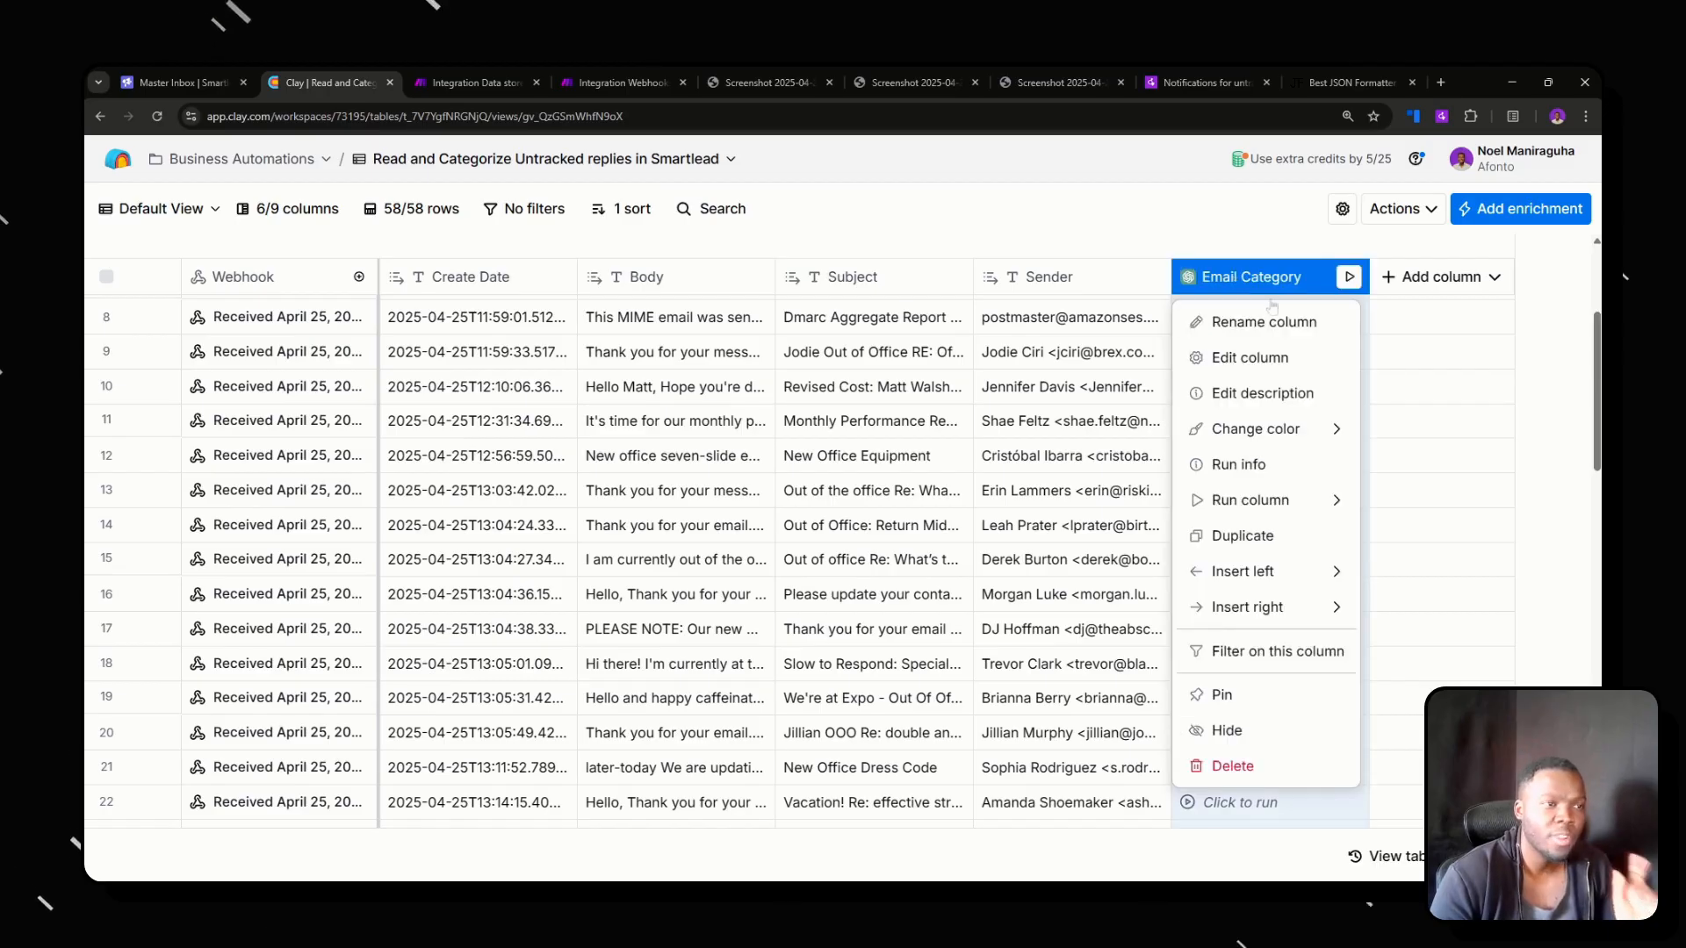
Open the Email Category column's settings, read through its categorization prompt, and close them without changes.
left_click(1229, 360)
scroll(1348, 615, "down", 5)
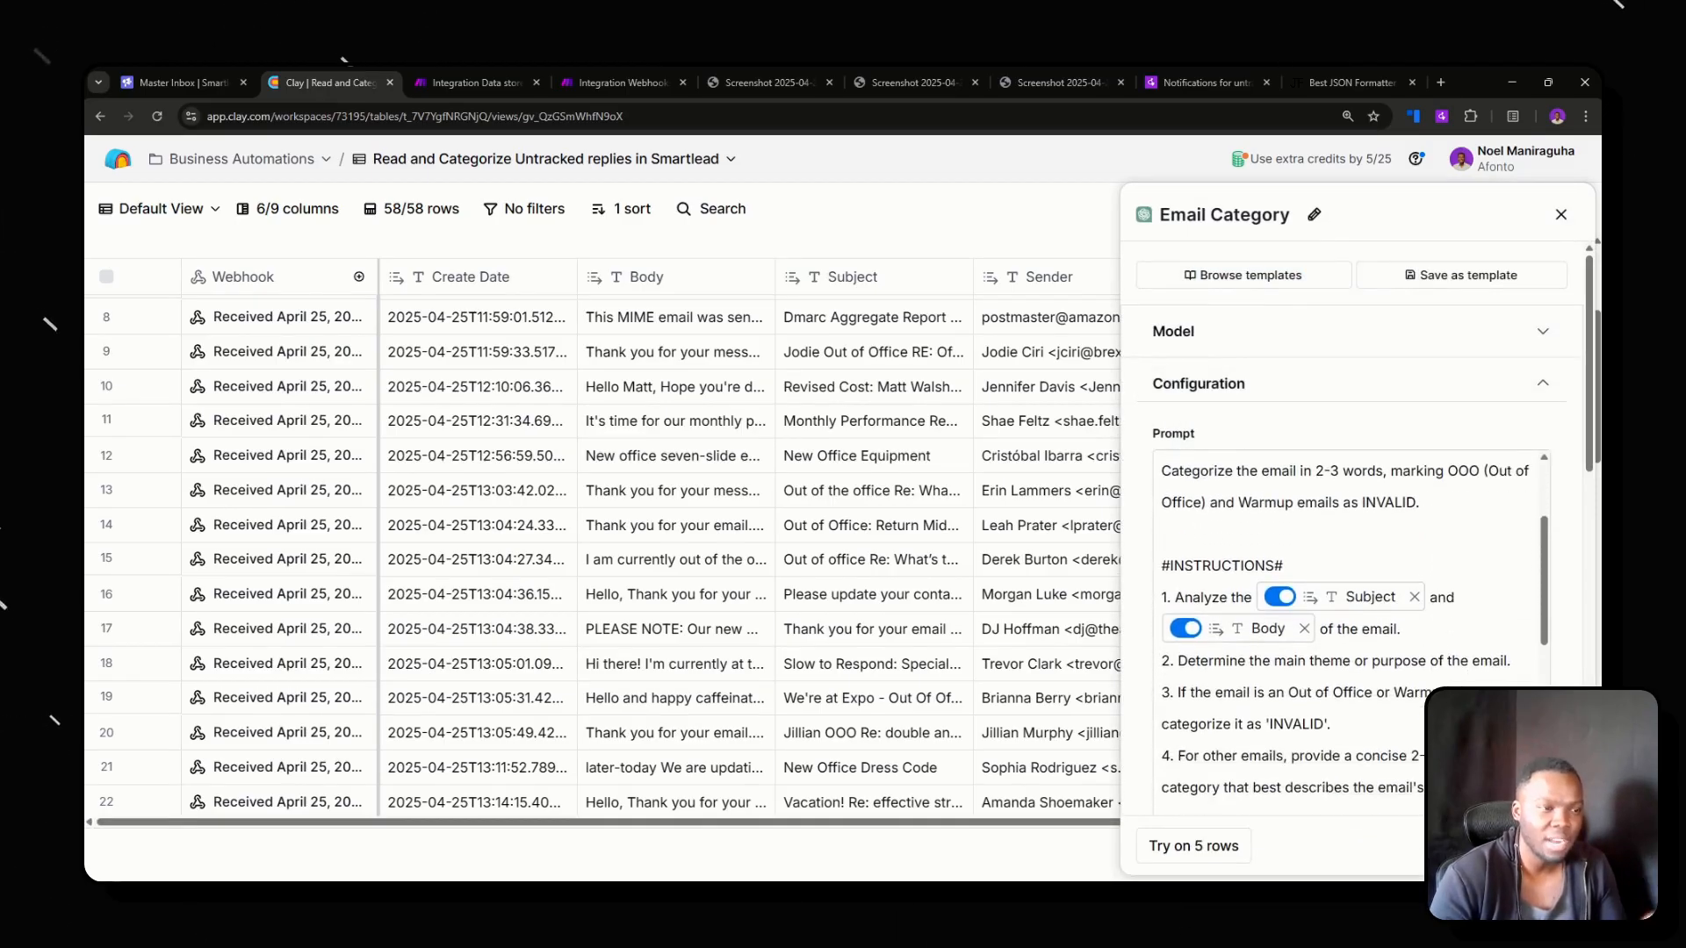
scroll(1348, 614, "up", 2)
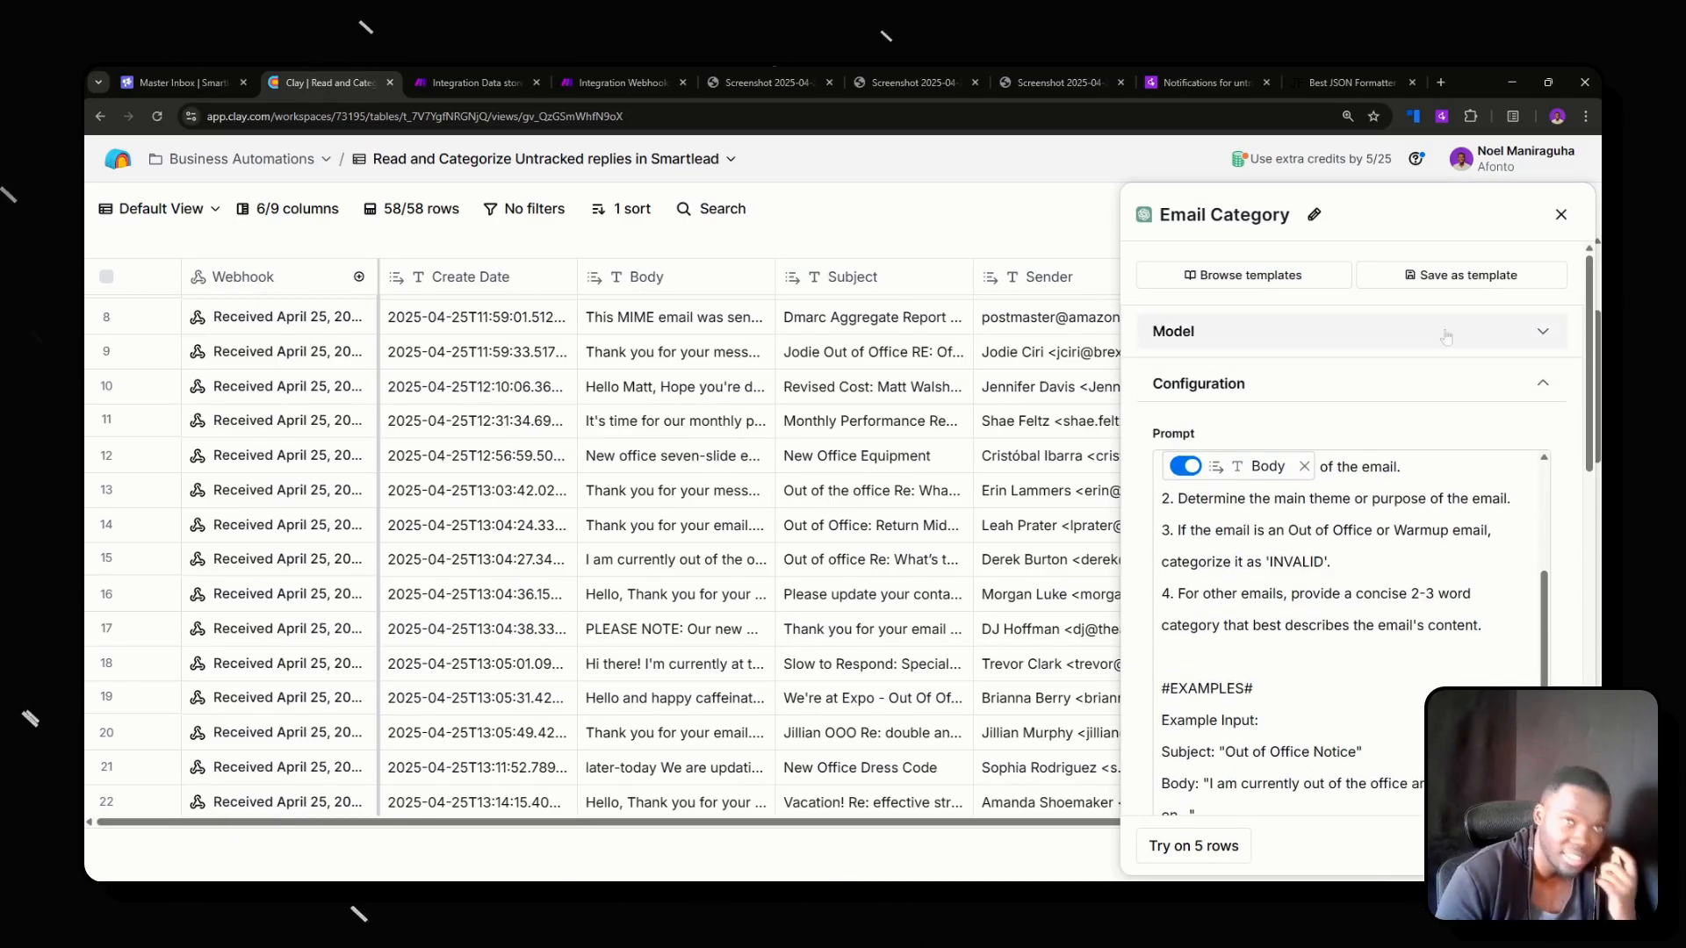
left_click(1560, 214)
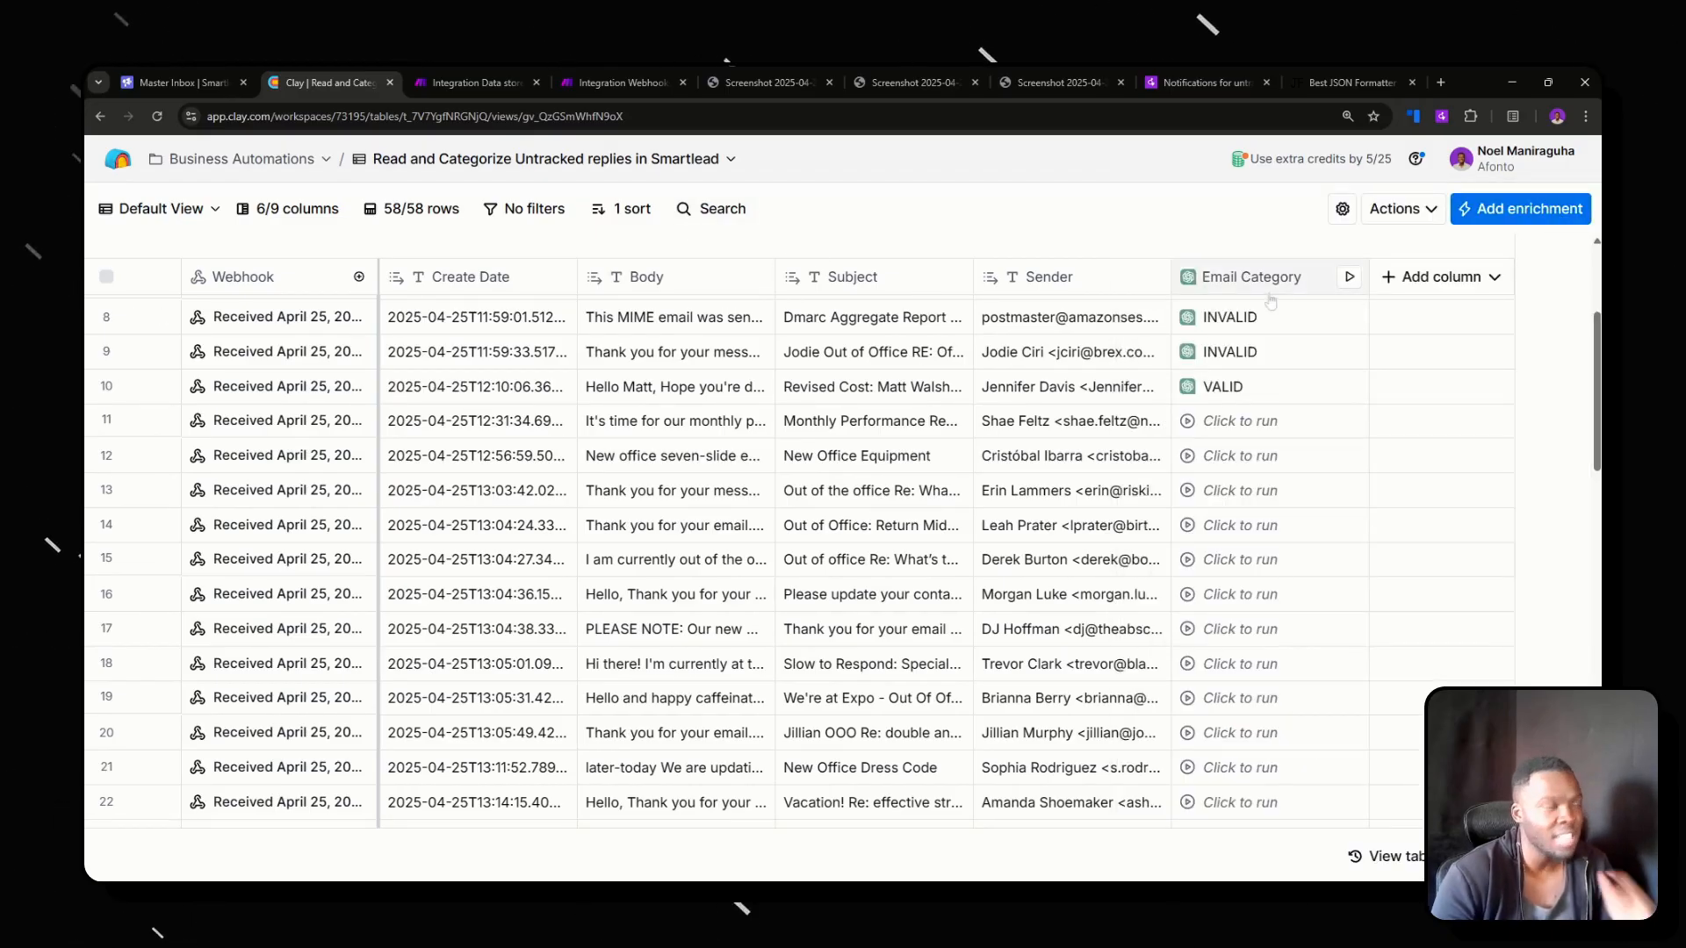
Examine the untracked replies in the Smartlead master inbox and the first two screenshots of example replies.
left_click(178, 84)
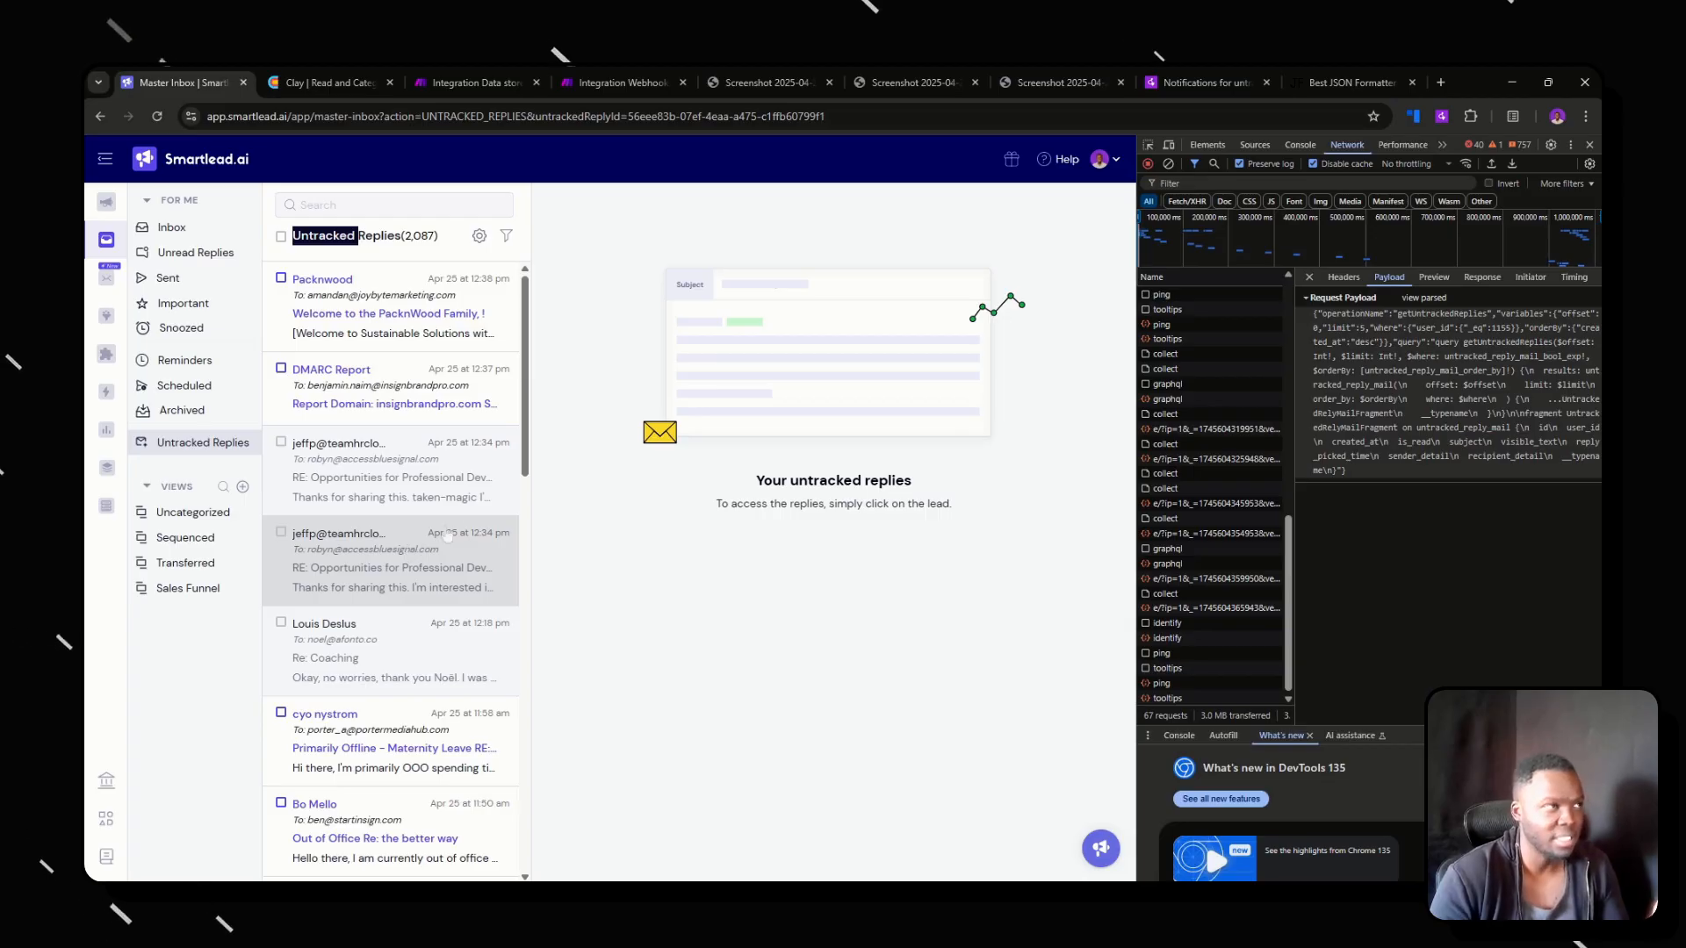
left_click(776, 82)
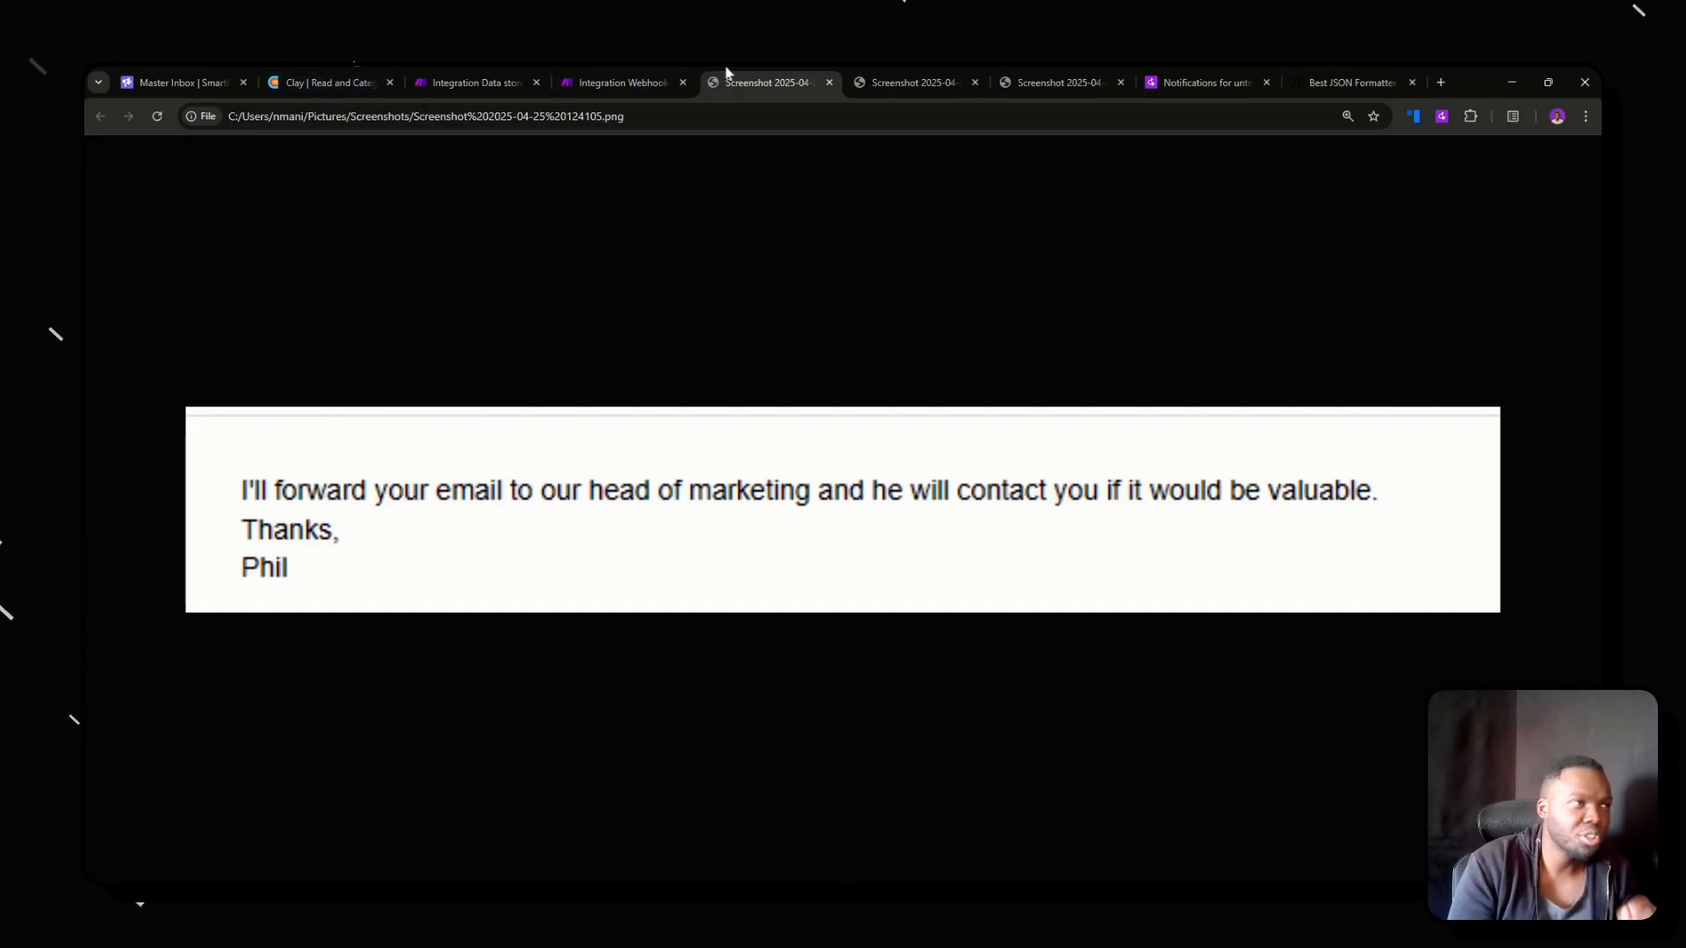
key("ctrl+Tab")
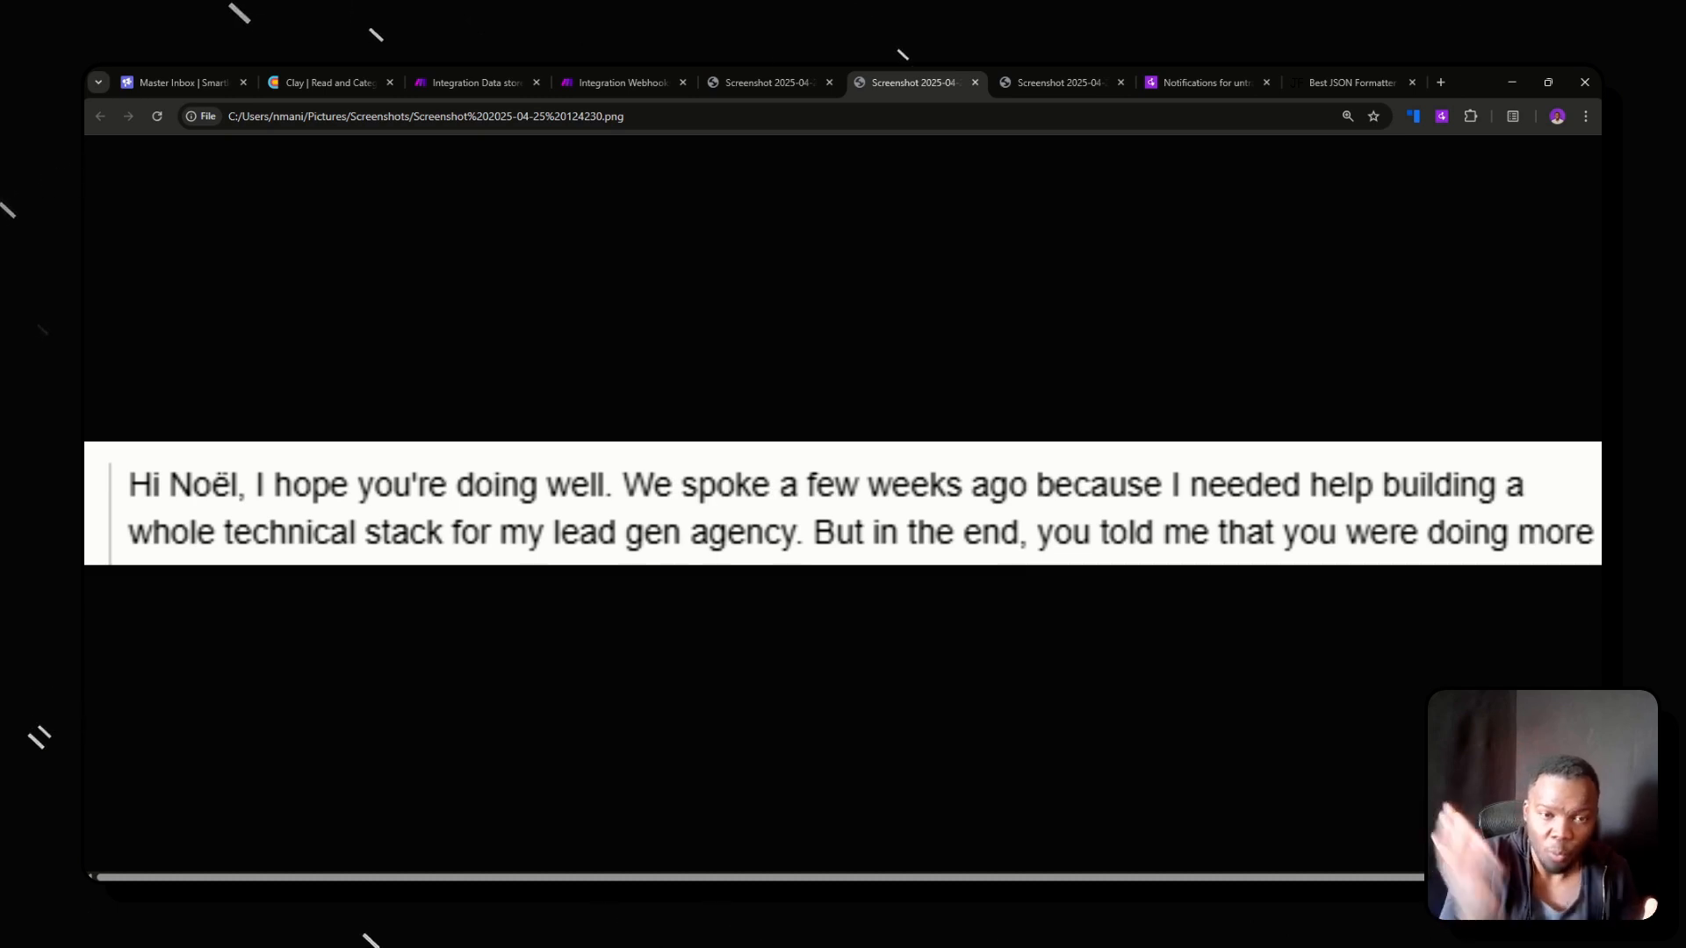
left_click(180, 83)
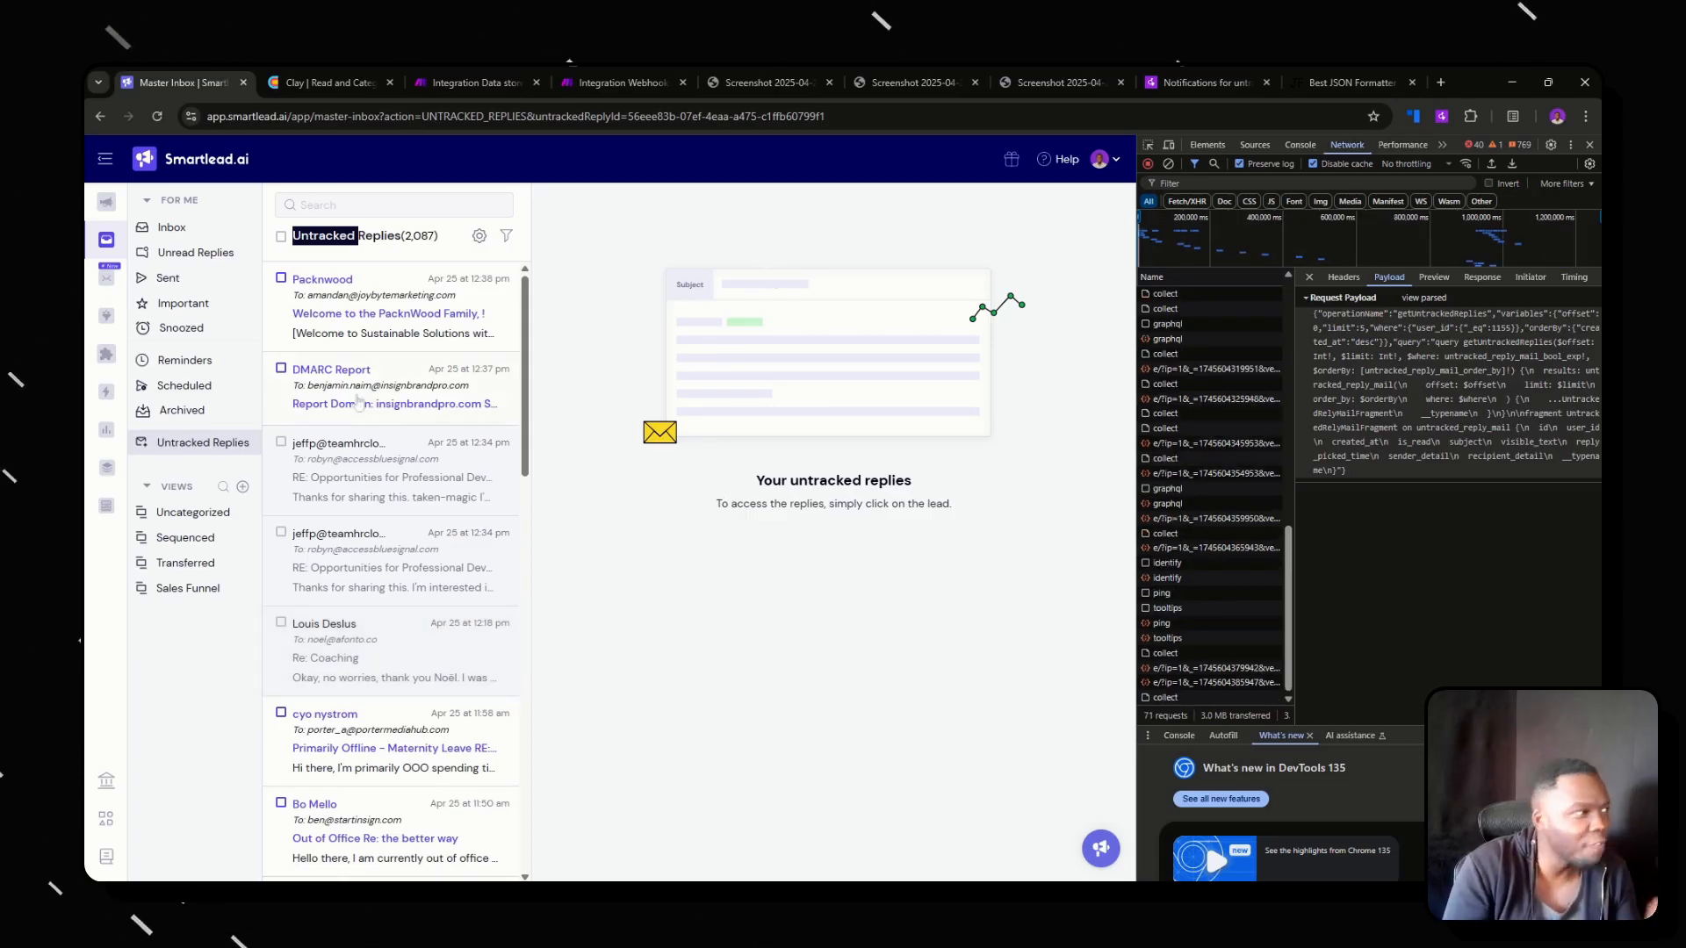
scroll(398, 497, "down", 5)
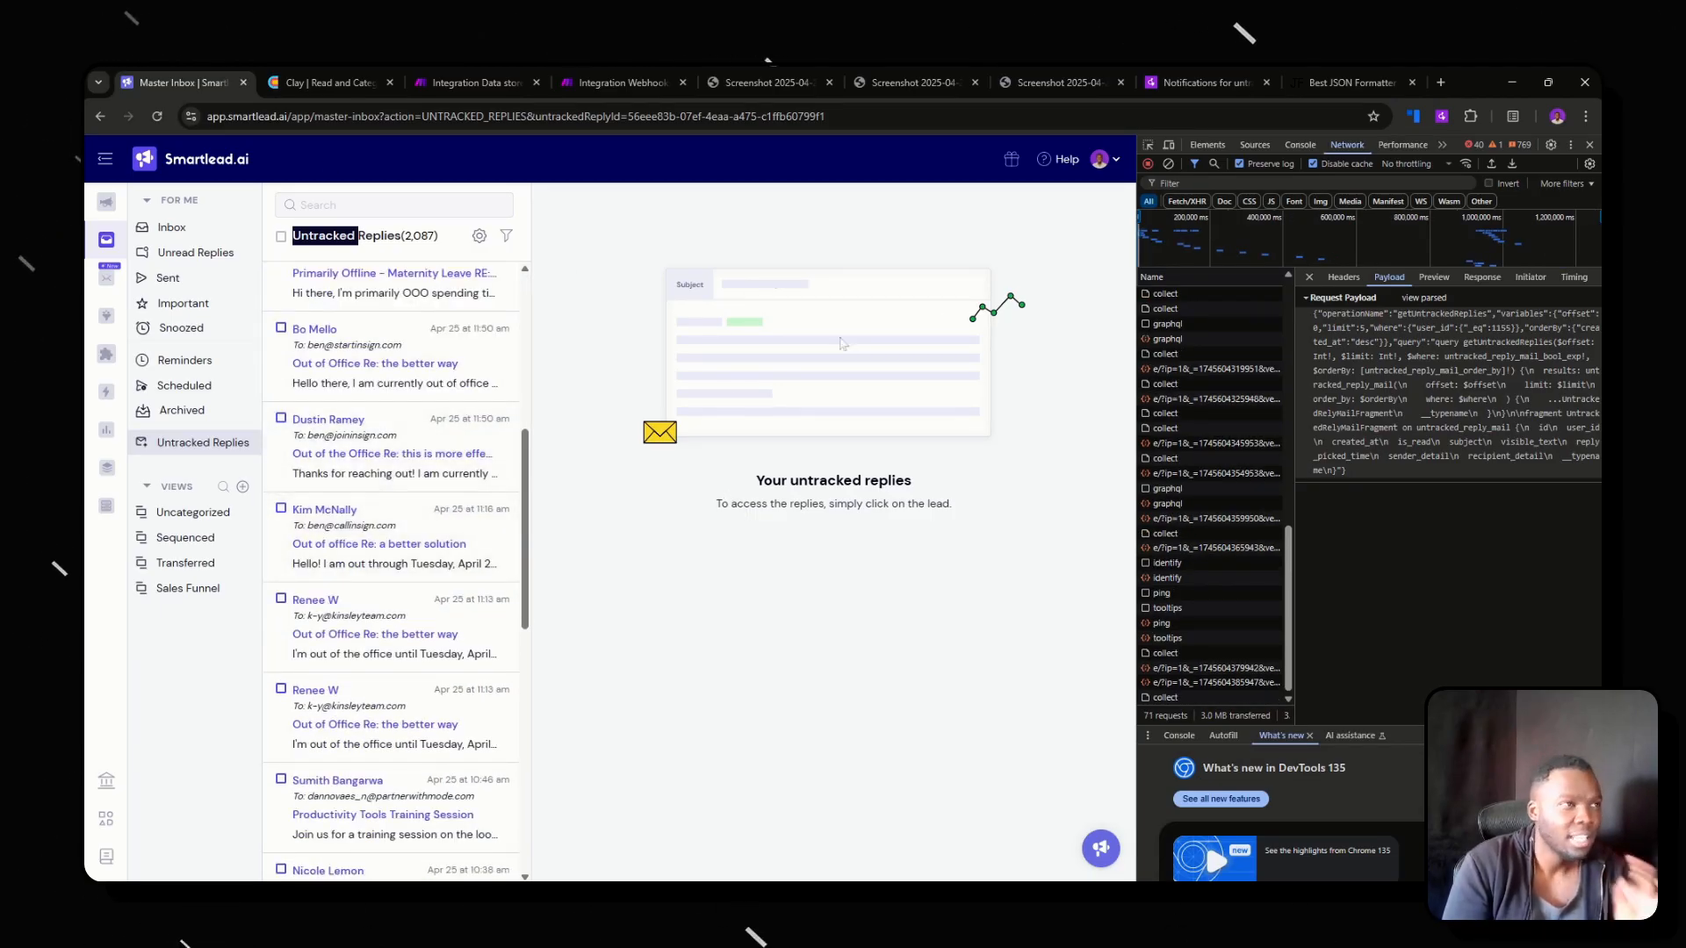
Compare the third example reply screenshot with the emails listed under Untracked Replies in the Smartlead inbox.
left_click(1092, 81)
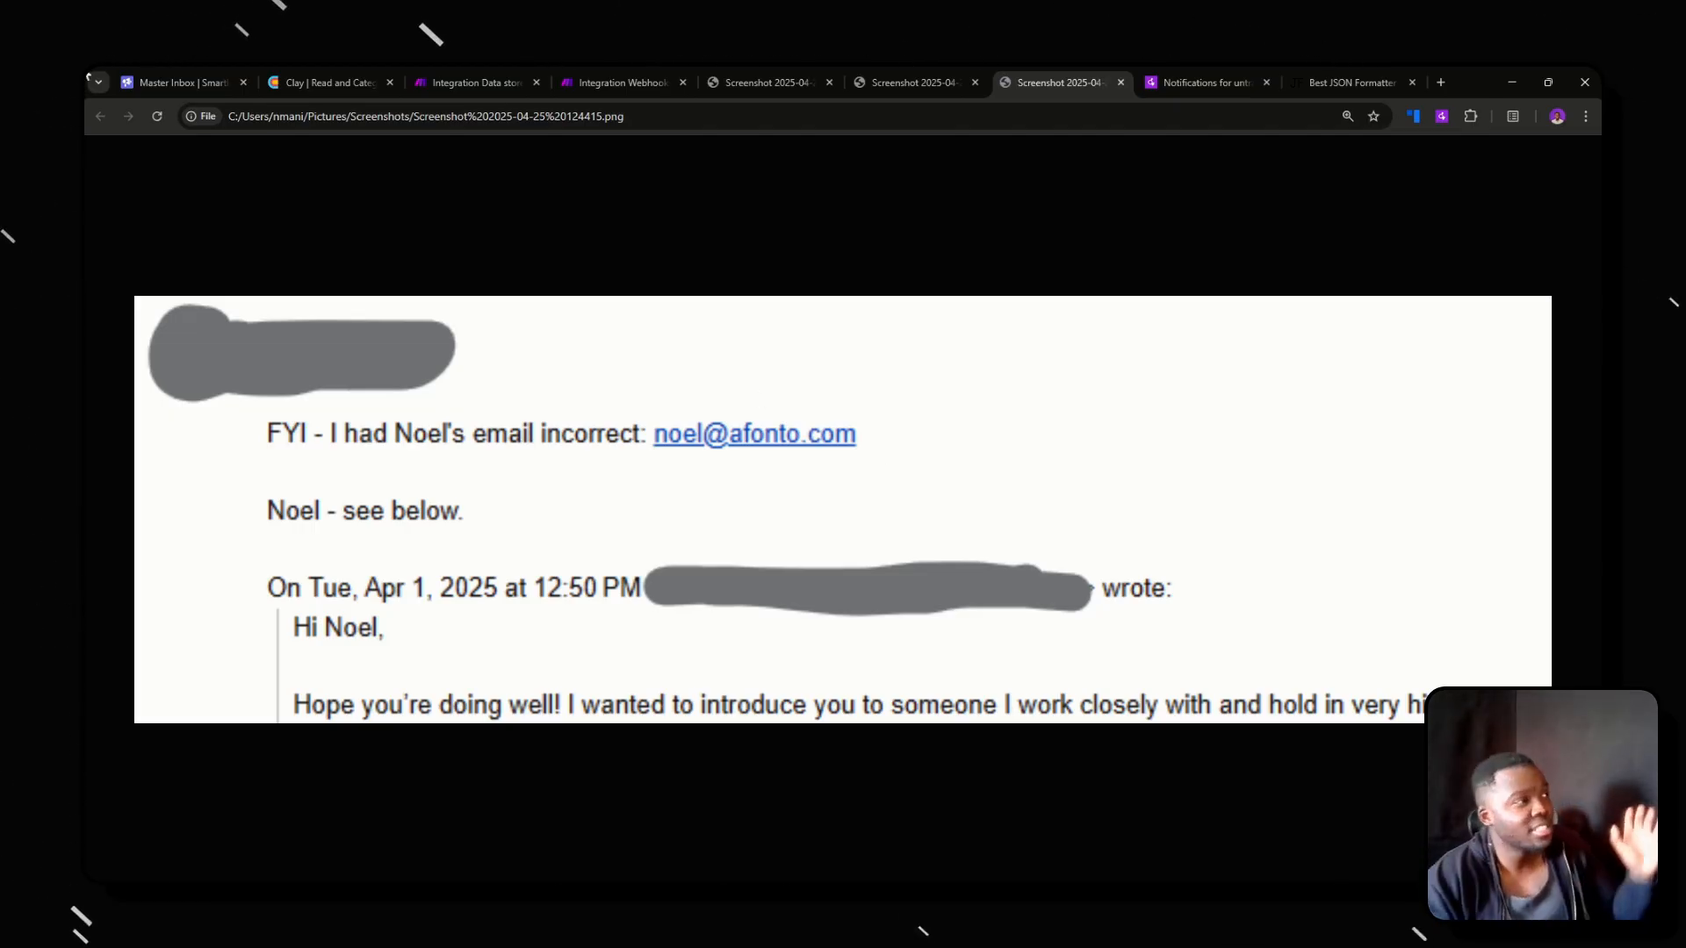
left_click(166, 75)
scroll(439, 483, "down", 15)
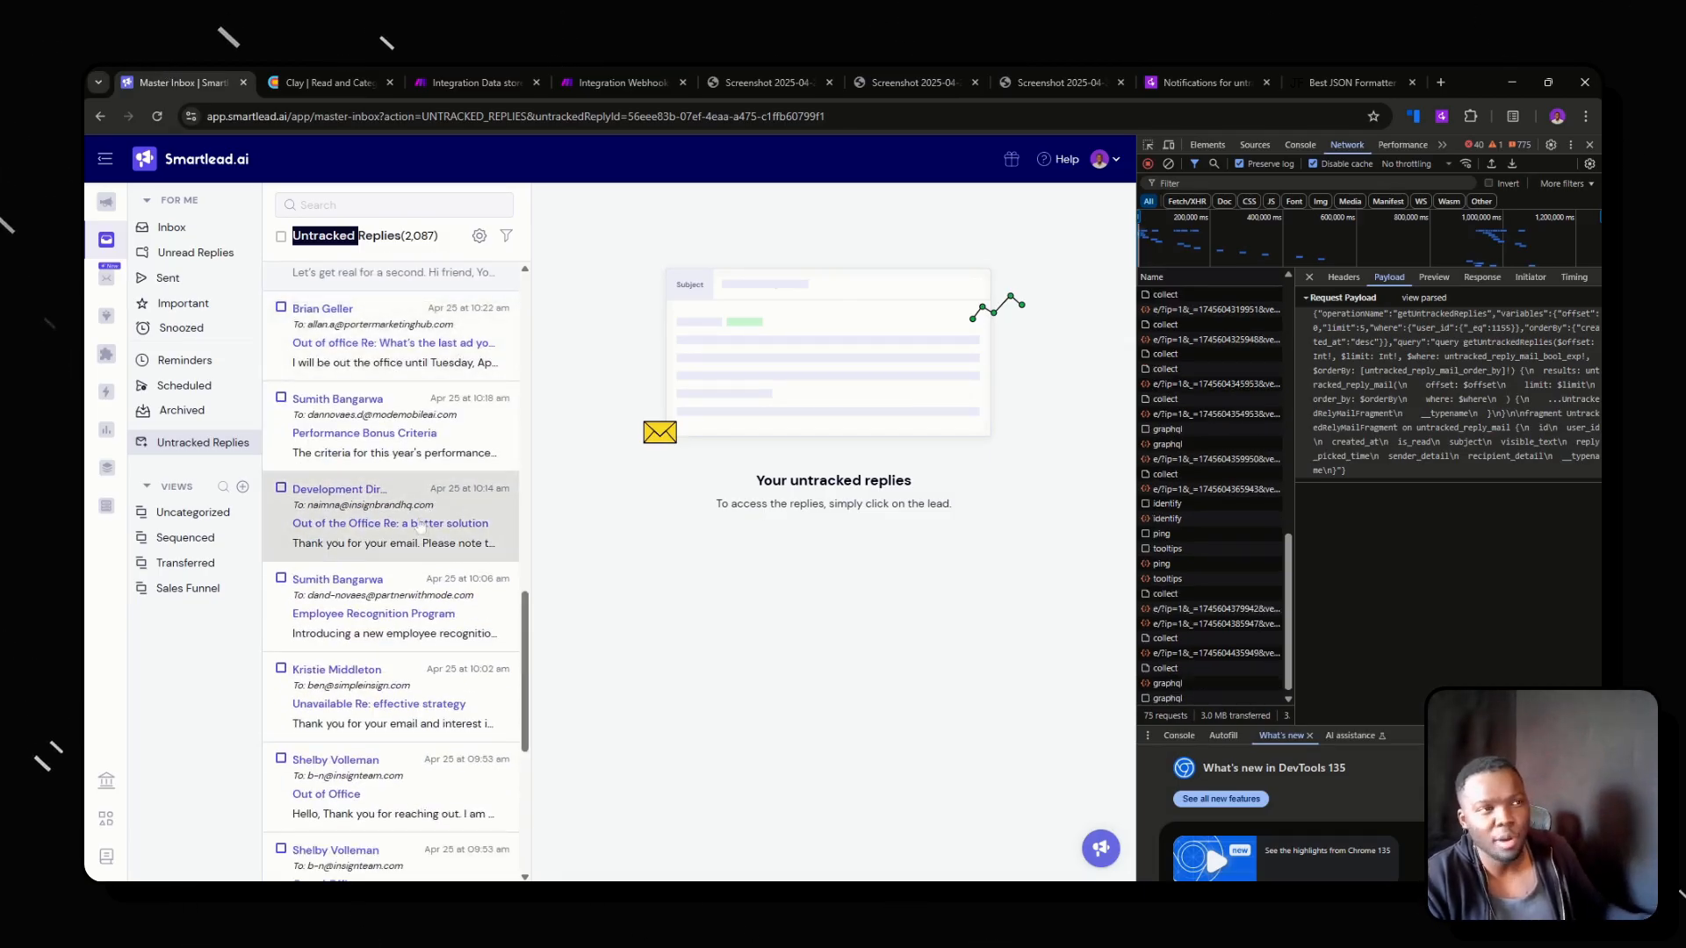
left_click(1058, 83)
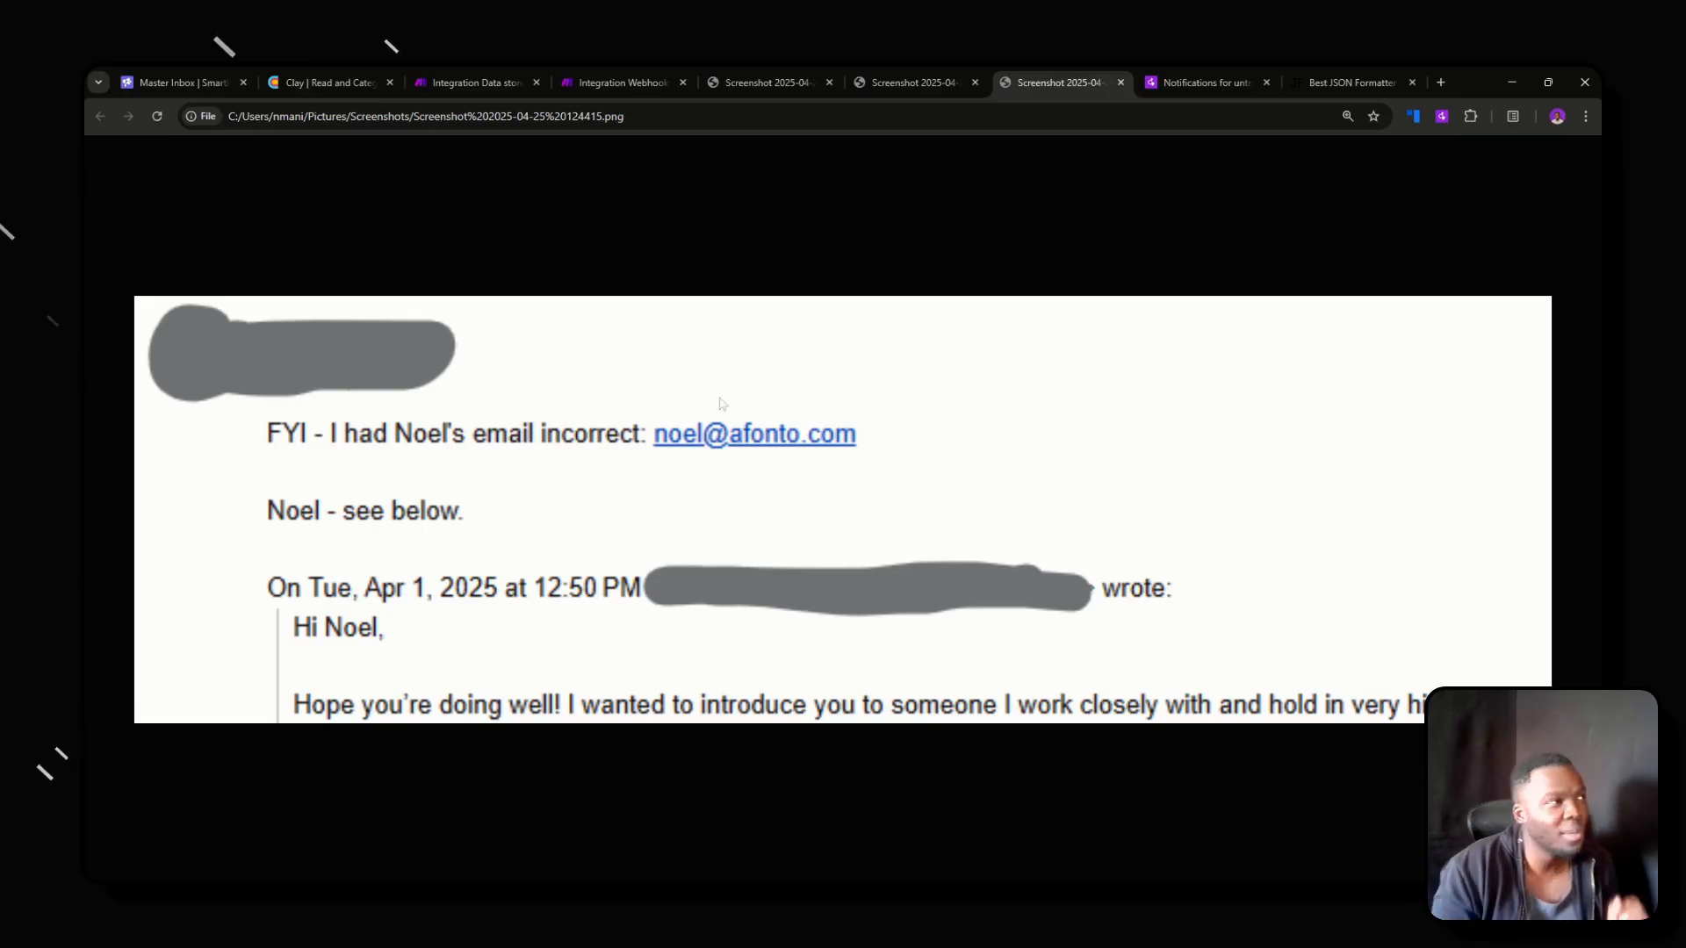
left_click(202, 82)
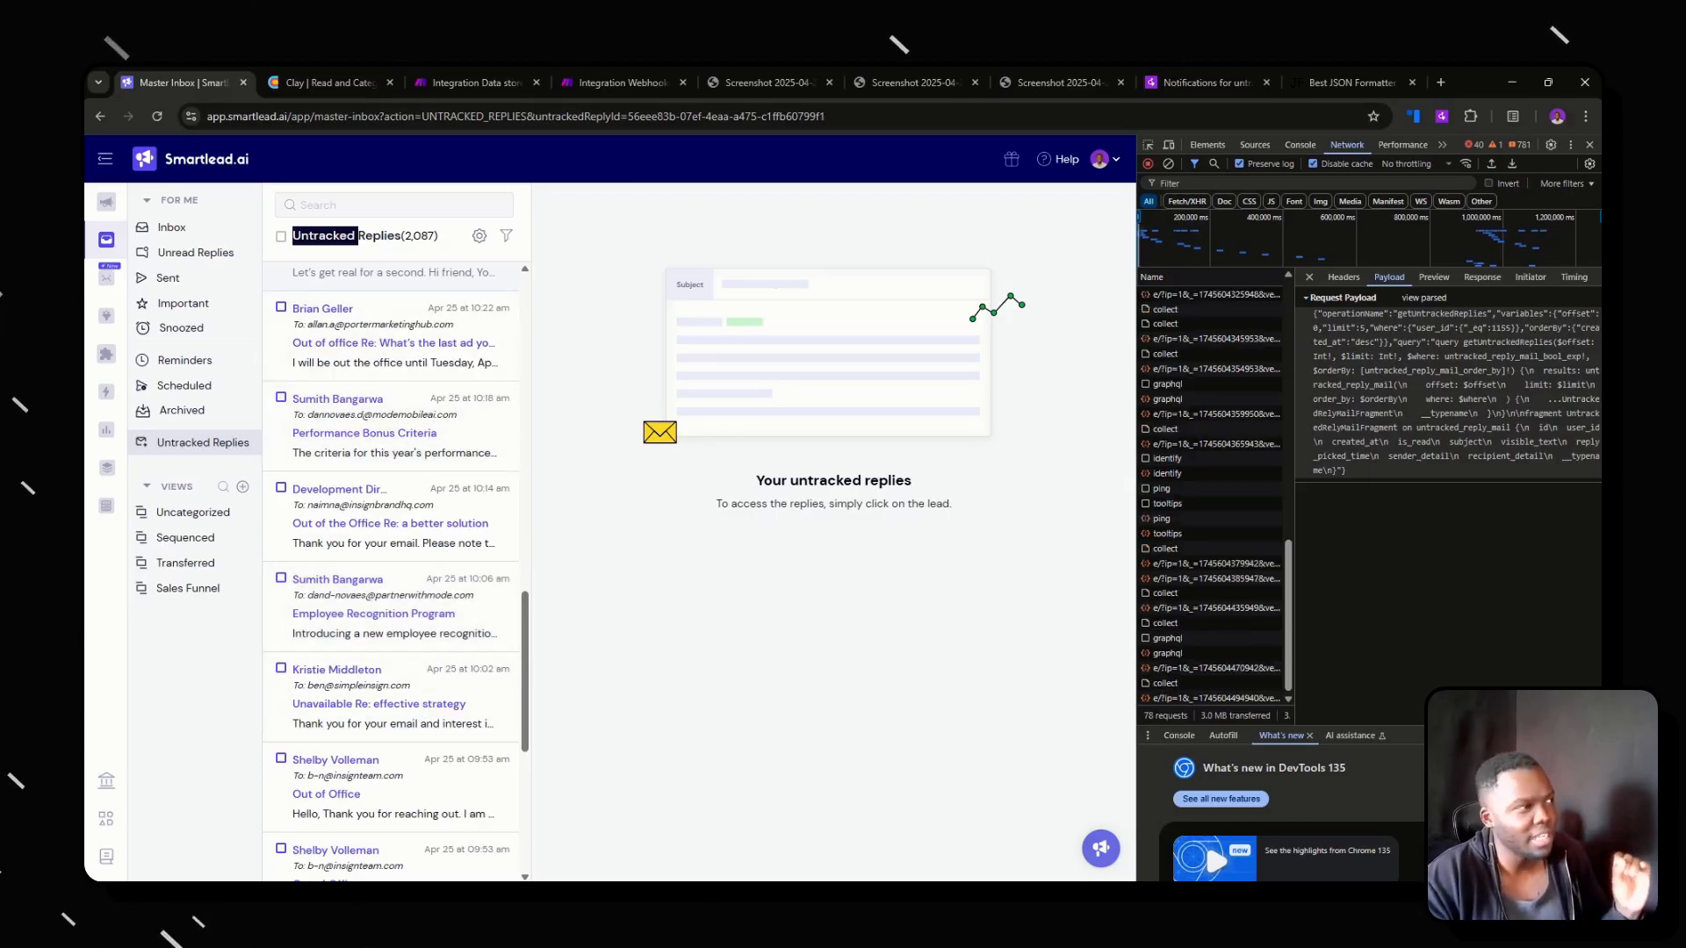
left_click_drag(293, 236, 402, 237)
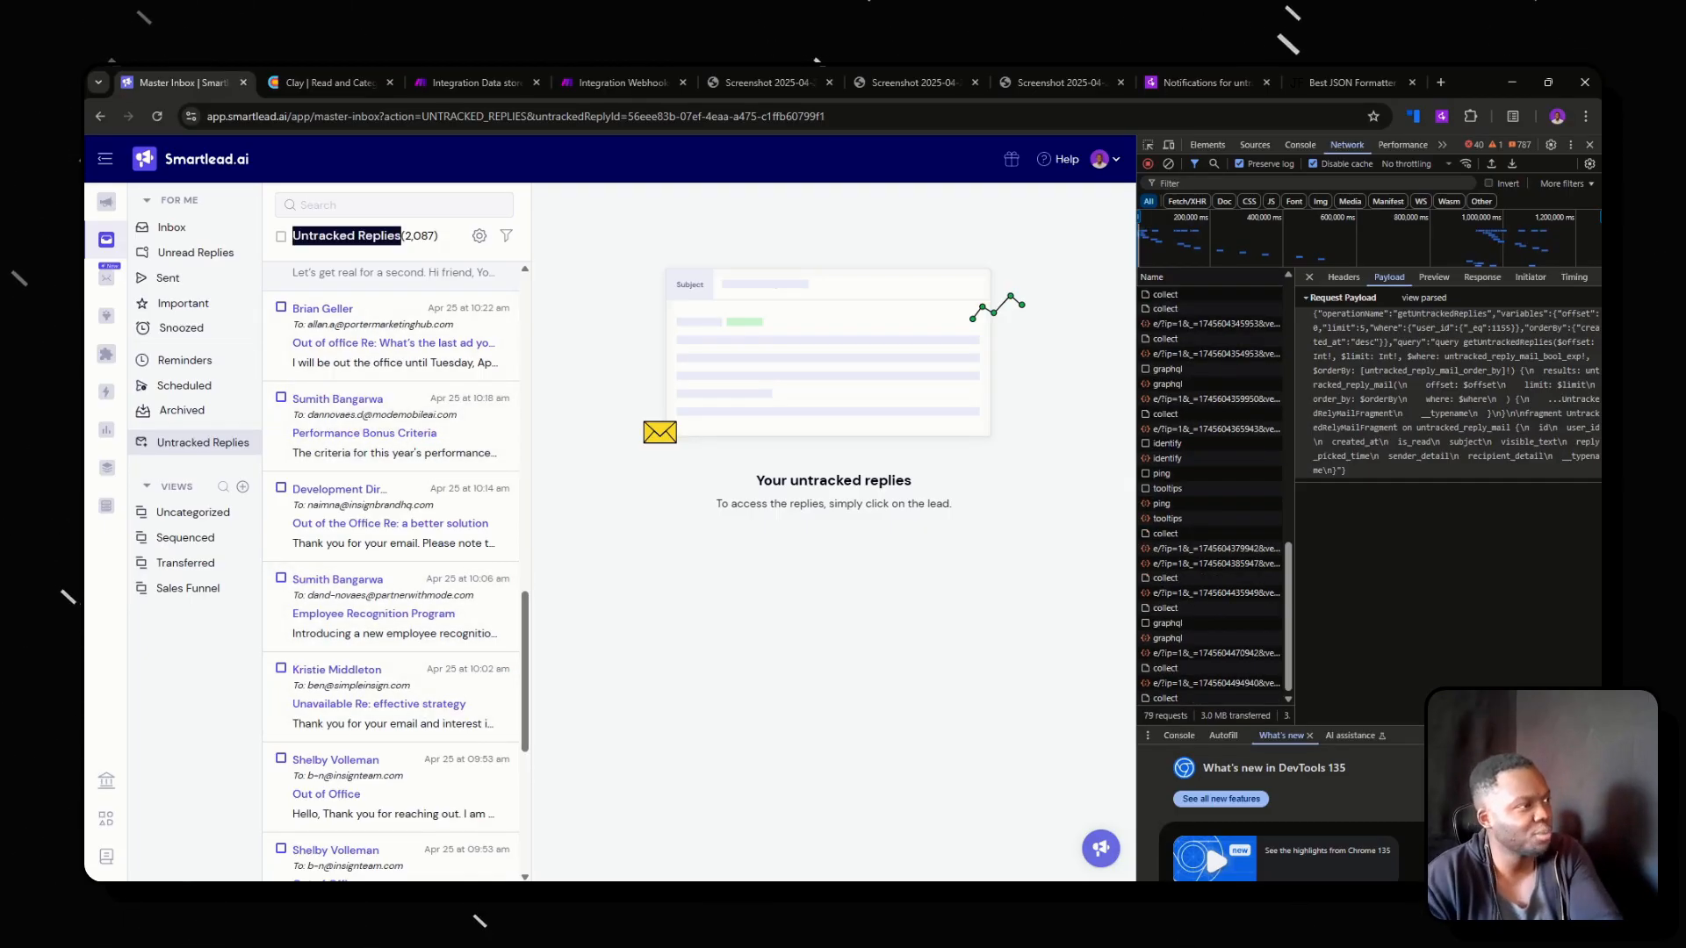
left_click(402, 236)
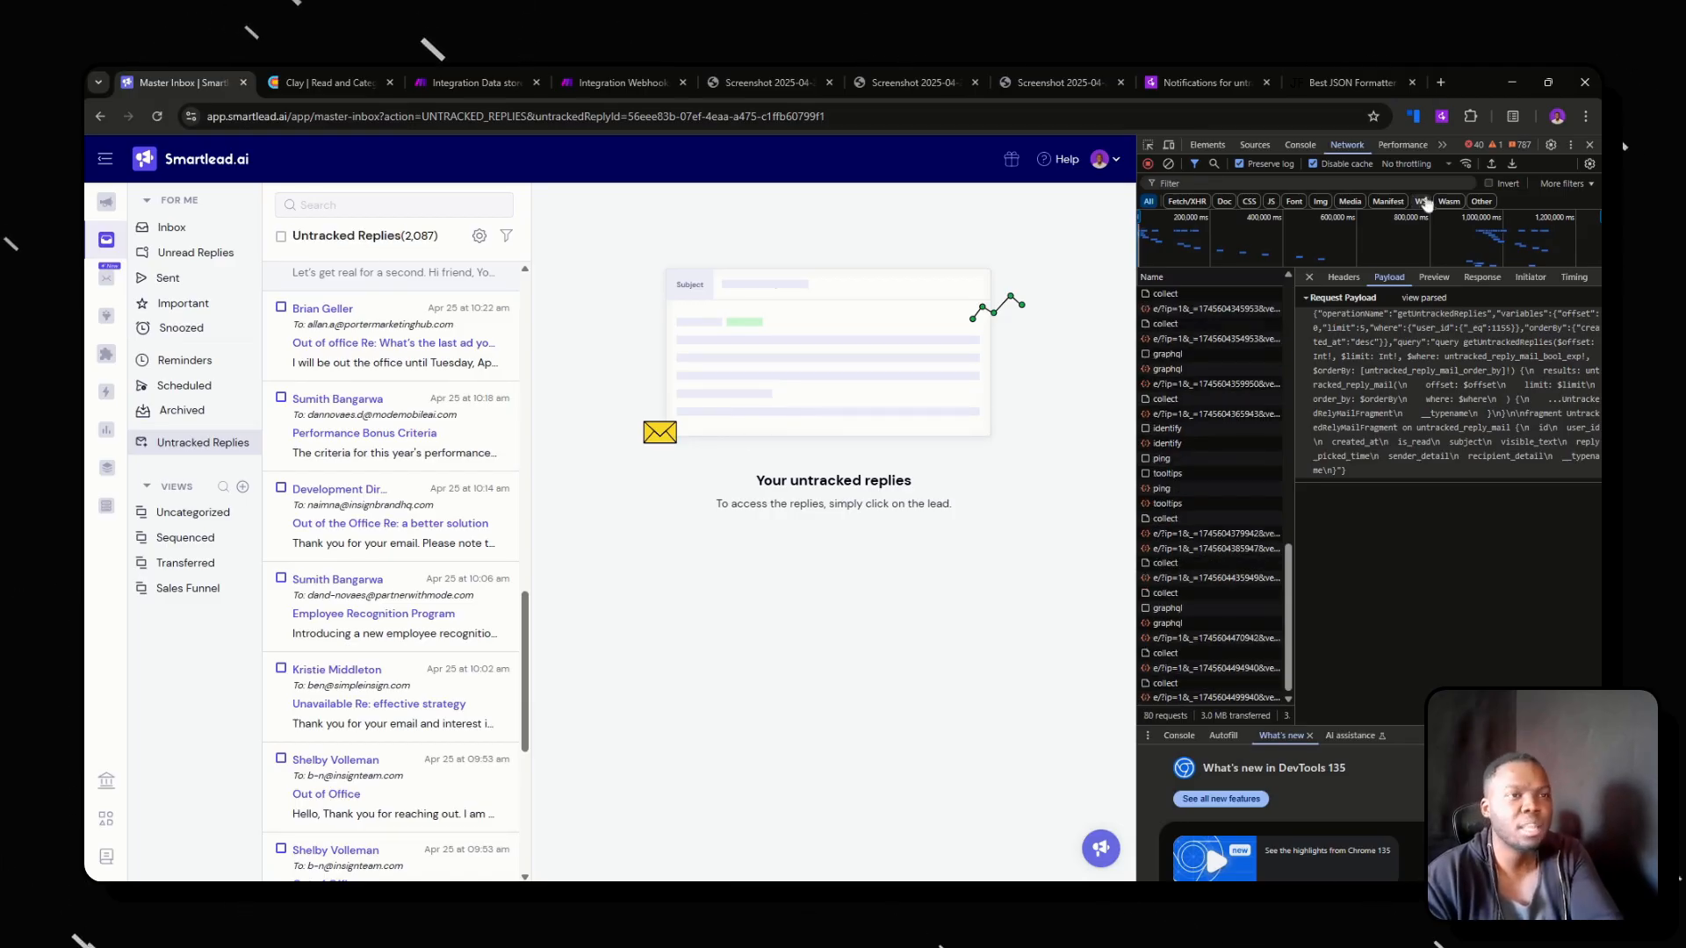
Close and reopen the browser's developer tools on the Smartlead inbox page and show the network requests.
left_click(1590, 144)
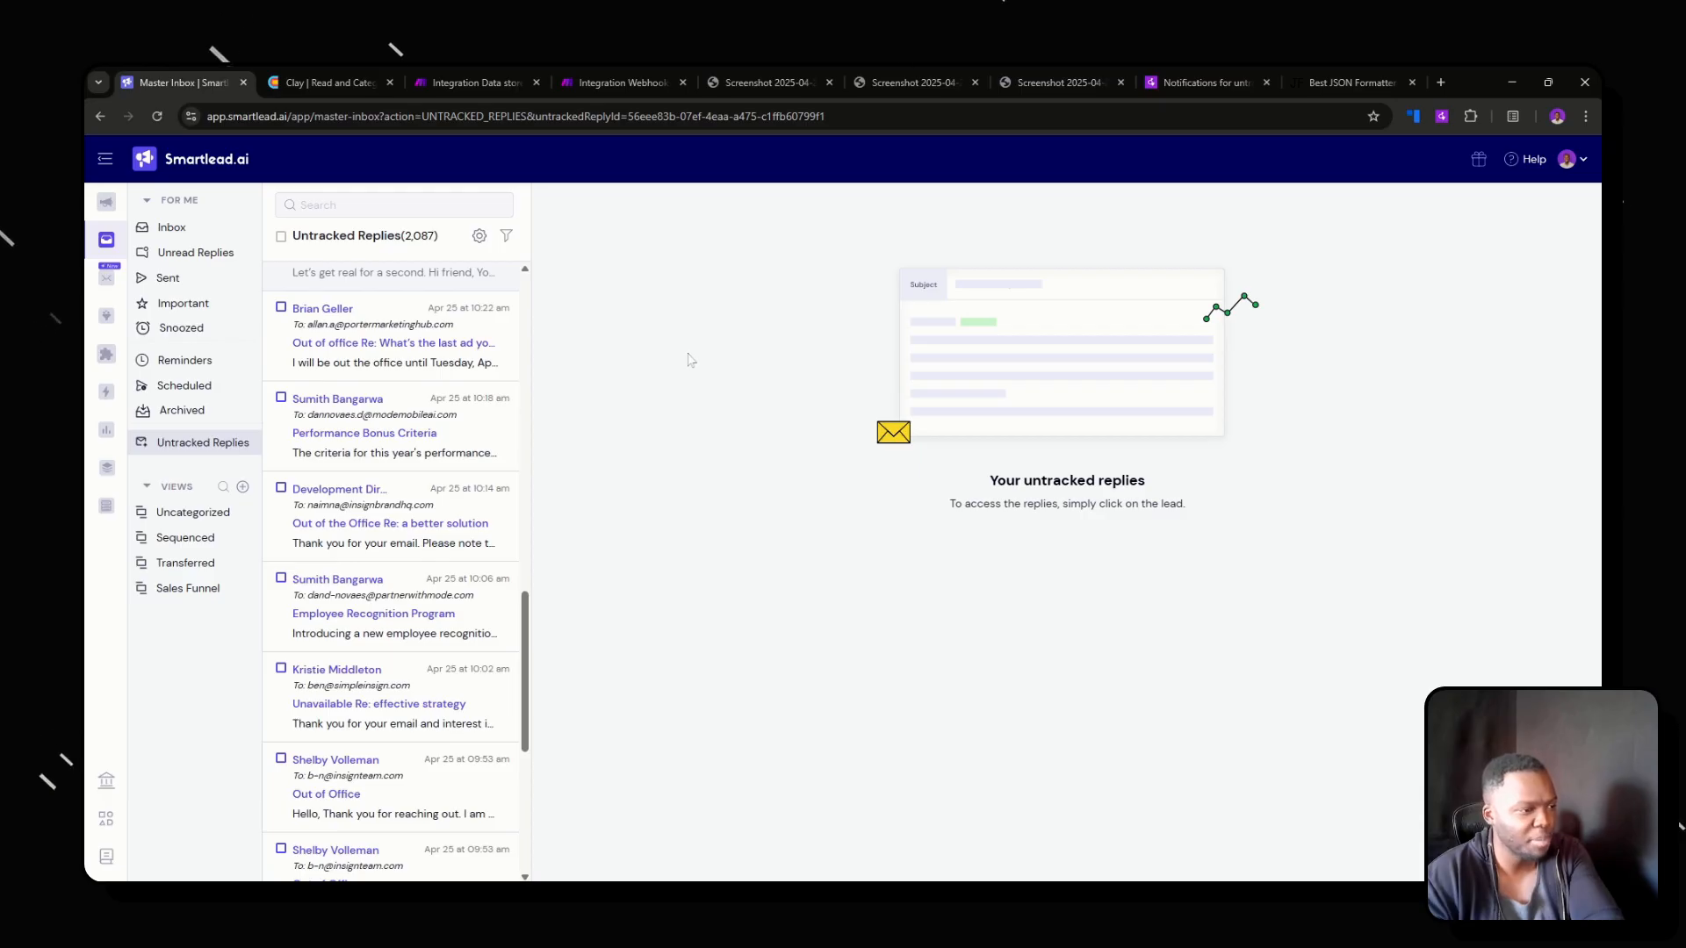
left_click(789, 838)
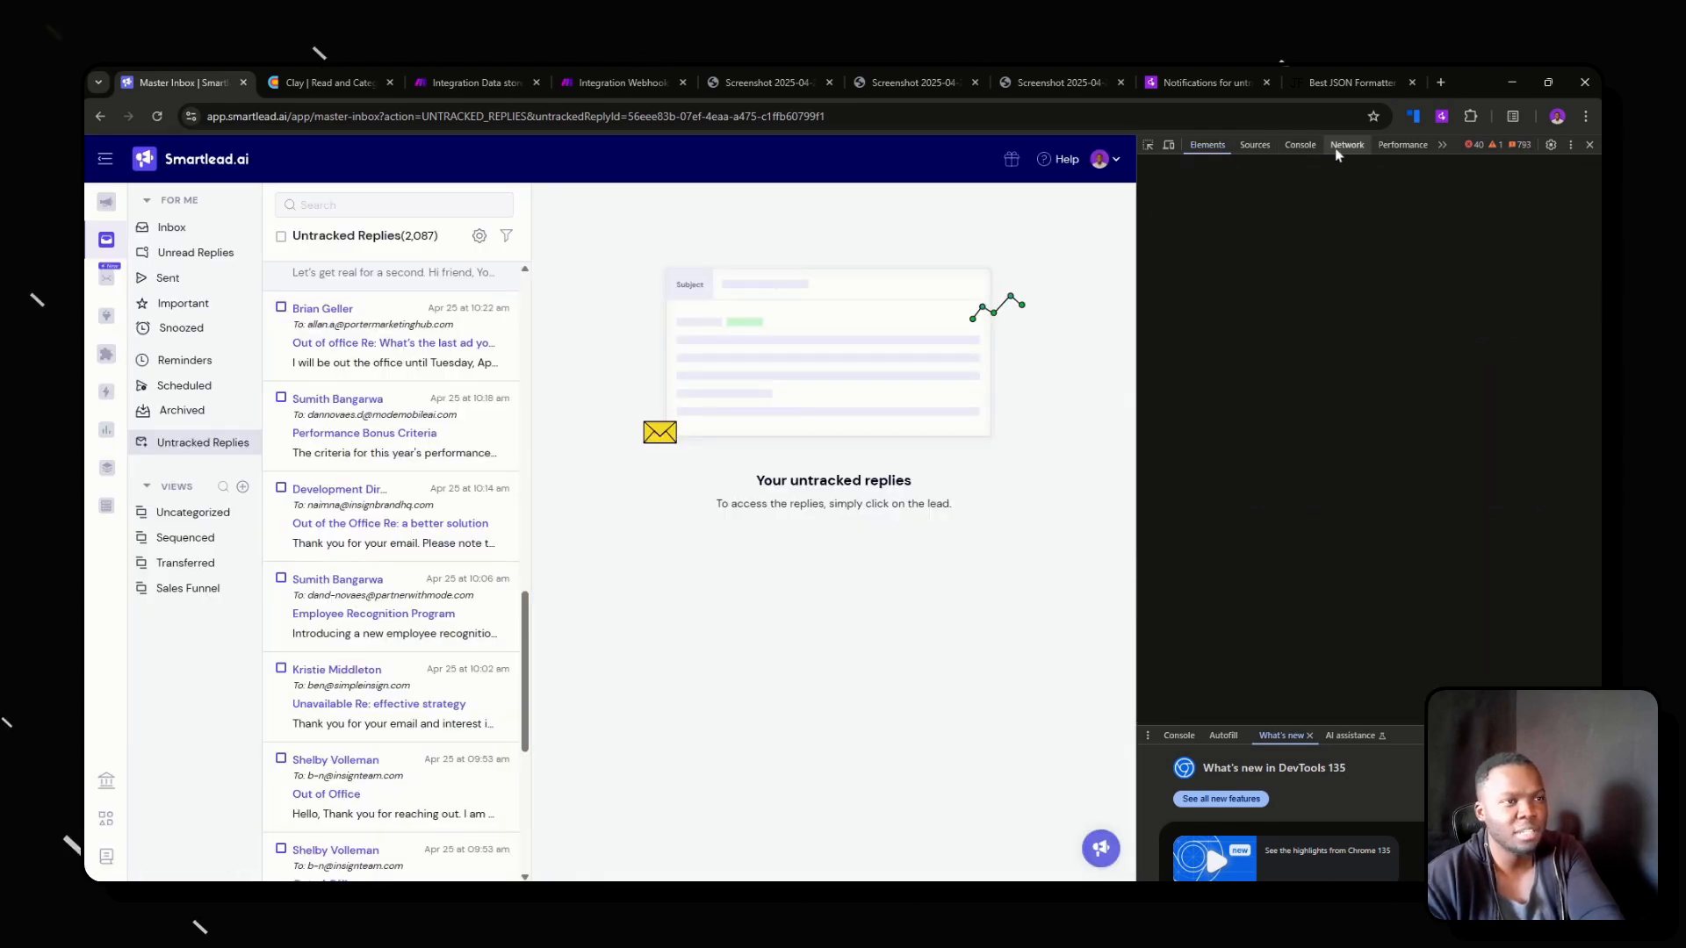
left_click(1347, 145)
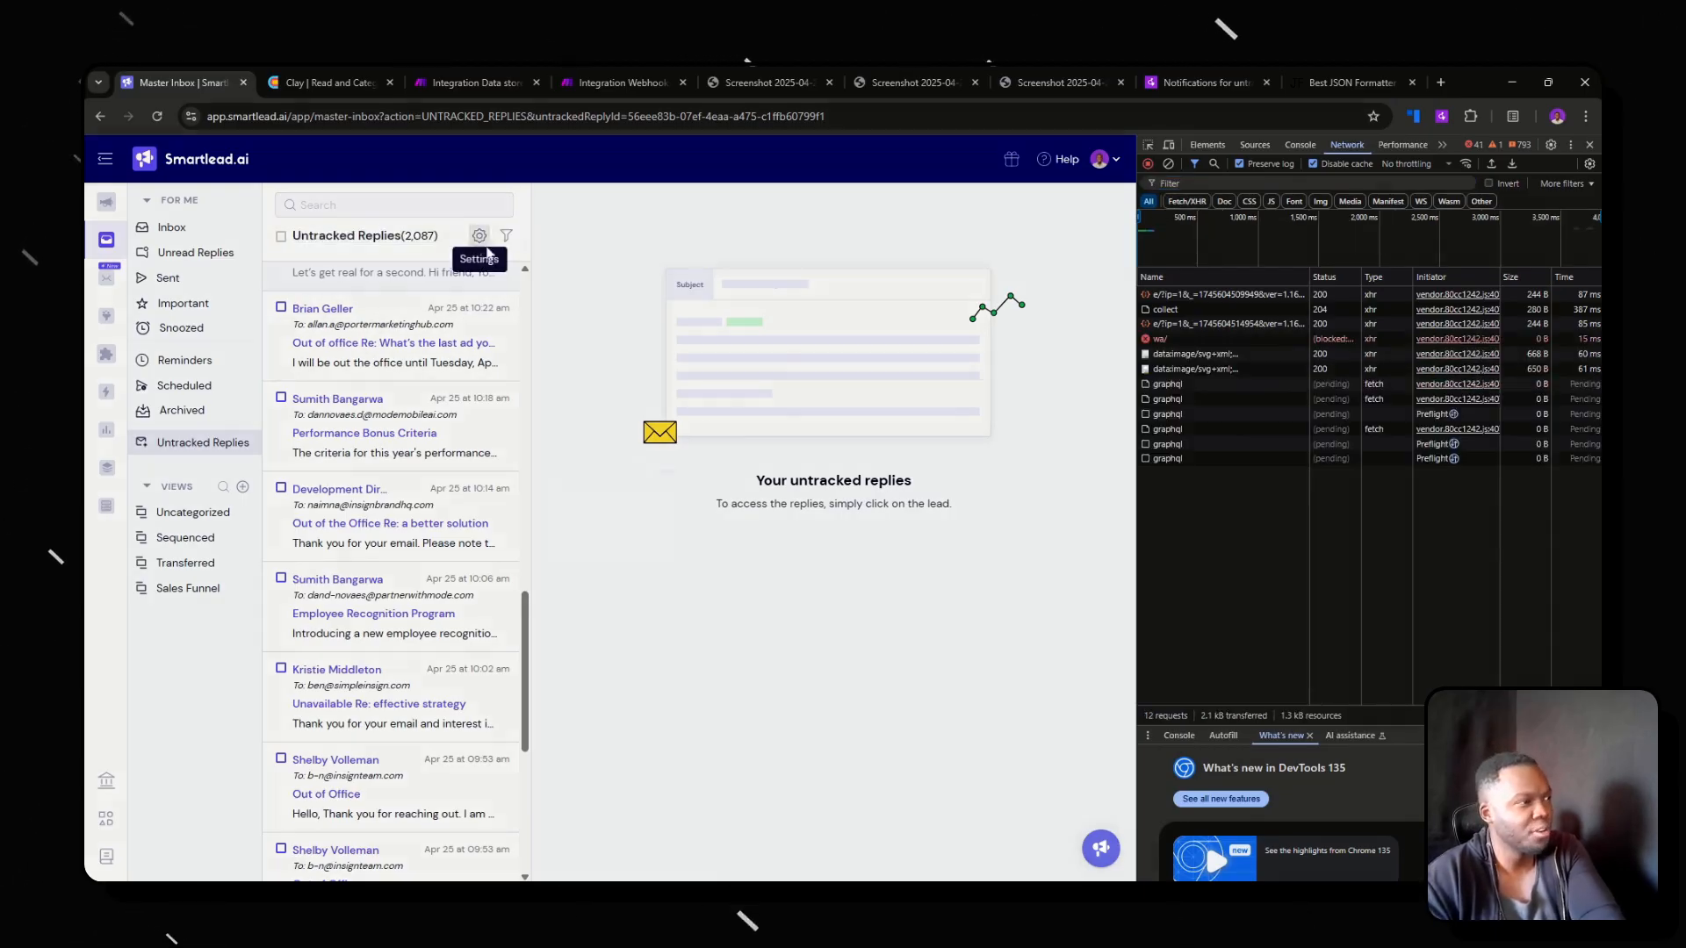
View the blocked email address settings, close them, and reset the filter options to reload the untracked replies.
left_click(479, 235)
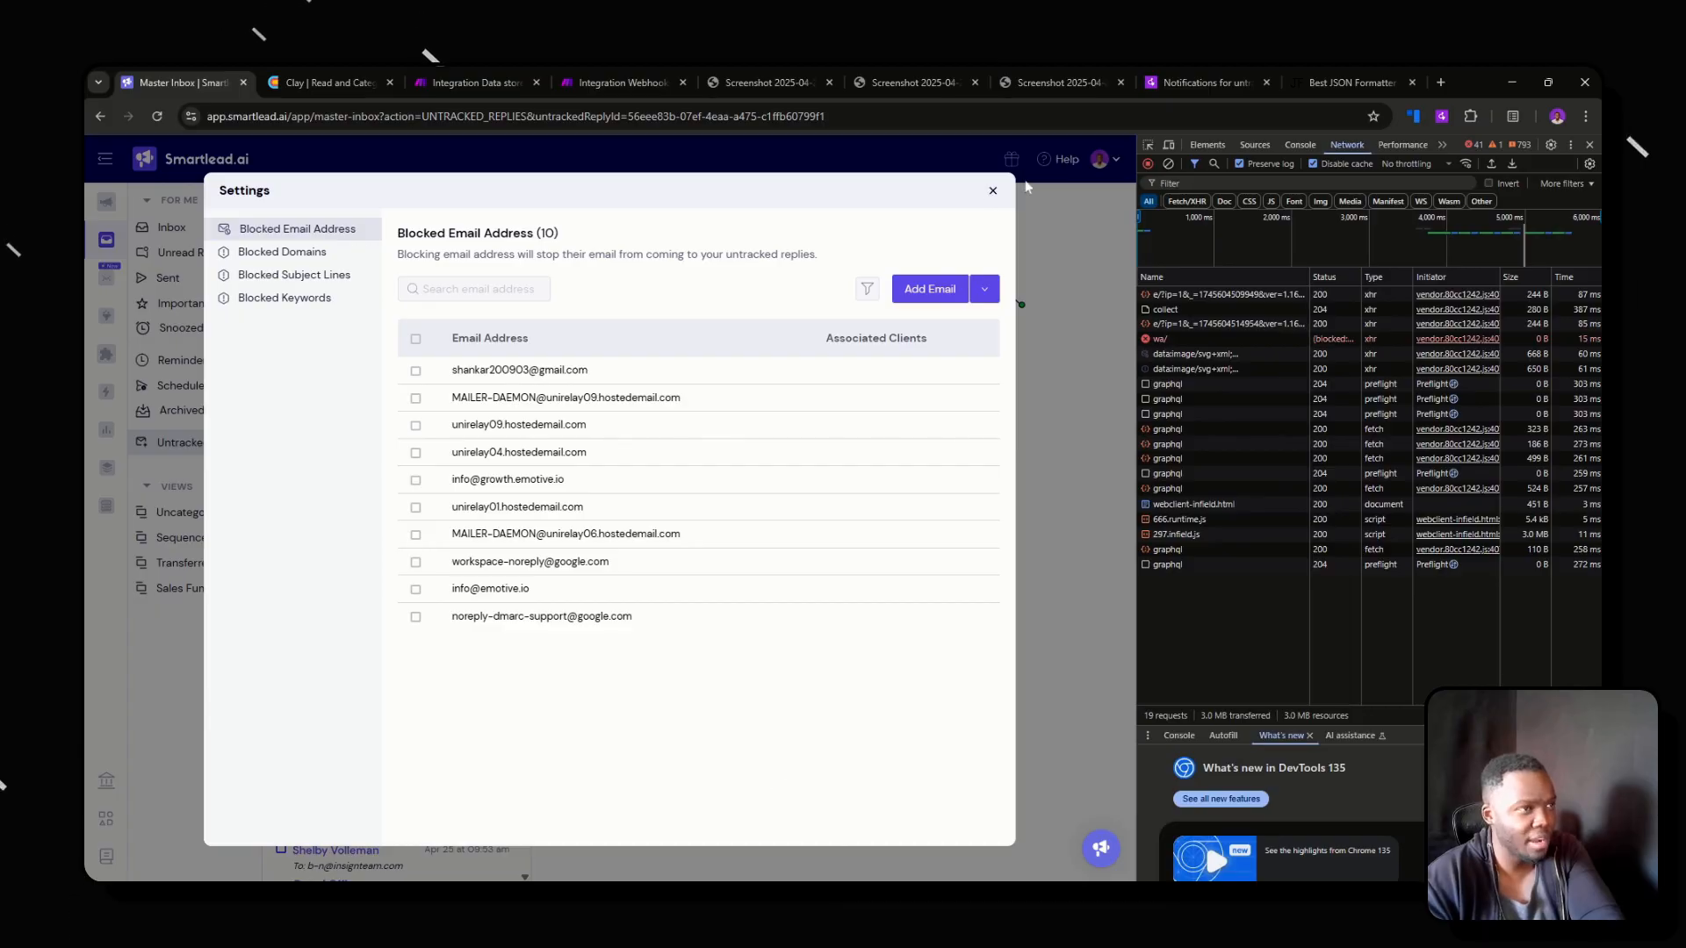
left_click(993, 193)
left_click(506, 236)
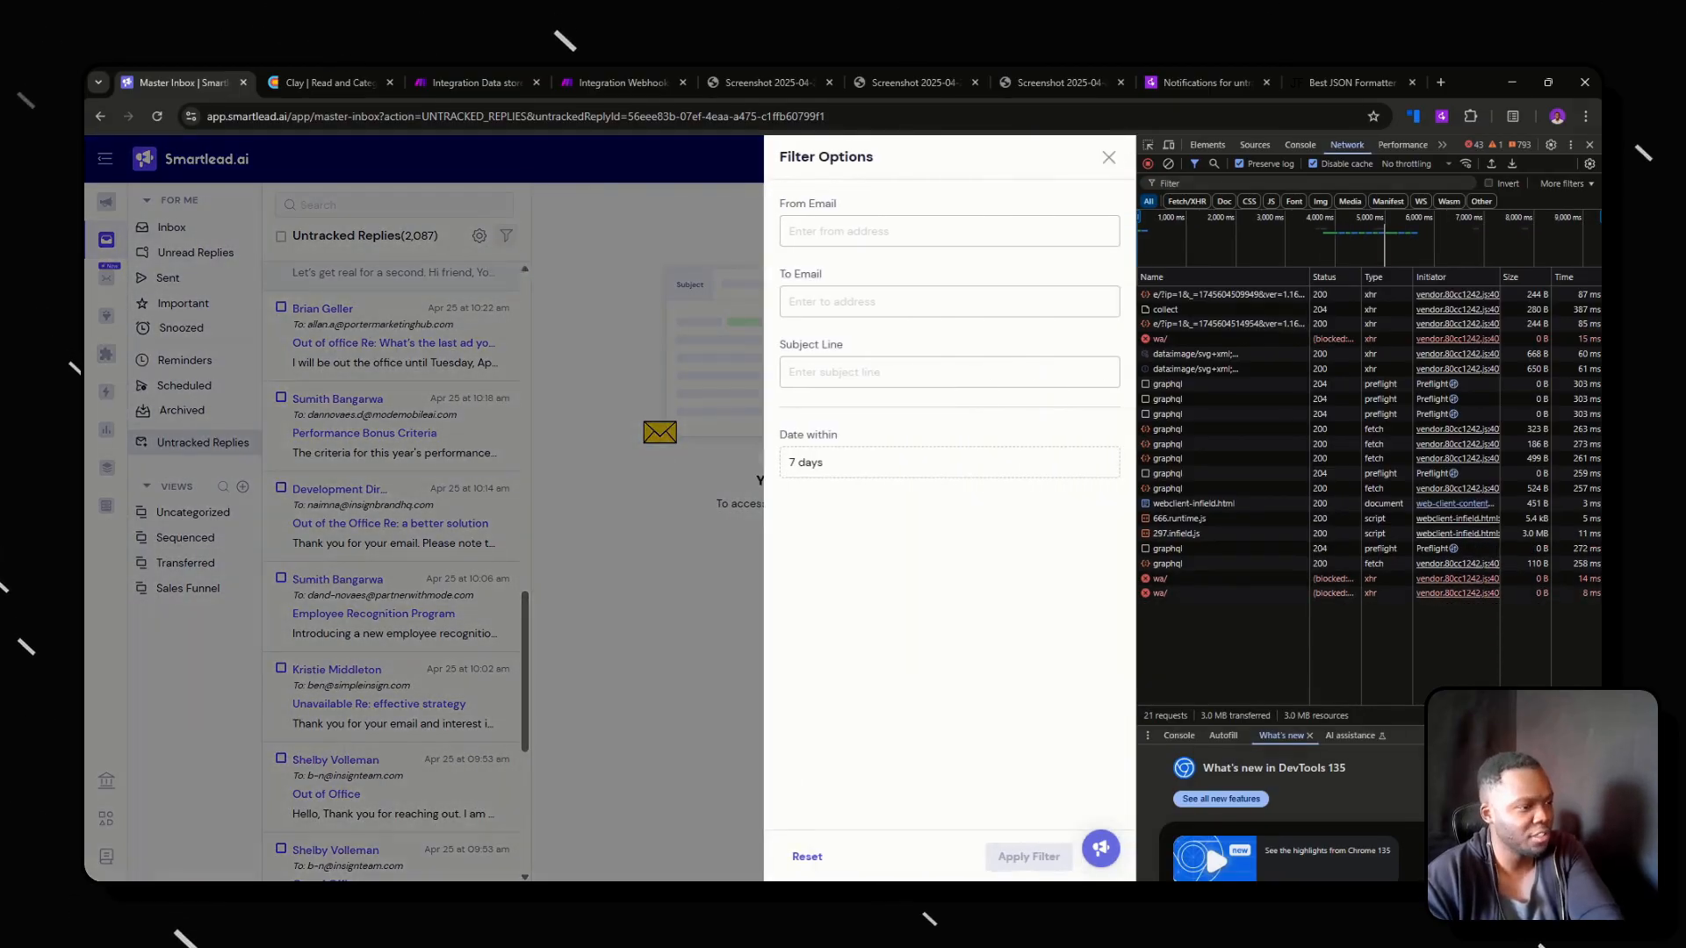
left_click(807, 857)
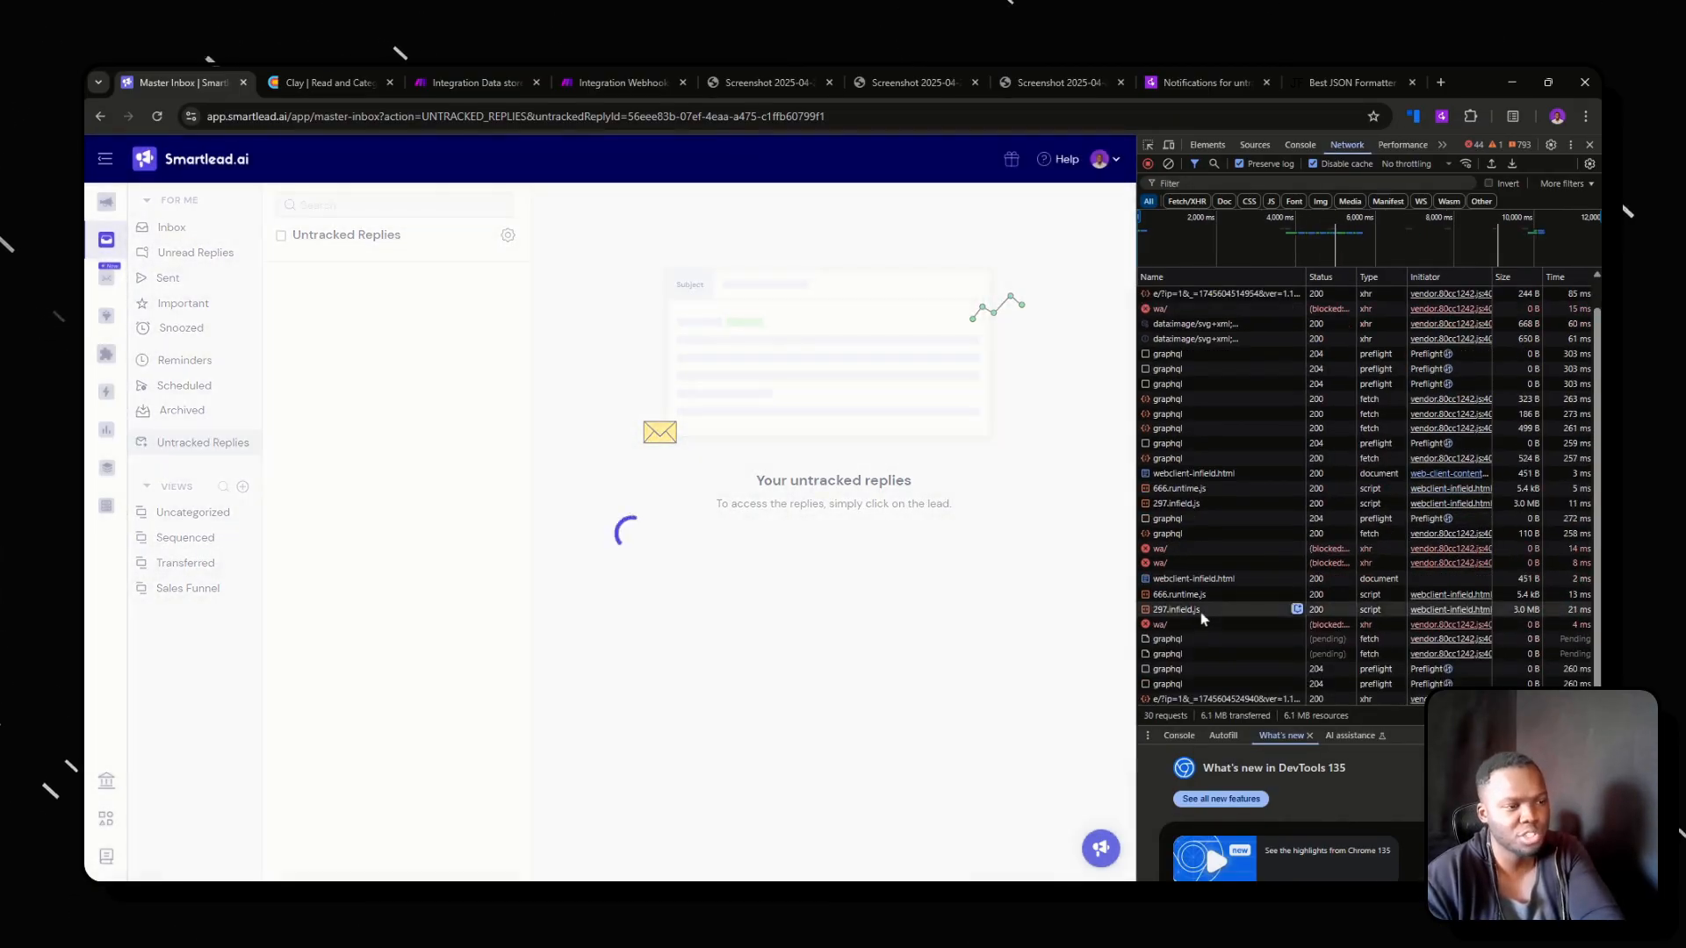
Inspect the headers, request method and payload of the graphql request that runs getUntrackedReplies.
left_click(1168, 638)
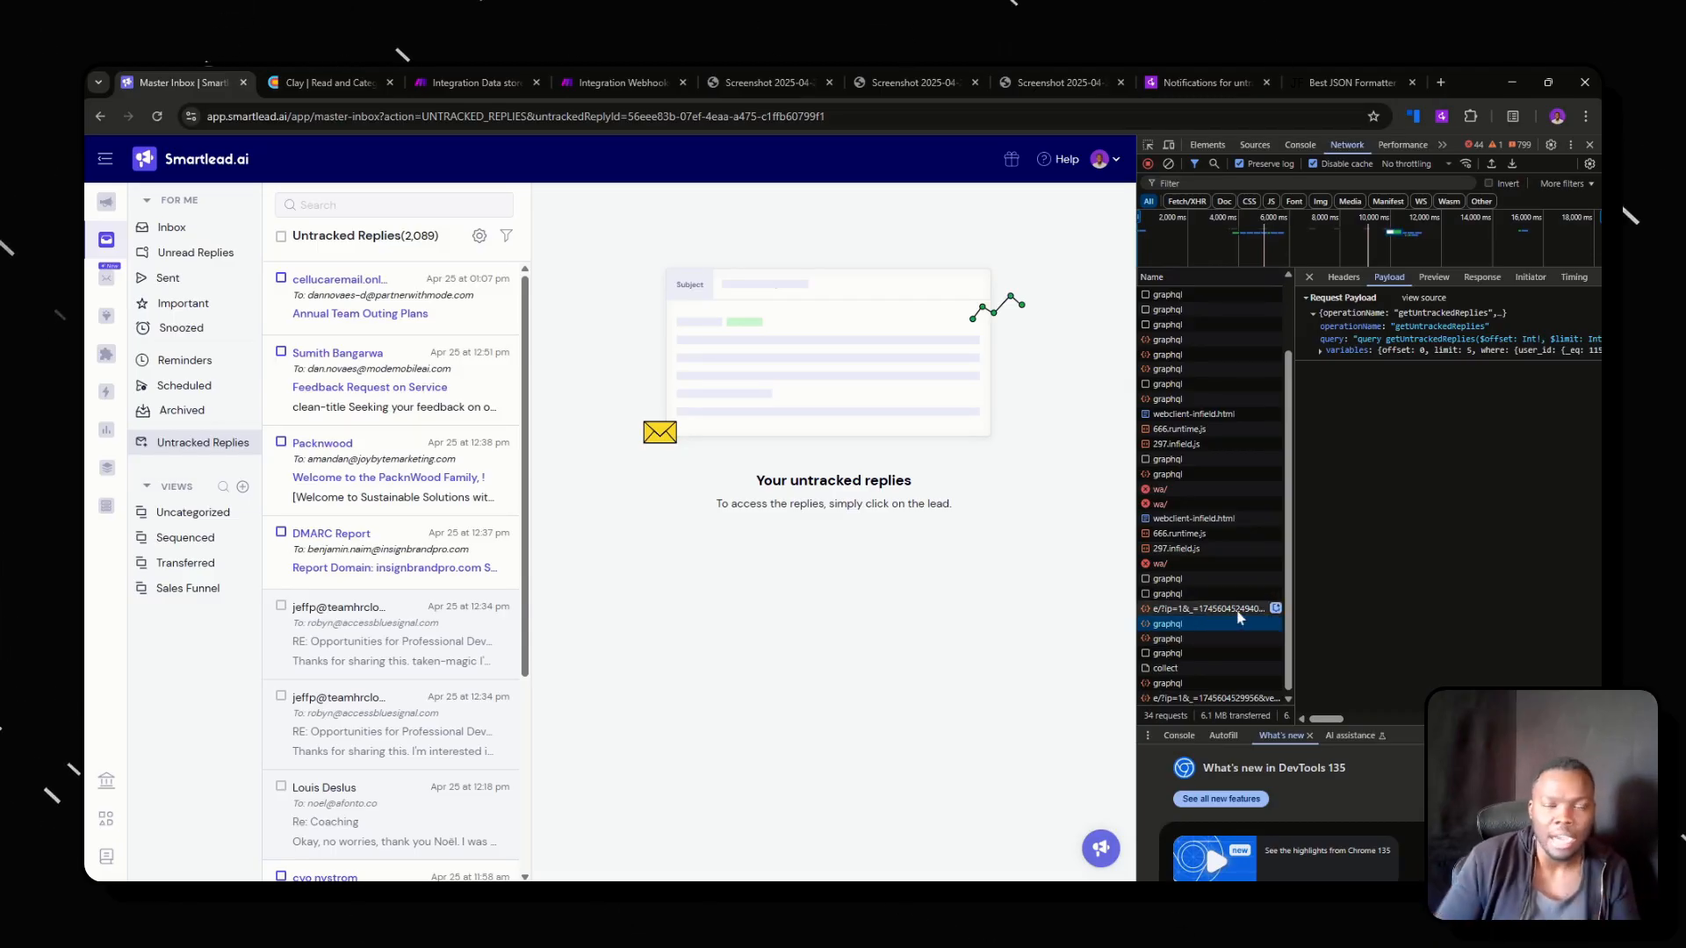
left_click(1343, 277)
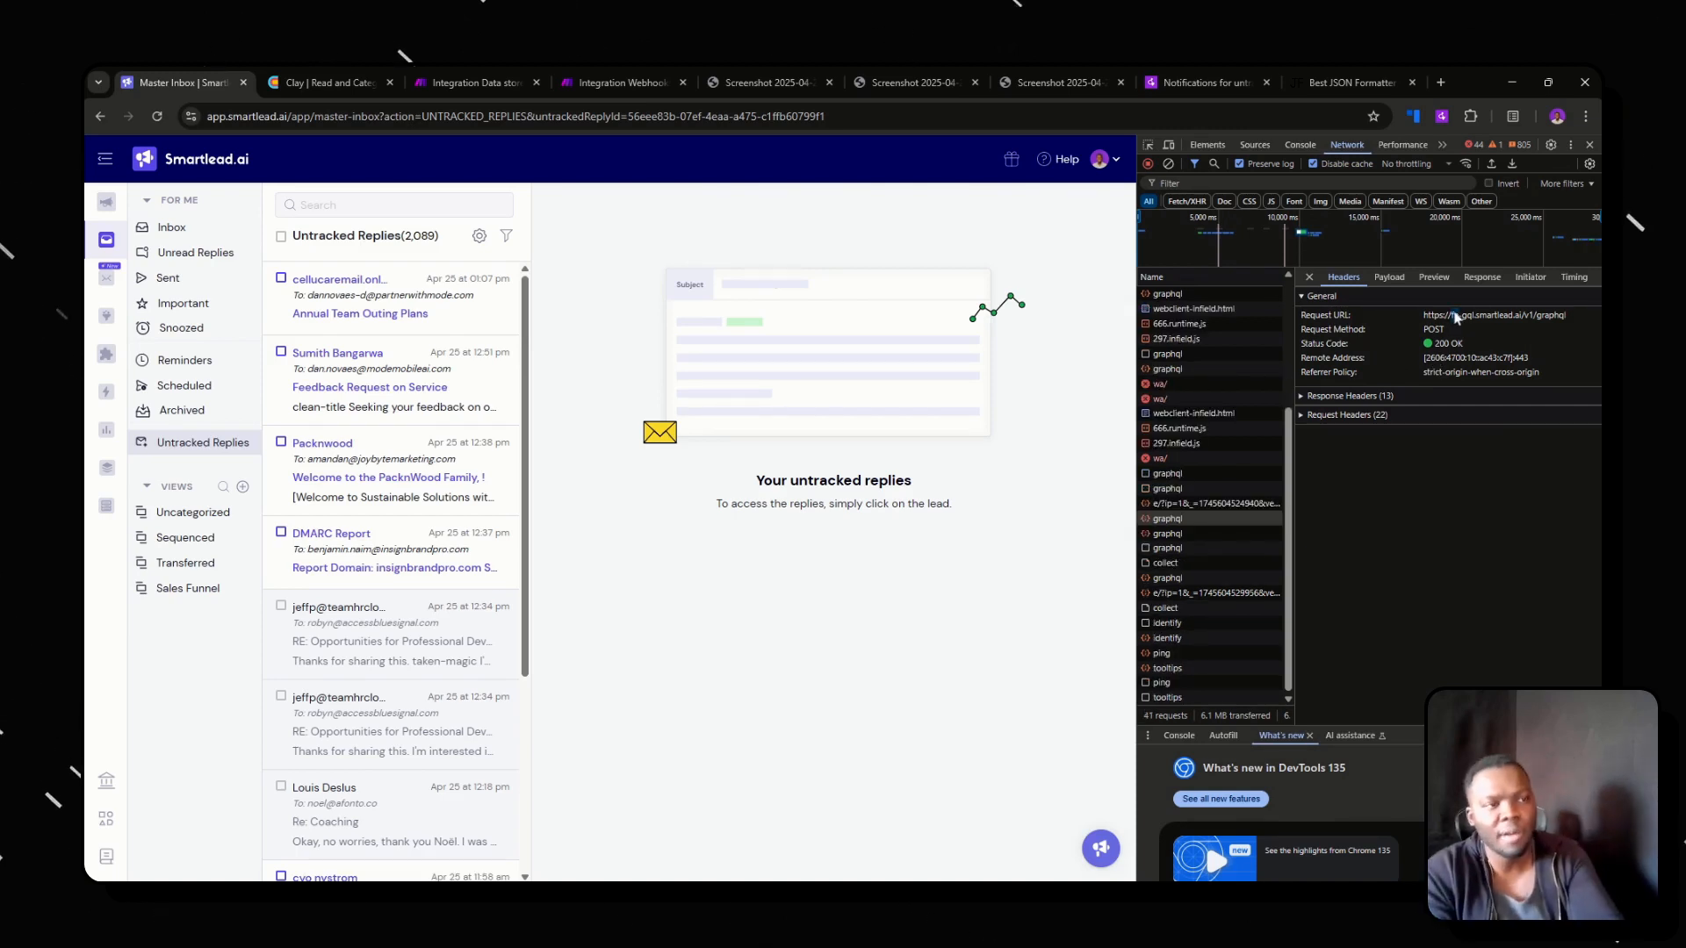
double_click(1438, 330)
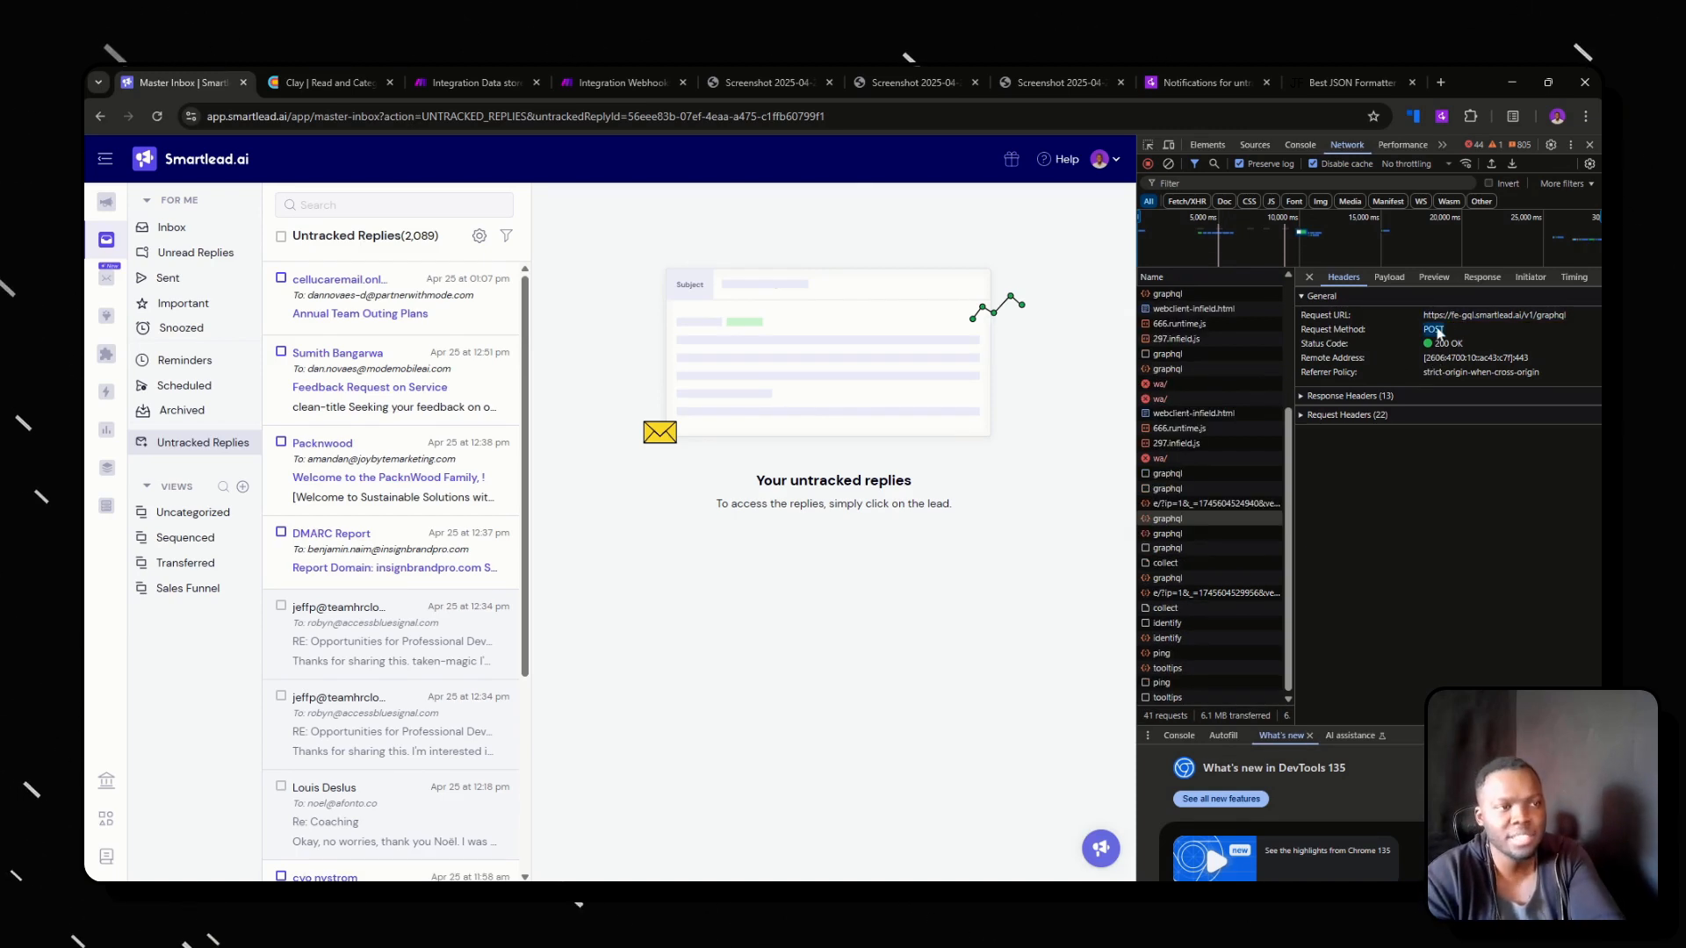
left_click(1389, 277)
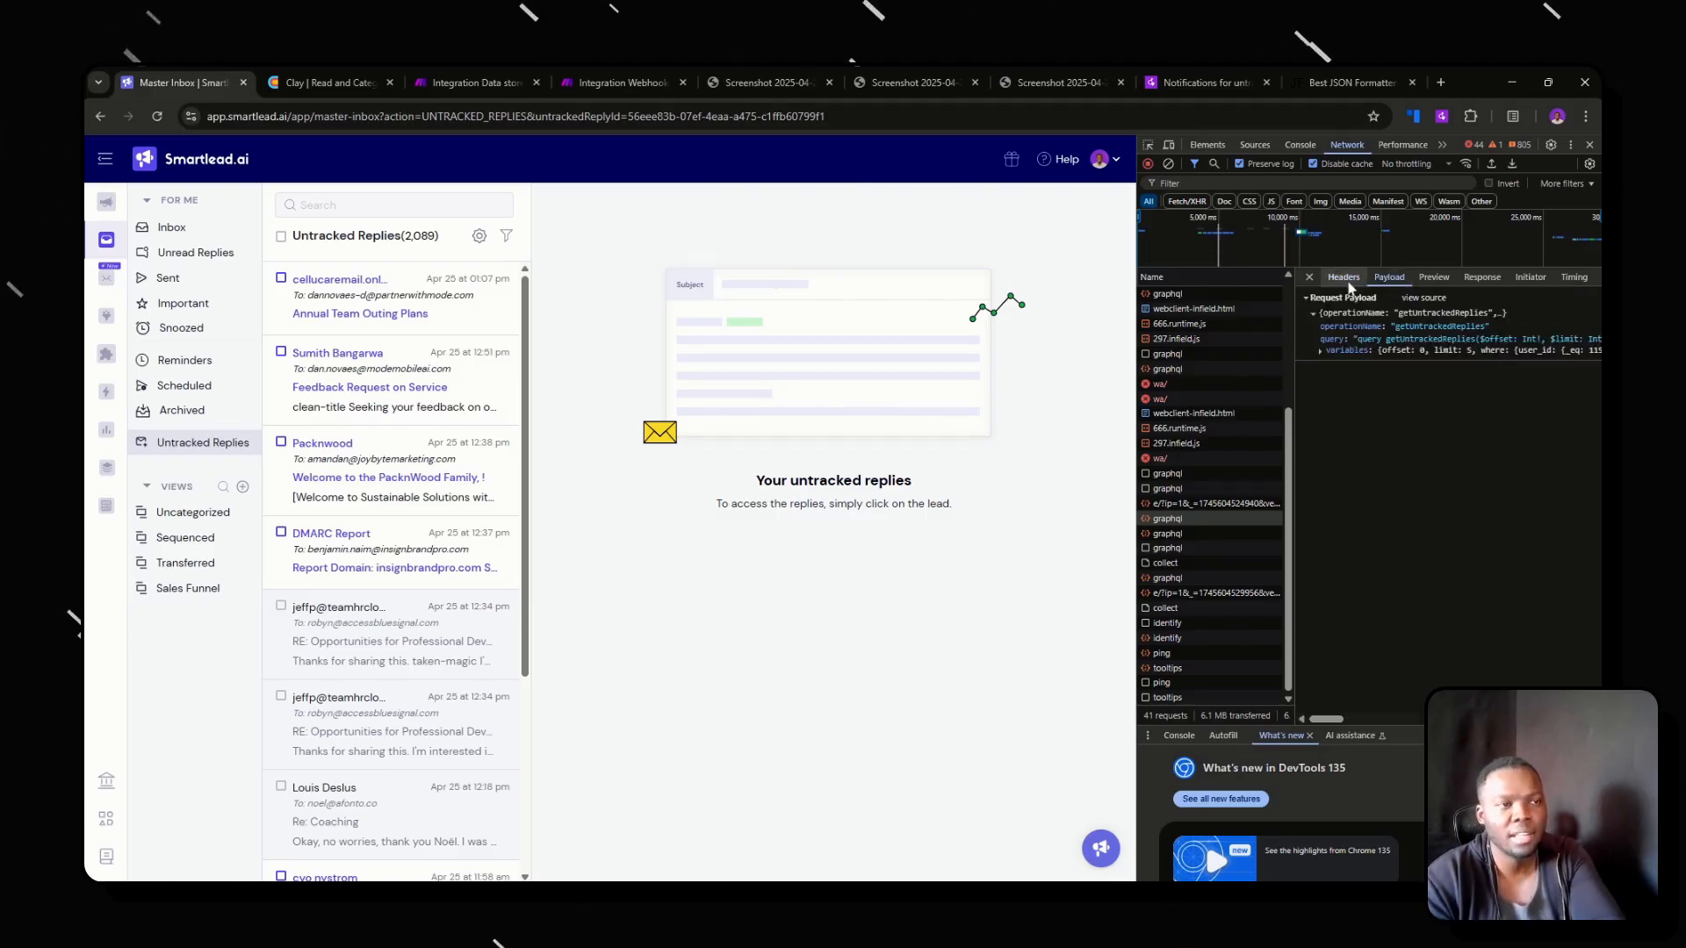
left_click(1344, 277)
left_click(1389, 277)
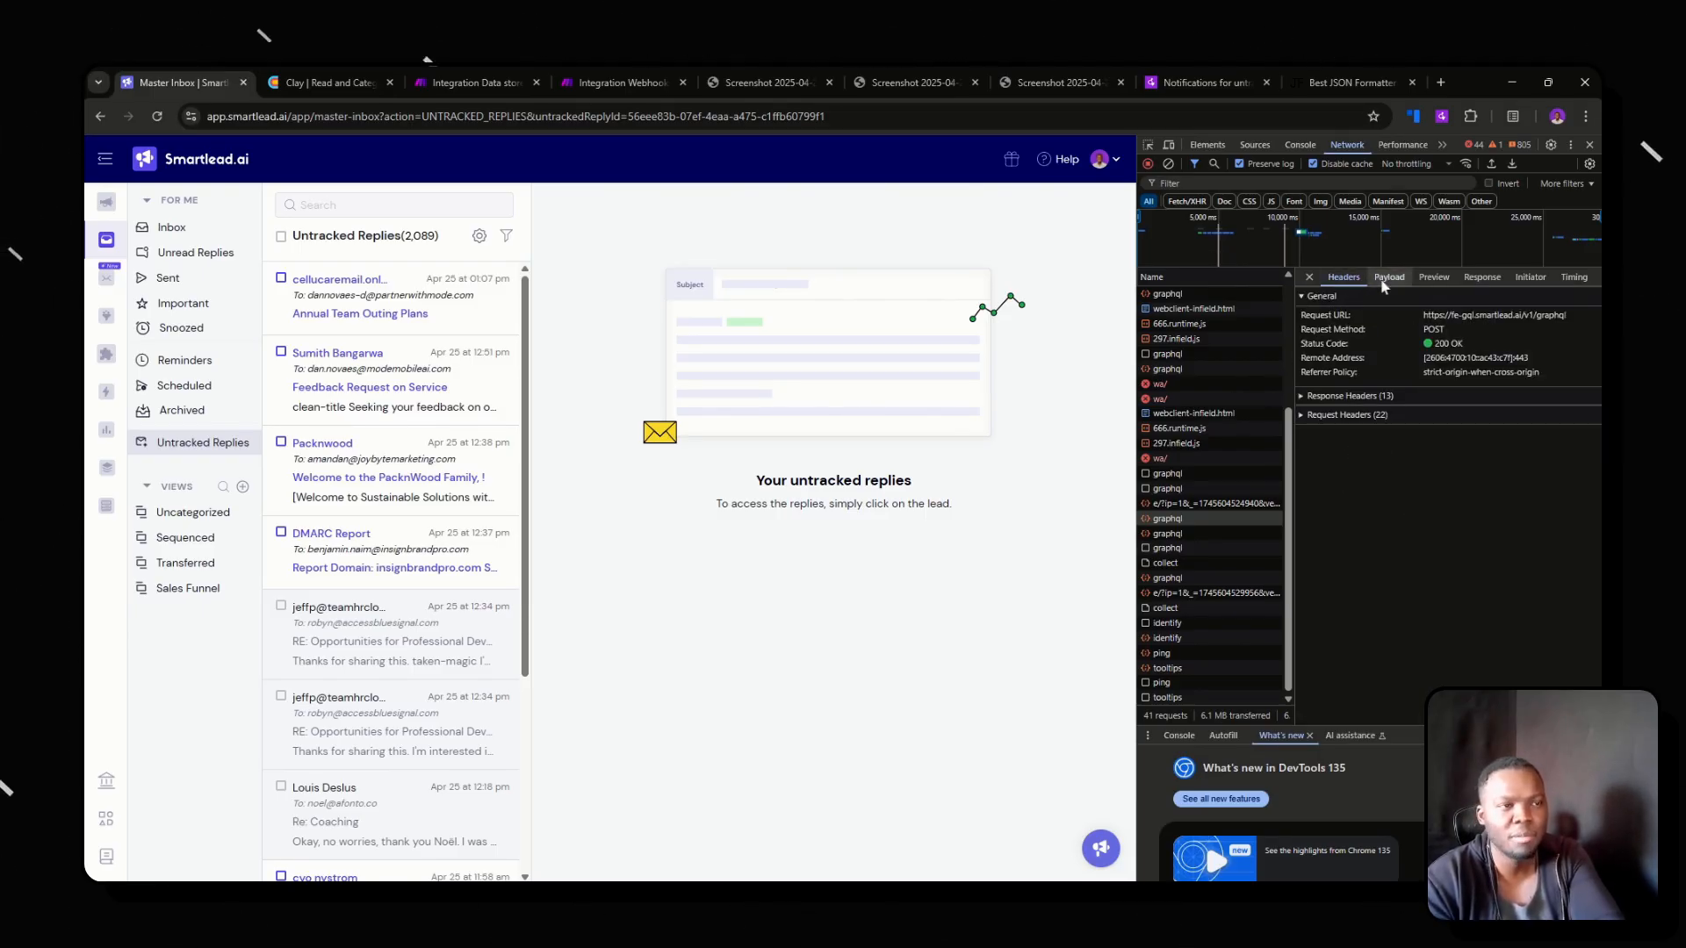
Show the getUntrackedReplies payload as source, select its full text, and look at the formatted version in JSON Formatter.
left_click(1423, 298)
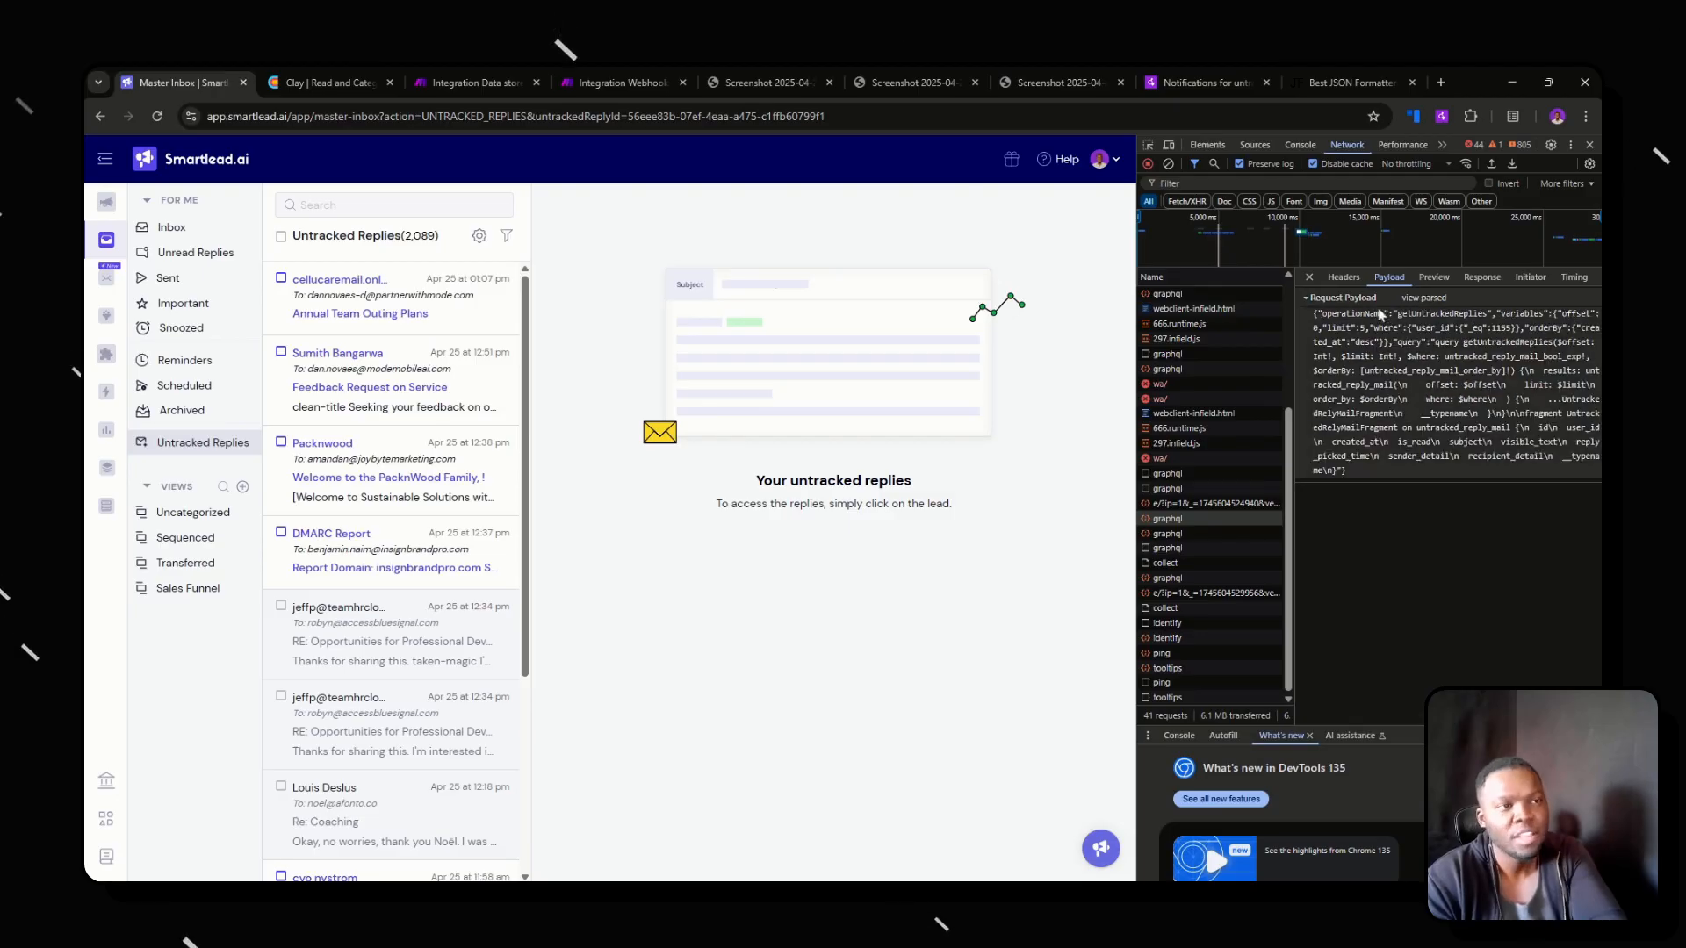
left_click_drag(1316, 315, 1352, 473)
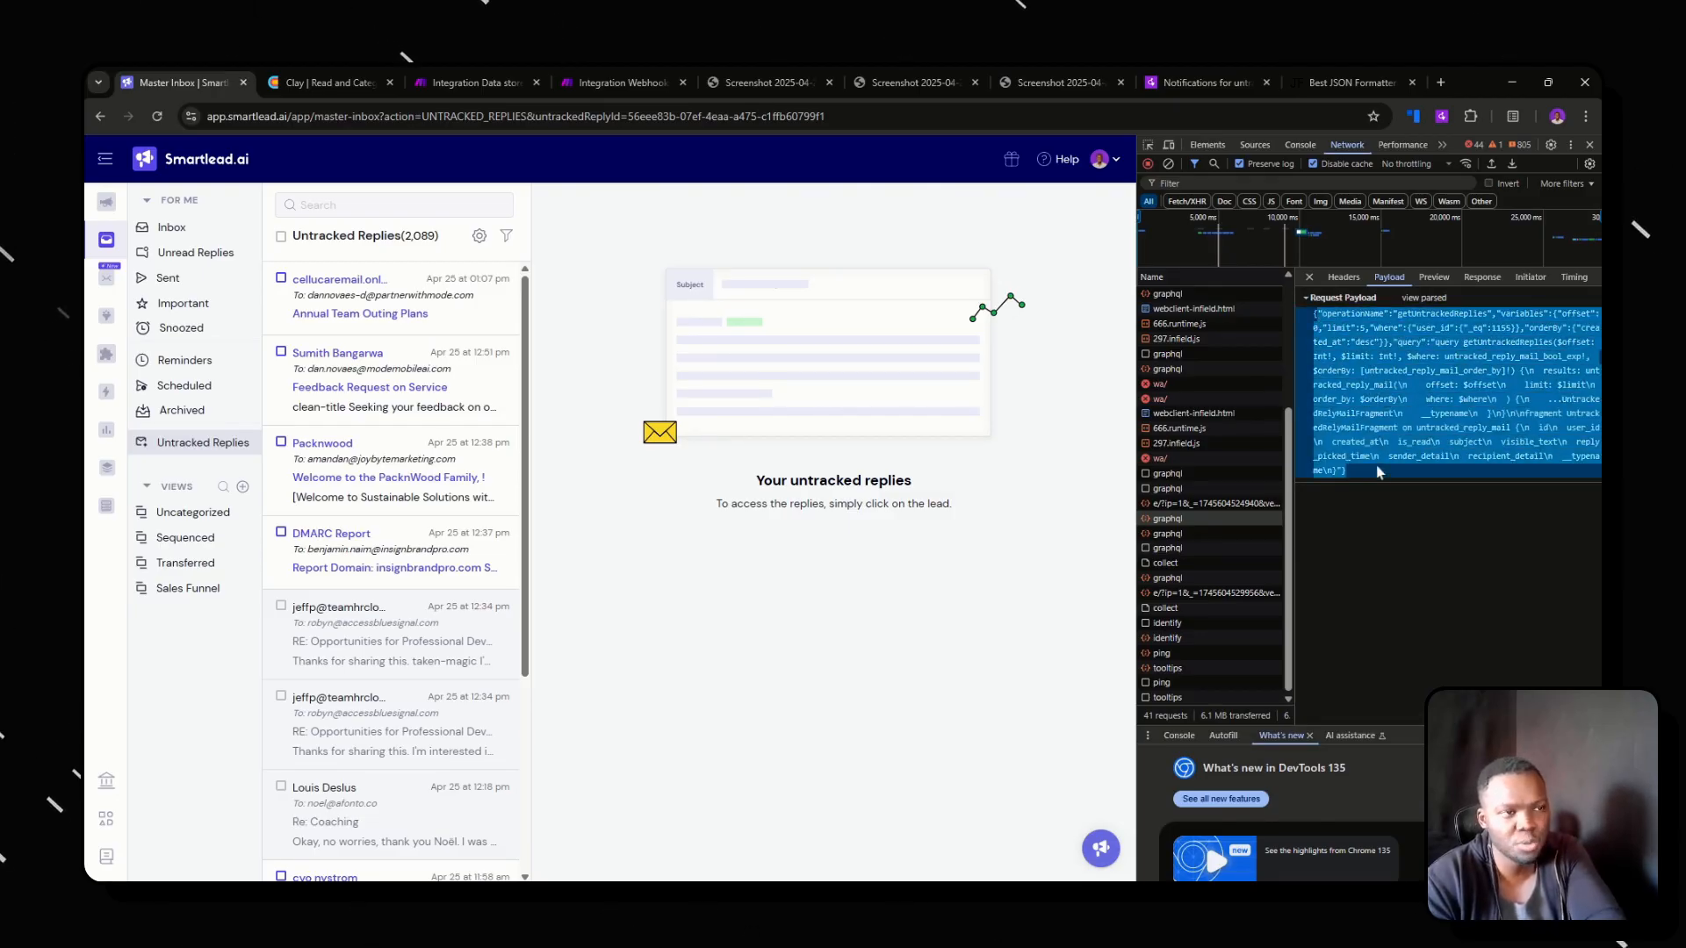
left_click(1312, 76)
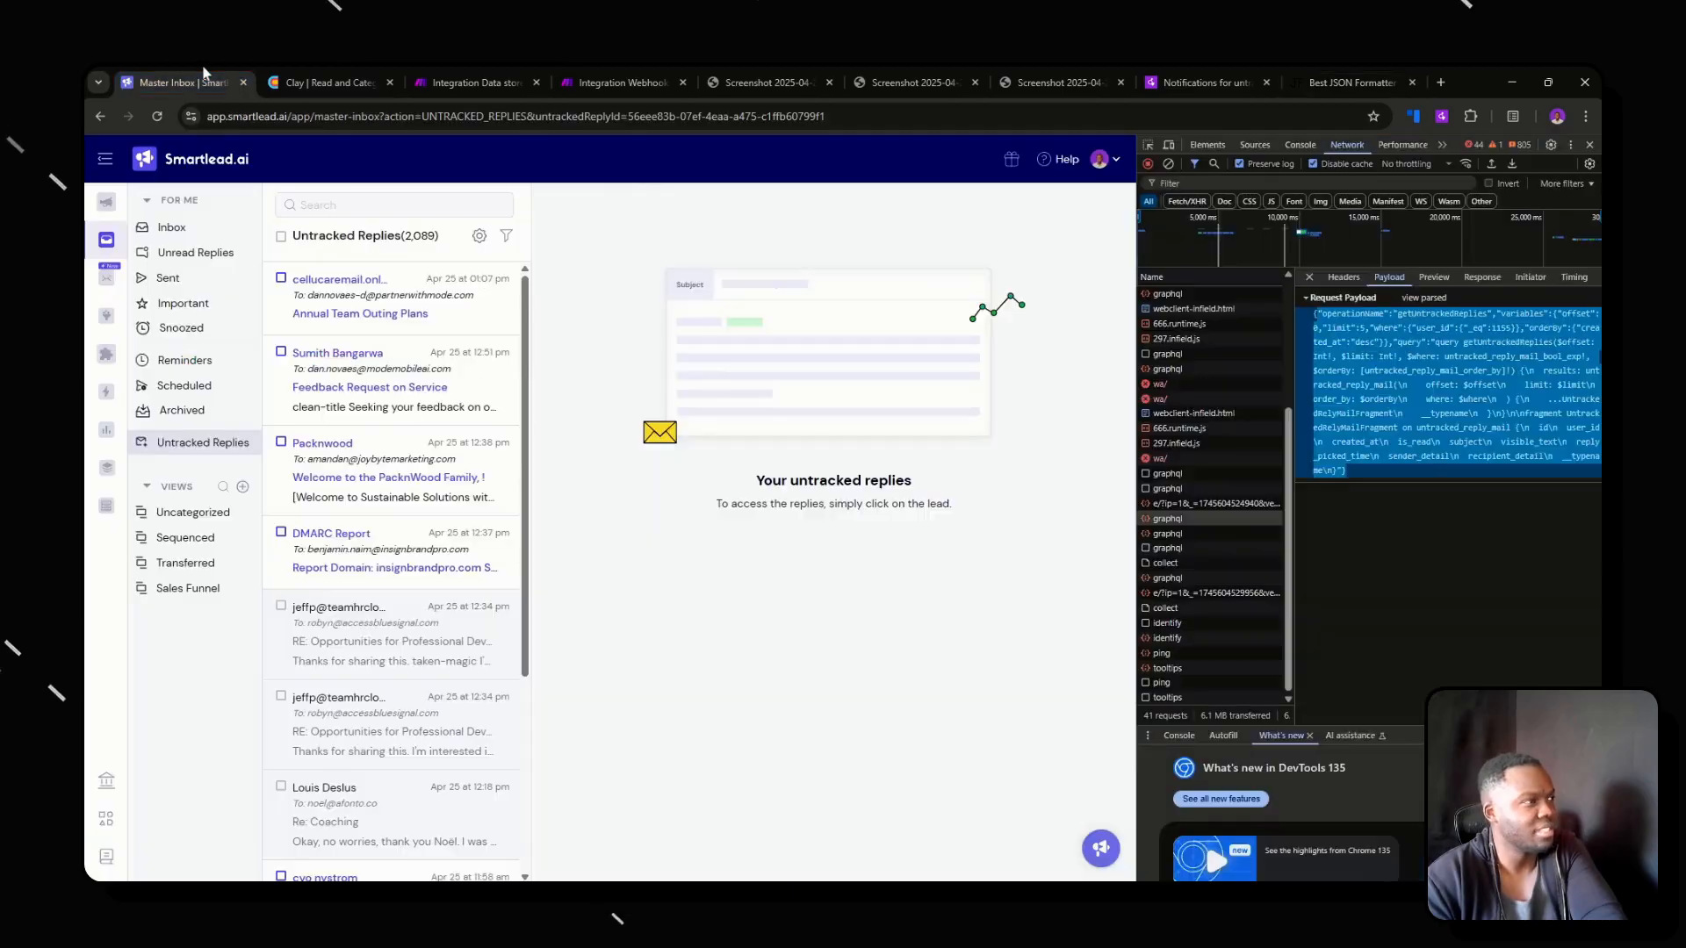
left_click(195, 82)
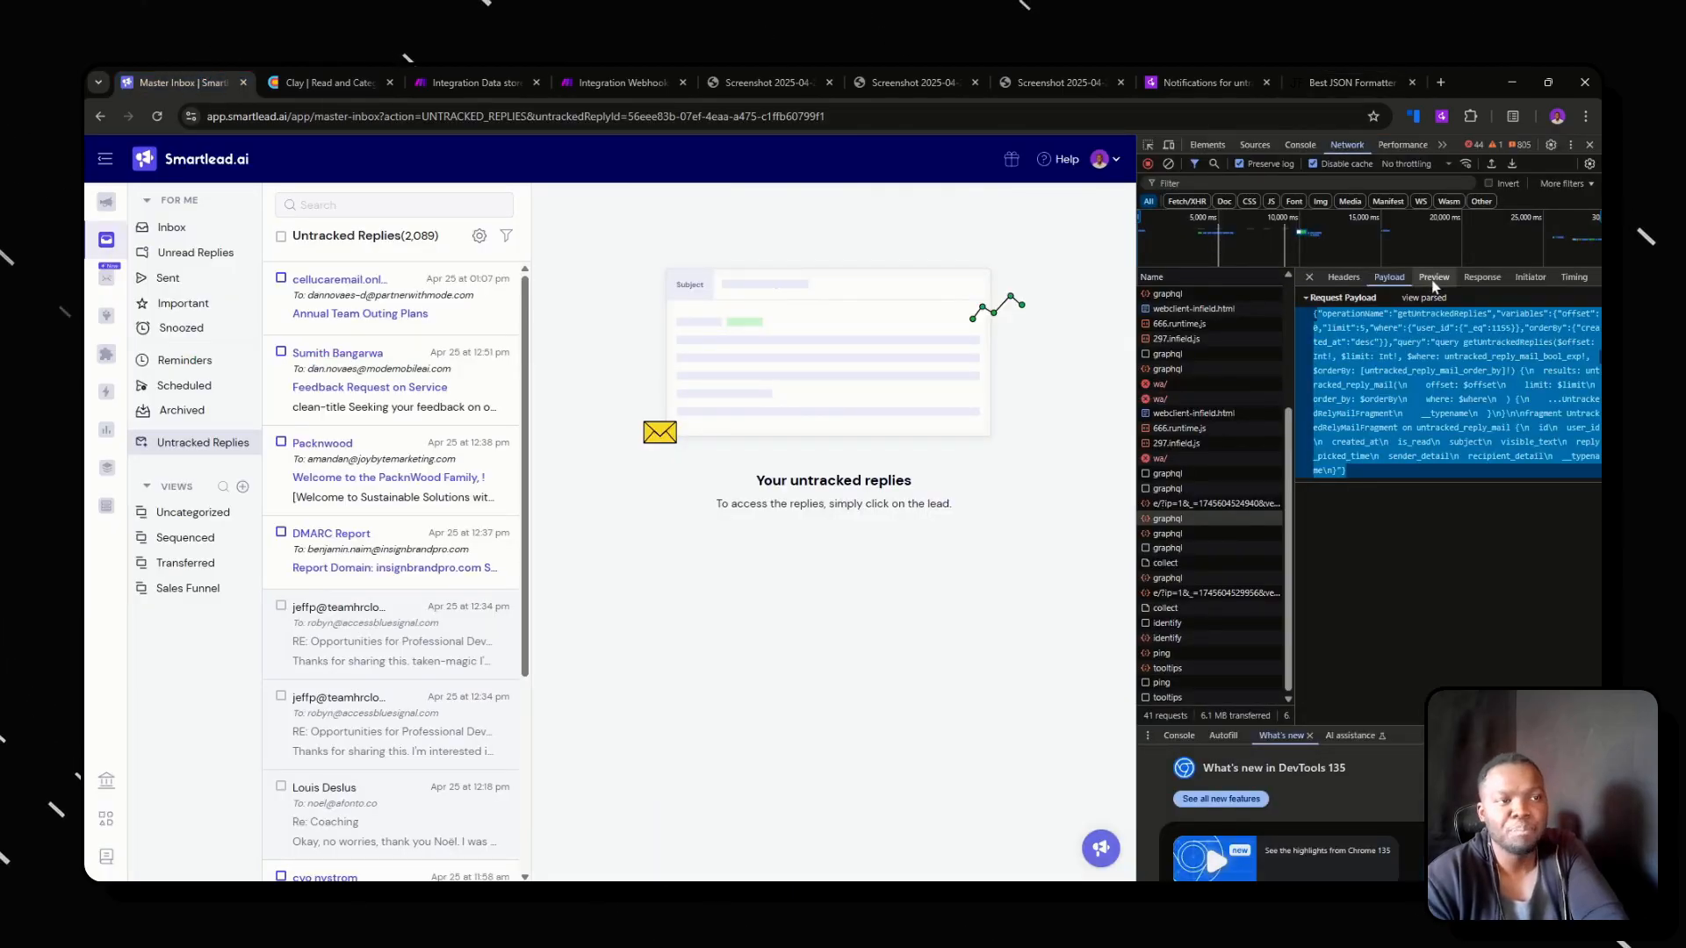
Review the JSON response of the getUntrackedReplies request, and switch to Clay to view the received reply rows.
left_click(1482, 277)
scroll(1449, 492, "up", 3)
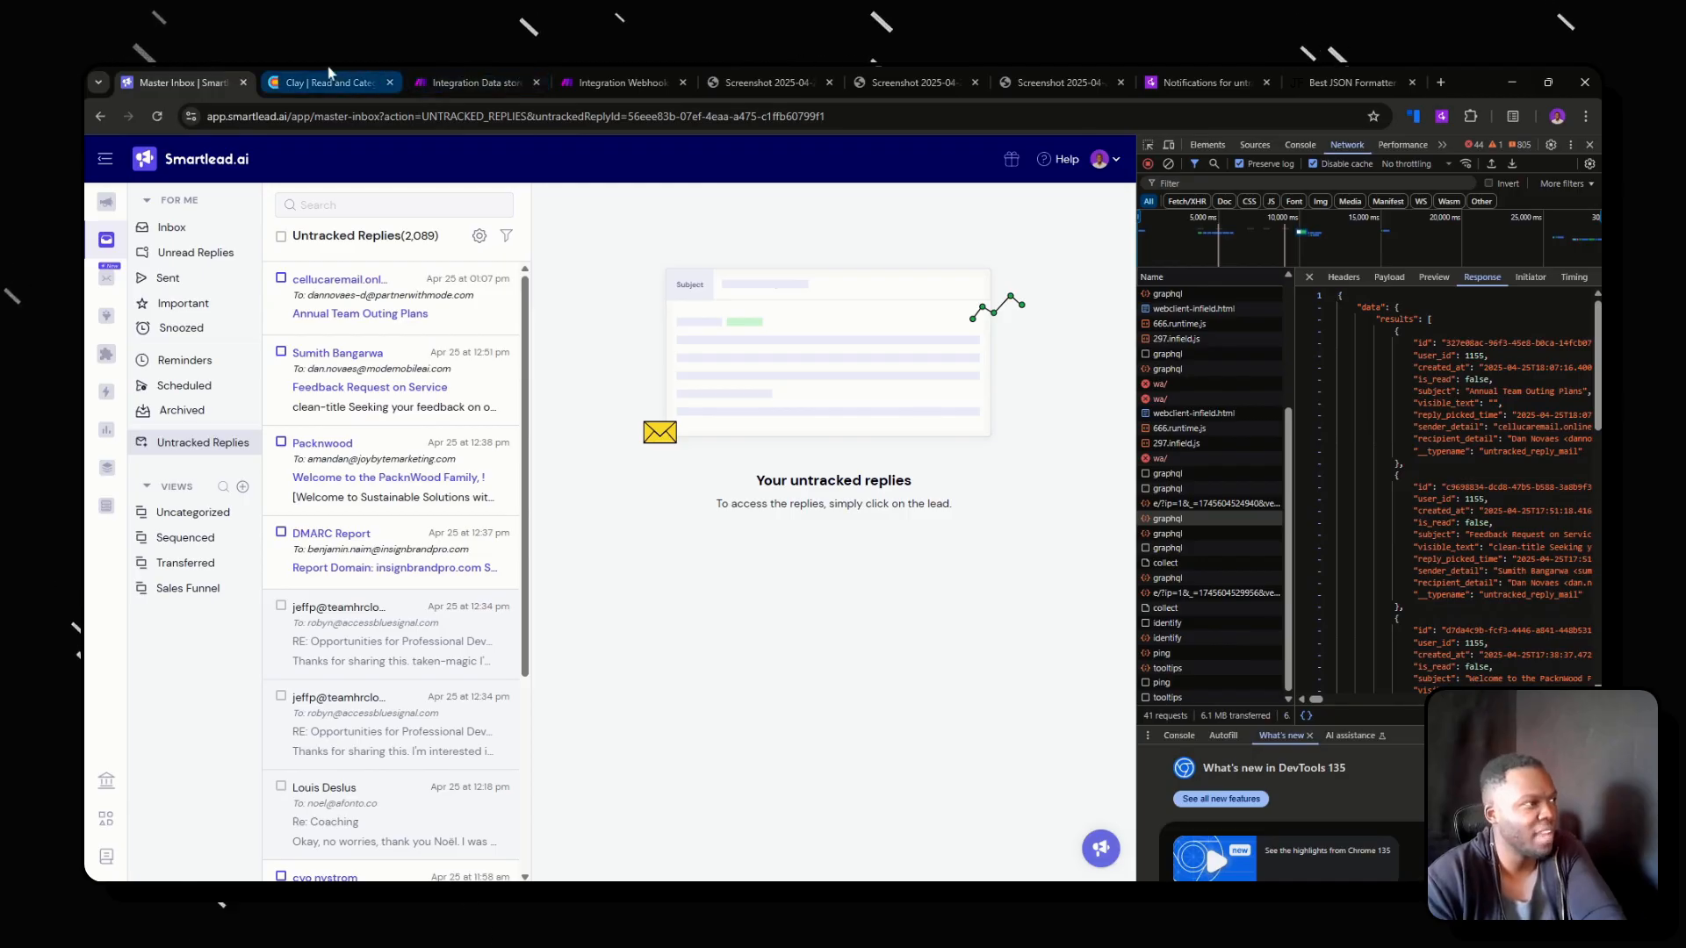
left_click(329, 82)
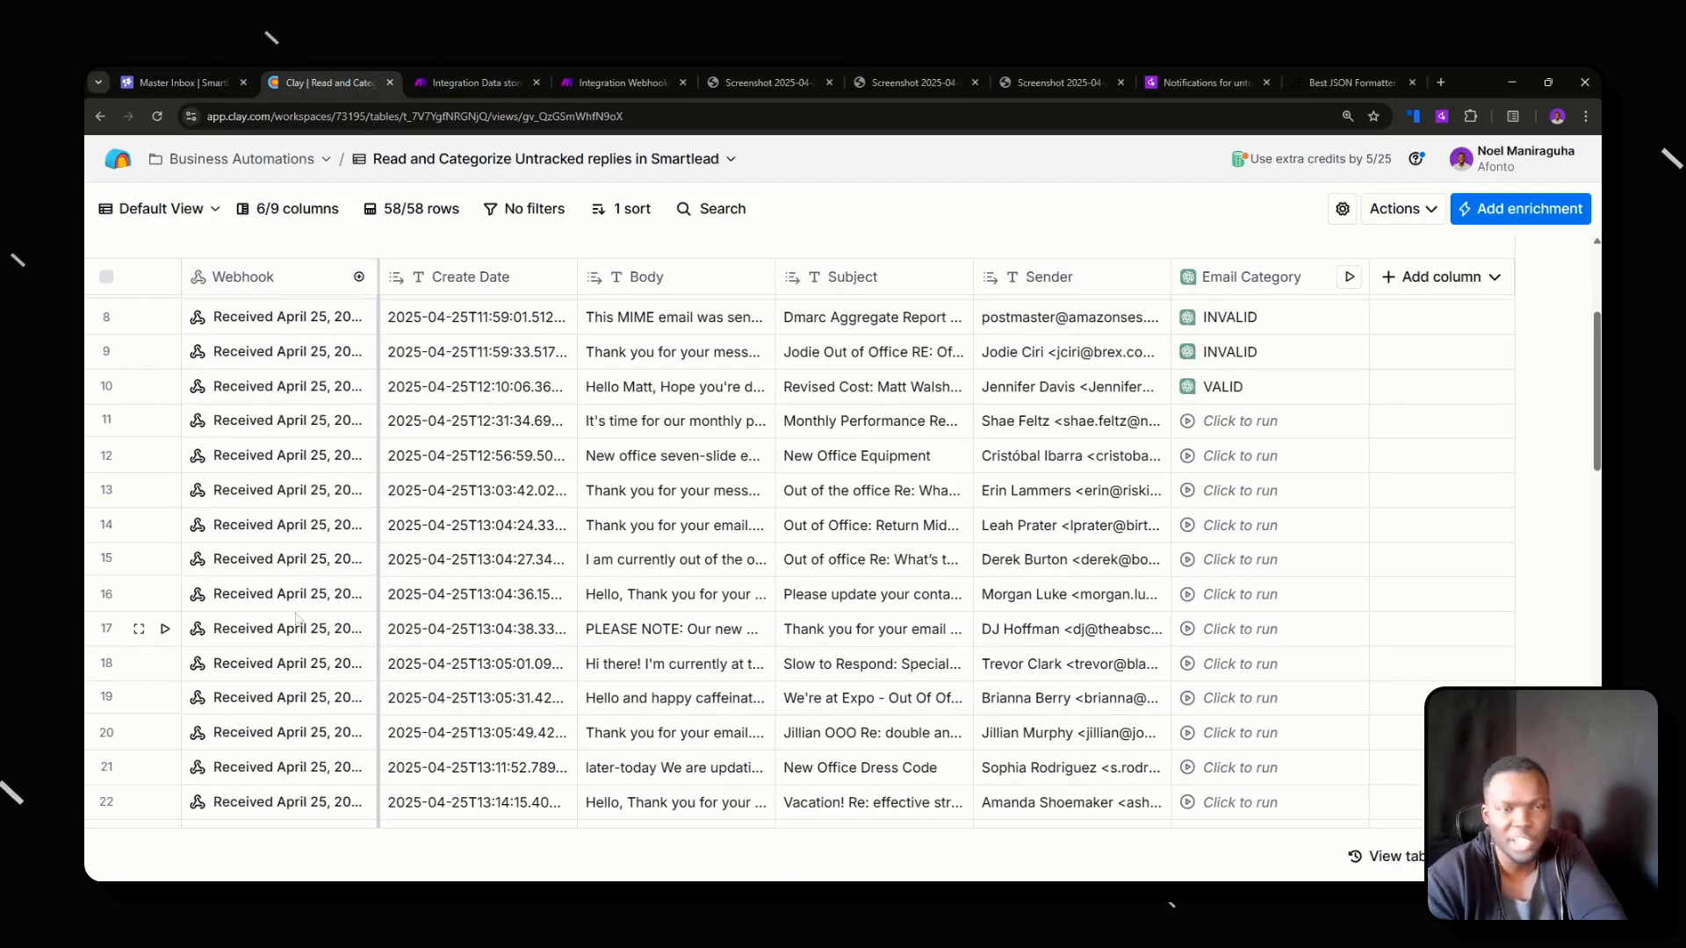
scroll(297, 618, "up", 5)
Switch to the Make scenario, review the HTTP settings of the Get Smartlead Token module, and close them.
left_click(471, 81)
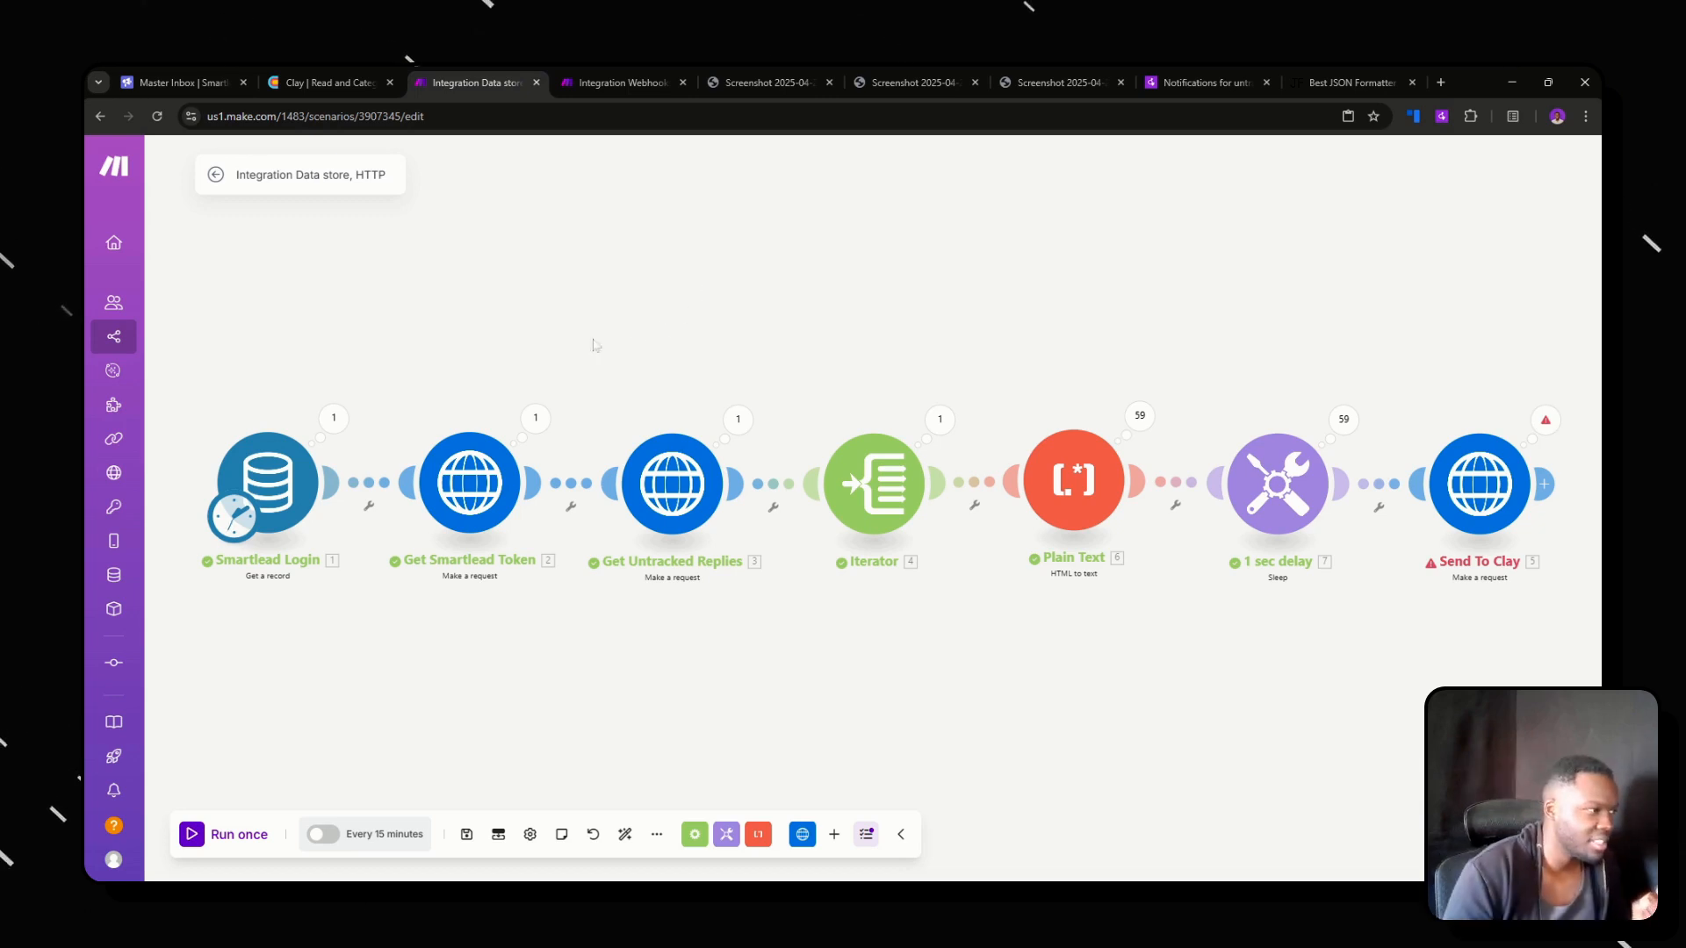
left_click(480, 492)
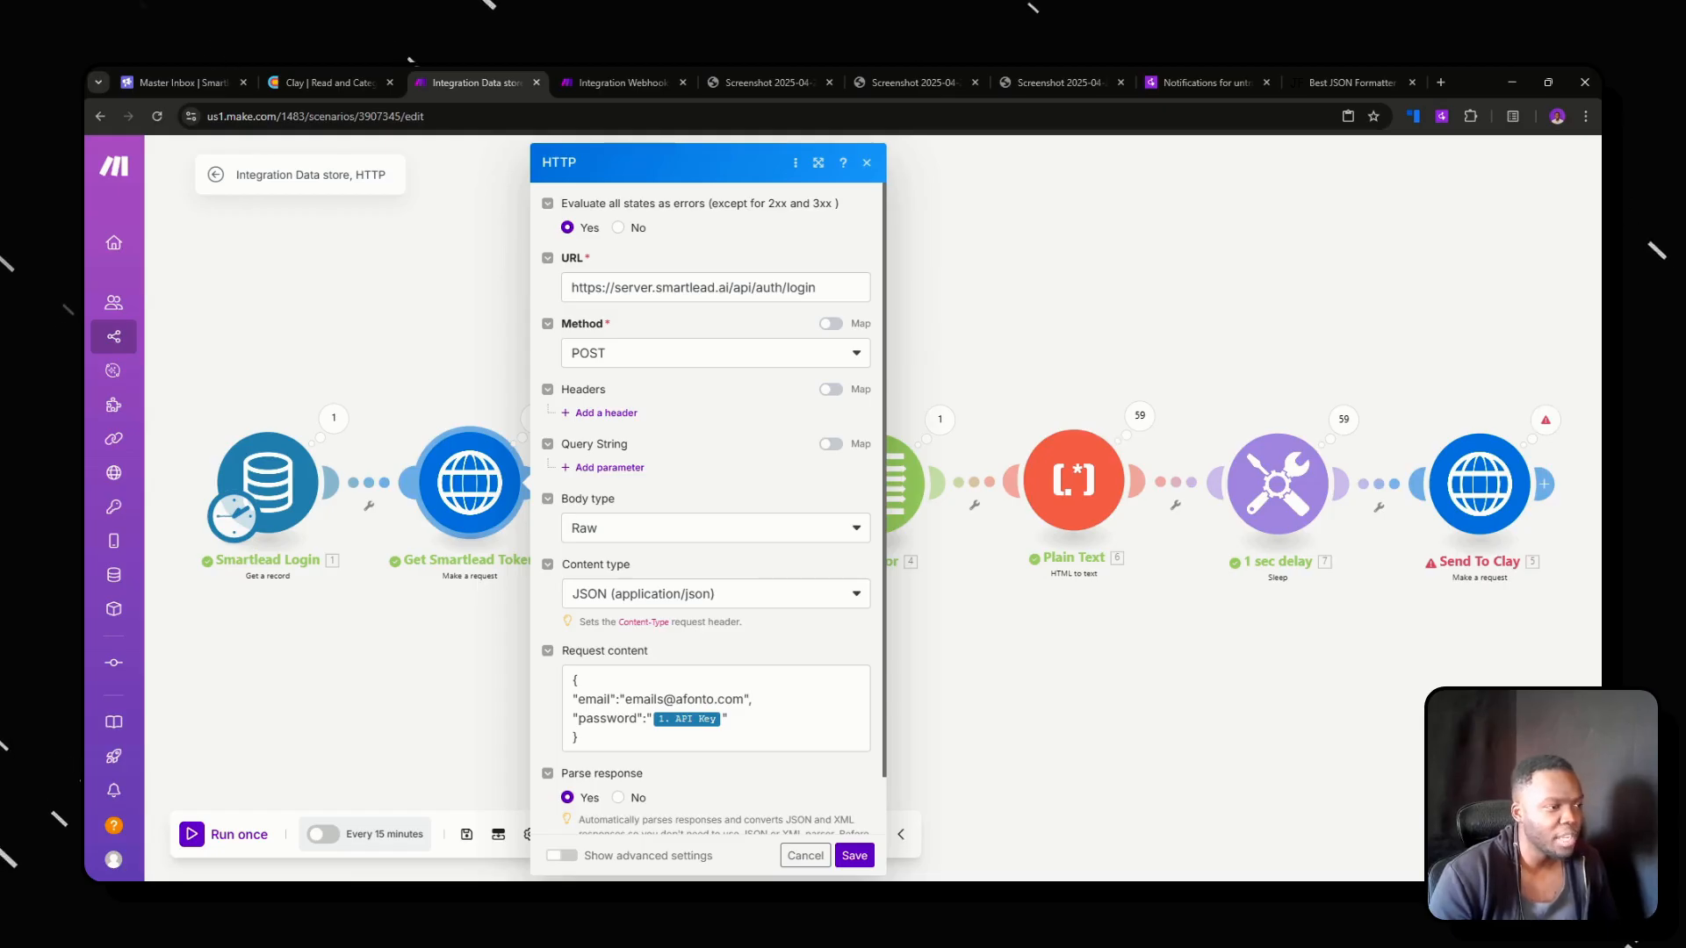
left_click(494, 689)
Unlink the Get Untracked Replies module from Get Smartlead Token and move it above the Iterator.
left_click(571, 507)
left_click(614, 516)
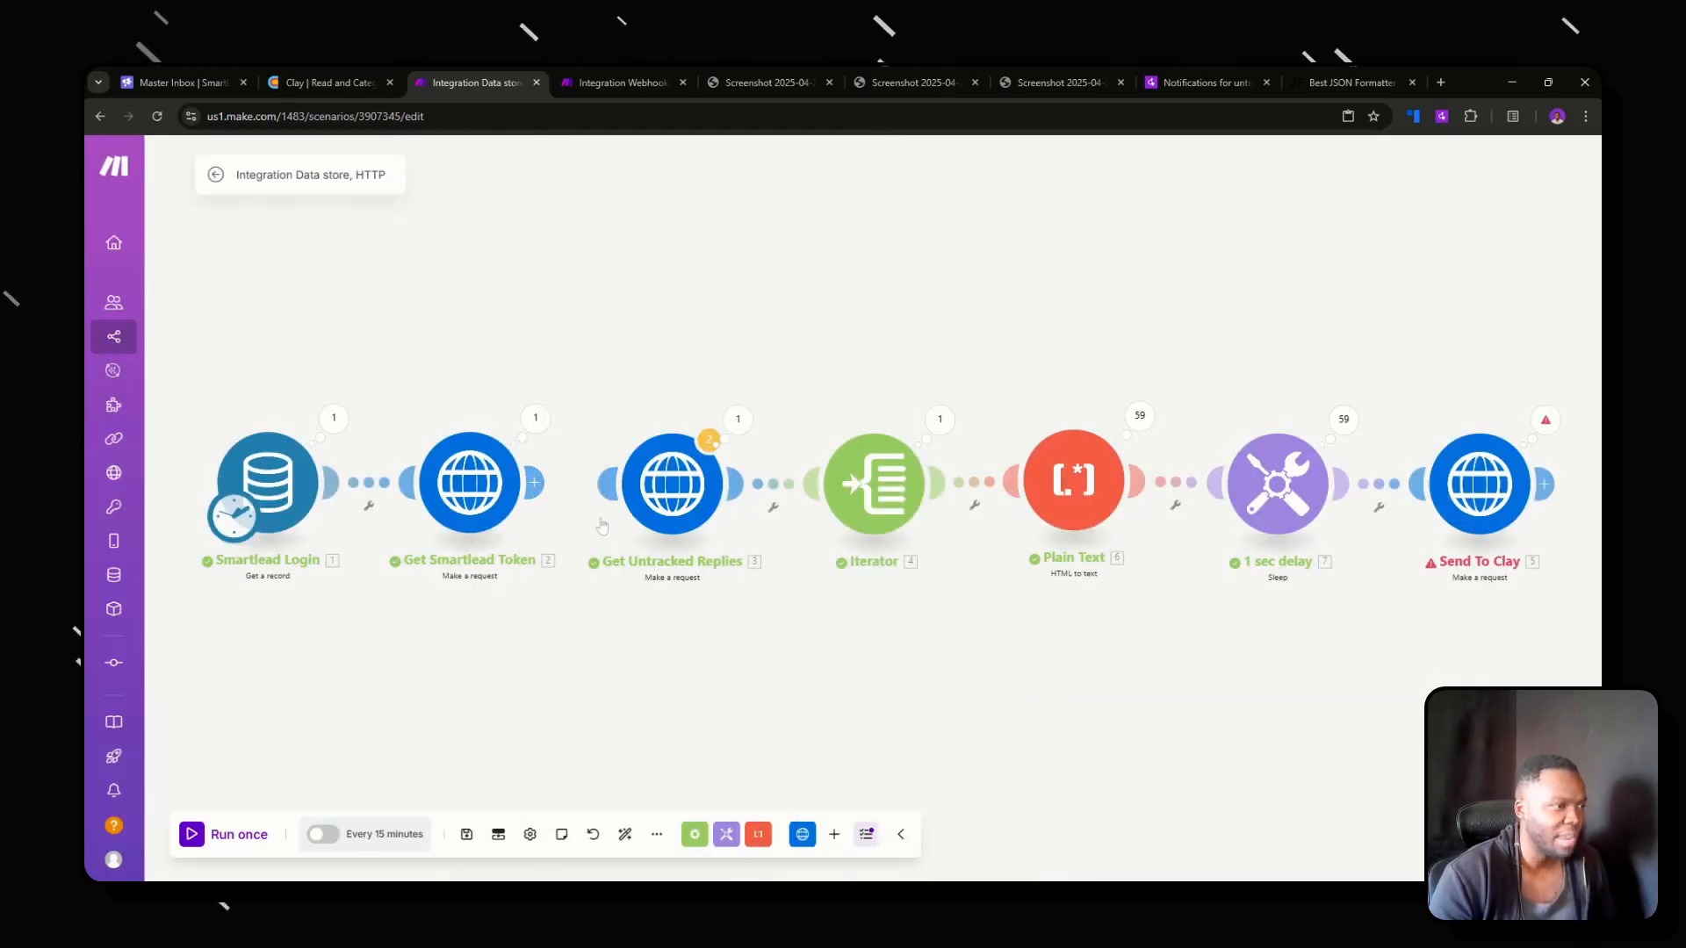
left_click_drag(669, 526, 834, 268)
left_click(574, 509)
left_click(619, 534)
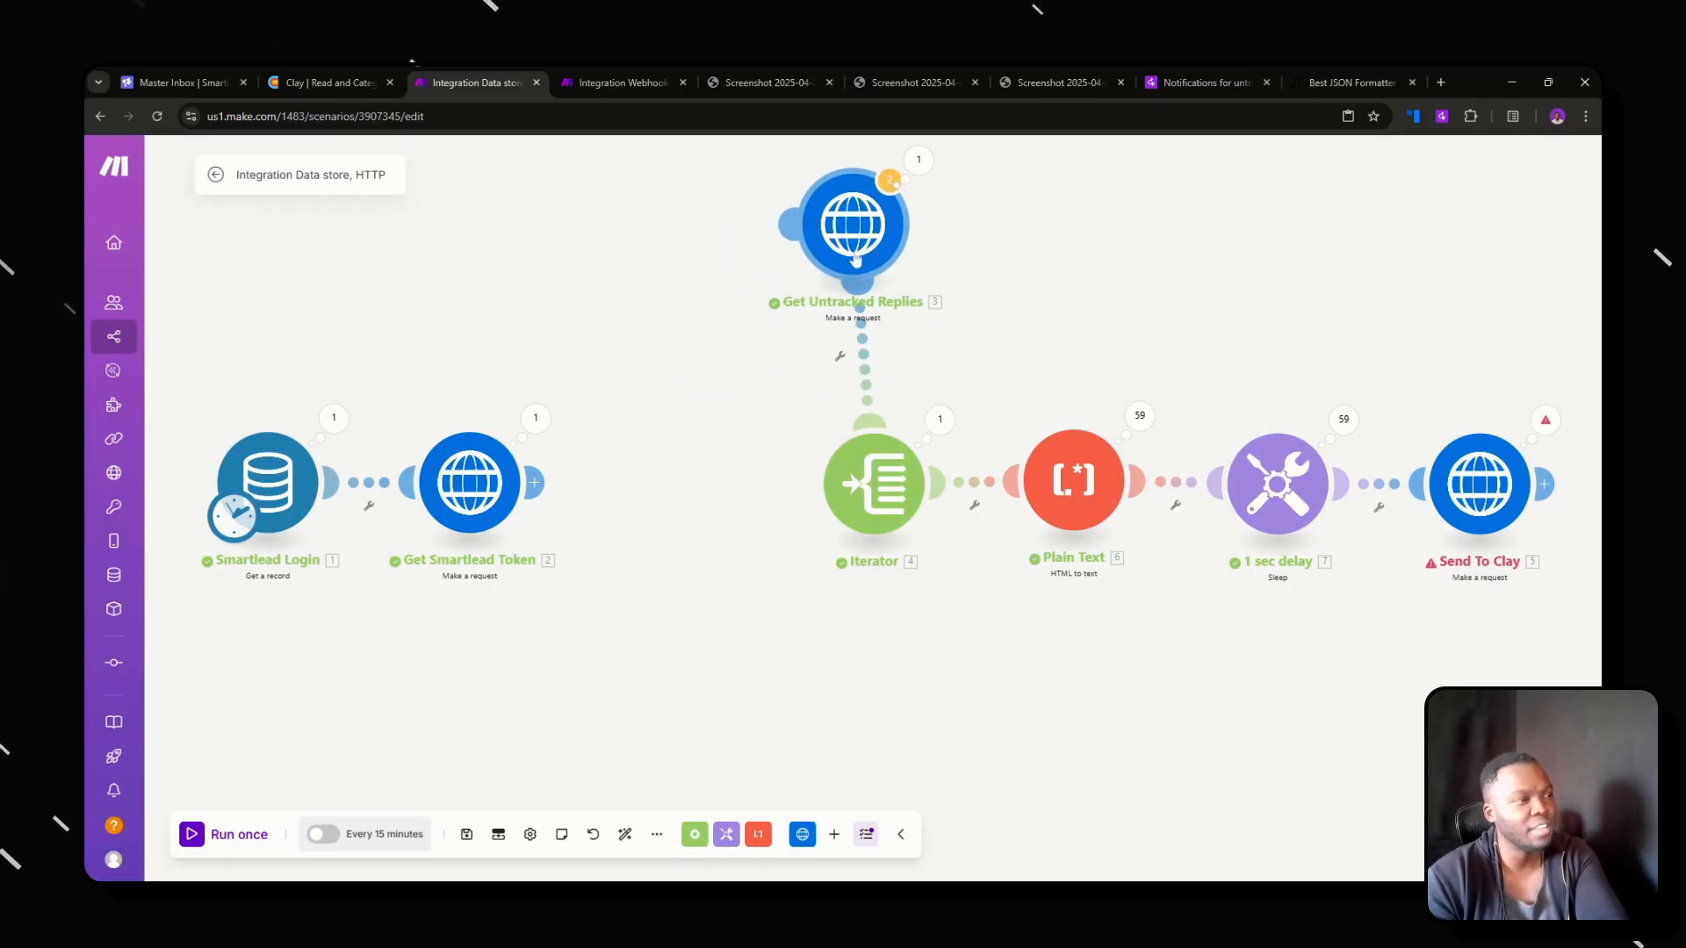
Add a Tools Get variable module after the Get Smartlead Token module.
left_click(855, 260)
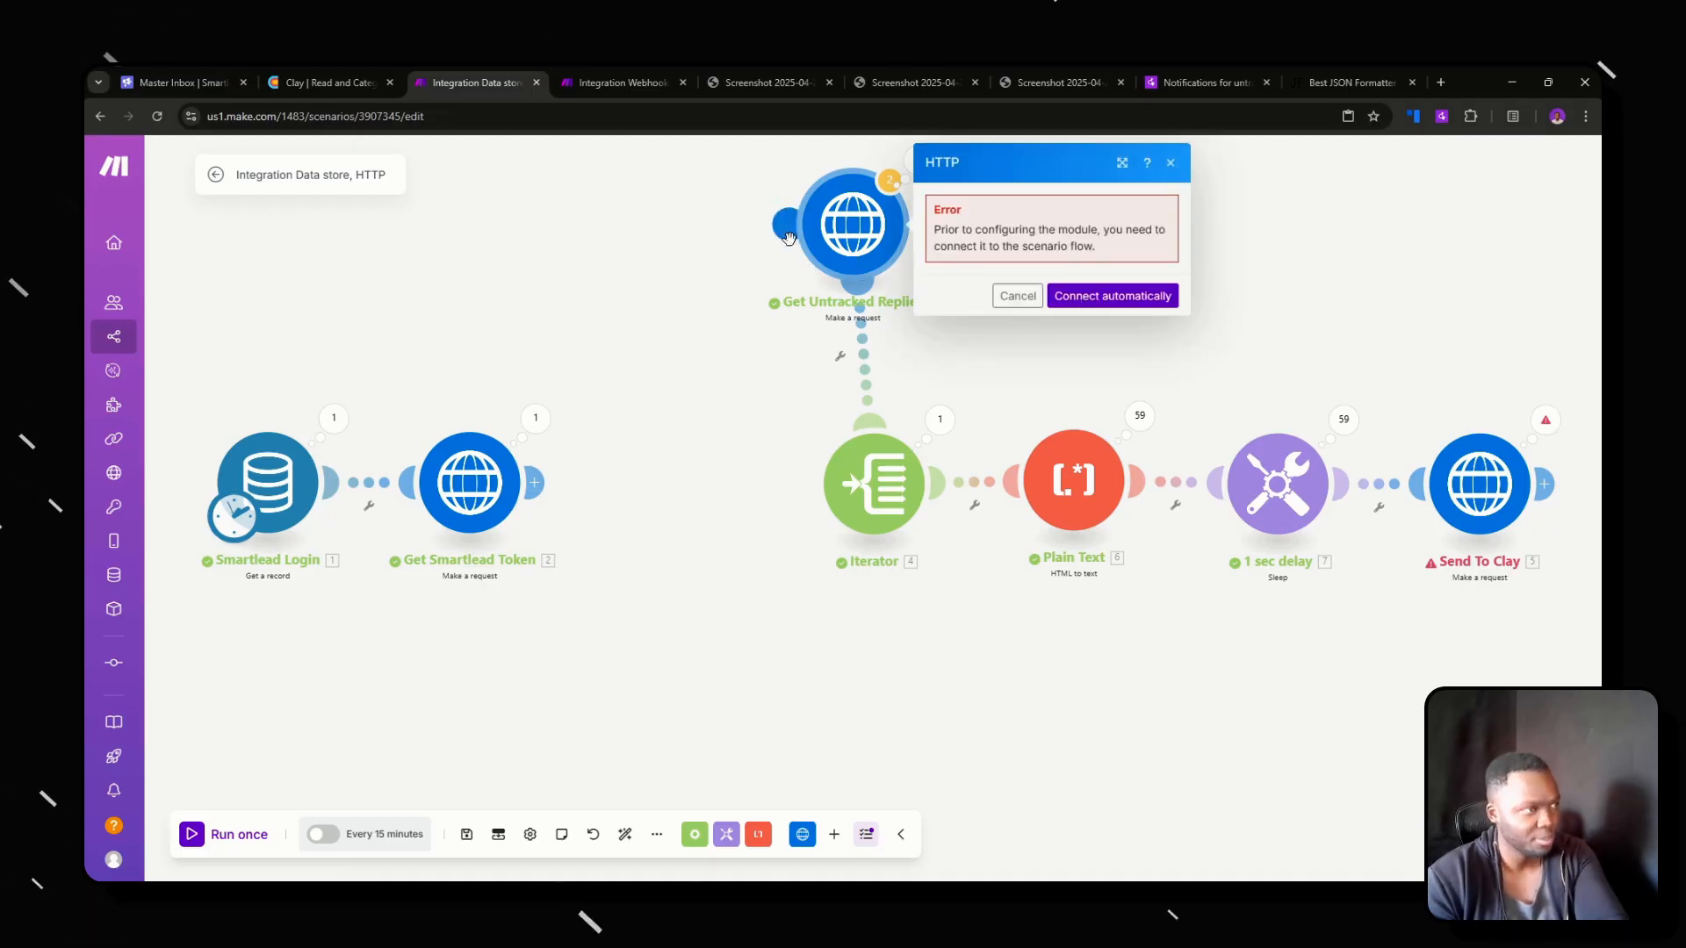
left_click(537, 483)
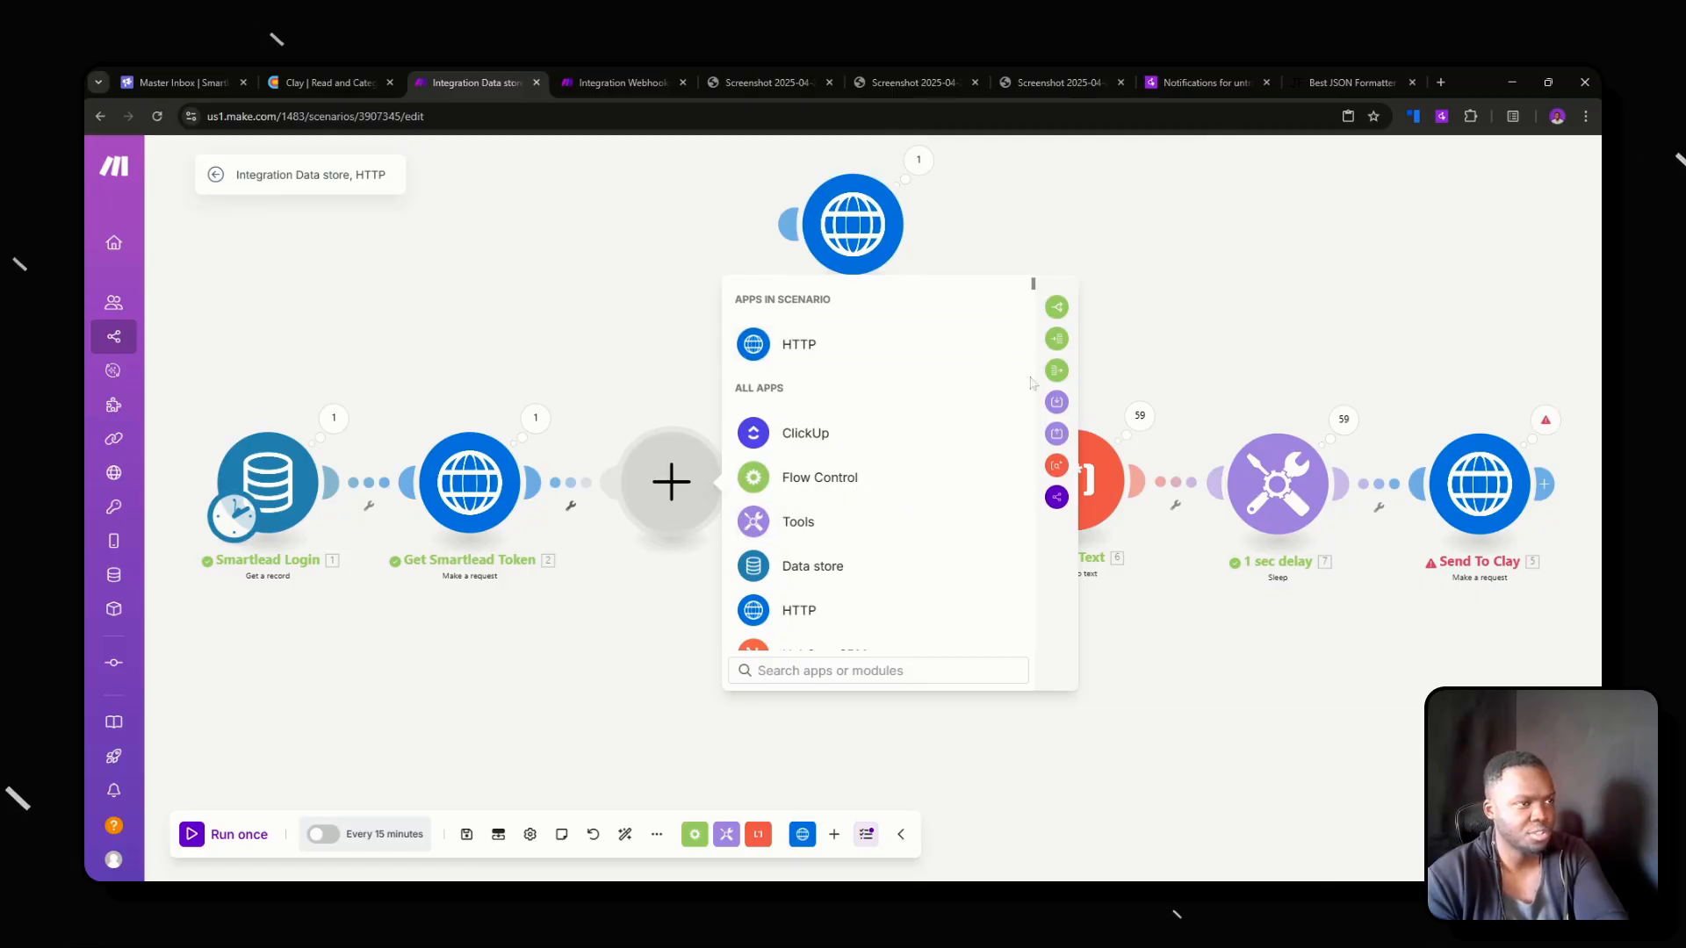
left_click(798, 522)
left_click(817, 478)
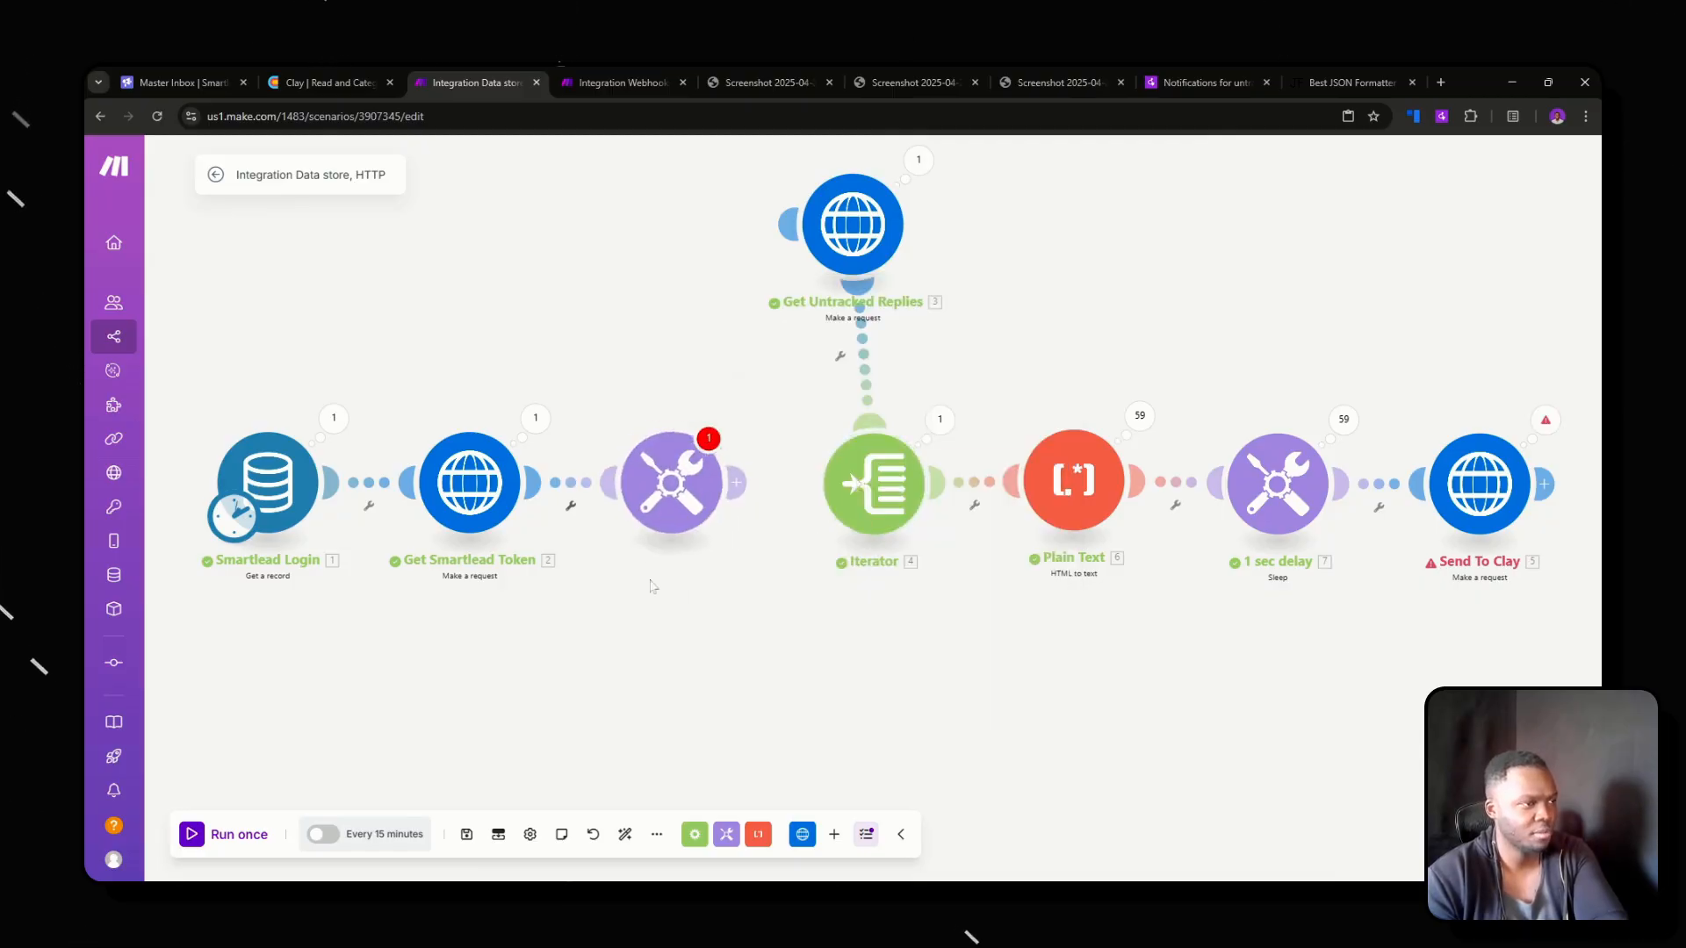
Unlink the new Tools module from Get Smartlead Token and connect the Get Untracked Replies module to it.
right_click(590, 484)
left_click(634, 516)
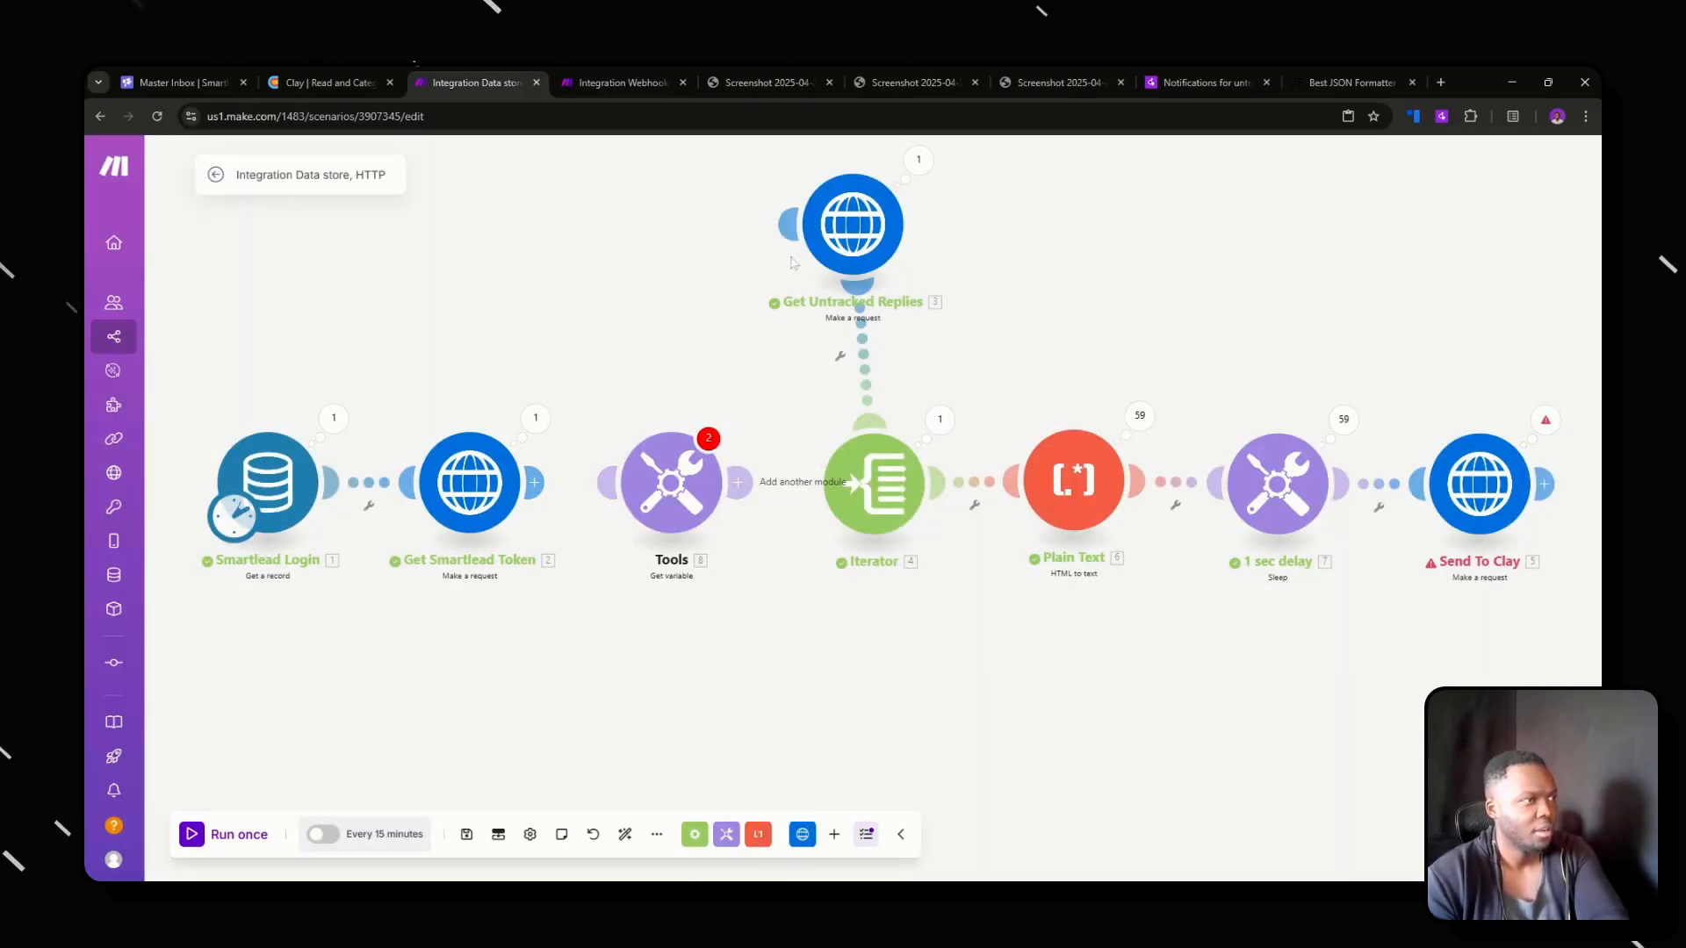
left_click_drag(789, 225, 674, 478)
Open the Get Untracked Replies HTTP settings and compare the URL with the graphql request's headers and payload in Smartlead.
left_click(858, 225)
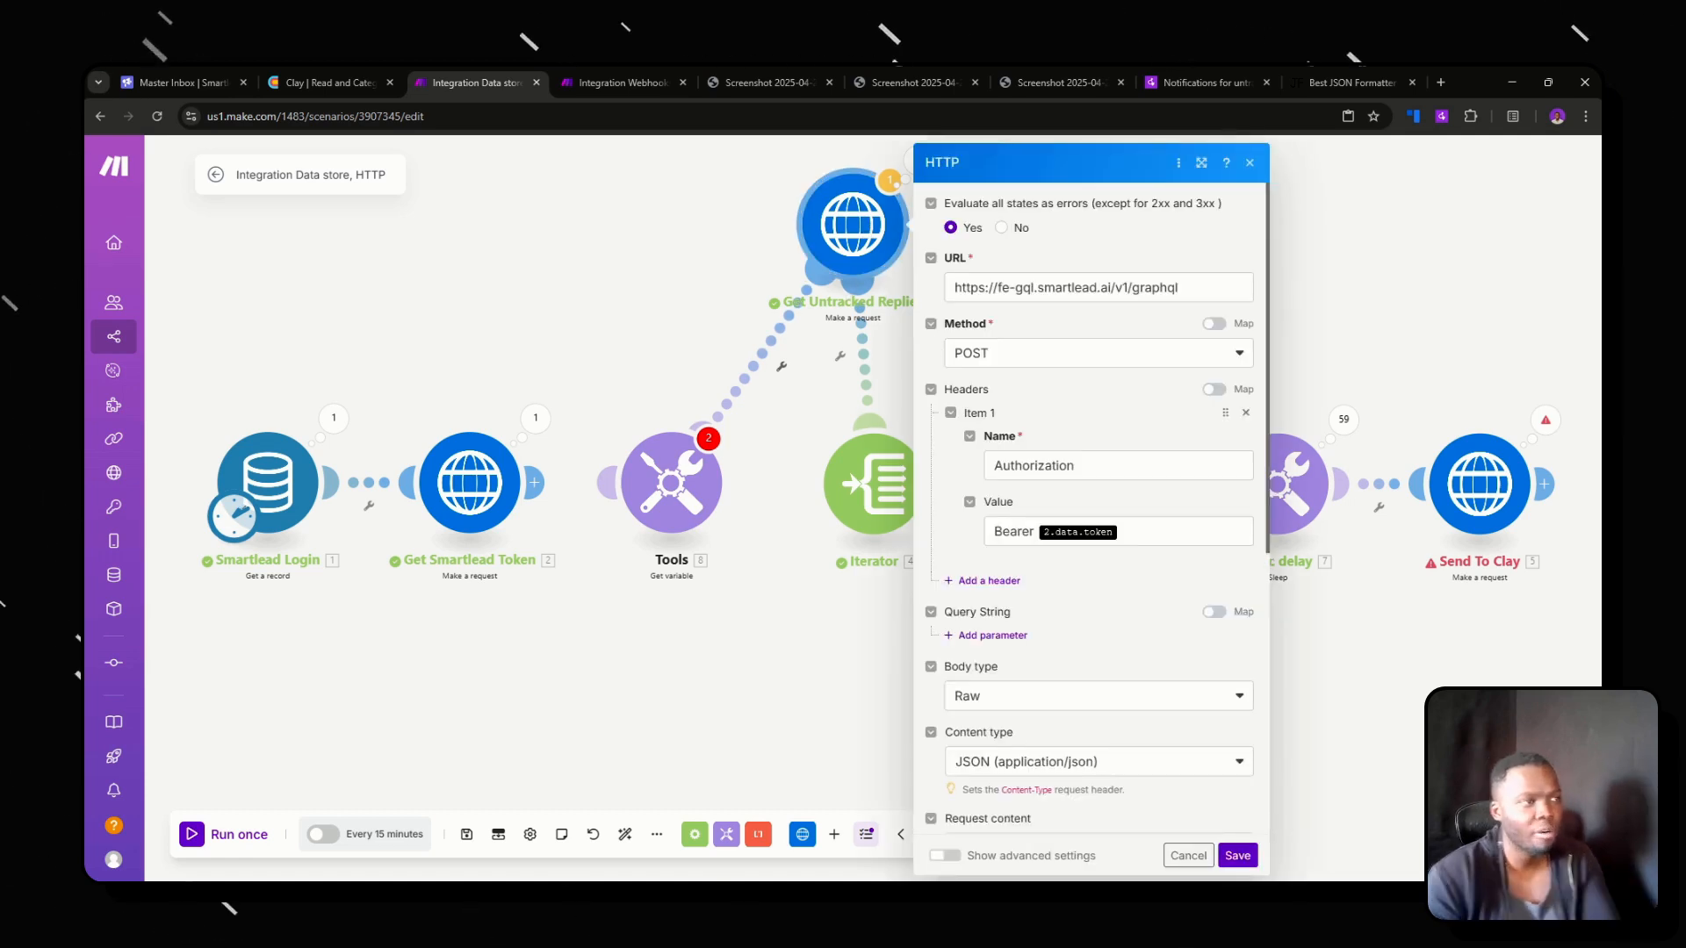
triple_click(1012, 287)
left_click(194, 91)
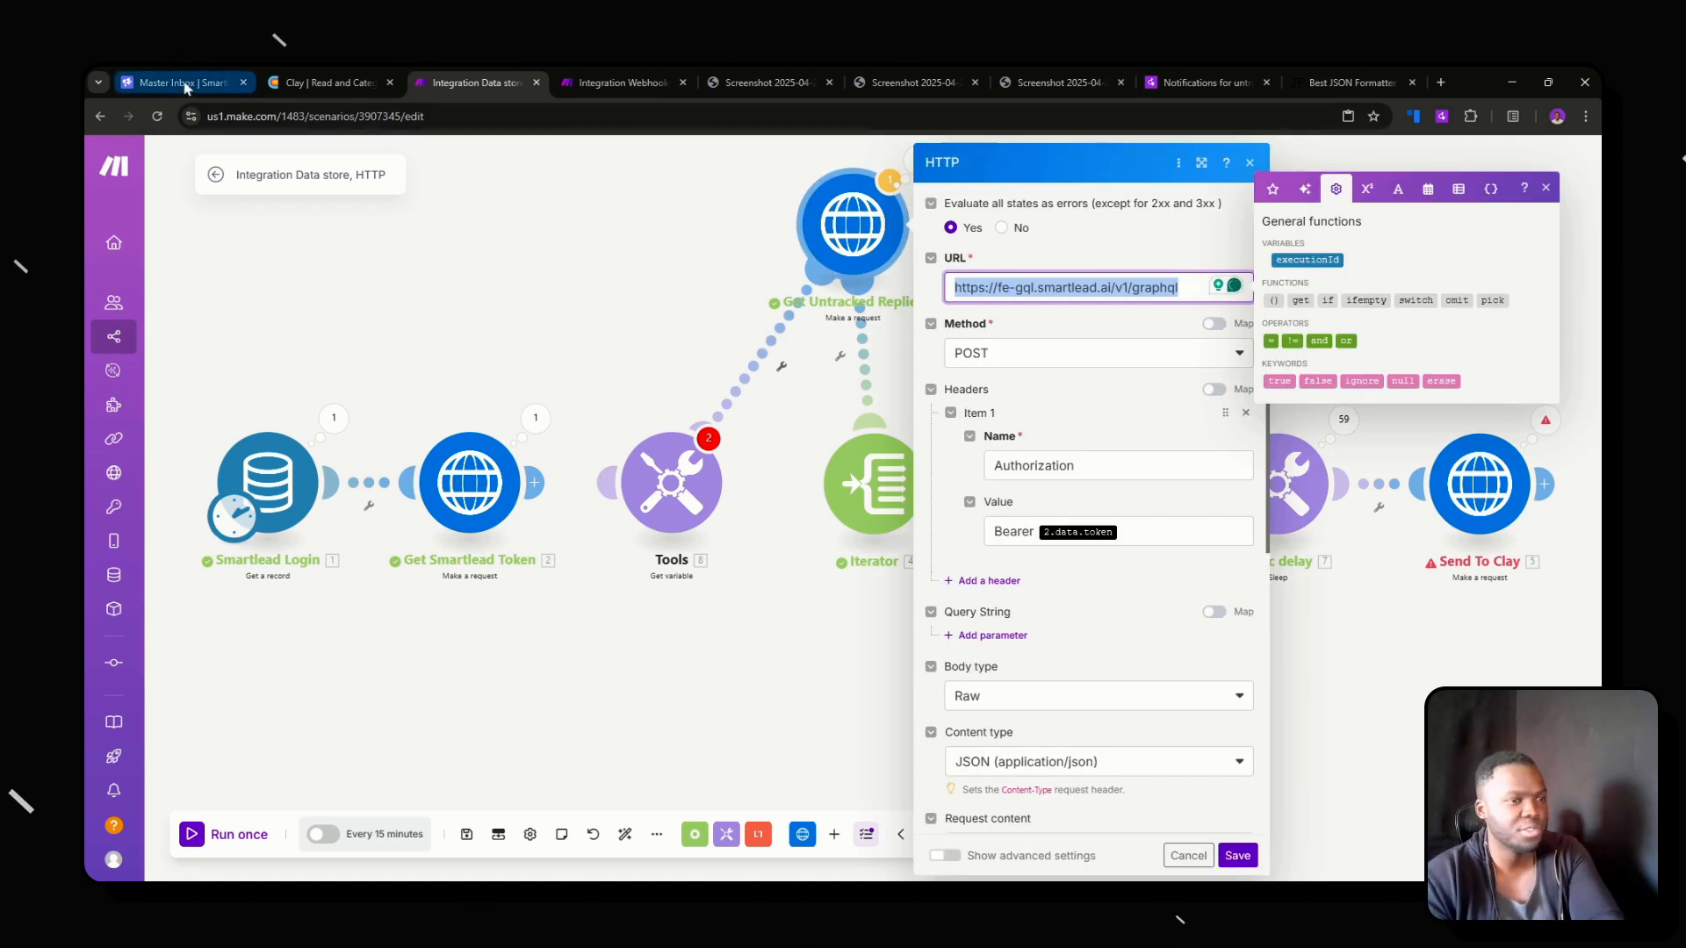
left_click(1344, 277)
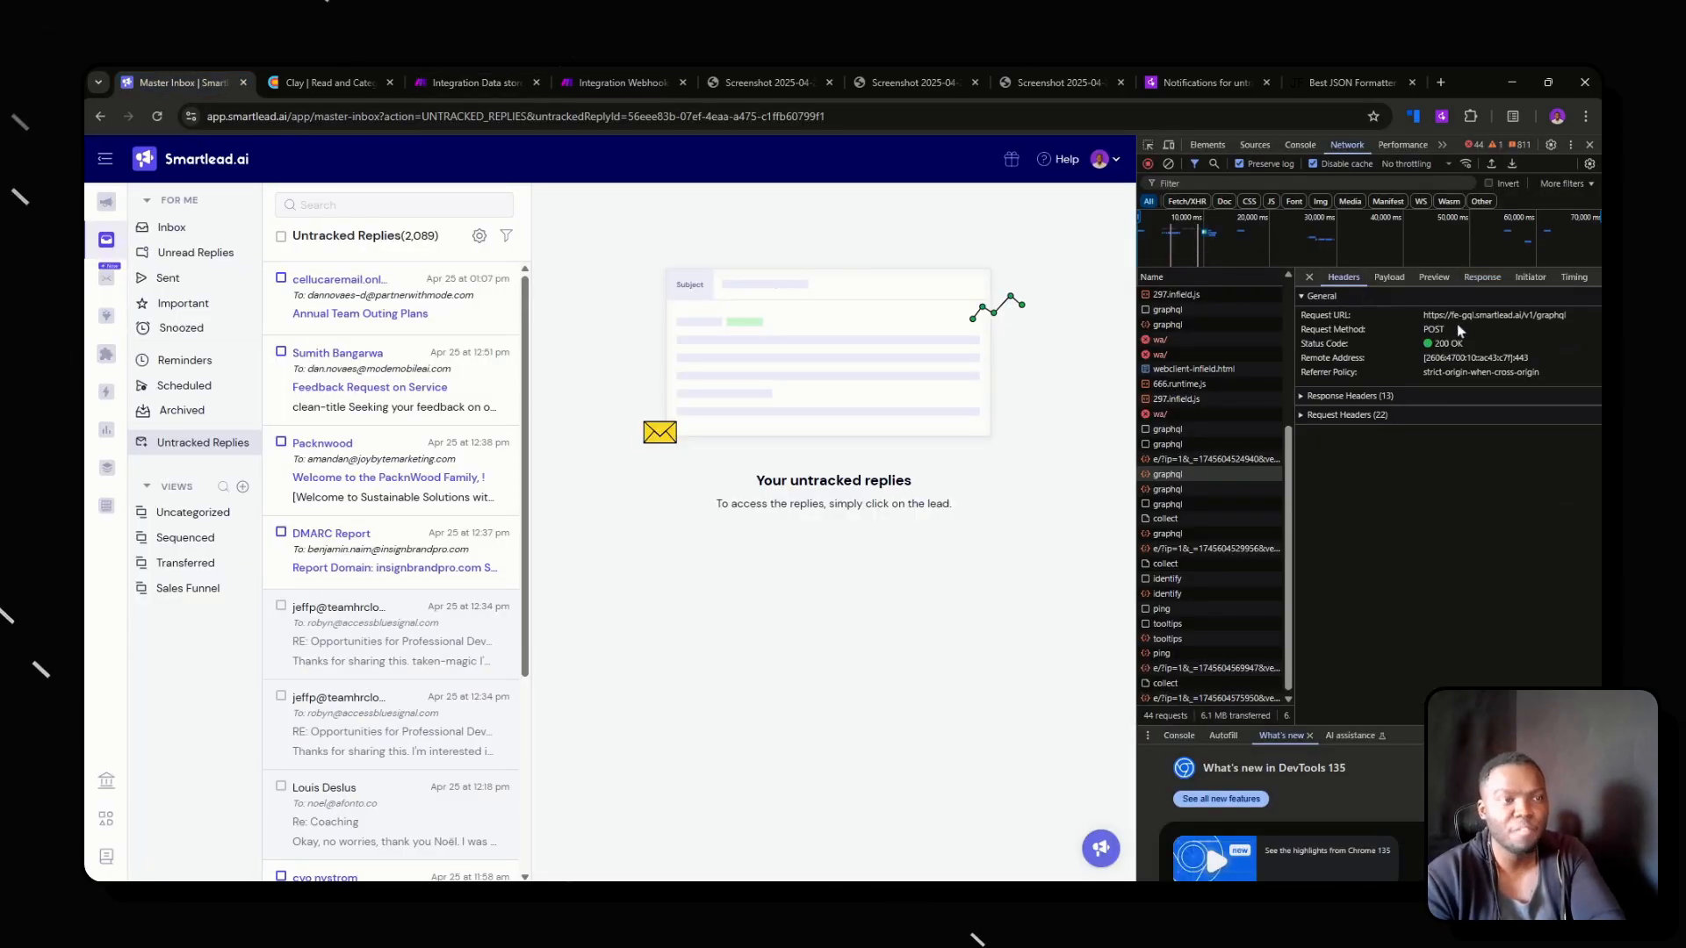
left_click_drag(1423, 316, 1161, 309)
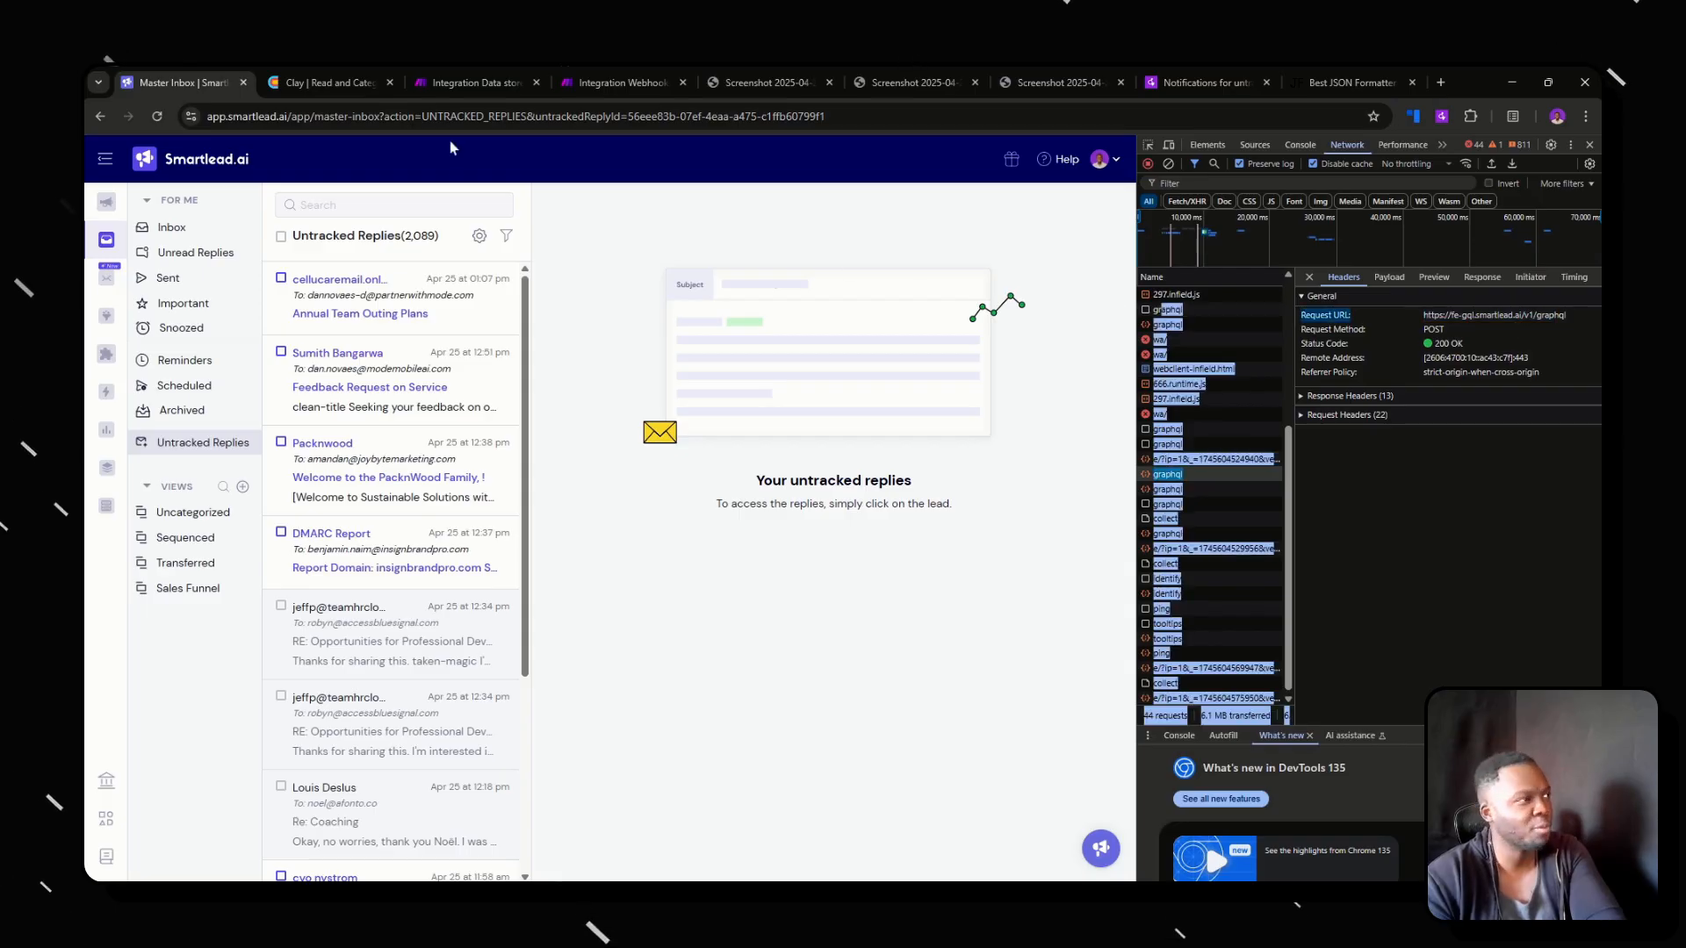
left_click(1390, 276)
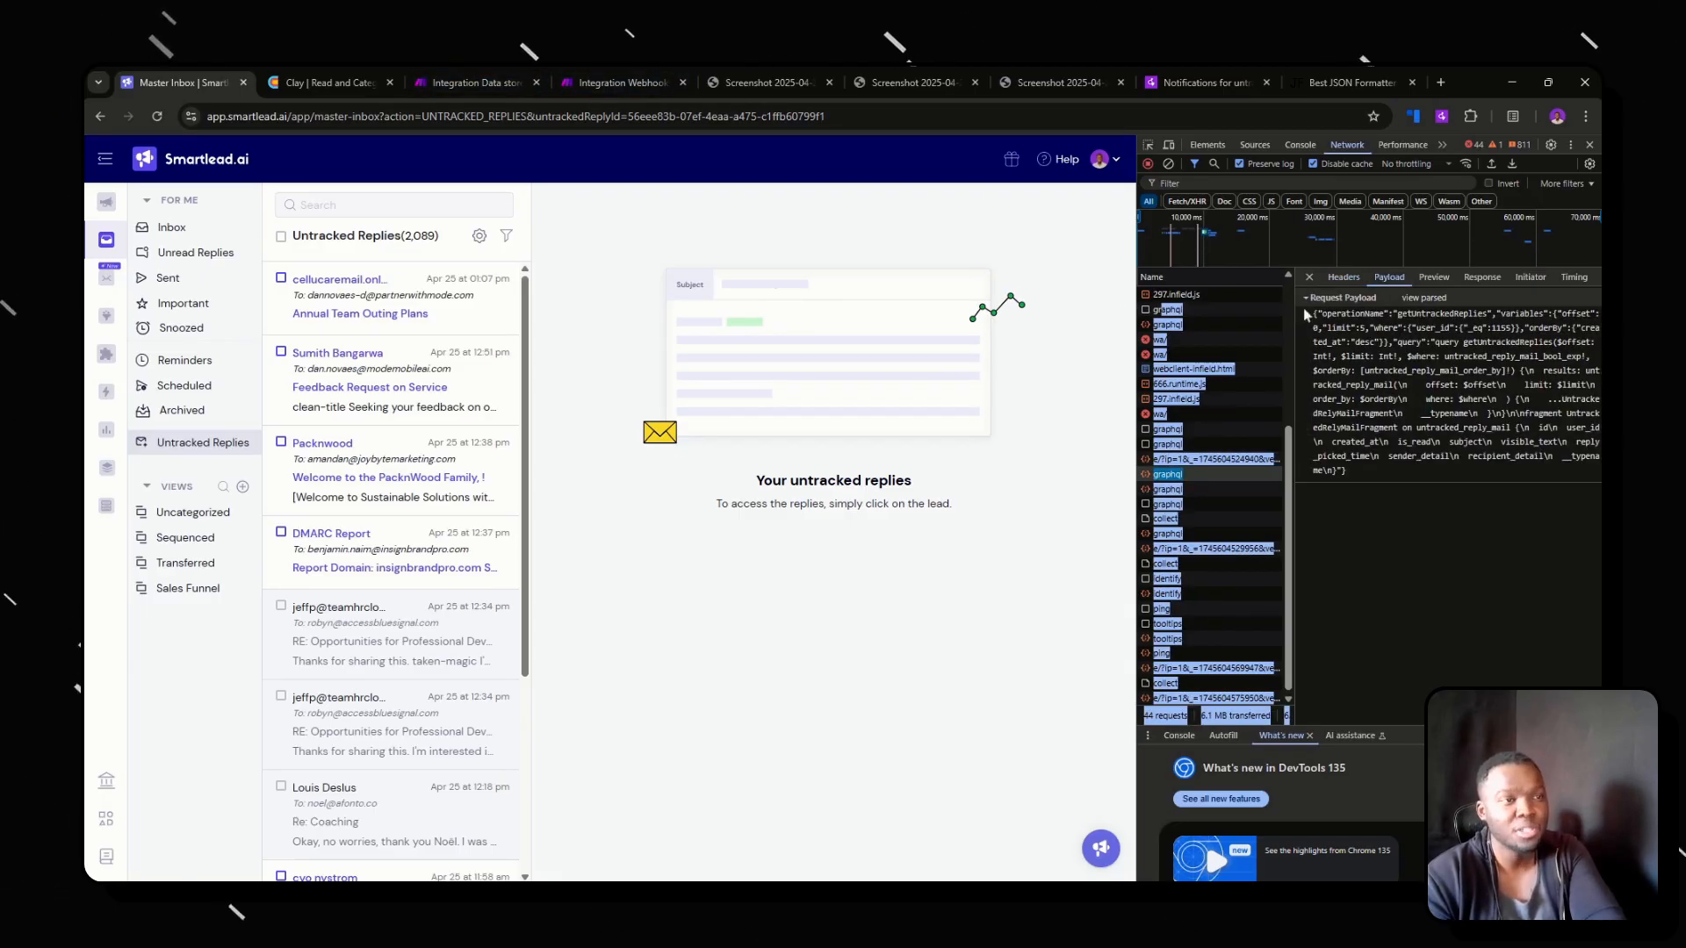
Back in Make, set the limit in the Get Untracked Replies request content to 2088 and save the module.
left_click(474, 83)
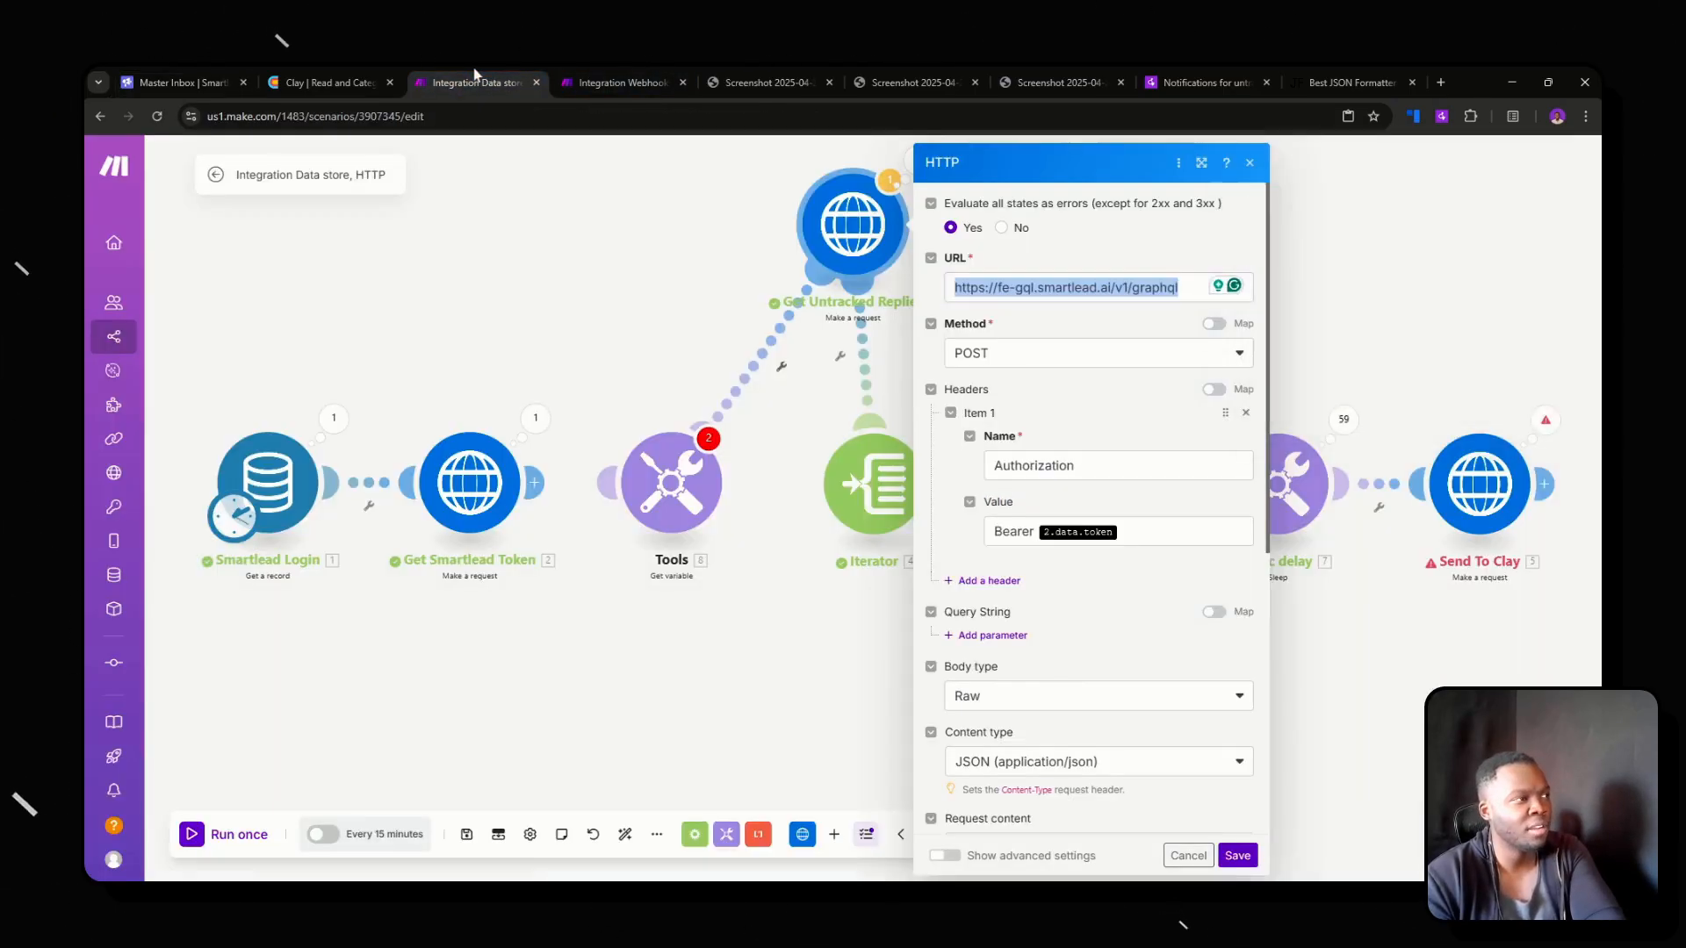
scroll(1092, 509, "down", 5)
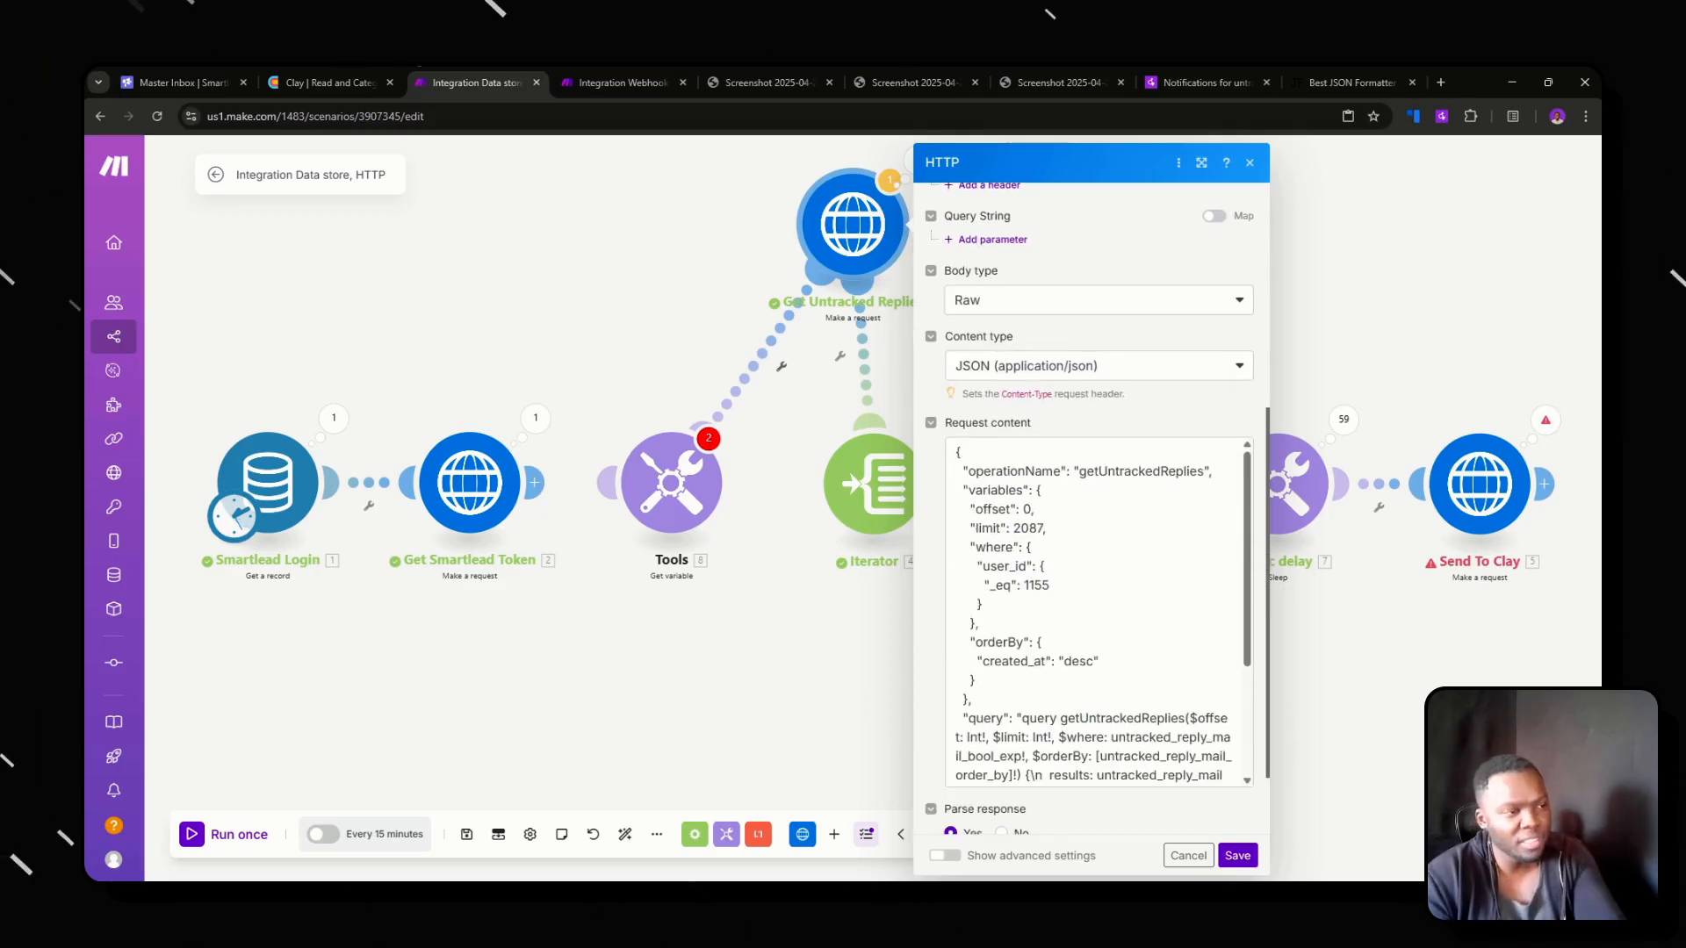
double_click(1029, 528)
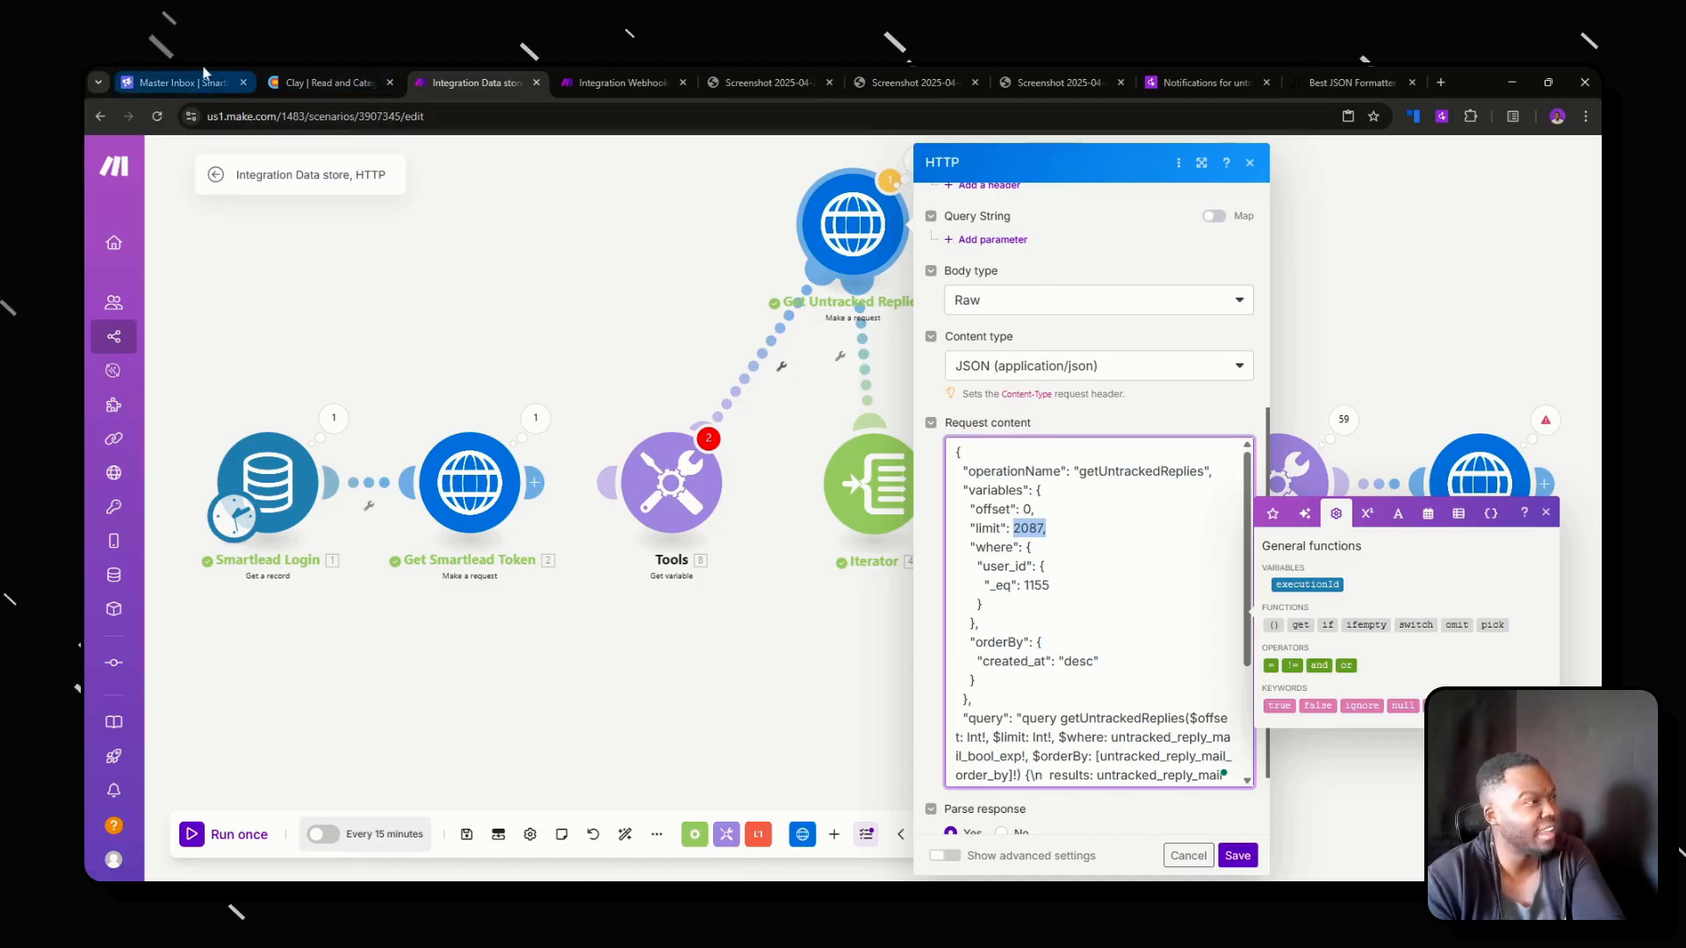
left_click(180, 83)
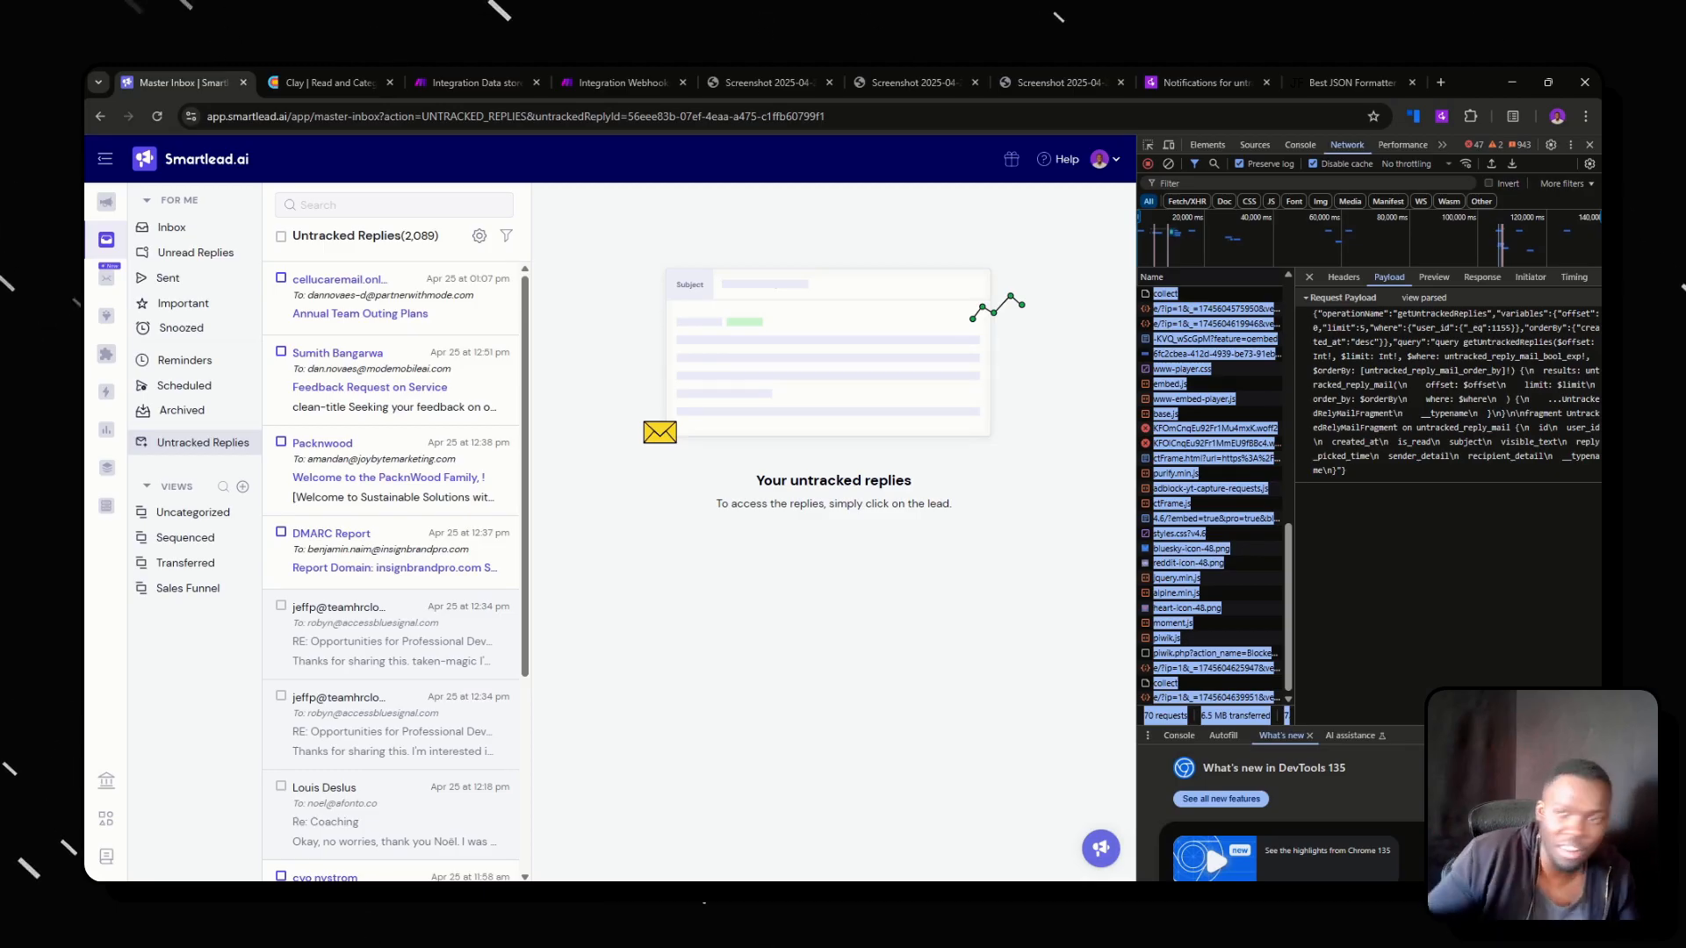
left_click(459, 78)
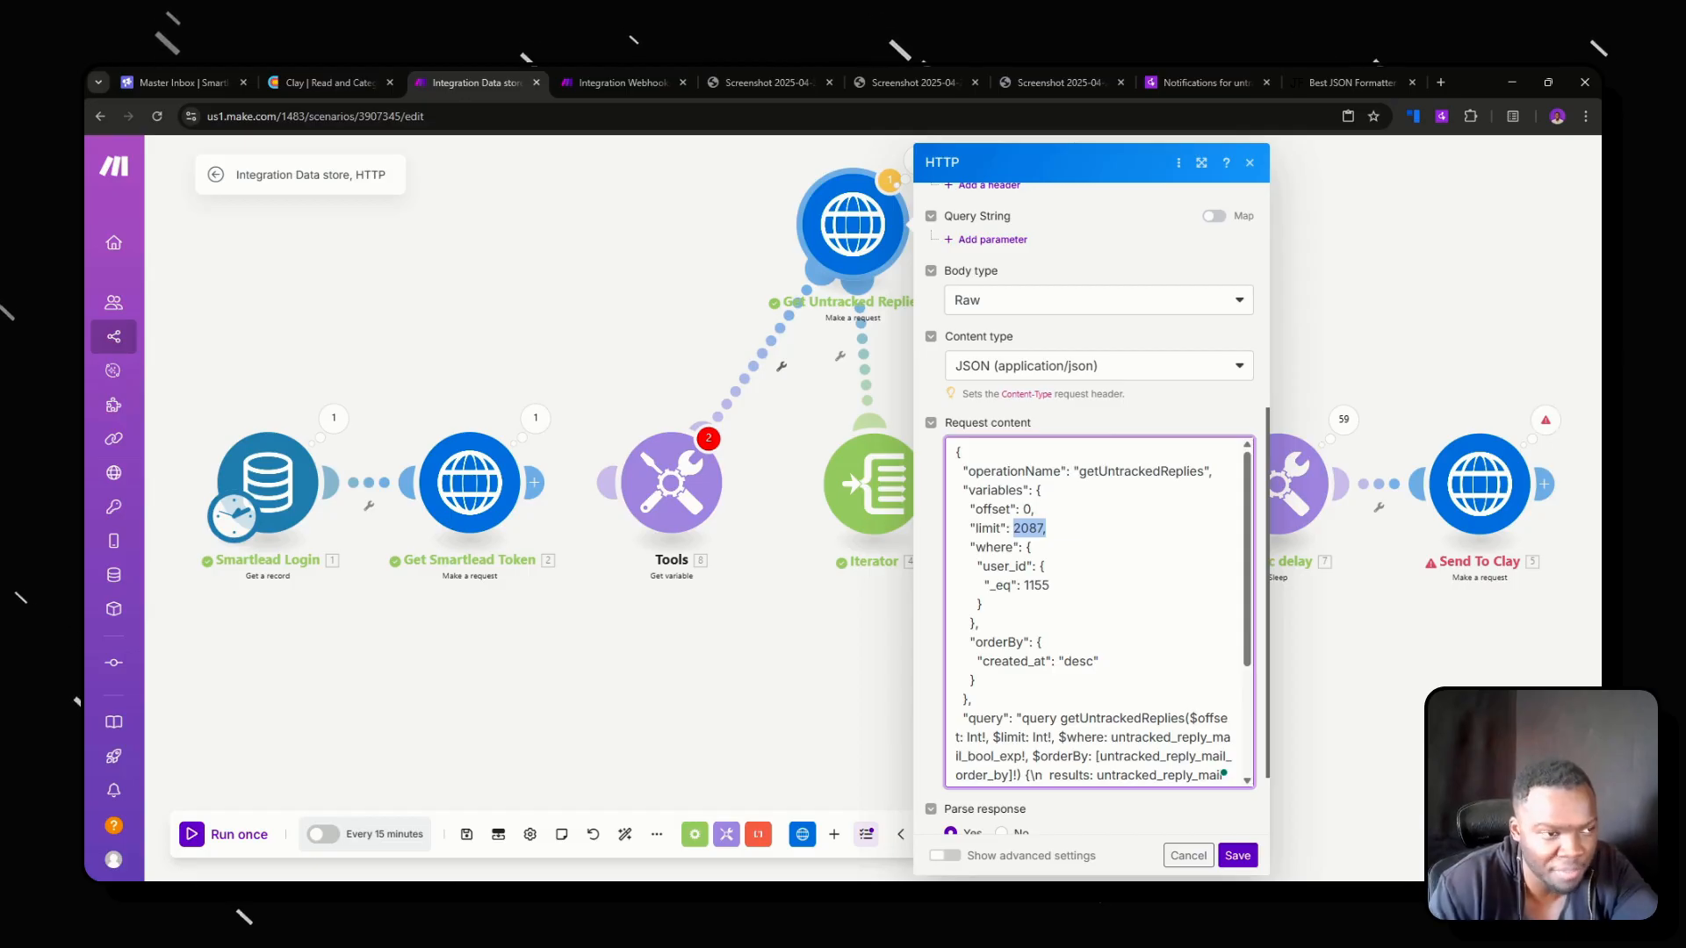
left_click(1047, 529)
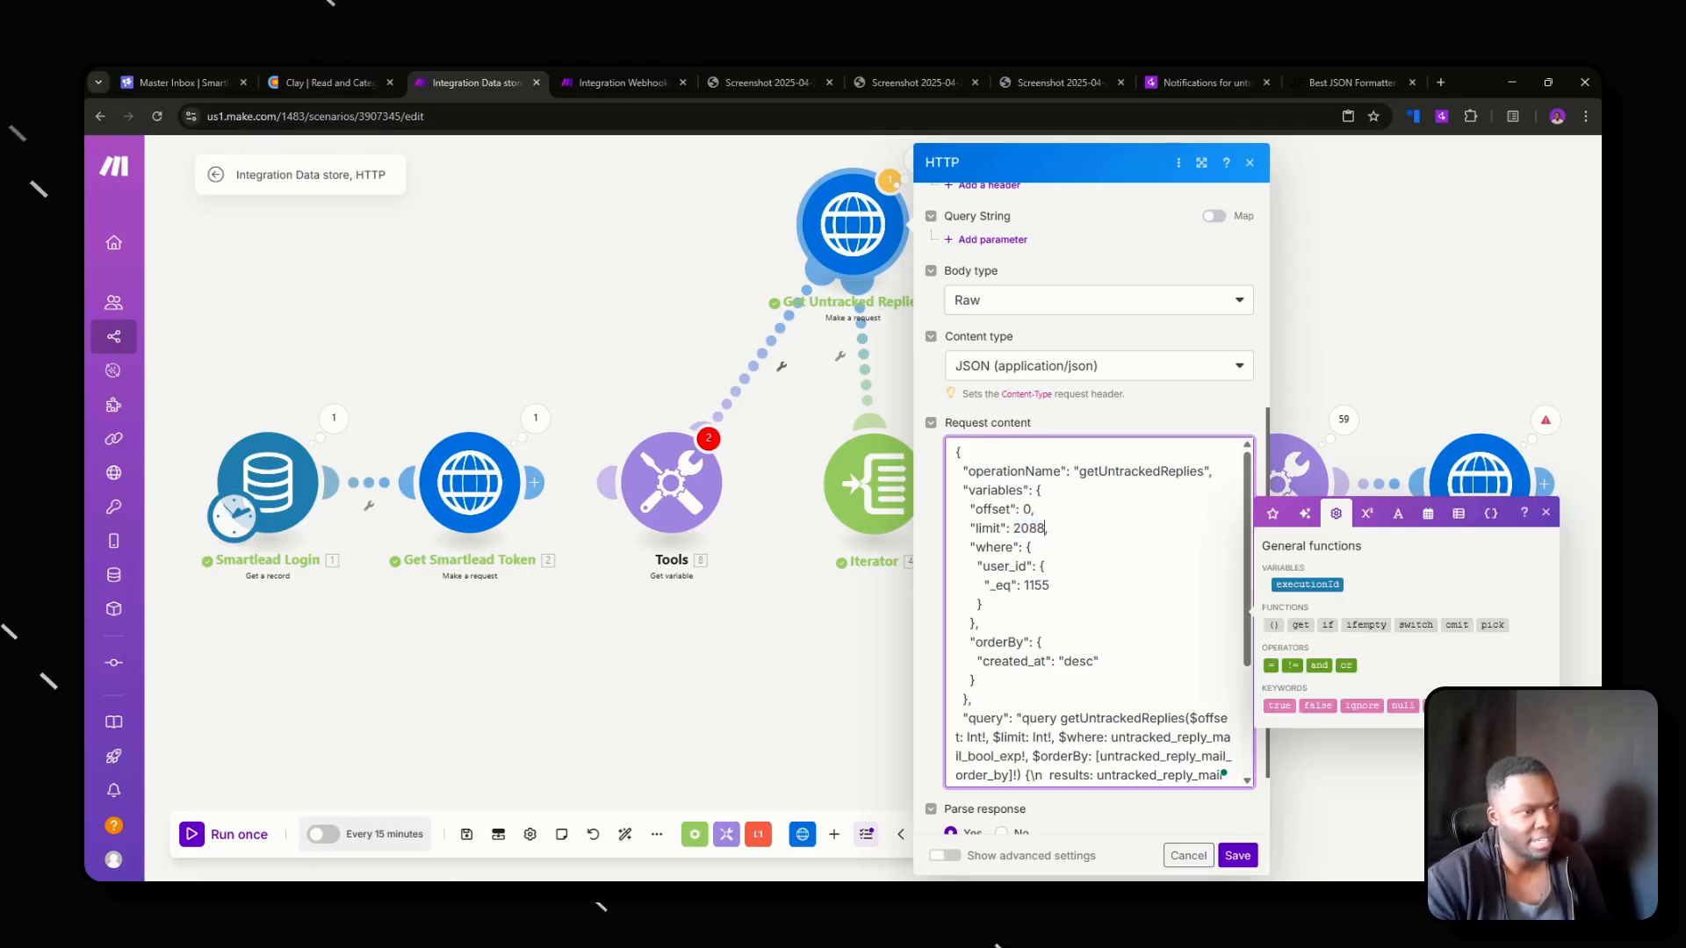
left_click(1238, 855)
Check the Iterator's array mapping and look through the output bundles of its last run.
left_click(878, 483)
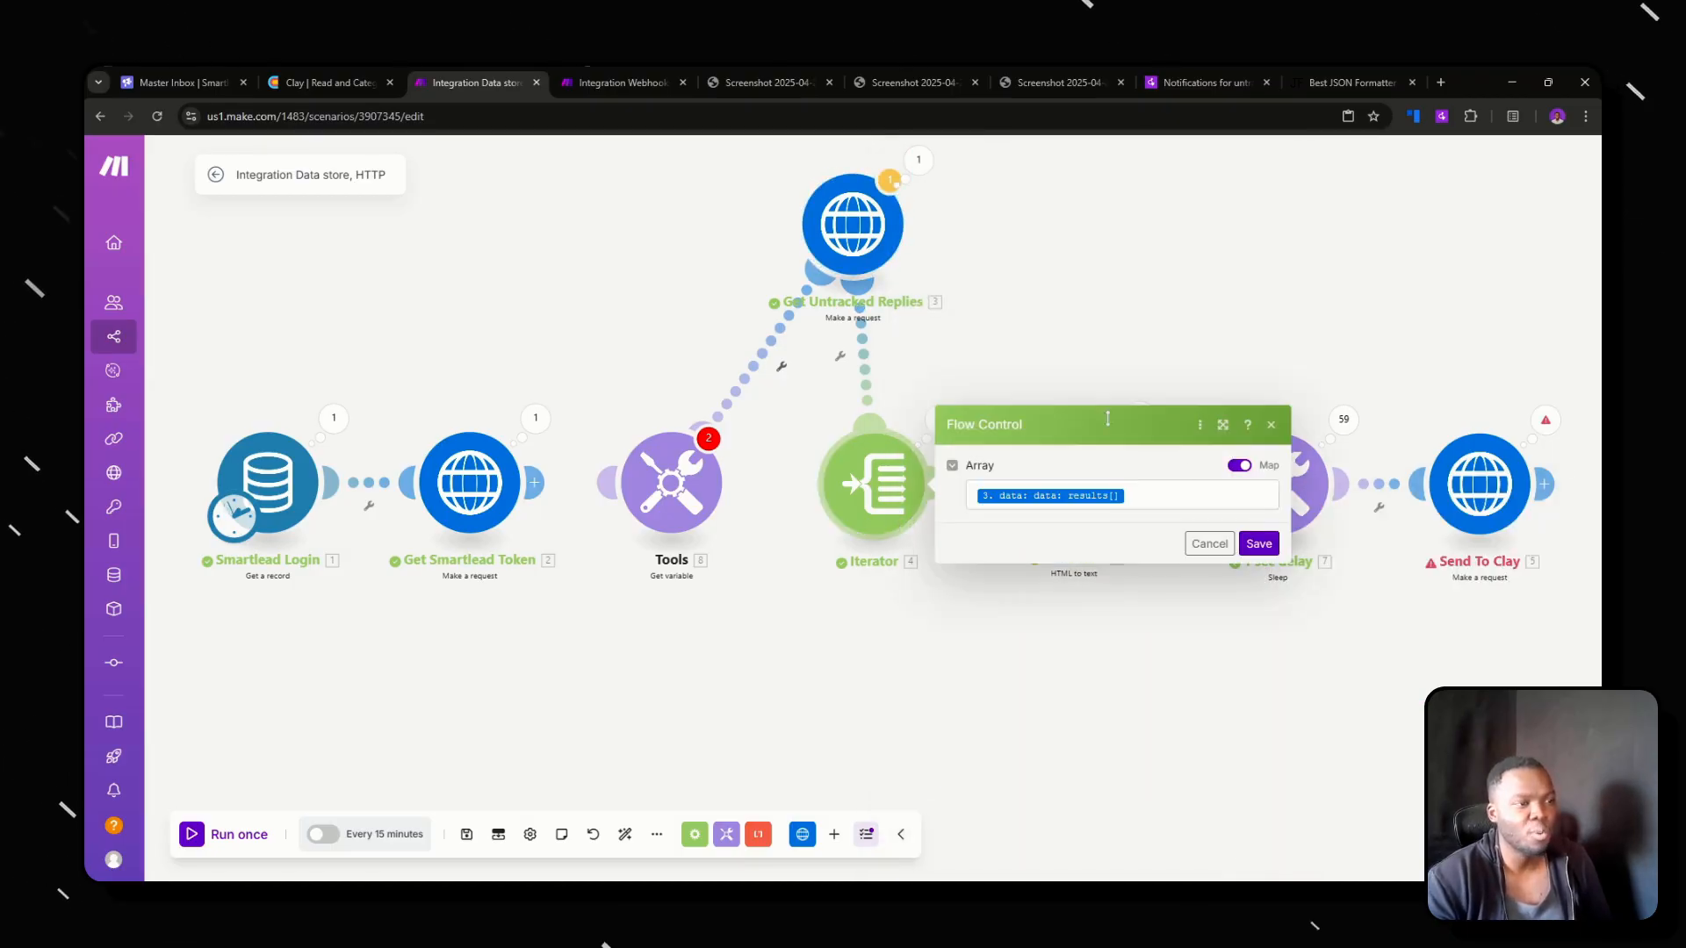
left_click(806, 484)
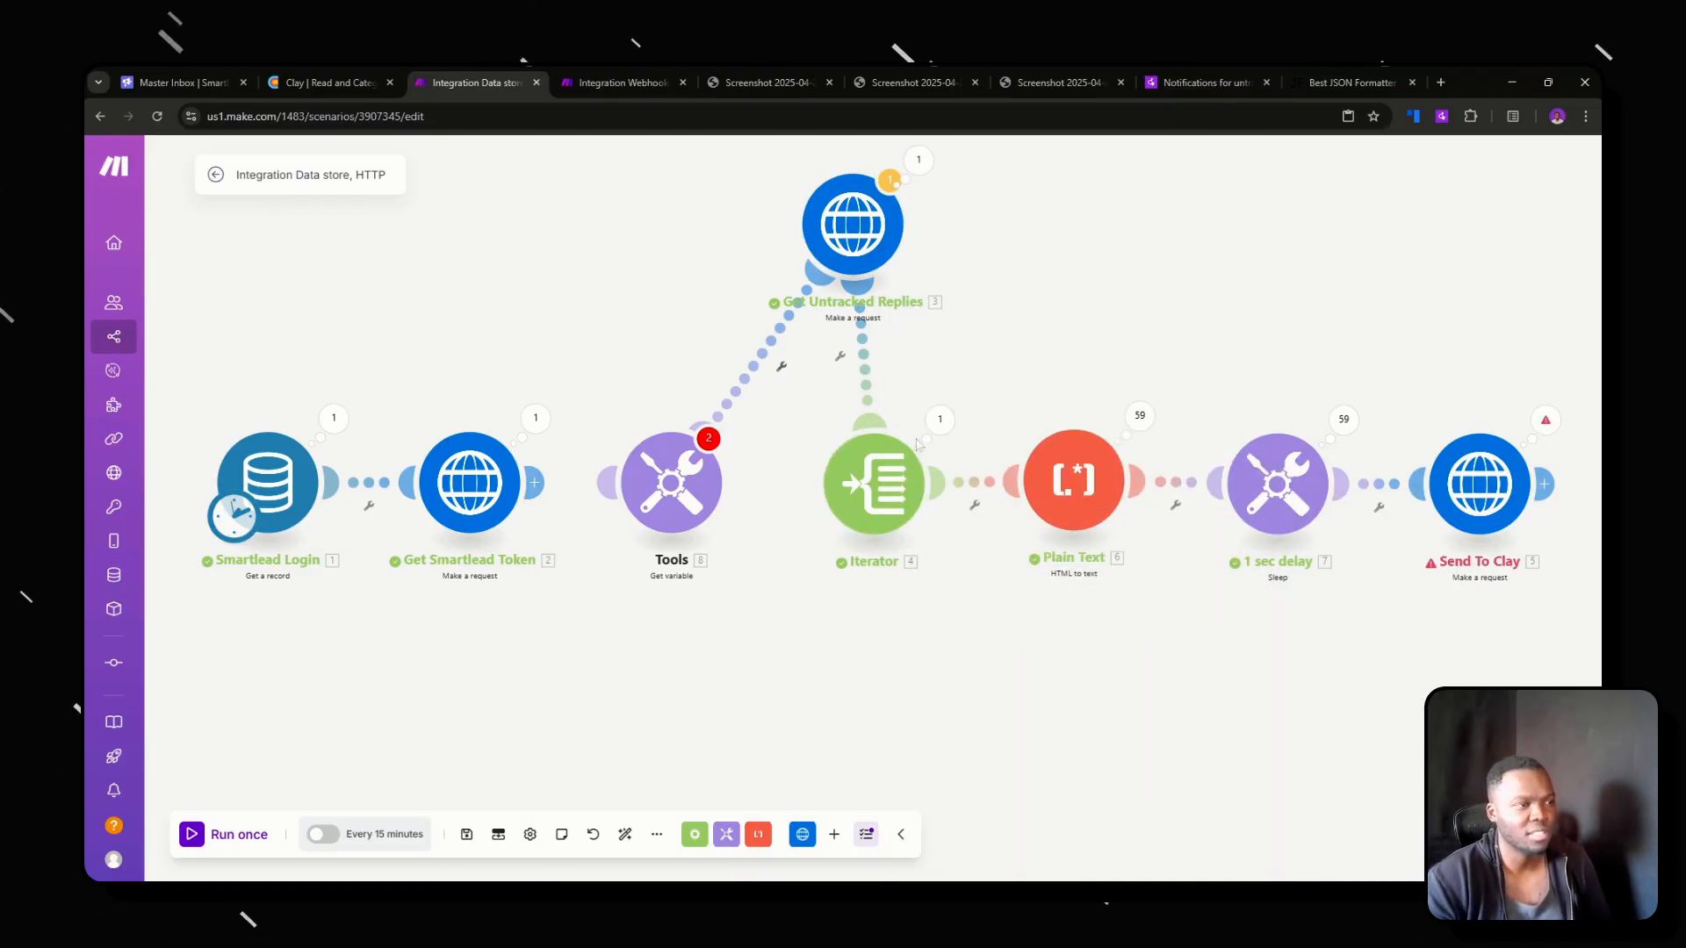
left_click(938, 421)
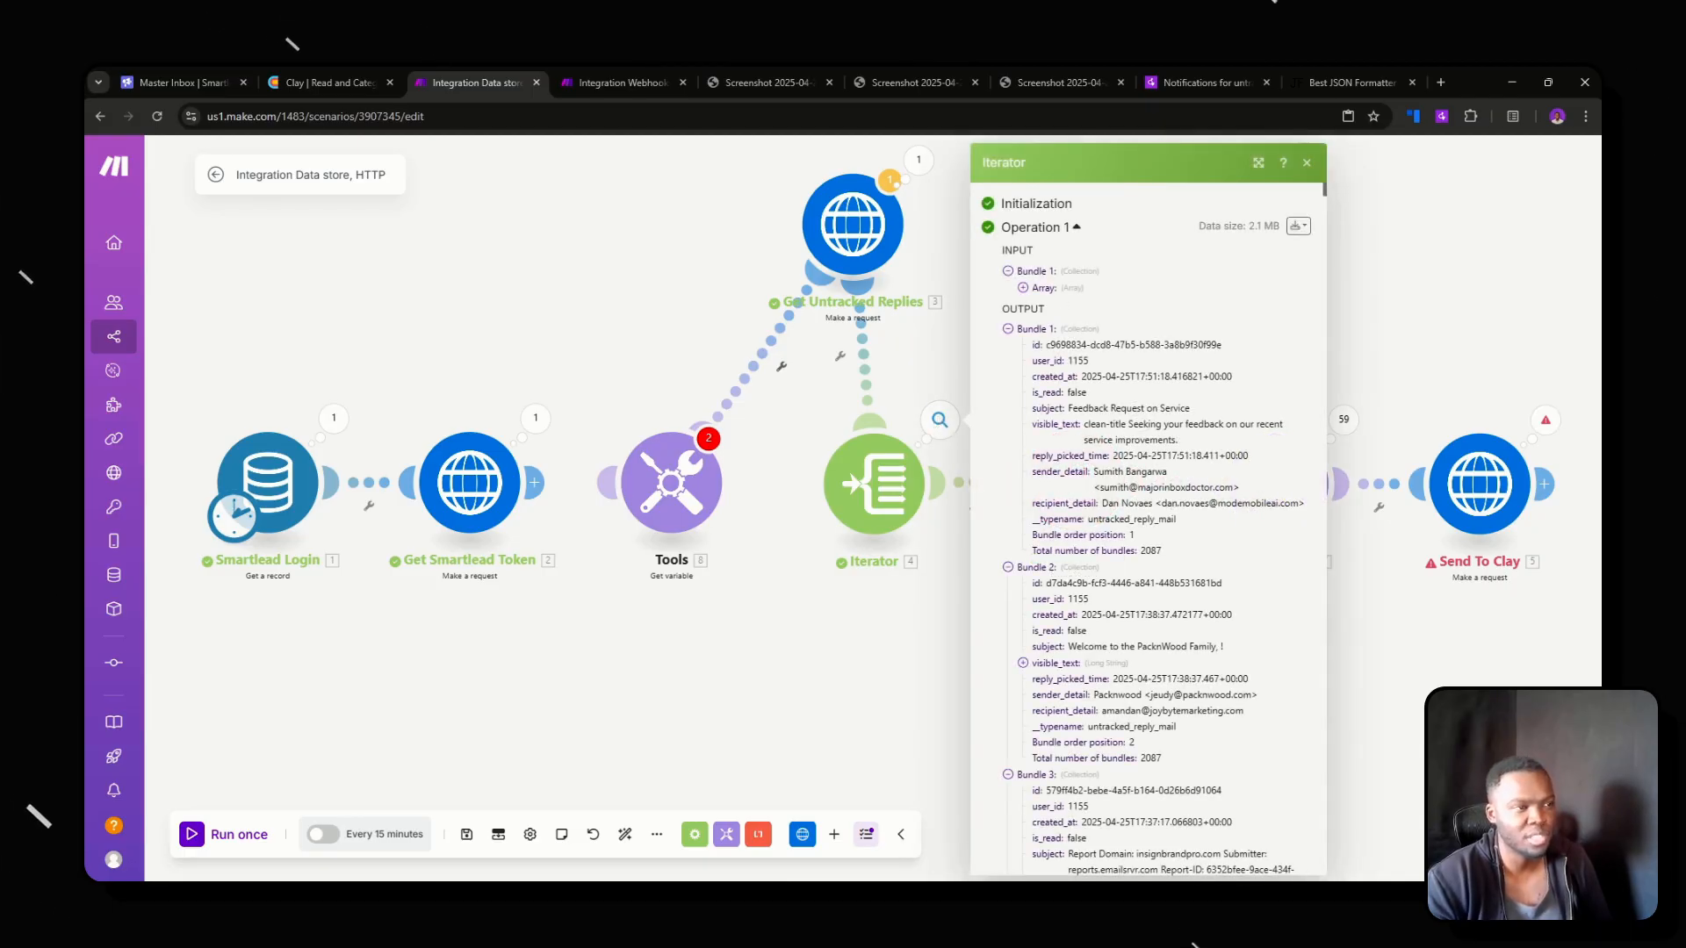
scroll(1023, 349, "down", 20)
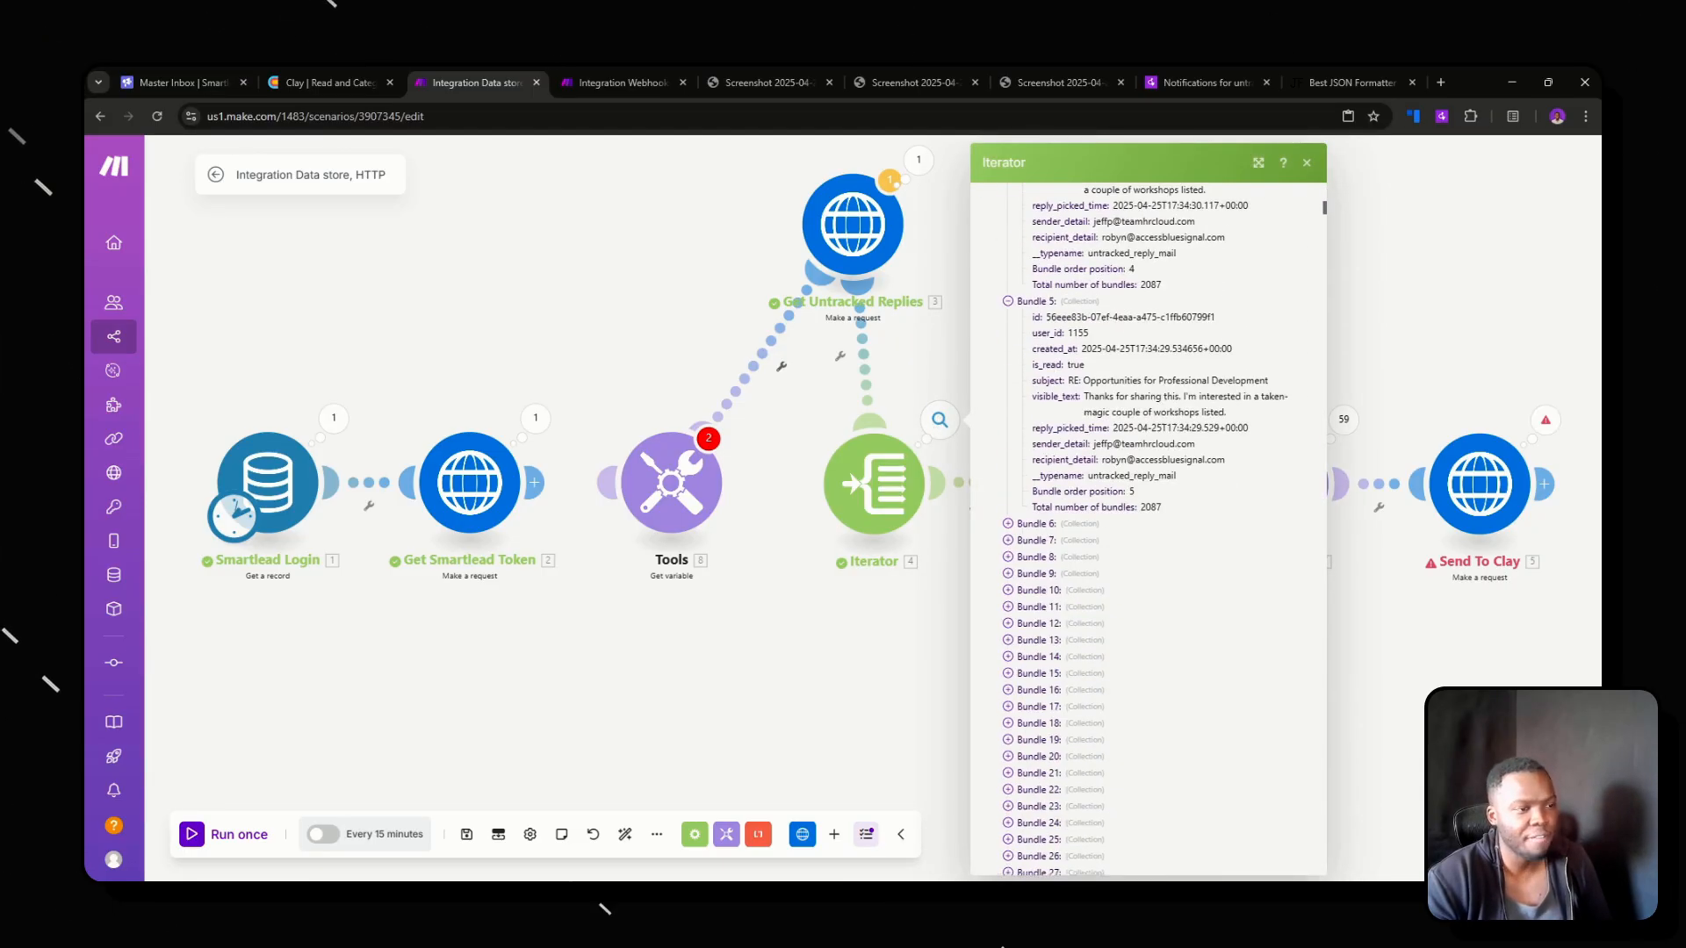
scroll(1059, 376, "down", 20)
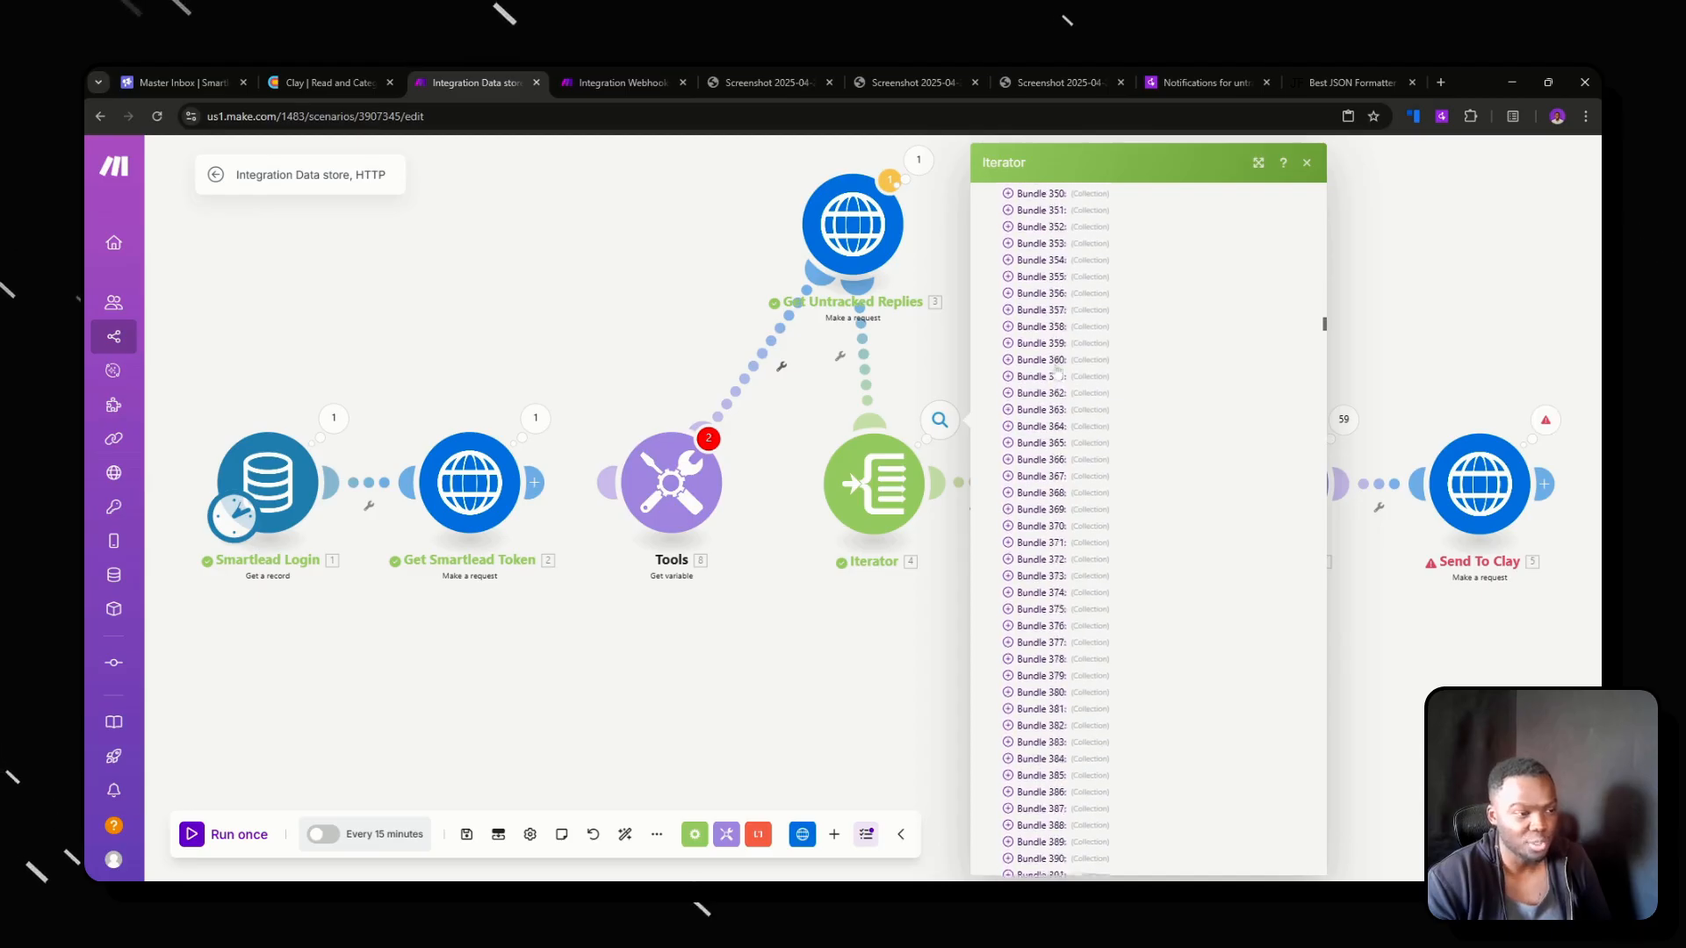
scroll(1054, 376, "down", 20)
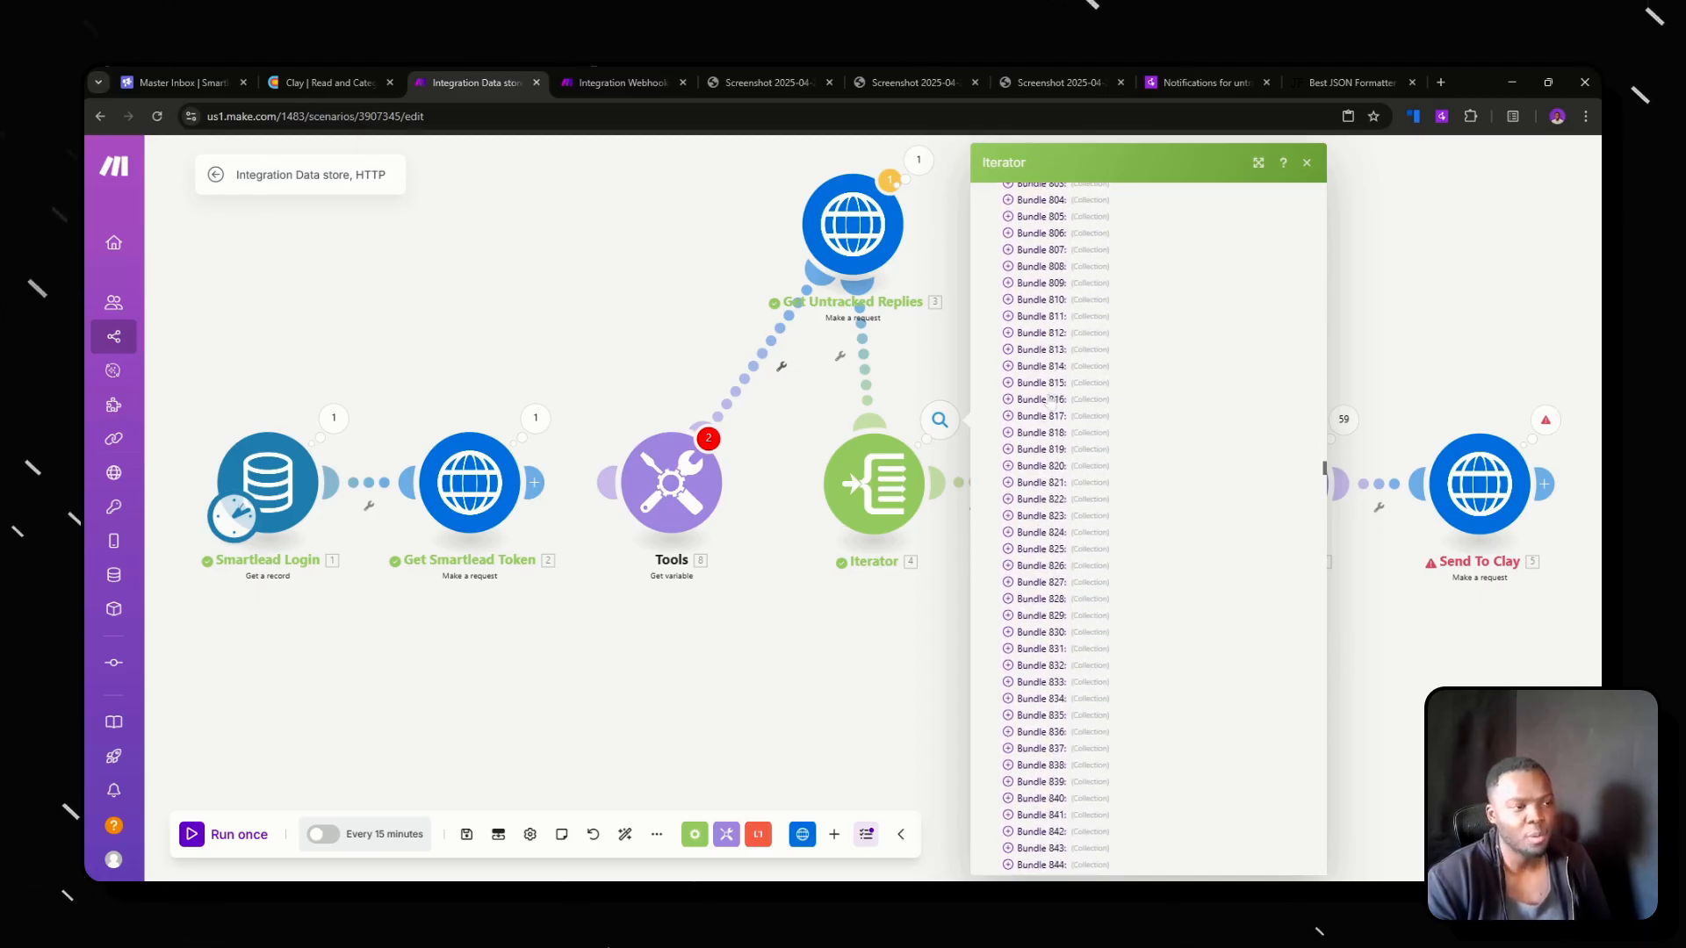
scroll(1049, 400, "down", 20)
left_click(865, 608)
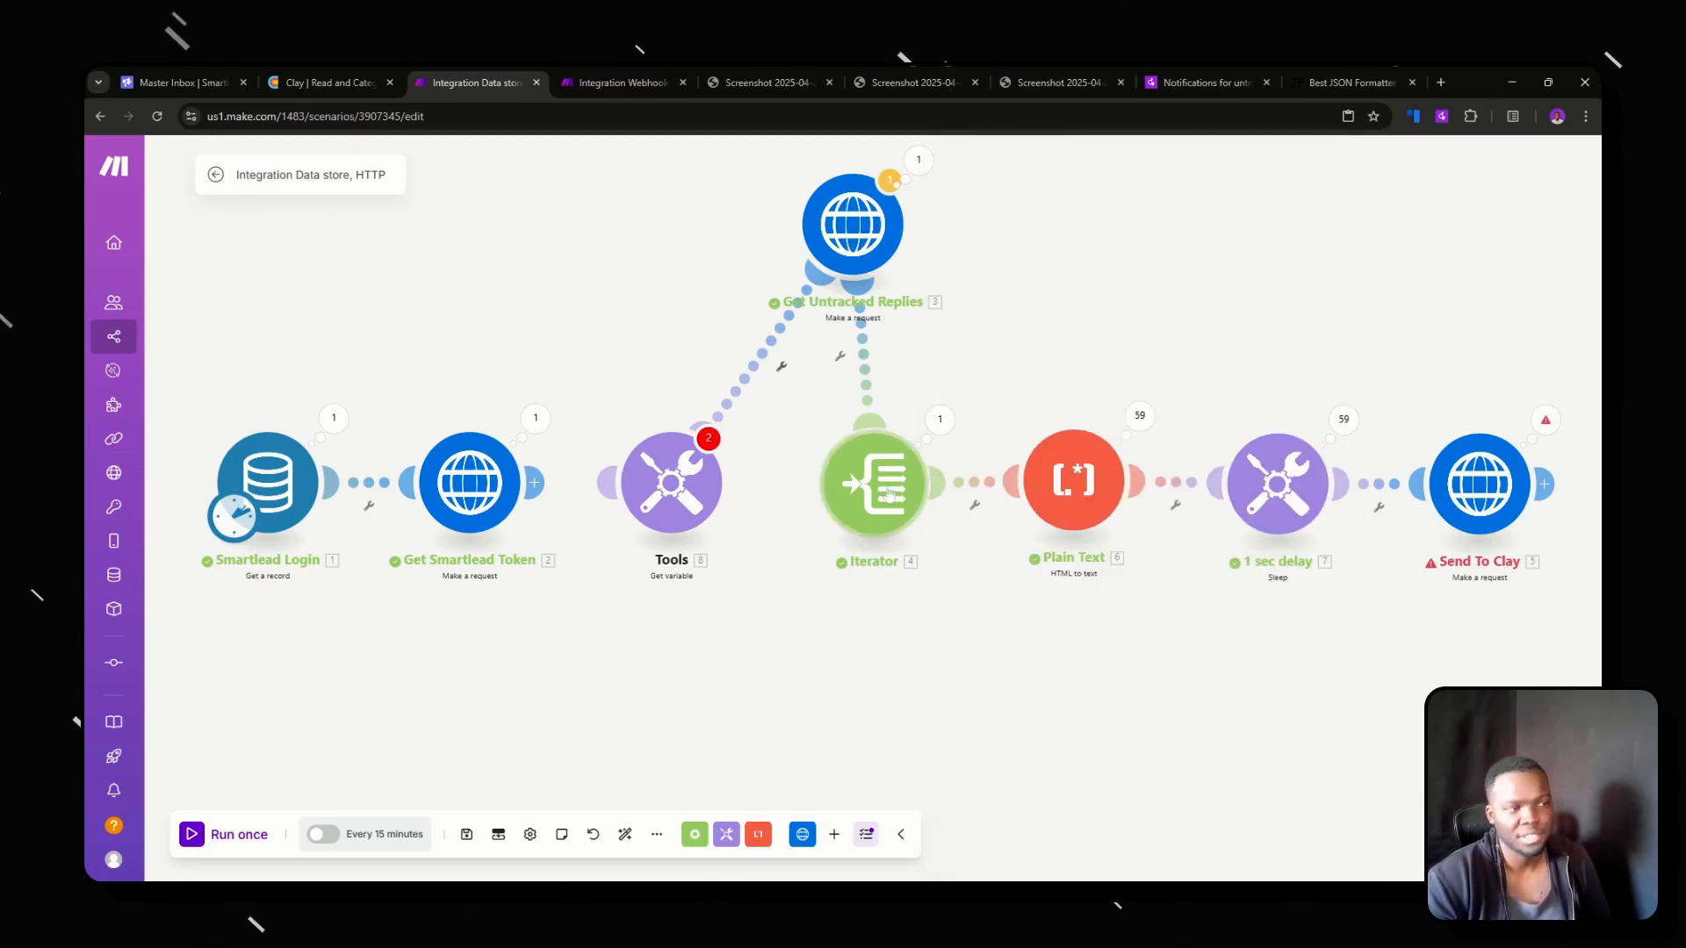
Review HTML input and text output of several Plain Text operations, including 11 and 8, and check the 1 sec delay module's setting.
left_click(1134, 427)
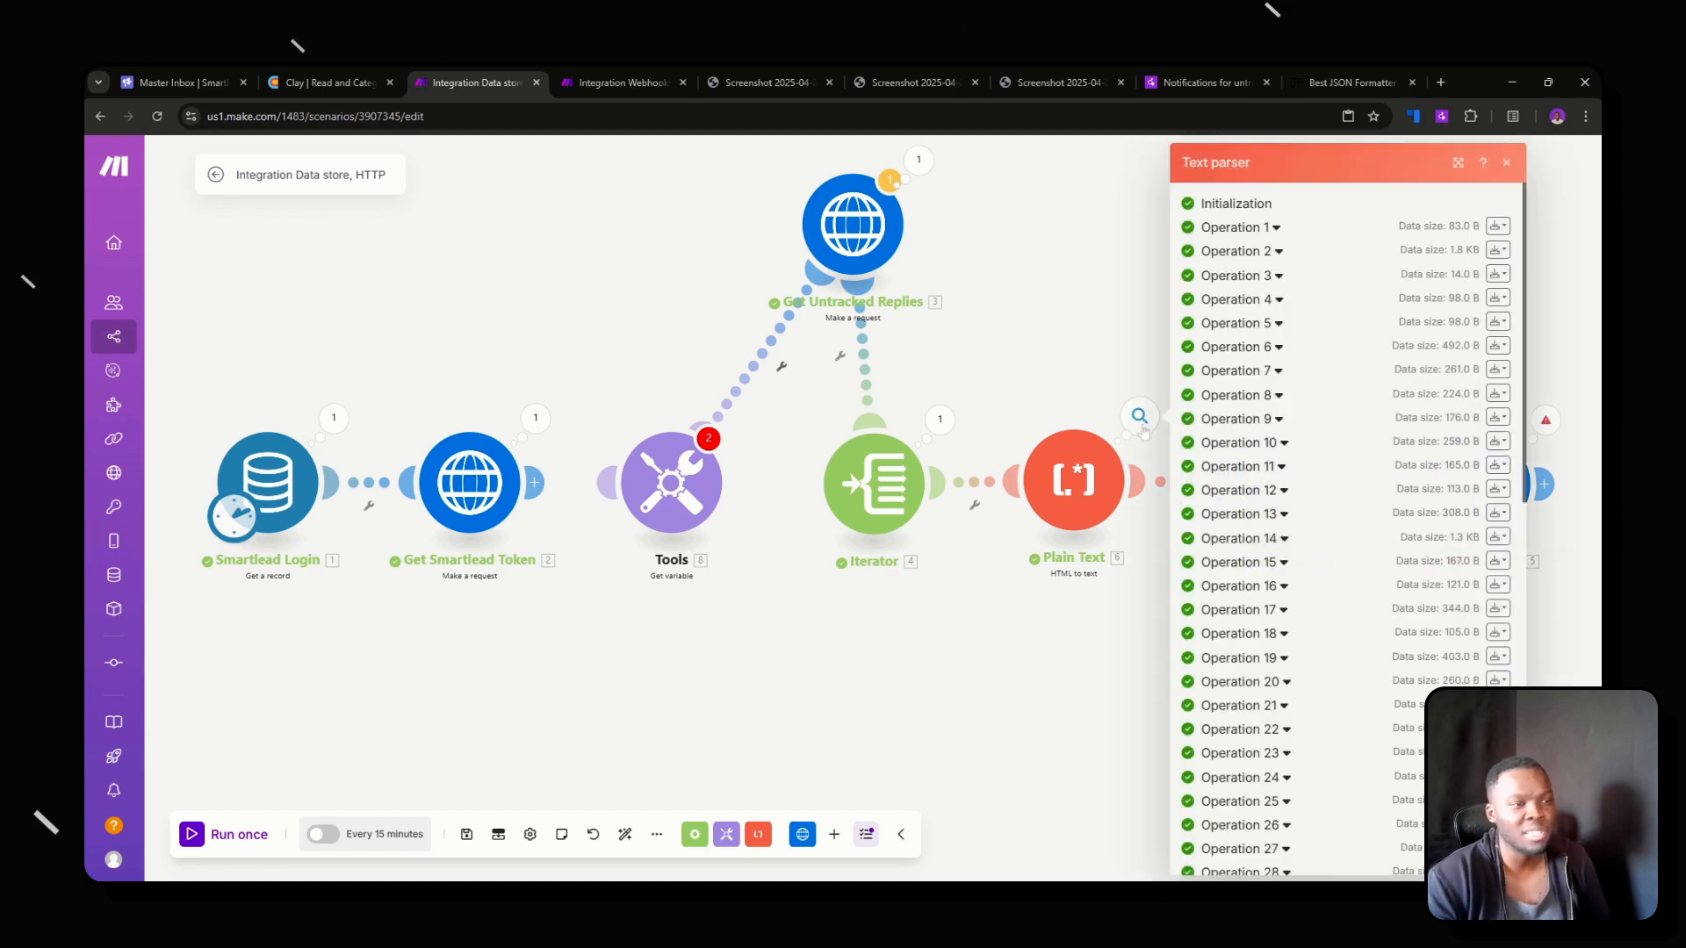
left_click(1257, 466)
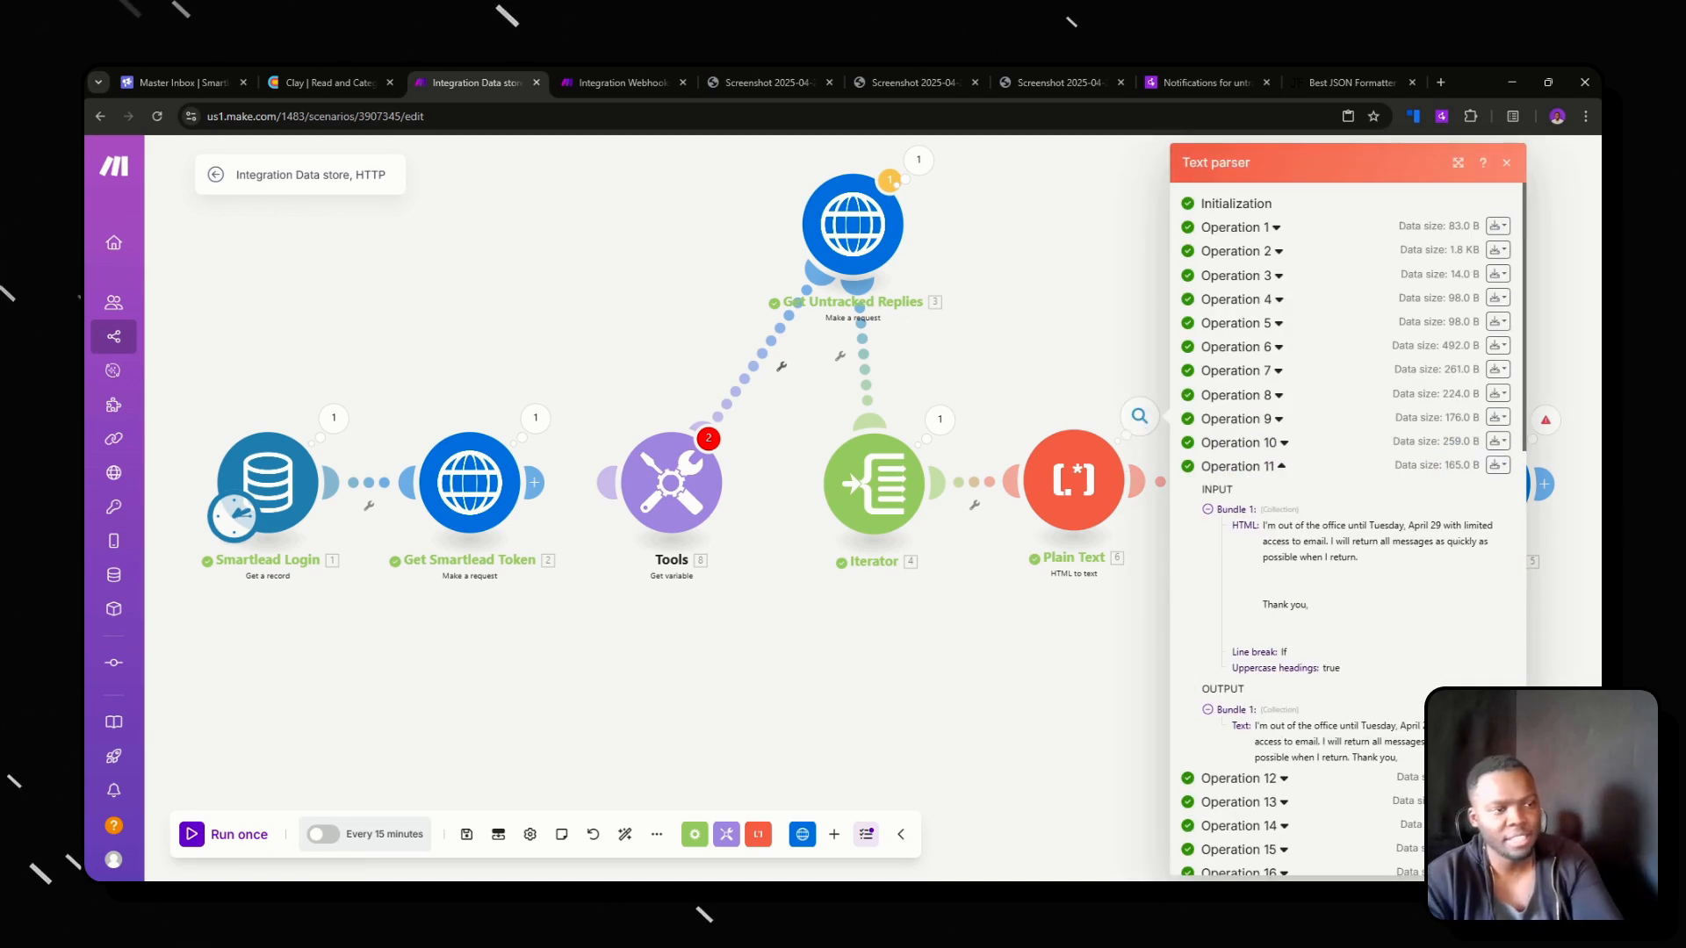
left_click_drag(1263, 525, 1308, 606)
left_click(1238, 395)
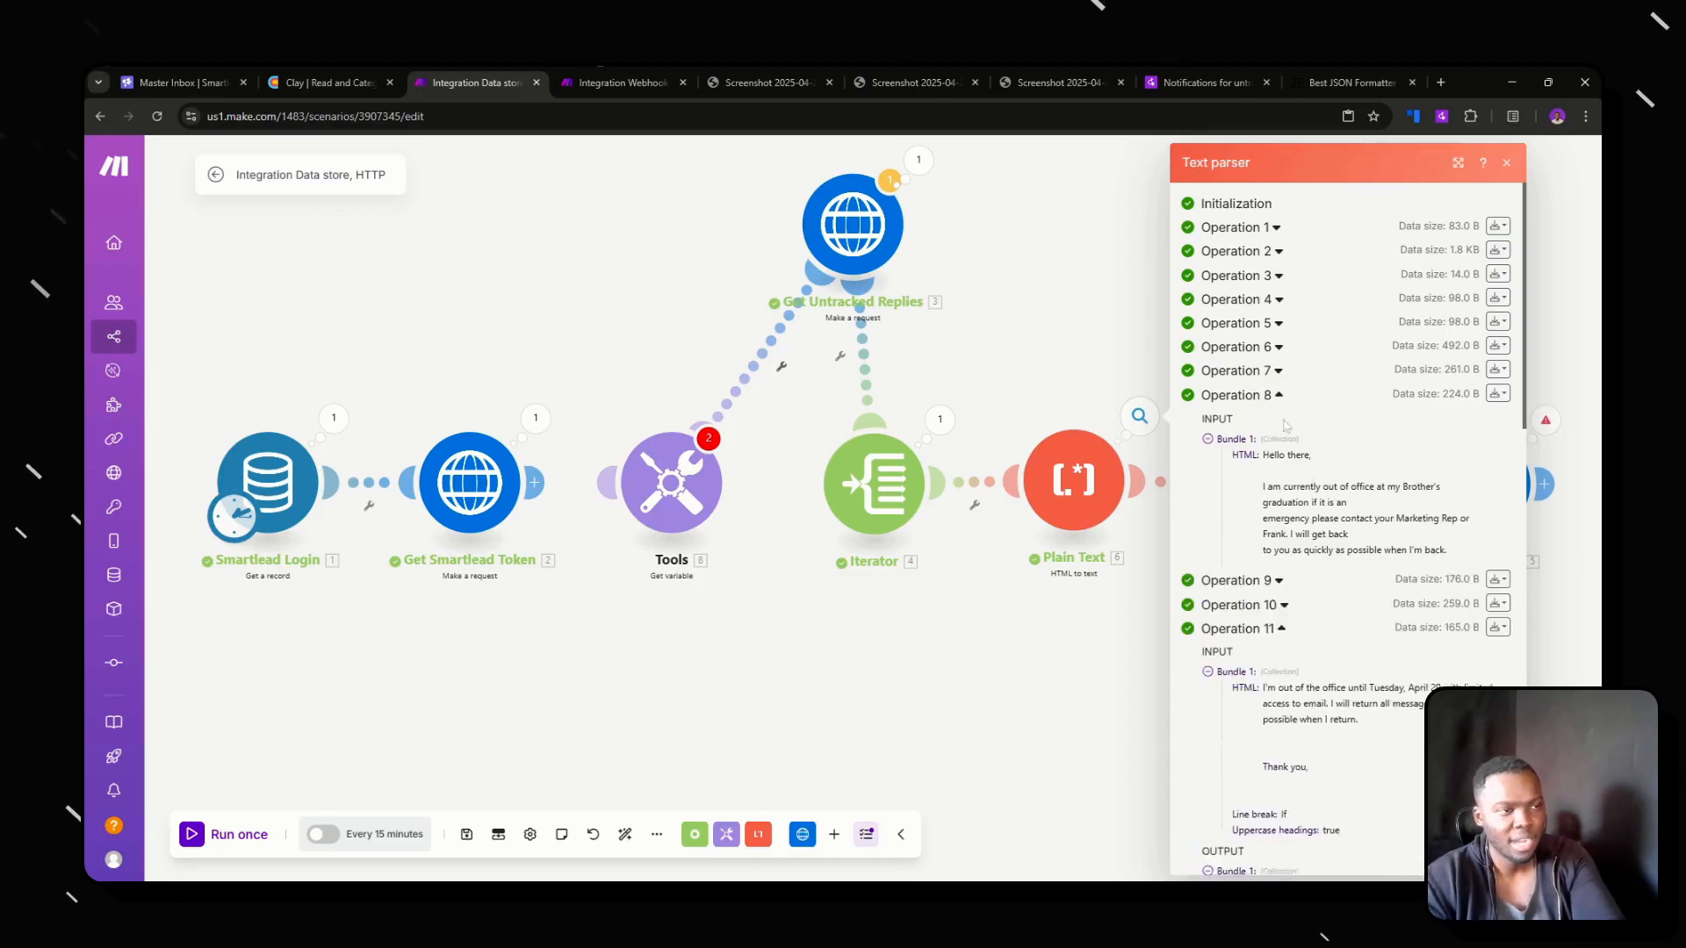
left_click_drag(1263, 454, 1333, 518)
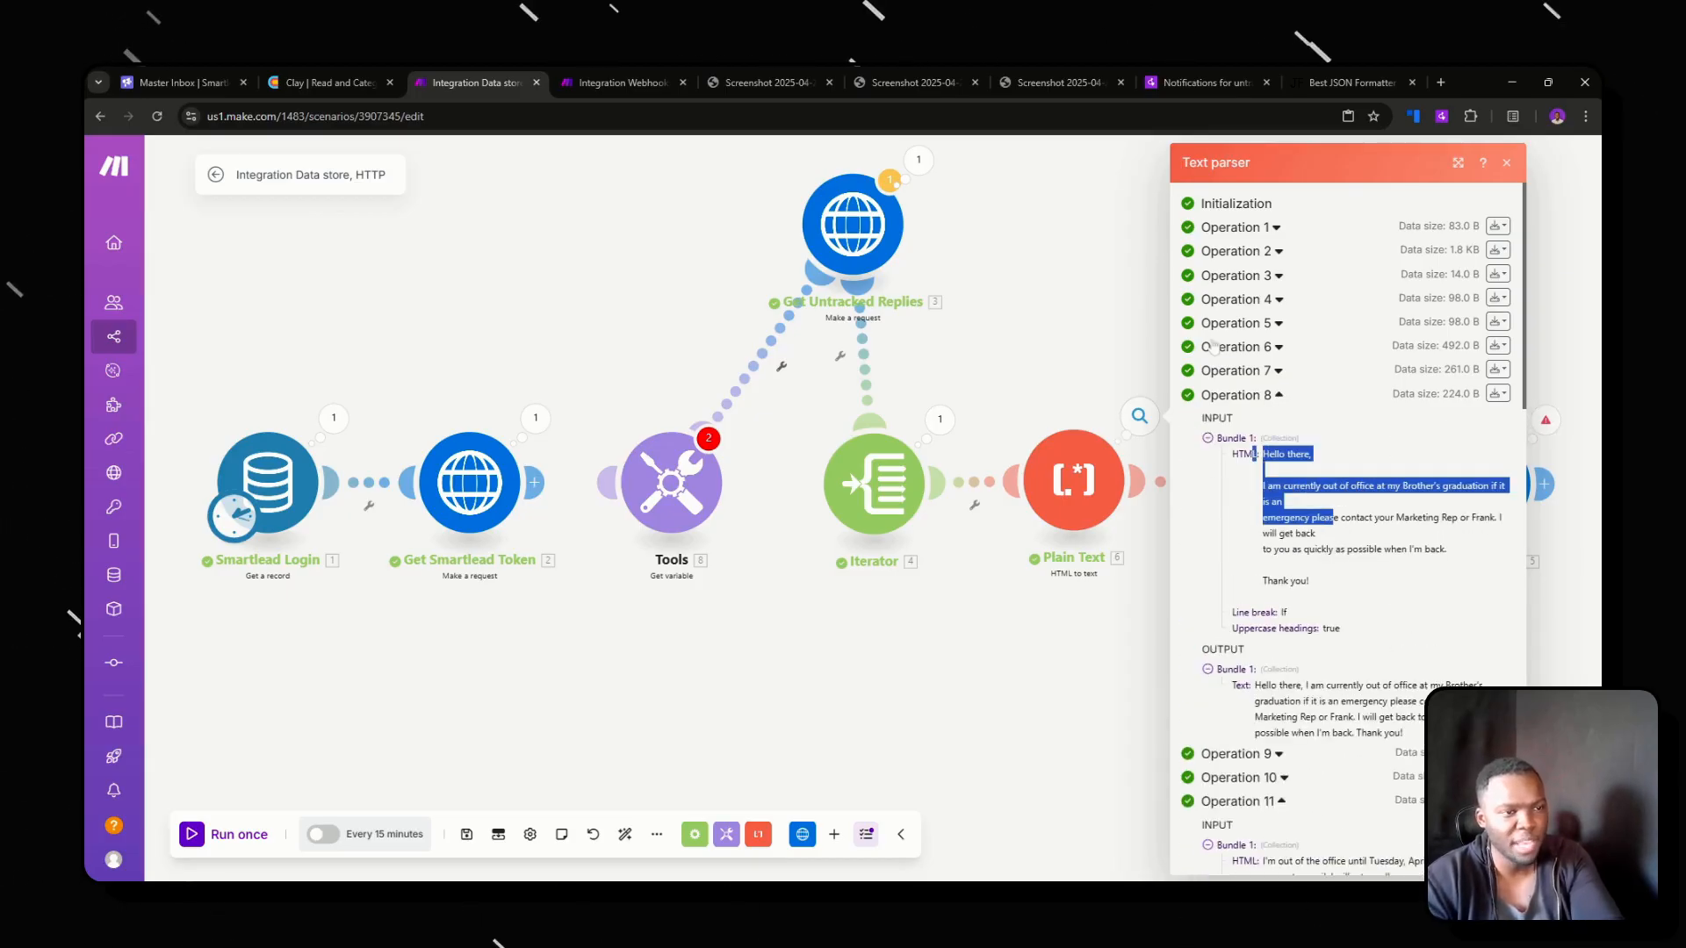
left_click(1249, 300)
left_click(1069, 590)
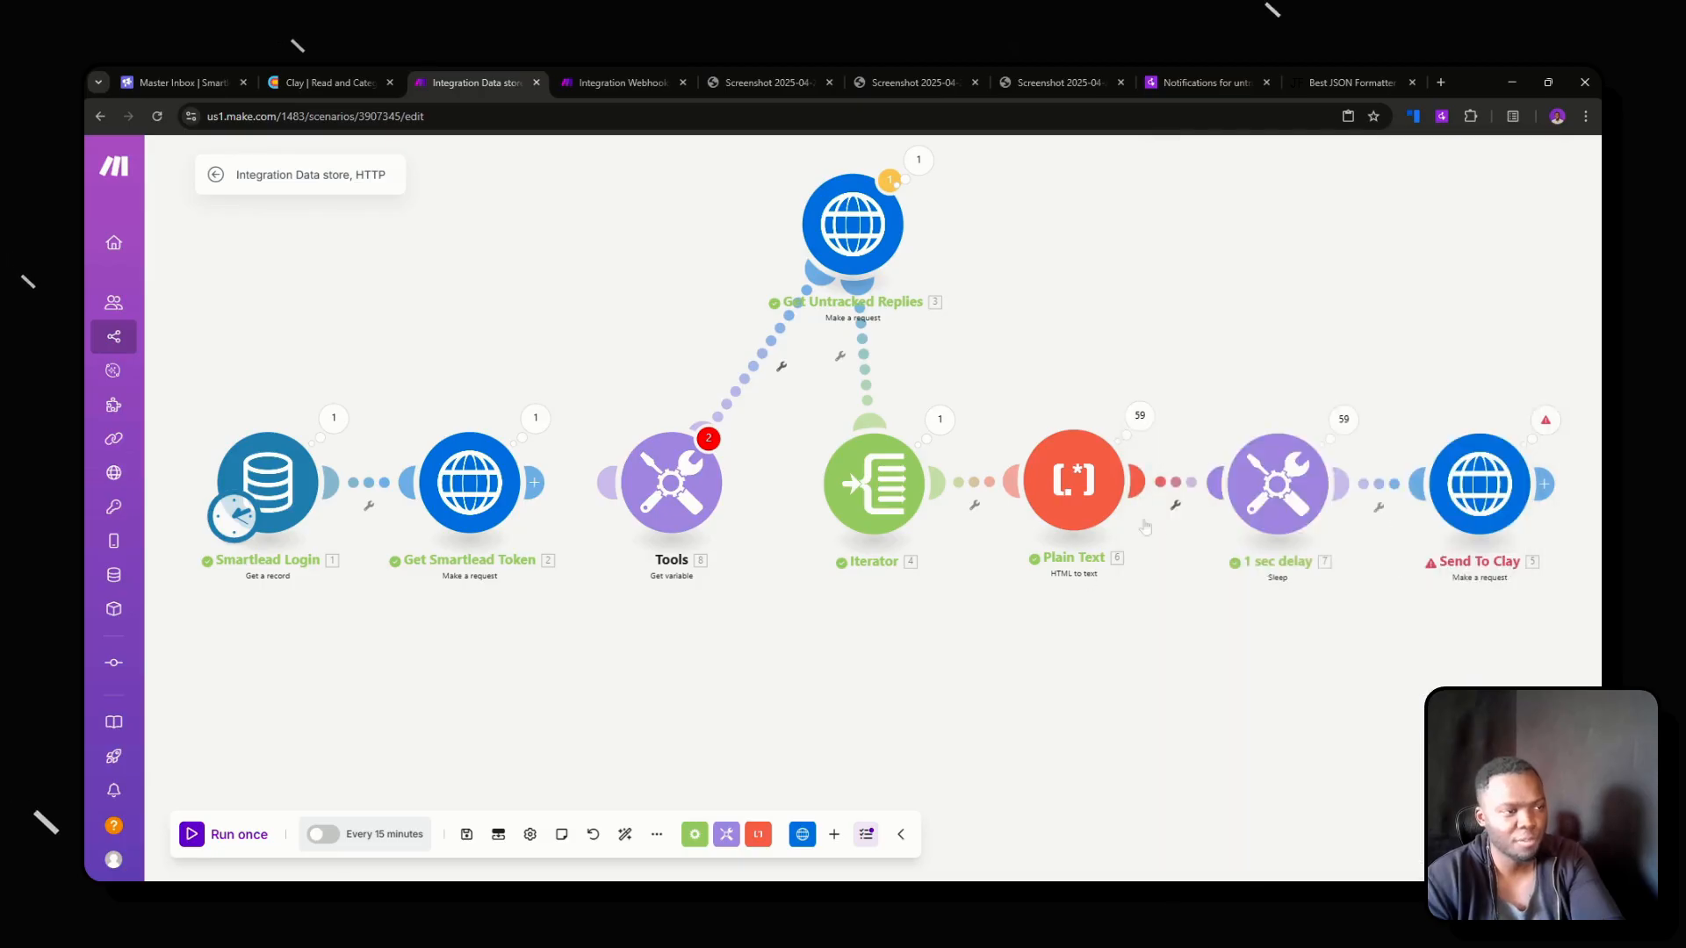
left_click(1277, 483)
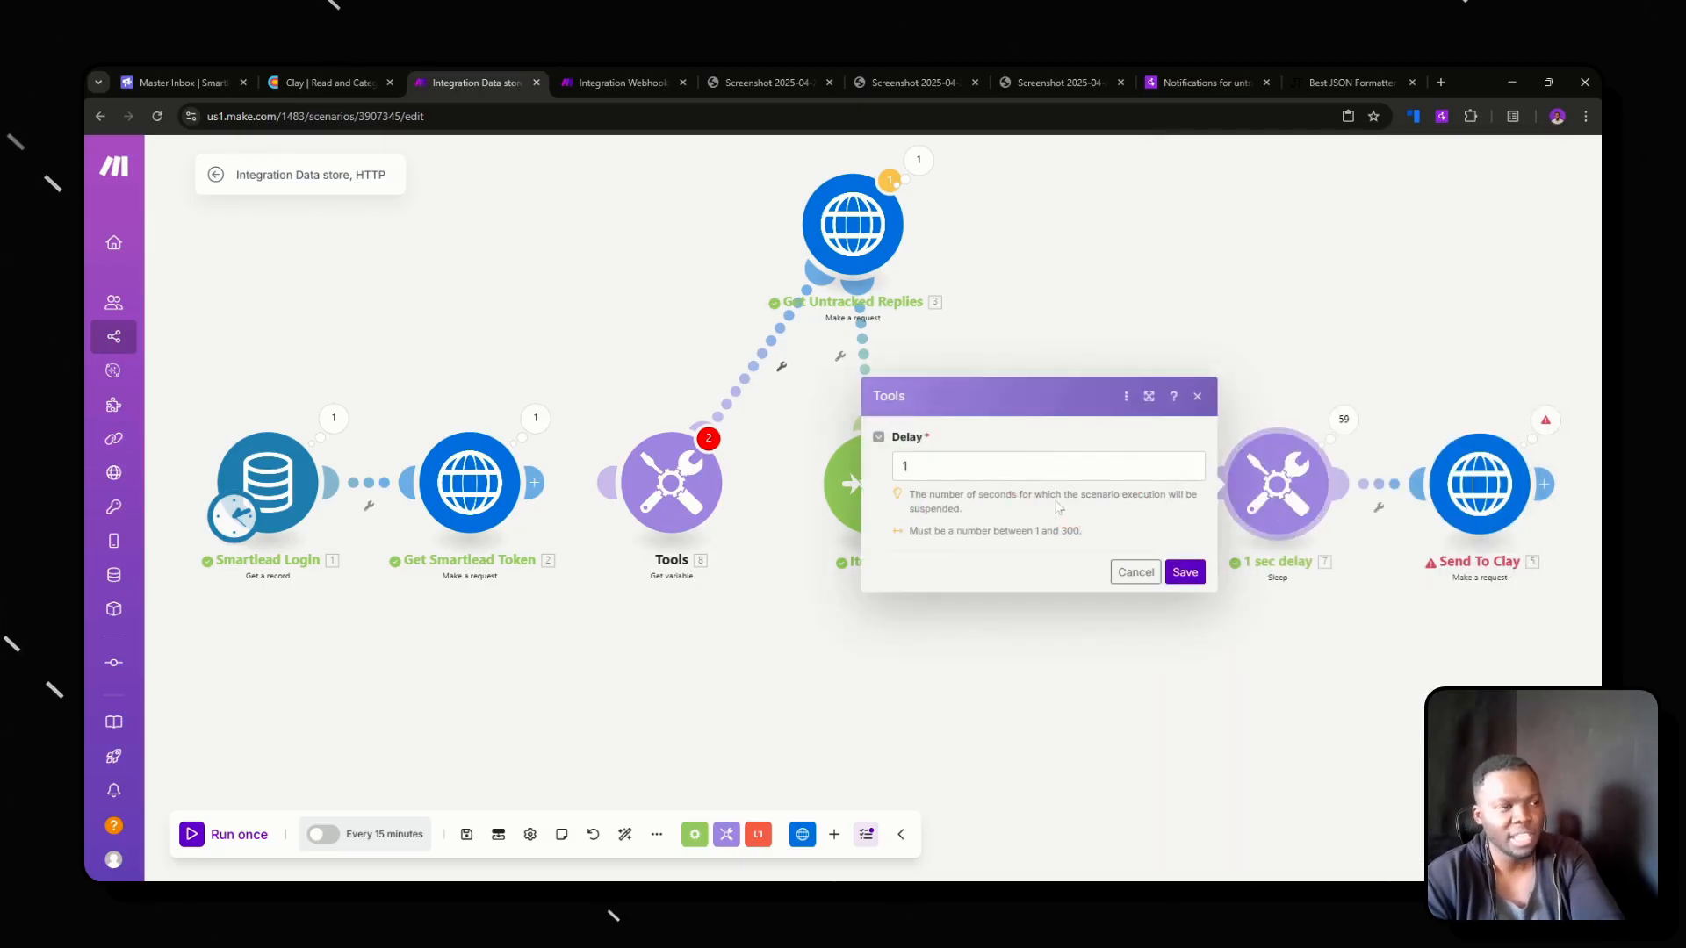
left_click(1386, 627)
Examine the error details of operation 59 in Send To Clay's run results, and open that module's HTTP settings.
left_click_drag(1331, 621, 1085, 641)
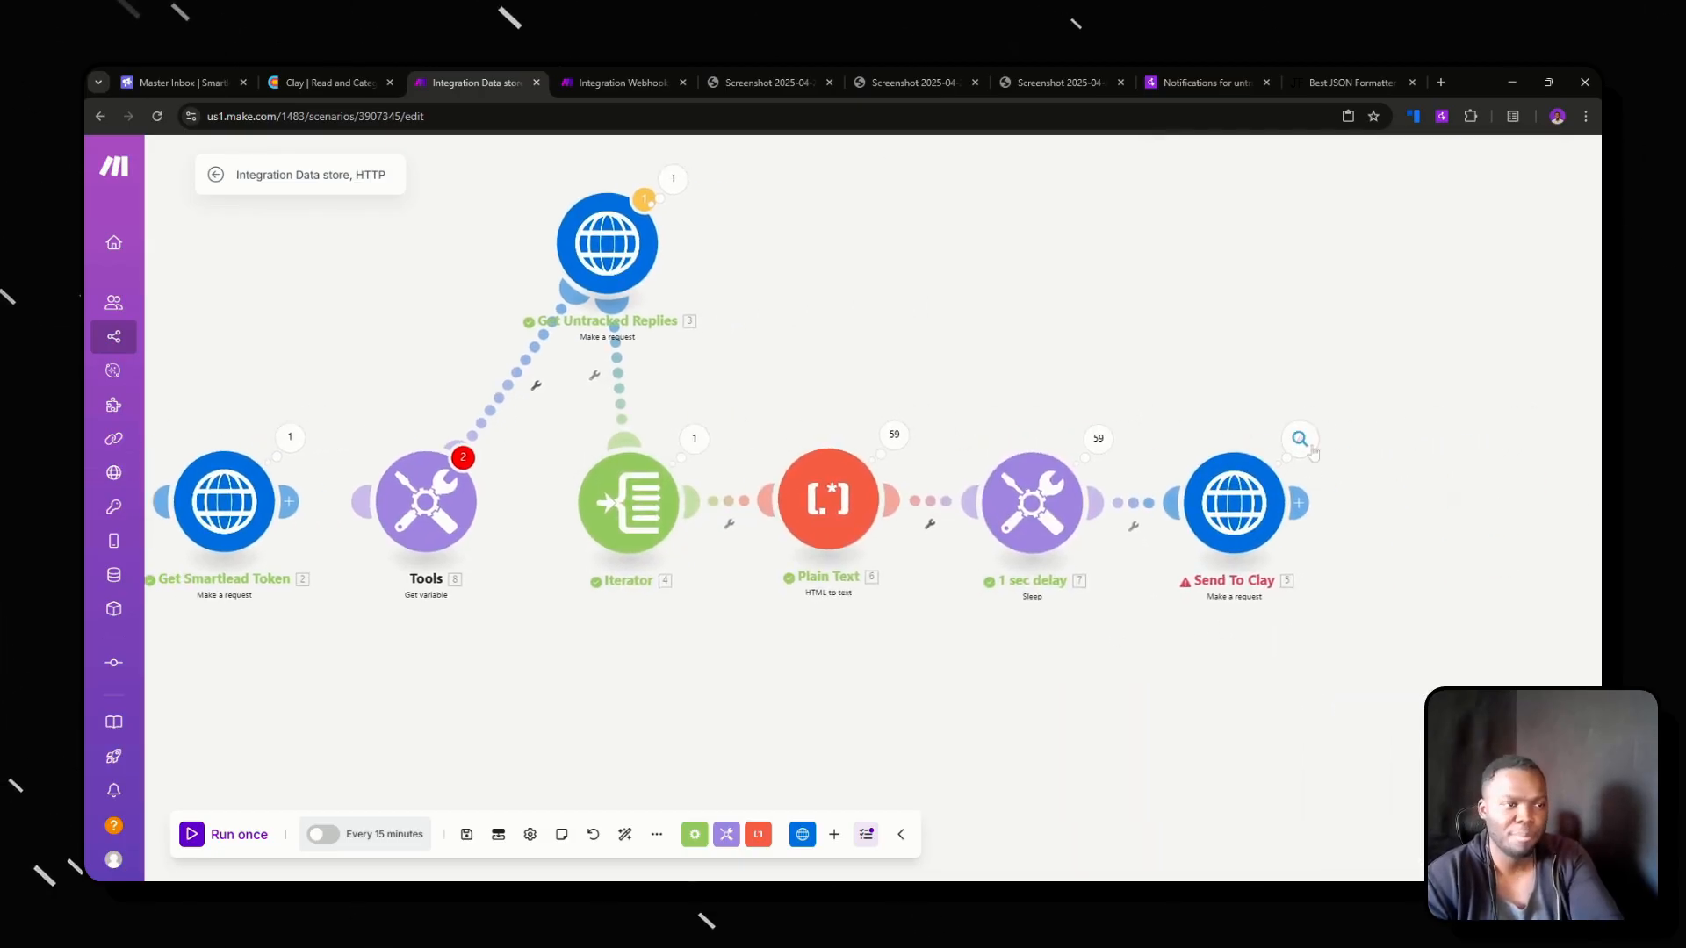
left_click(1301, 441)
scroll(1096, 426, "down", 18)
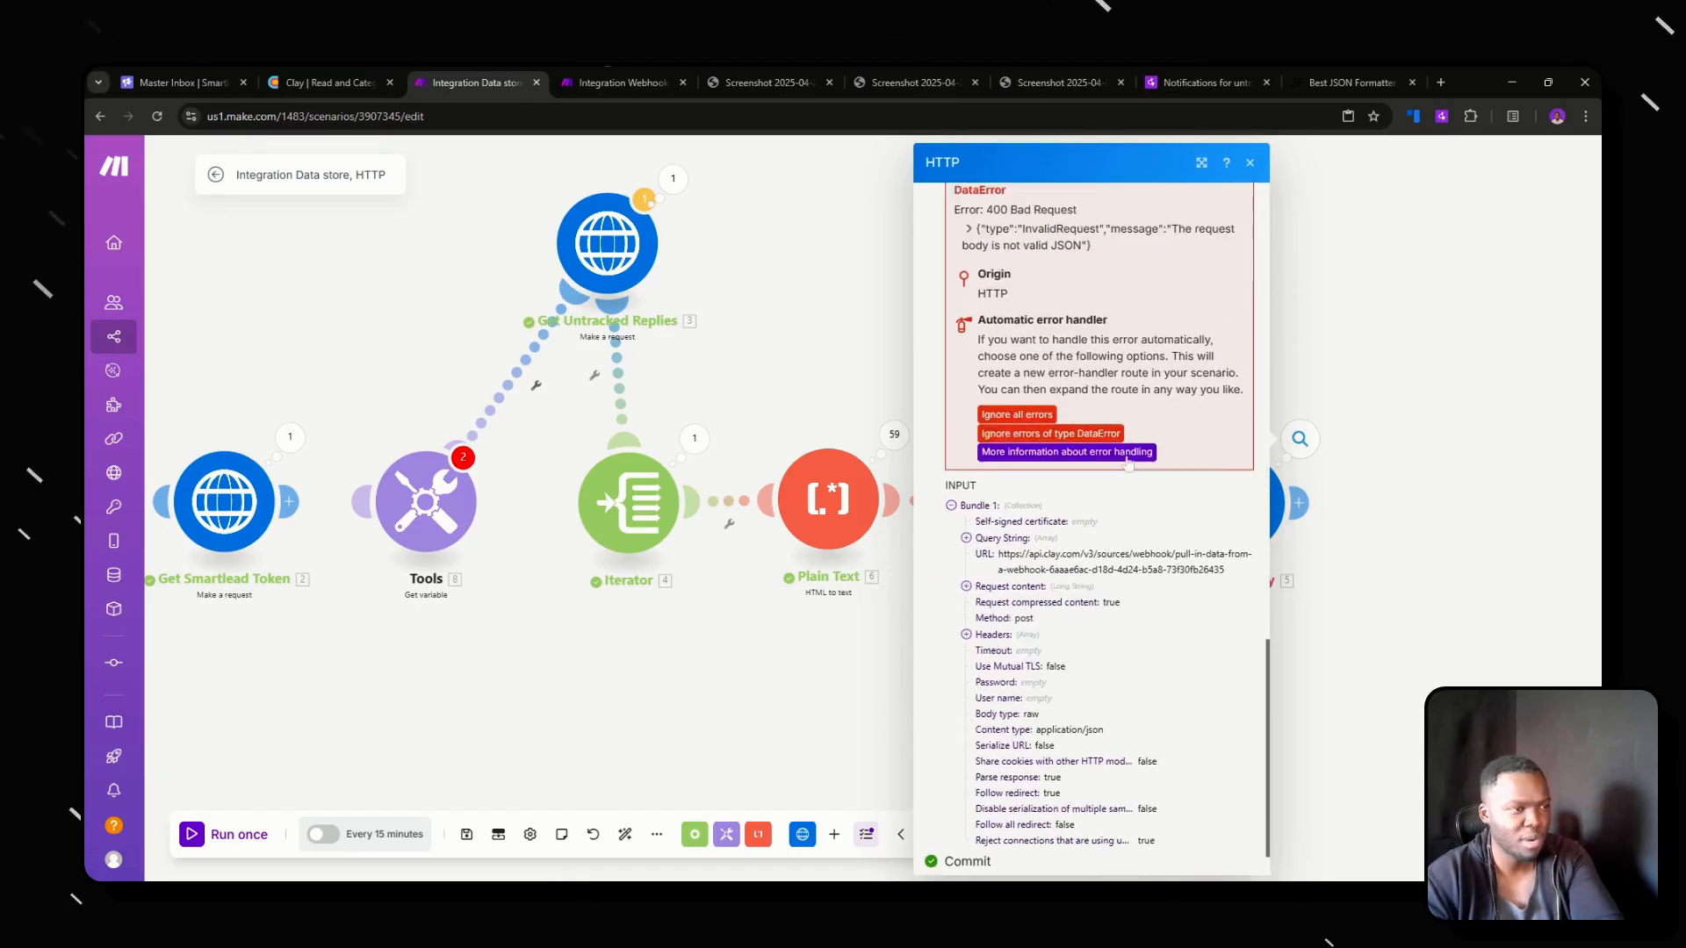
scroll(1120, 465, "up", 4)
left_click_drag(1100, 594, 996, 569)
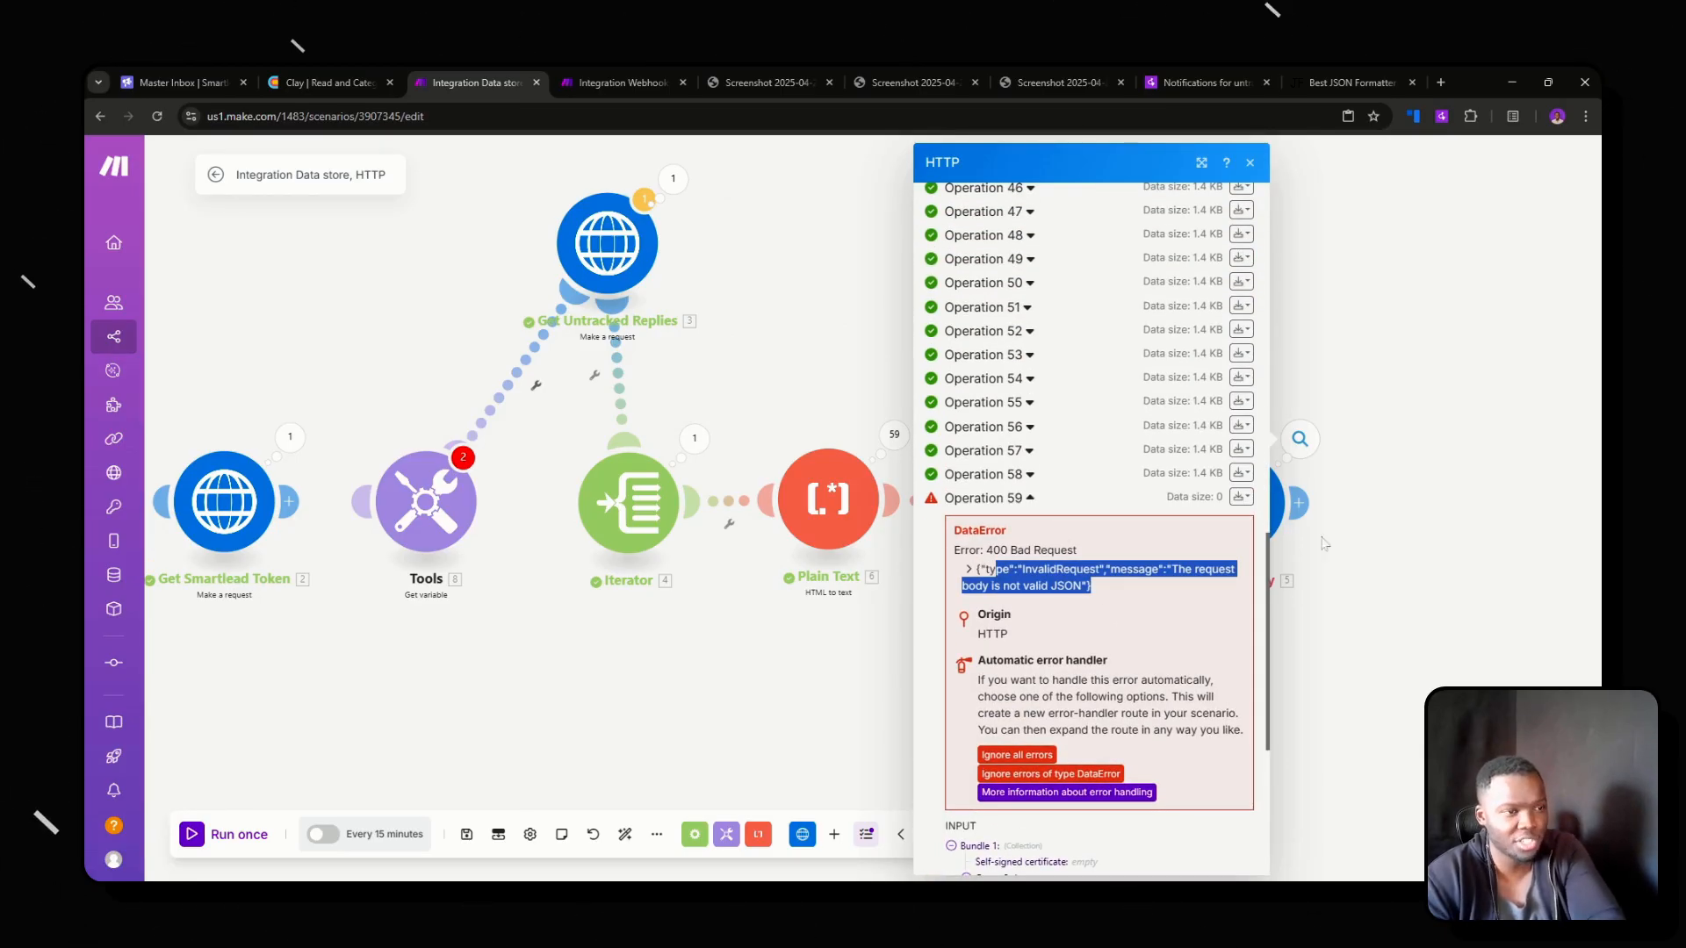
scroll(1124, 580, "down", 4)
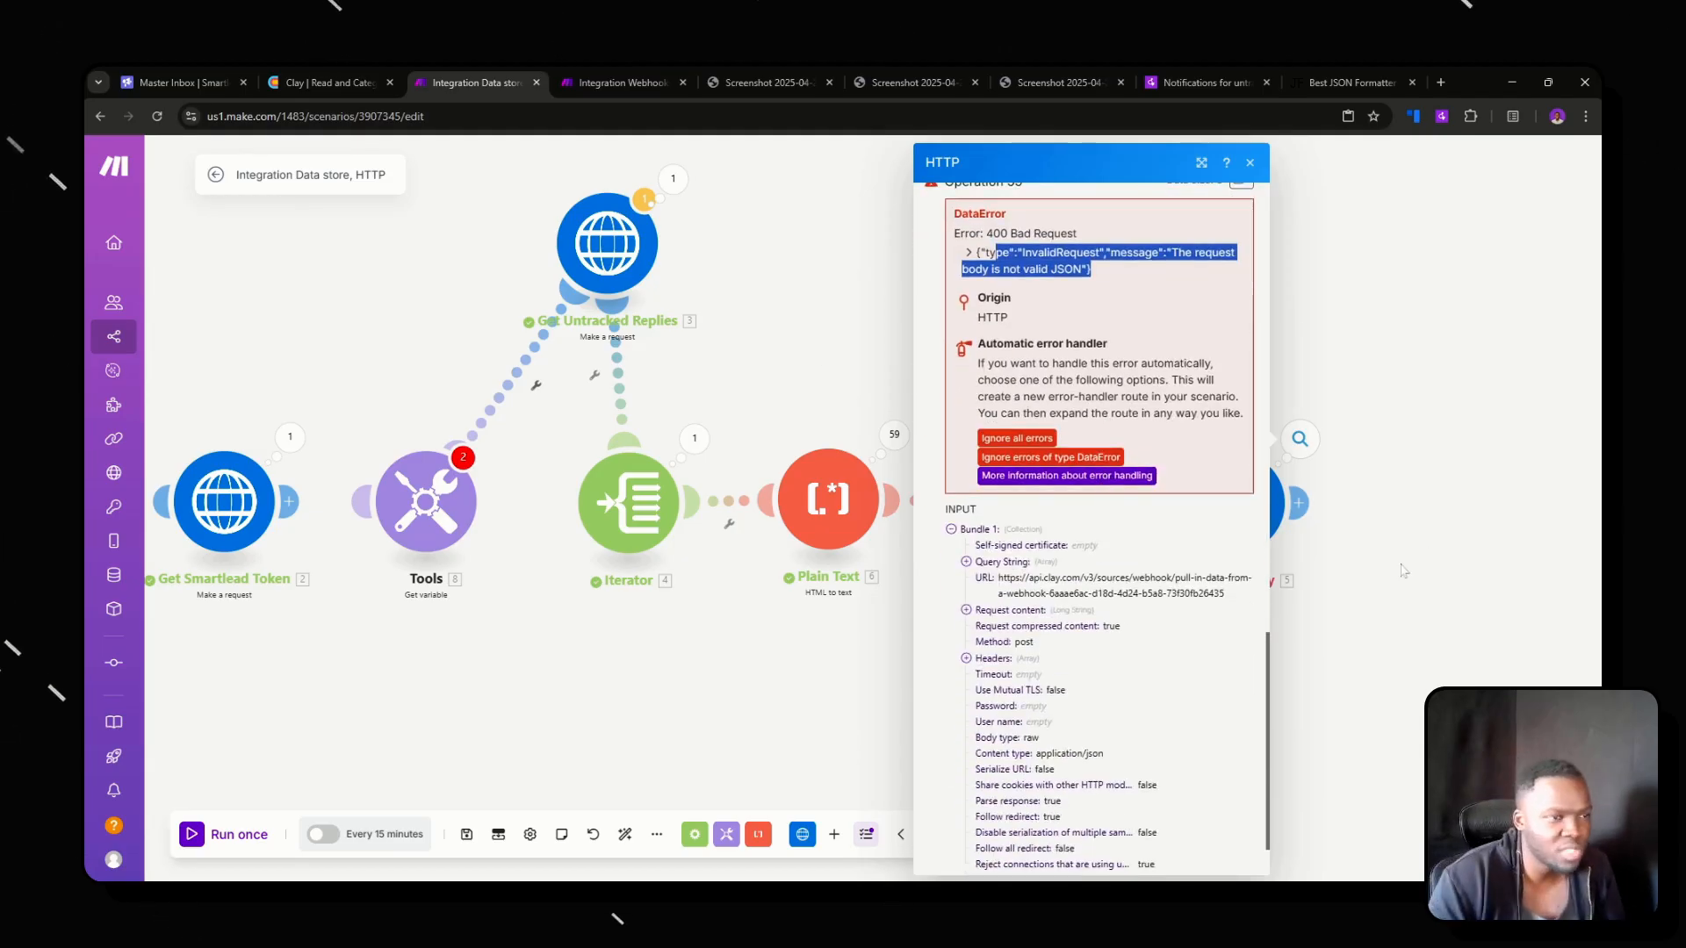
left_click(1375, 552)
left_click(1200, 503)
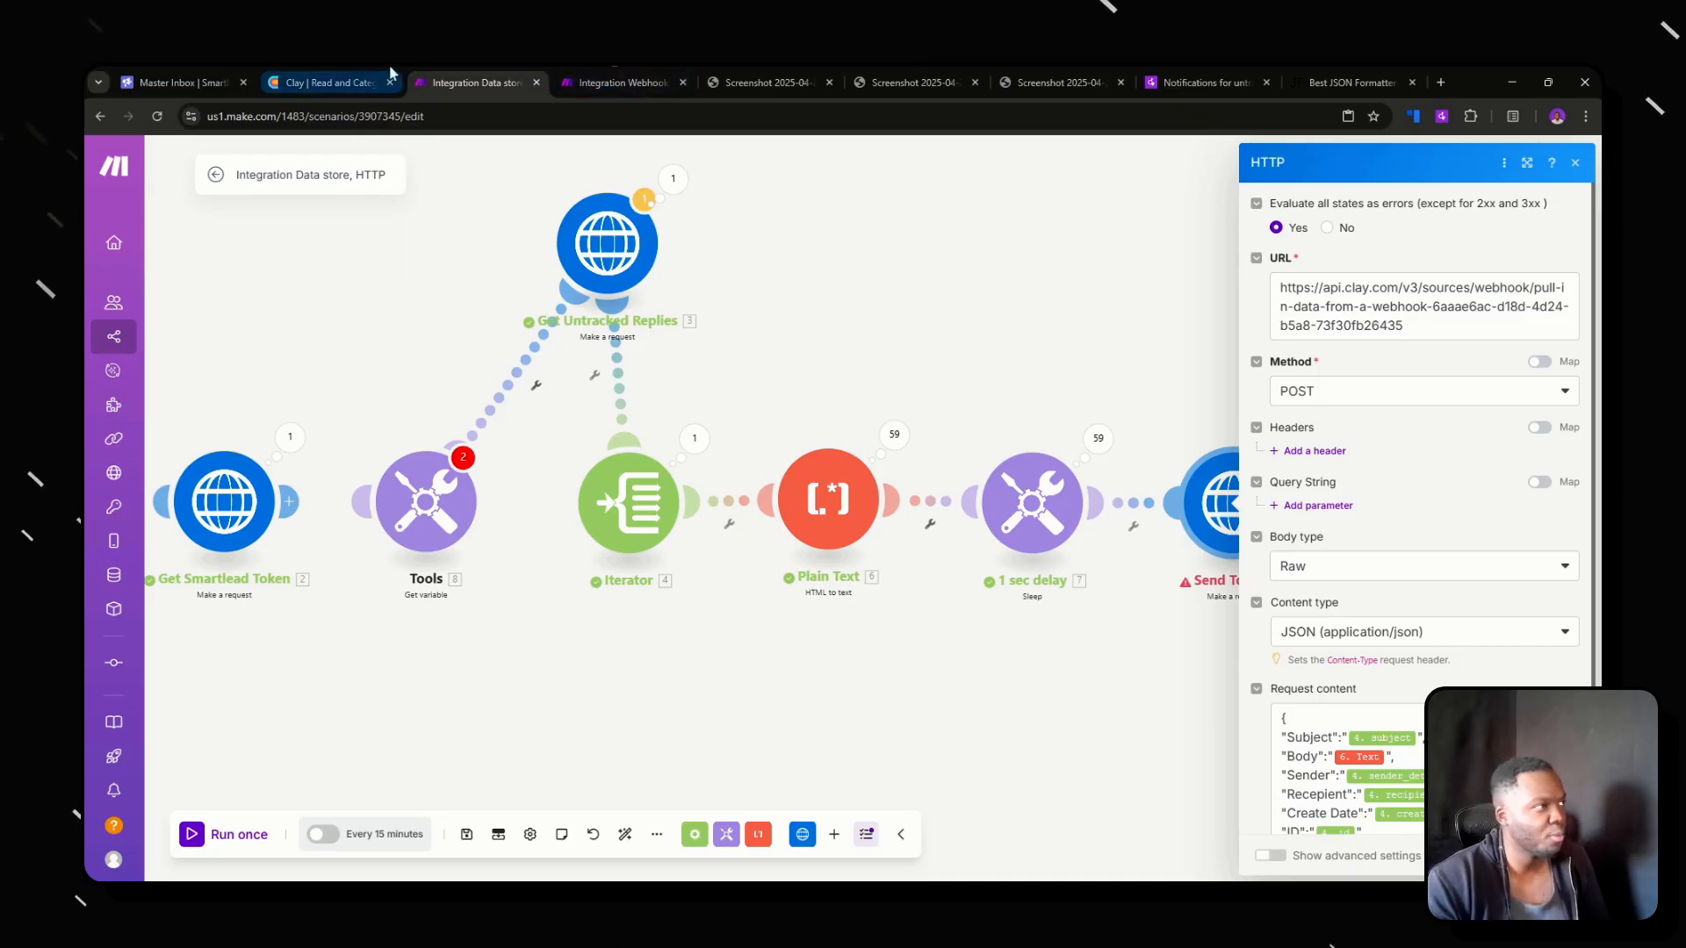
Switch to the Clay table and search its addable sources for "web" to view the Monitor webhook option, leaving without adding one.
left_click(333, 83)
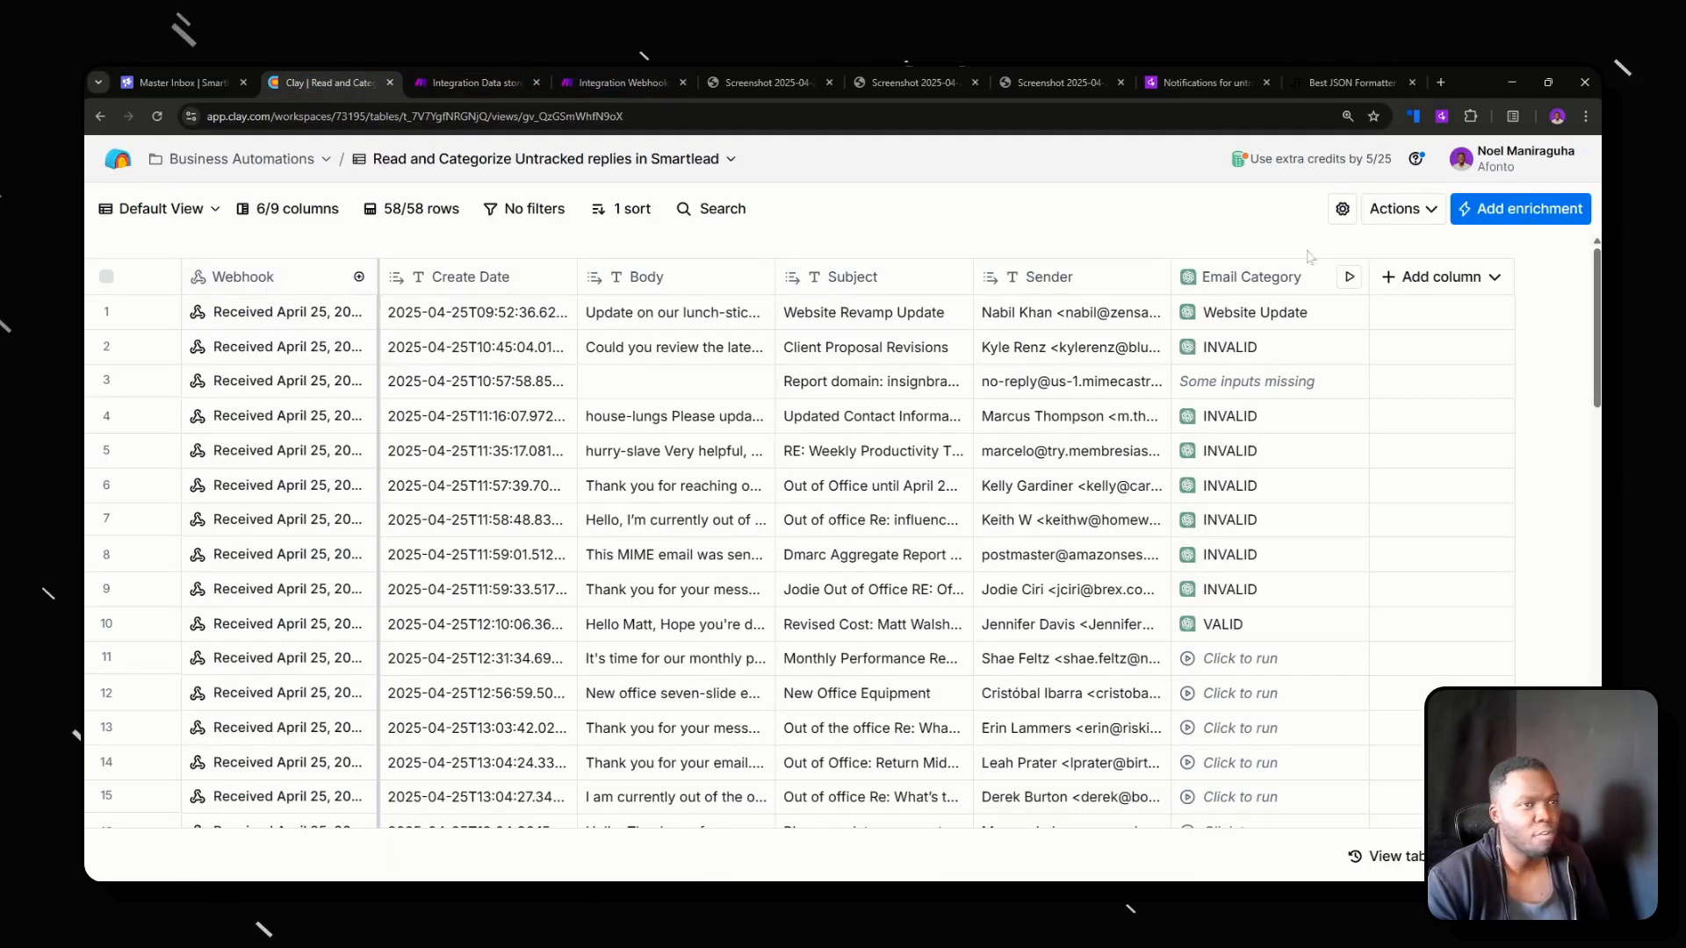
left_click(1397, 217)
left_click(1238, 288)
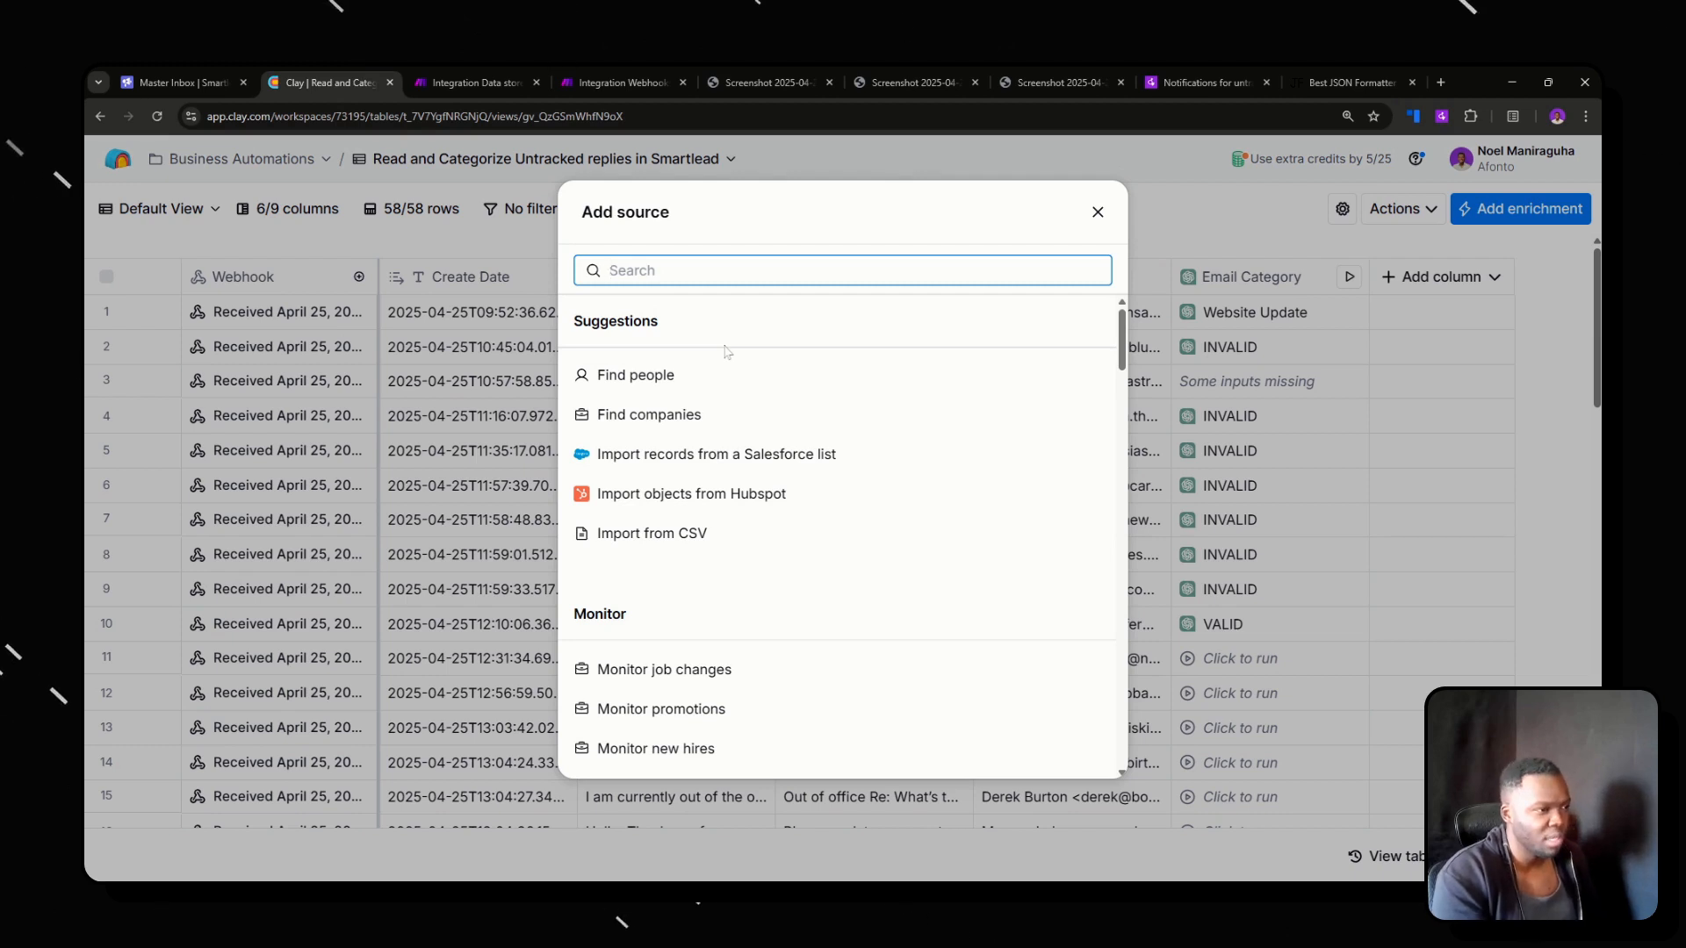
type("Website")
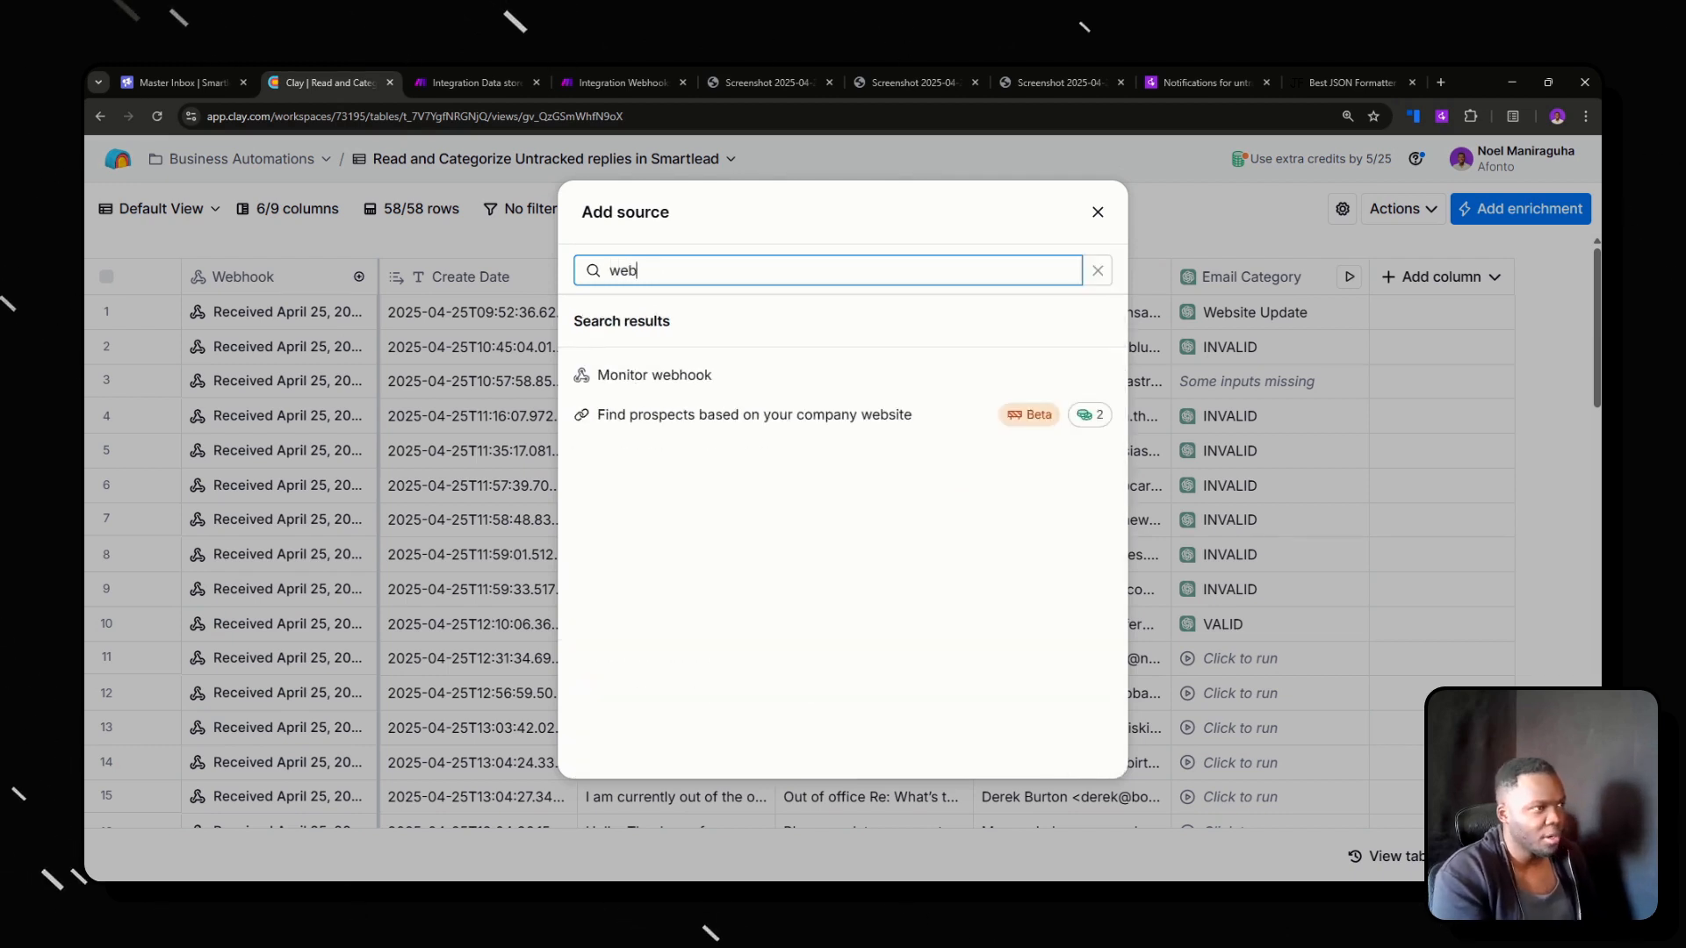
type("web")
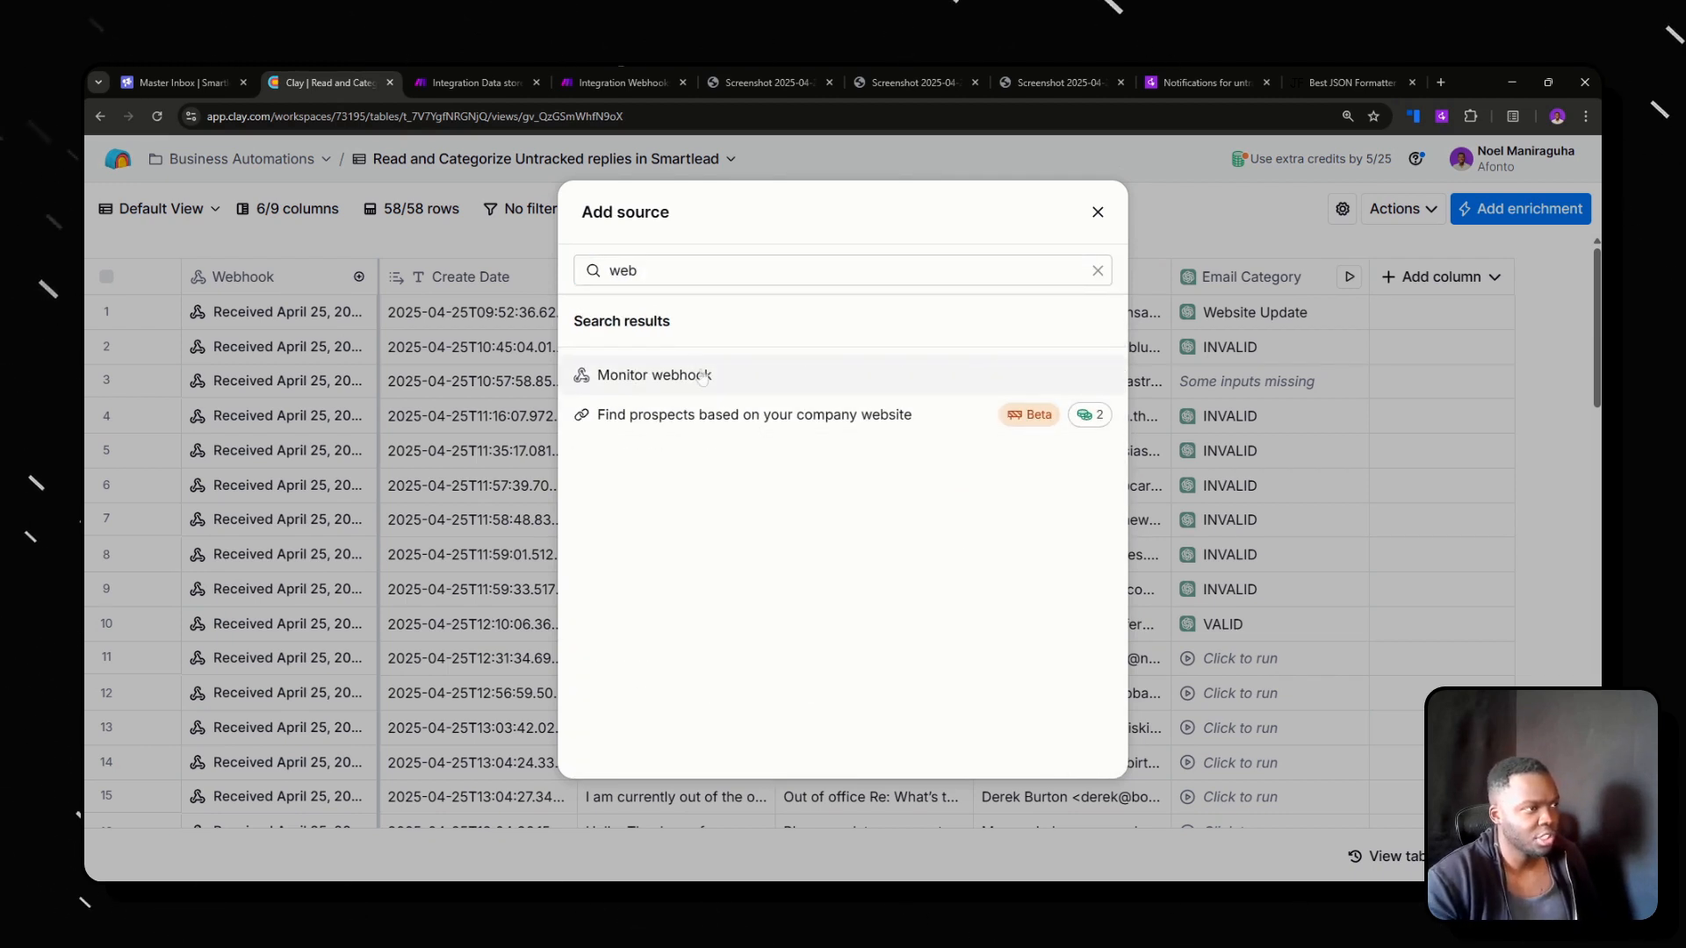
left_click(1098, 211)
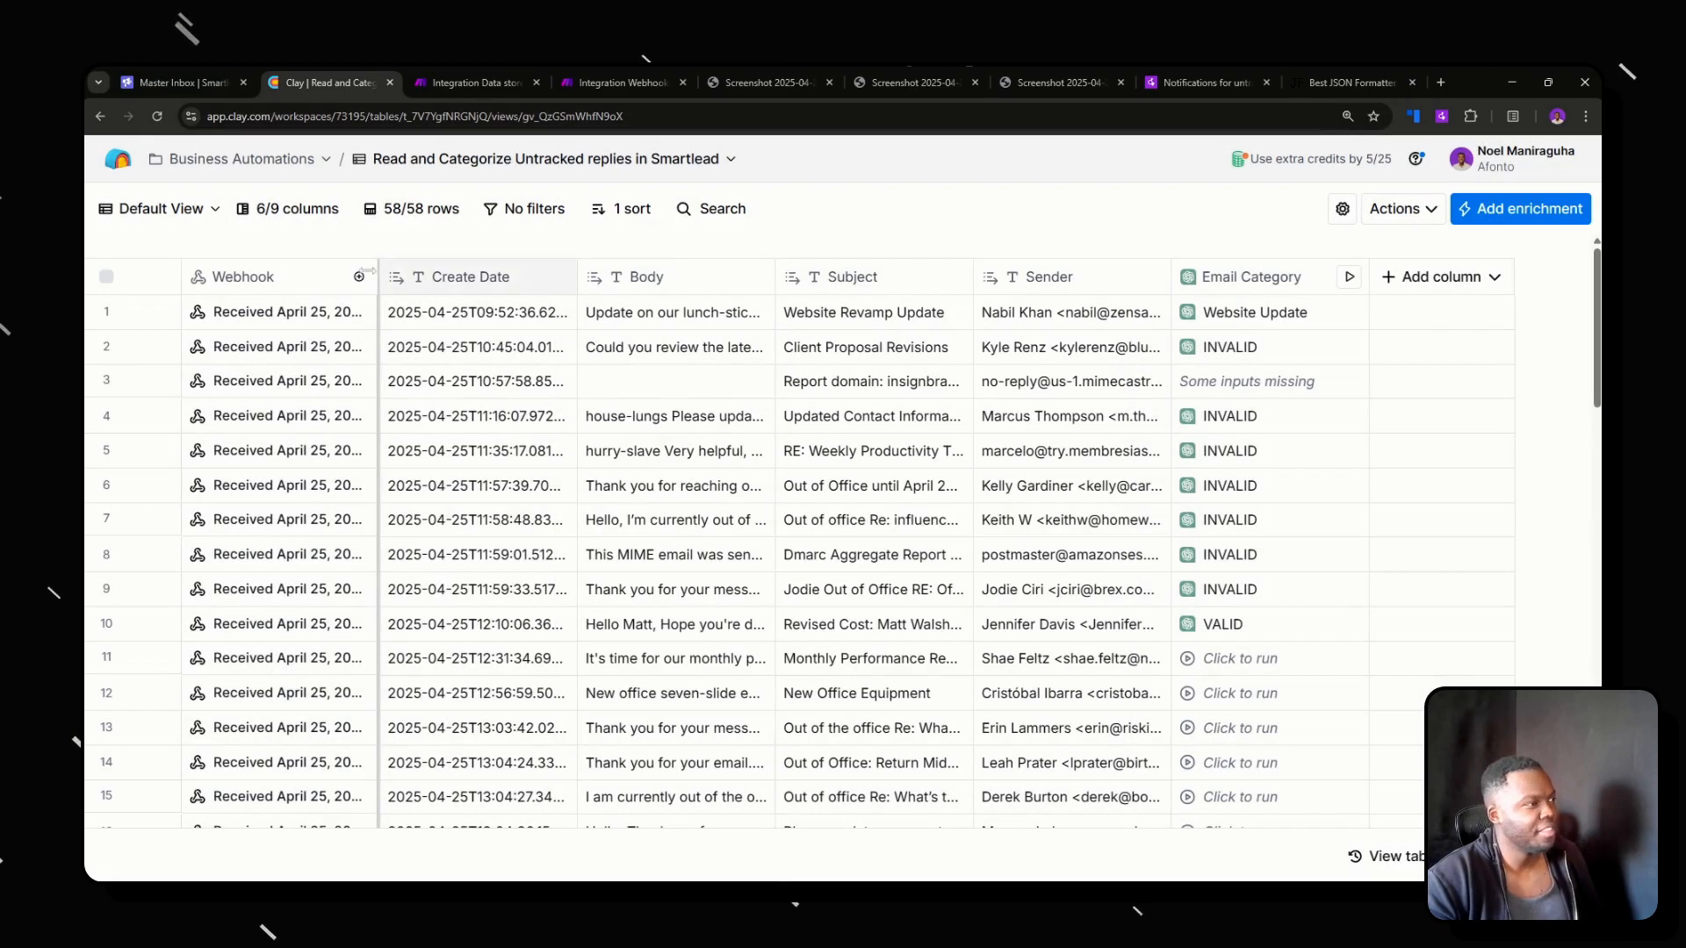
Open the source settings of the Webhook column to view the webhook URL that receives the POST requests.
left_click(314, 279)
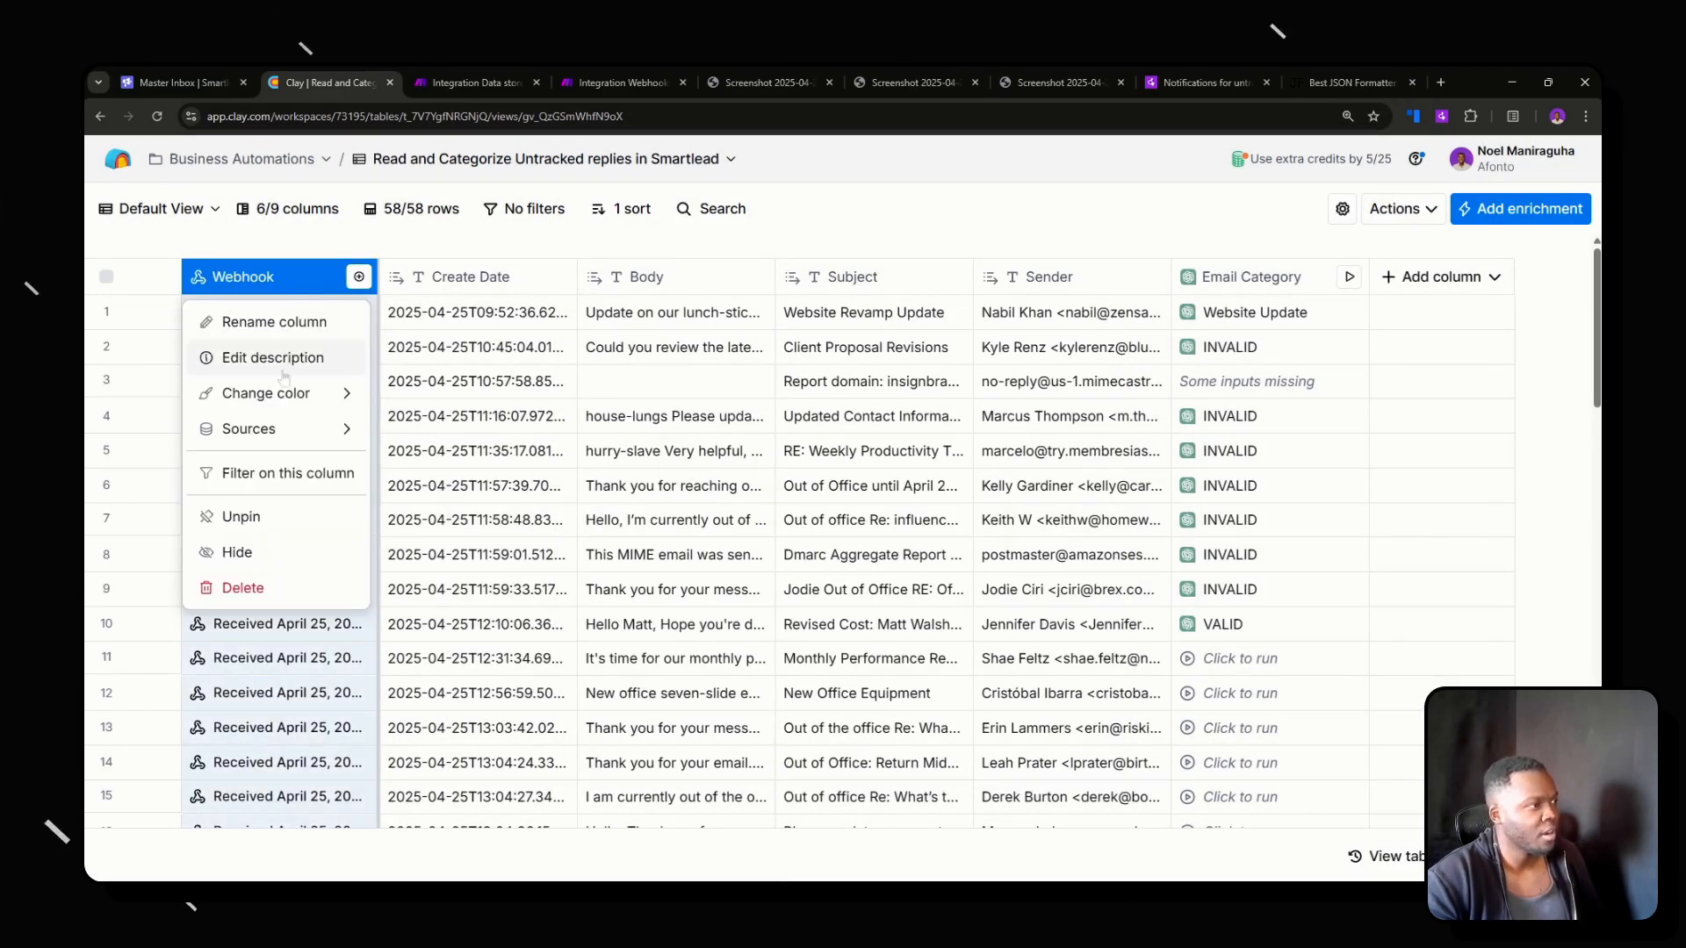
mouse_move(277, 427)
left_click(448, 430)
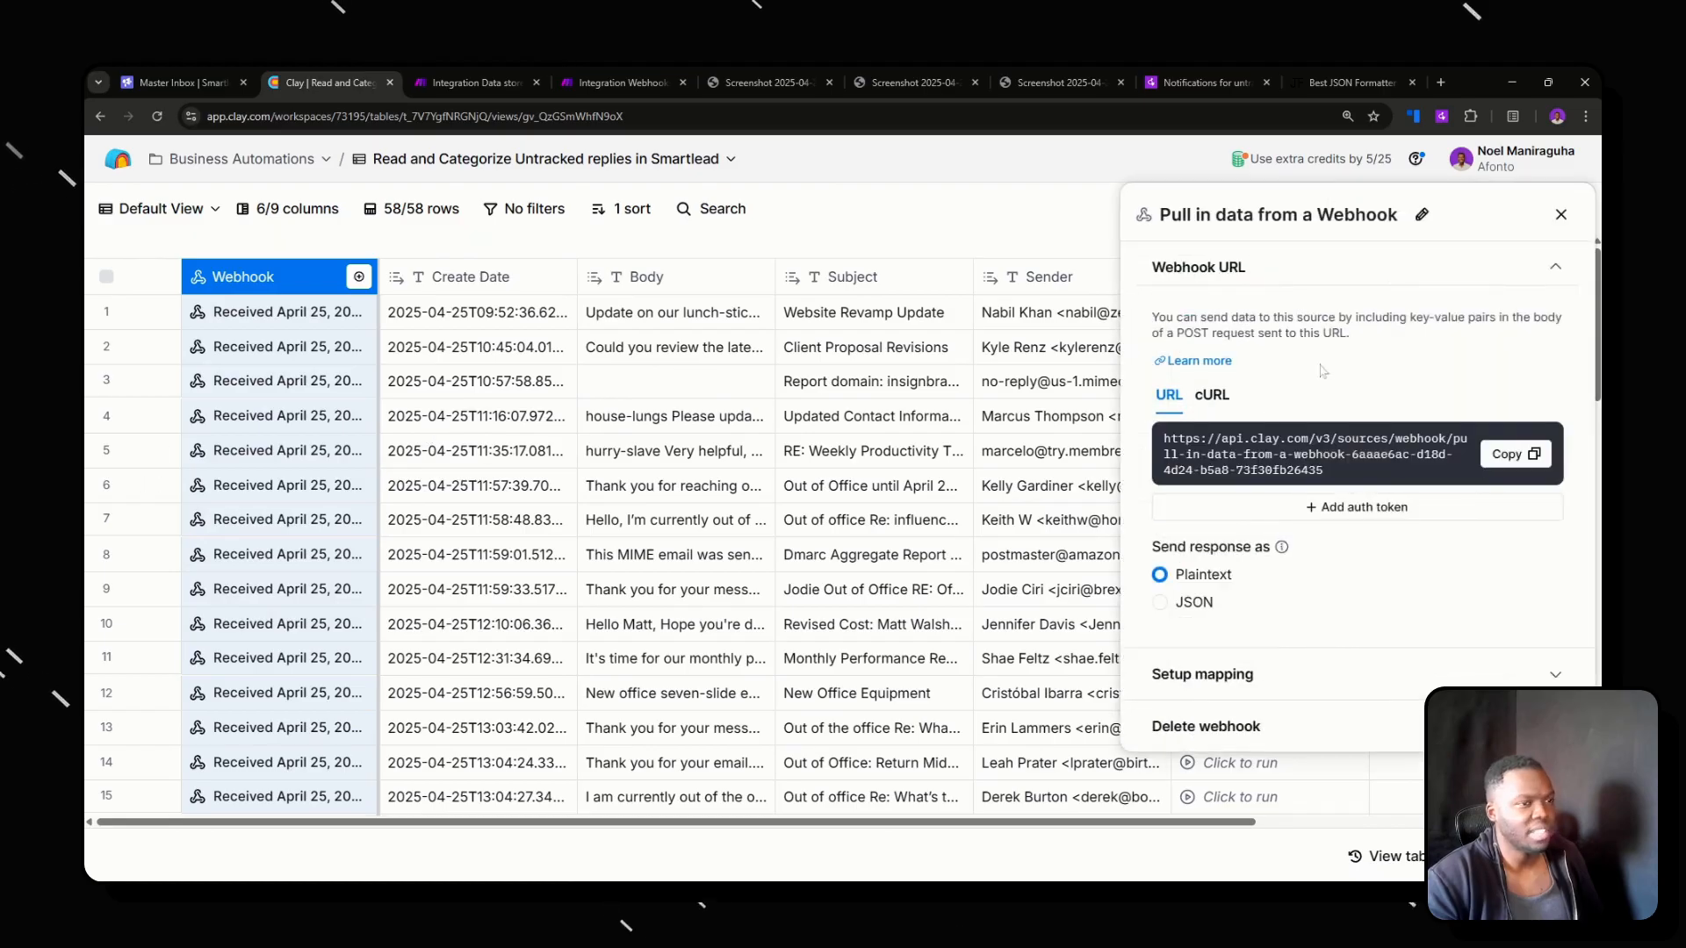
Back in Make, review the JSON request content of the Send To Clay module and close its settings.
left_click(434, 81)
scroll(1415, 509, "down", 2)
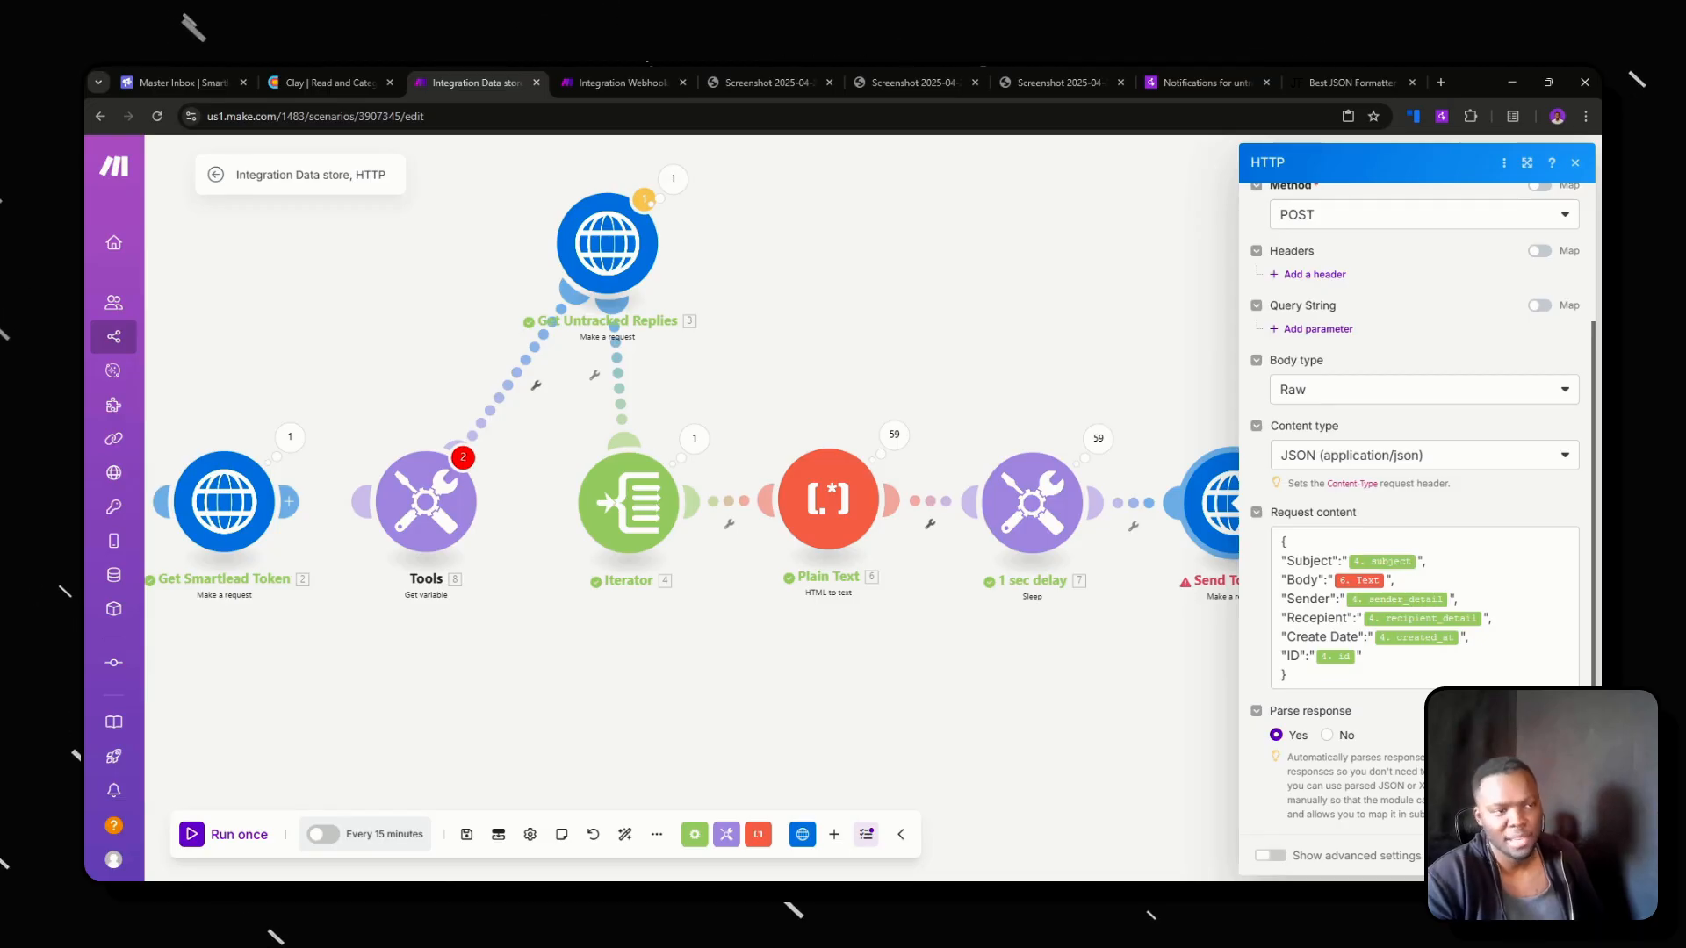
left_click(1133, 404)
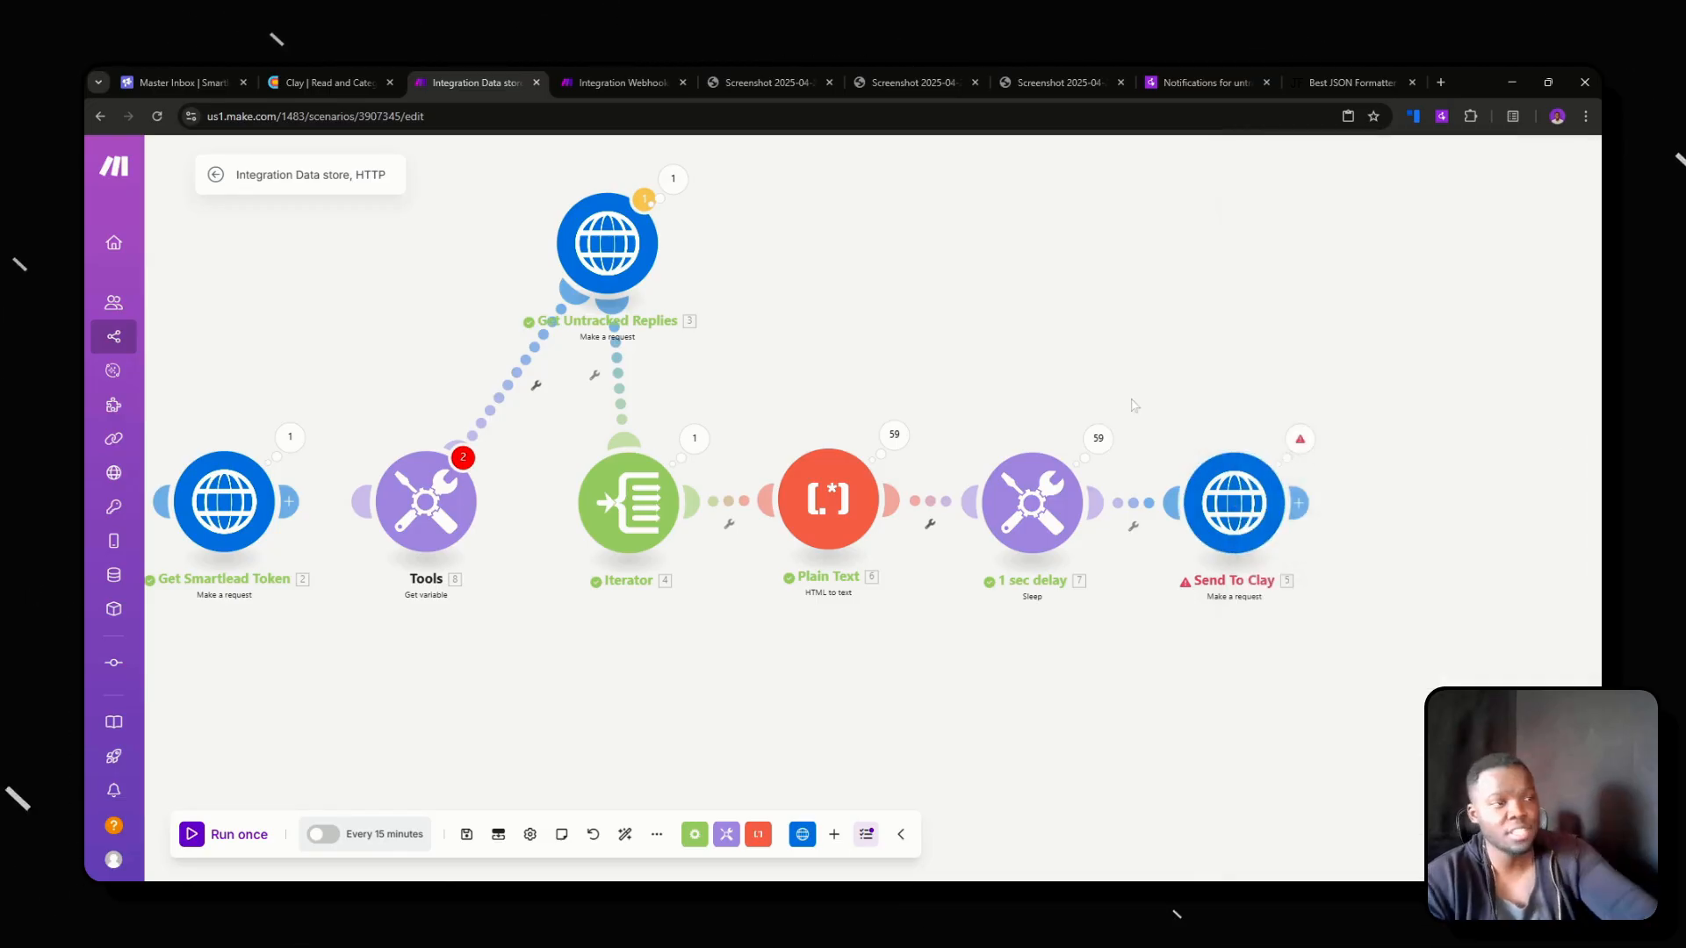
Open Send To Clay's run results and examine the DataError message of operation 59.
left_click(1299, 441)
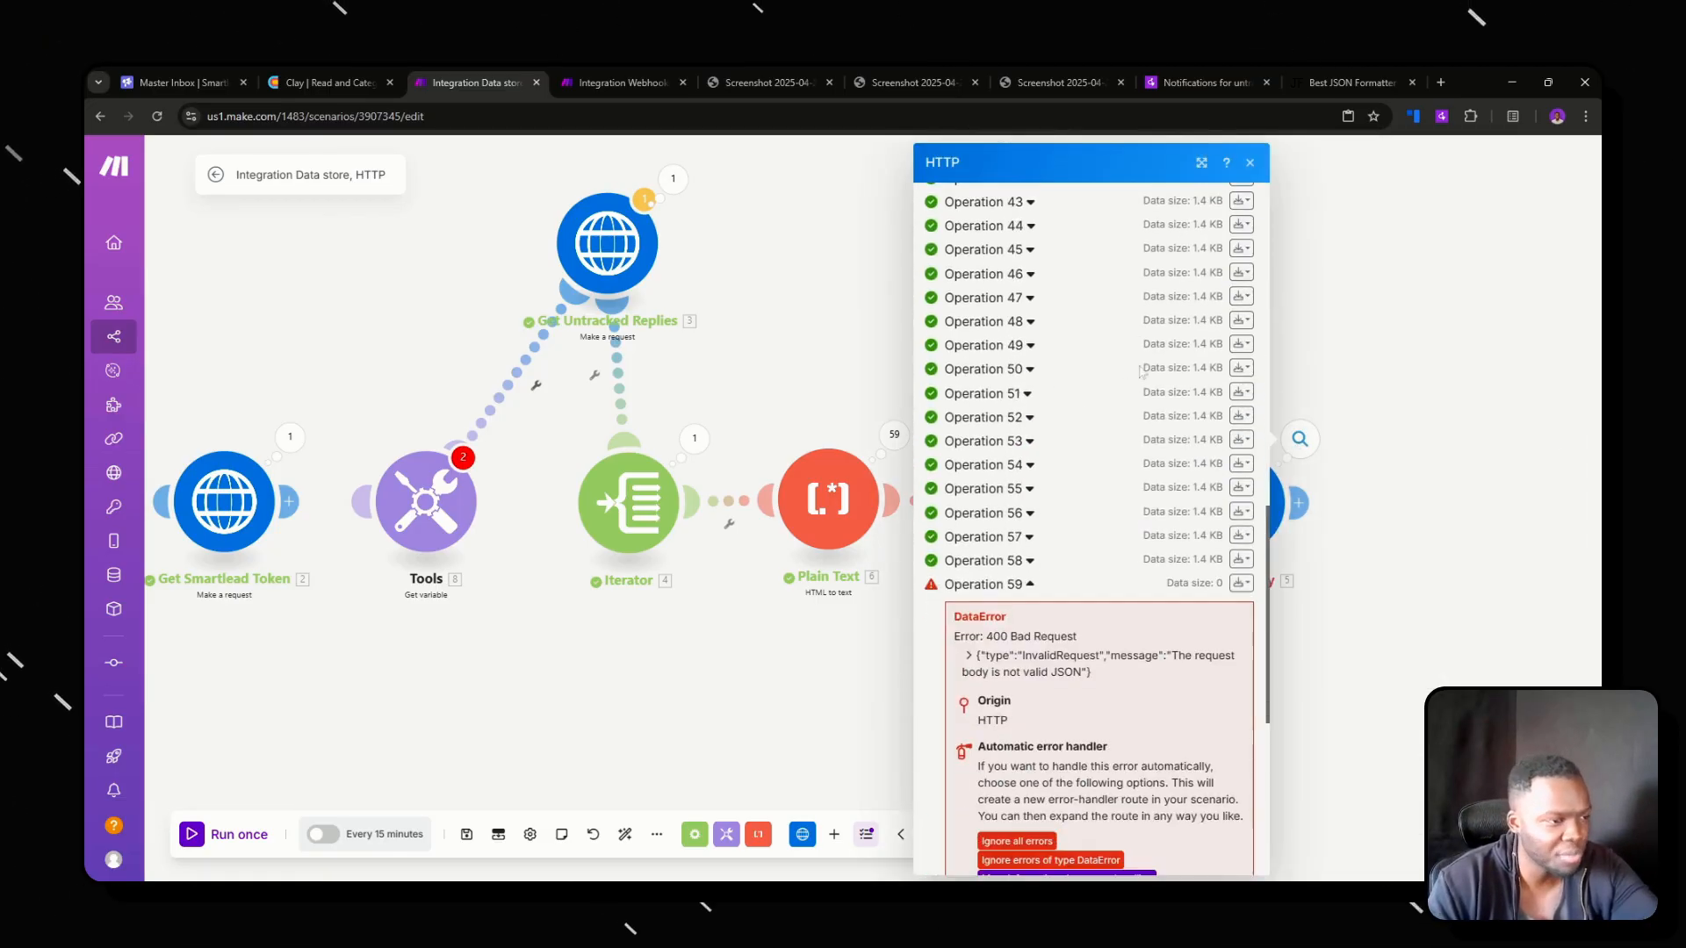
left_click_drag(981, 339, 1142, 362)
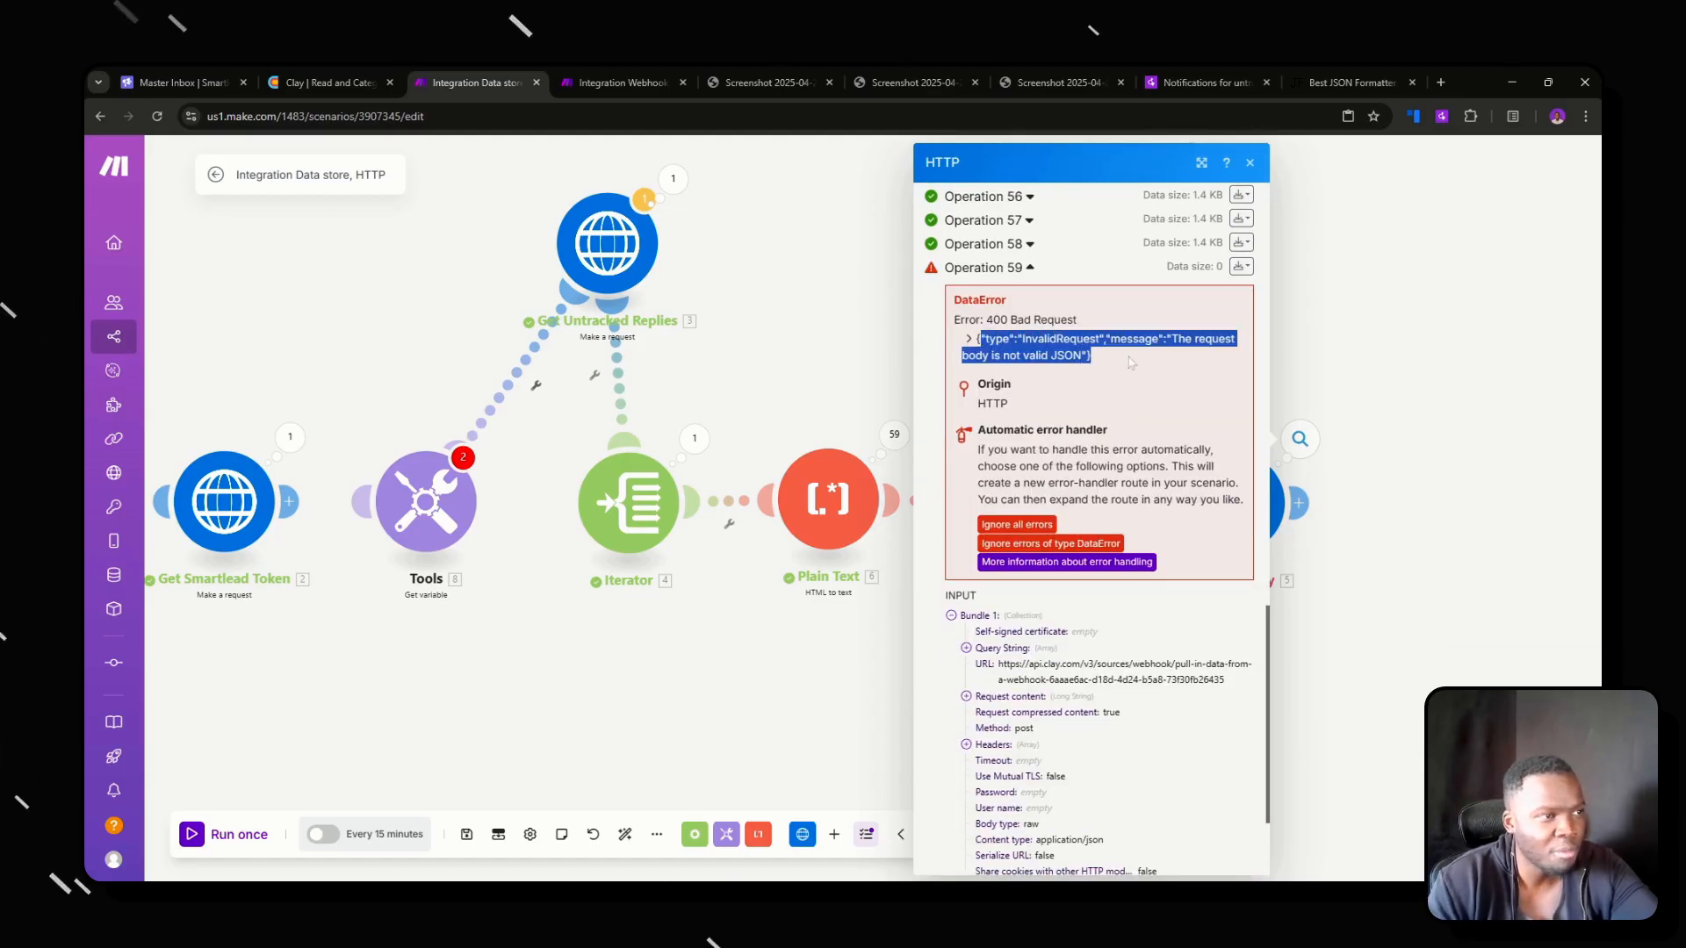
scroll(1104, 576, "down", 2)
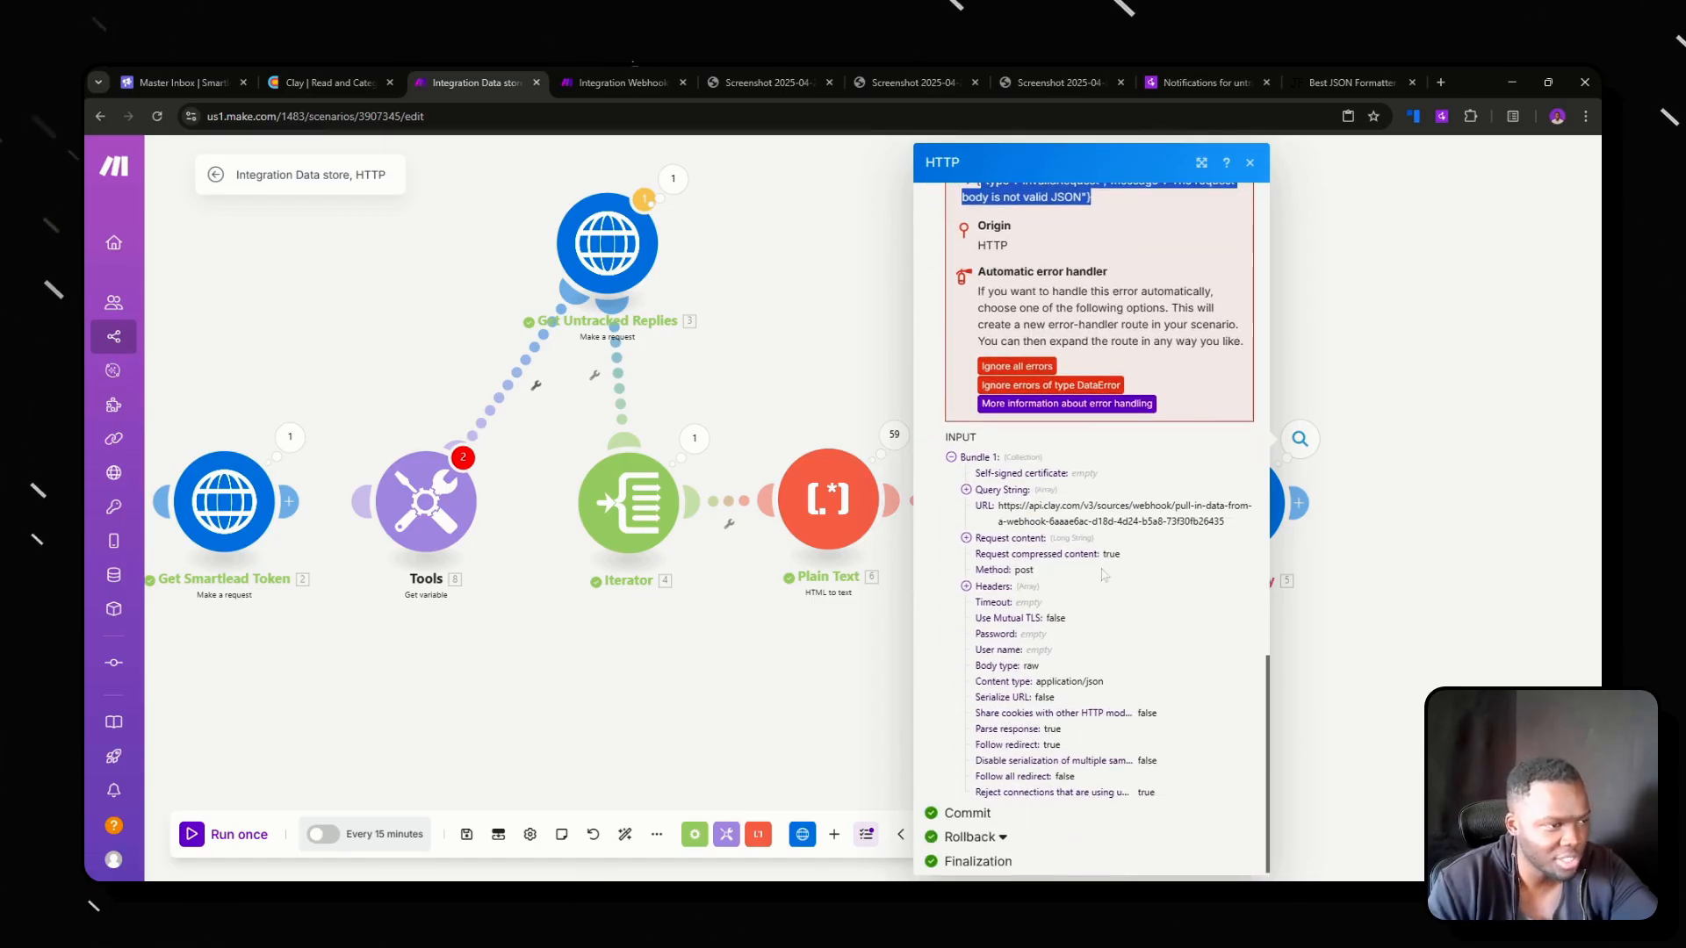
Expand the request content in operation 59's input and read through its Subject and Body values.
left_click(966, 537)
scroll(1089, 527, "down", 1)
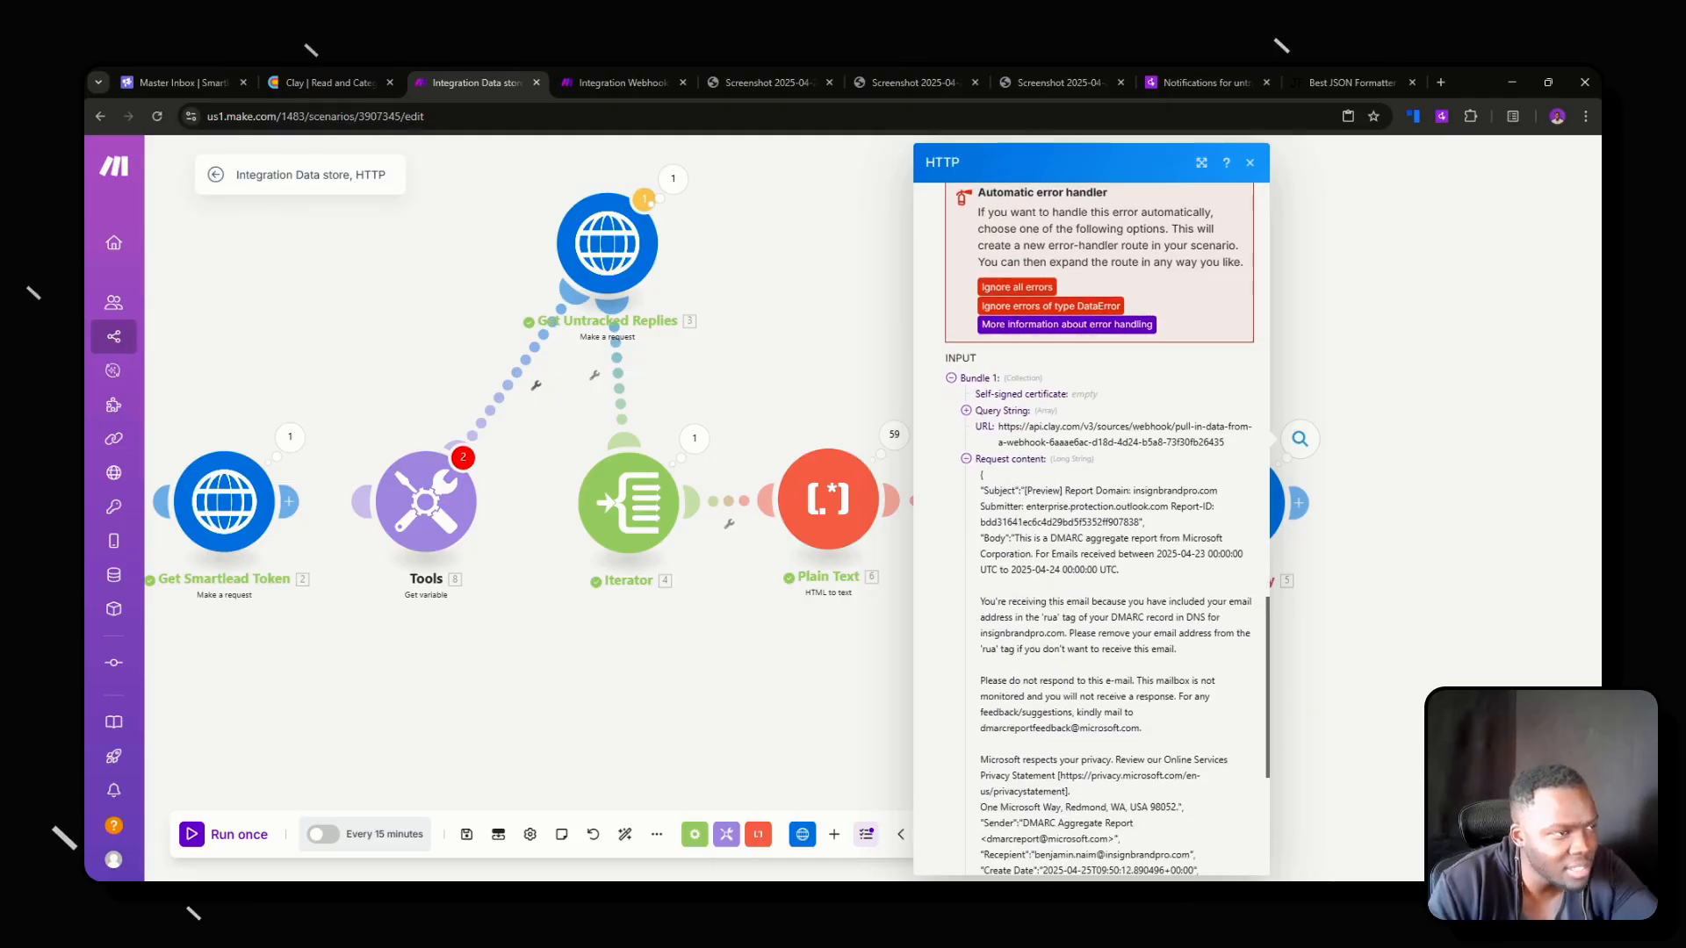
left_click_drag(1024, 490, 1053, 506)
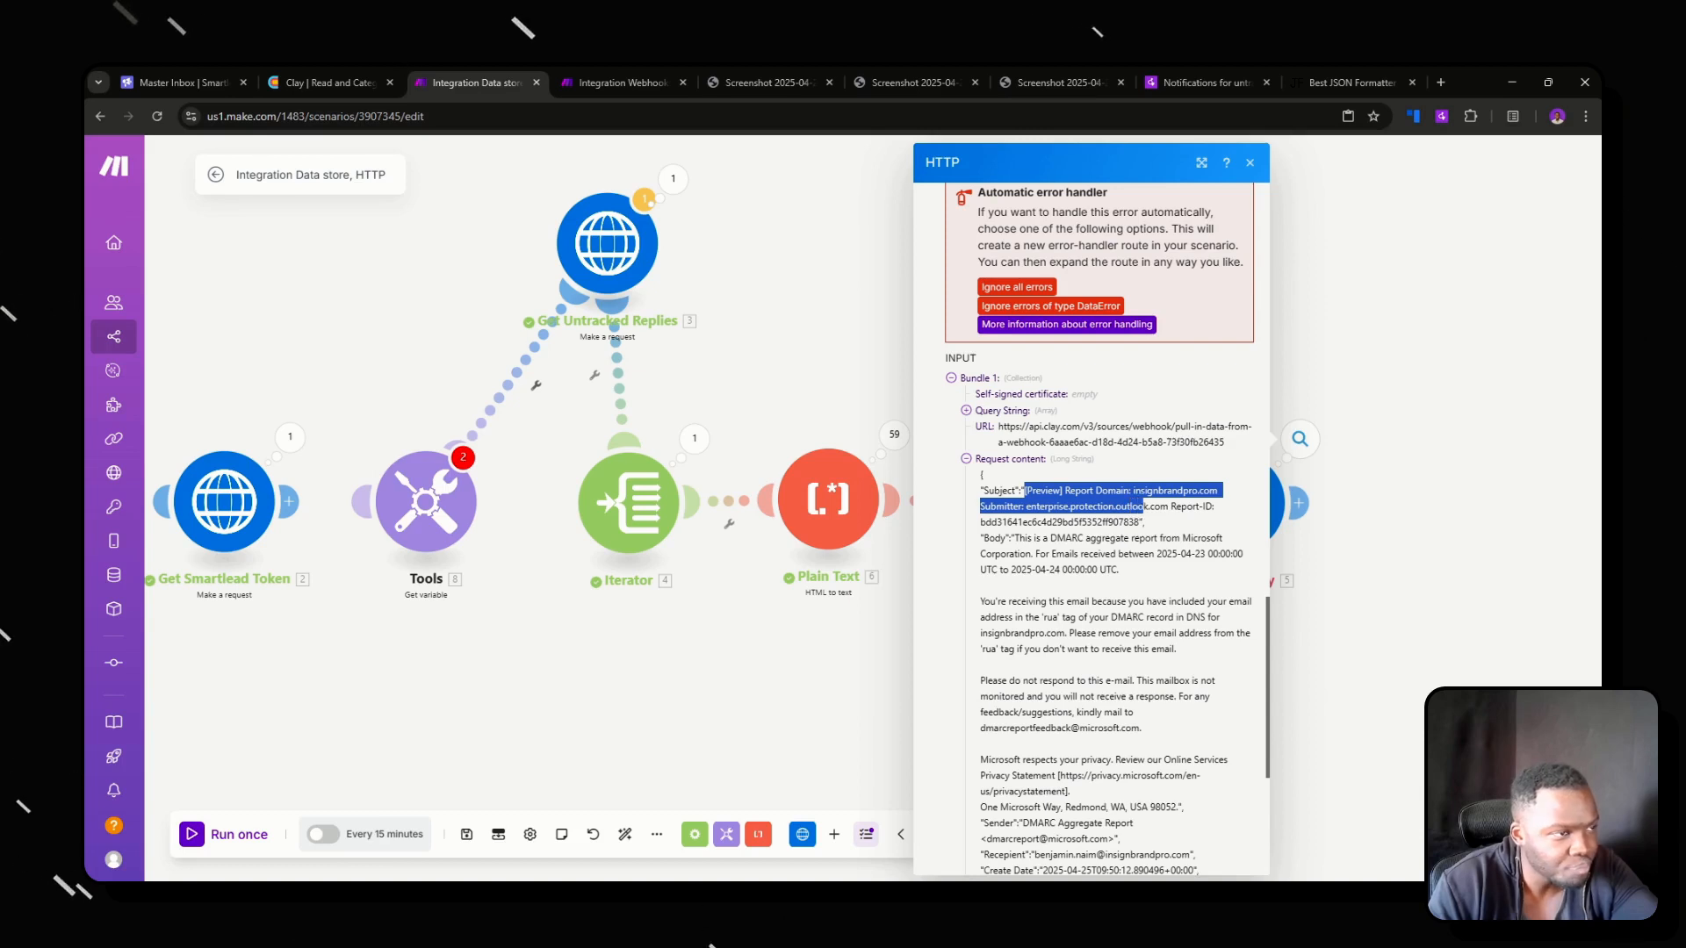
left_click_drag(1138, 506, 1199, 507)
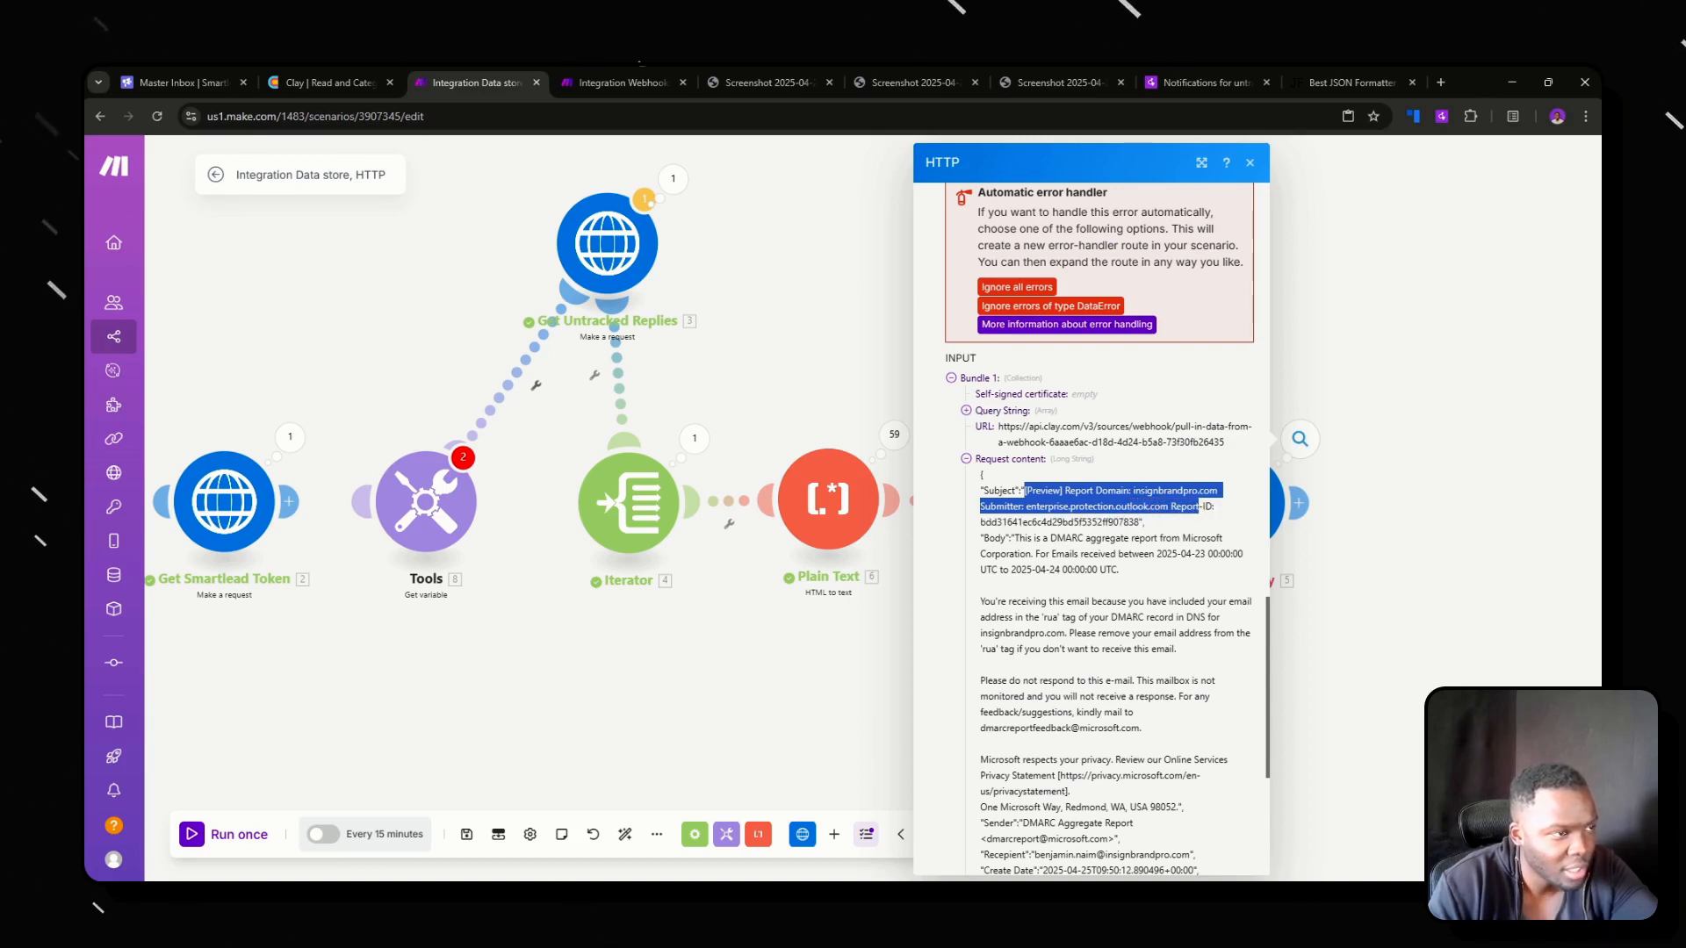
left_click_drag(1017, 538, 1058, 602)
scroll(1059, 602, "down", 2)
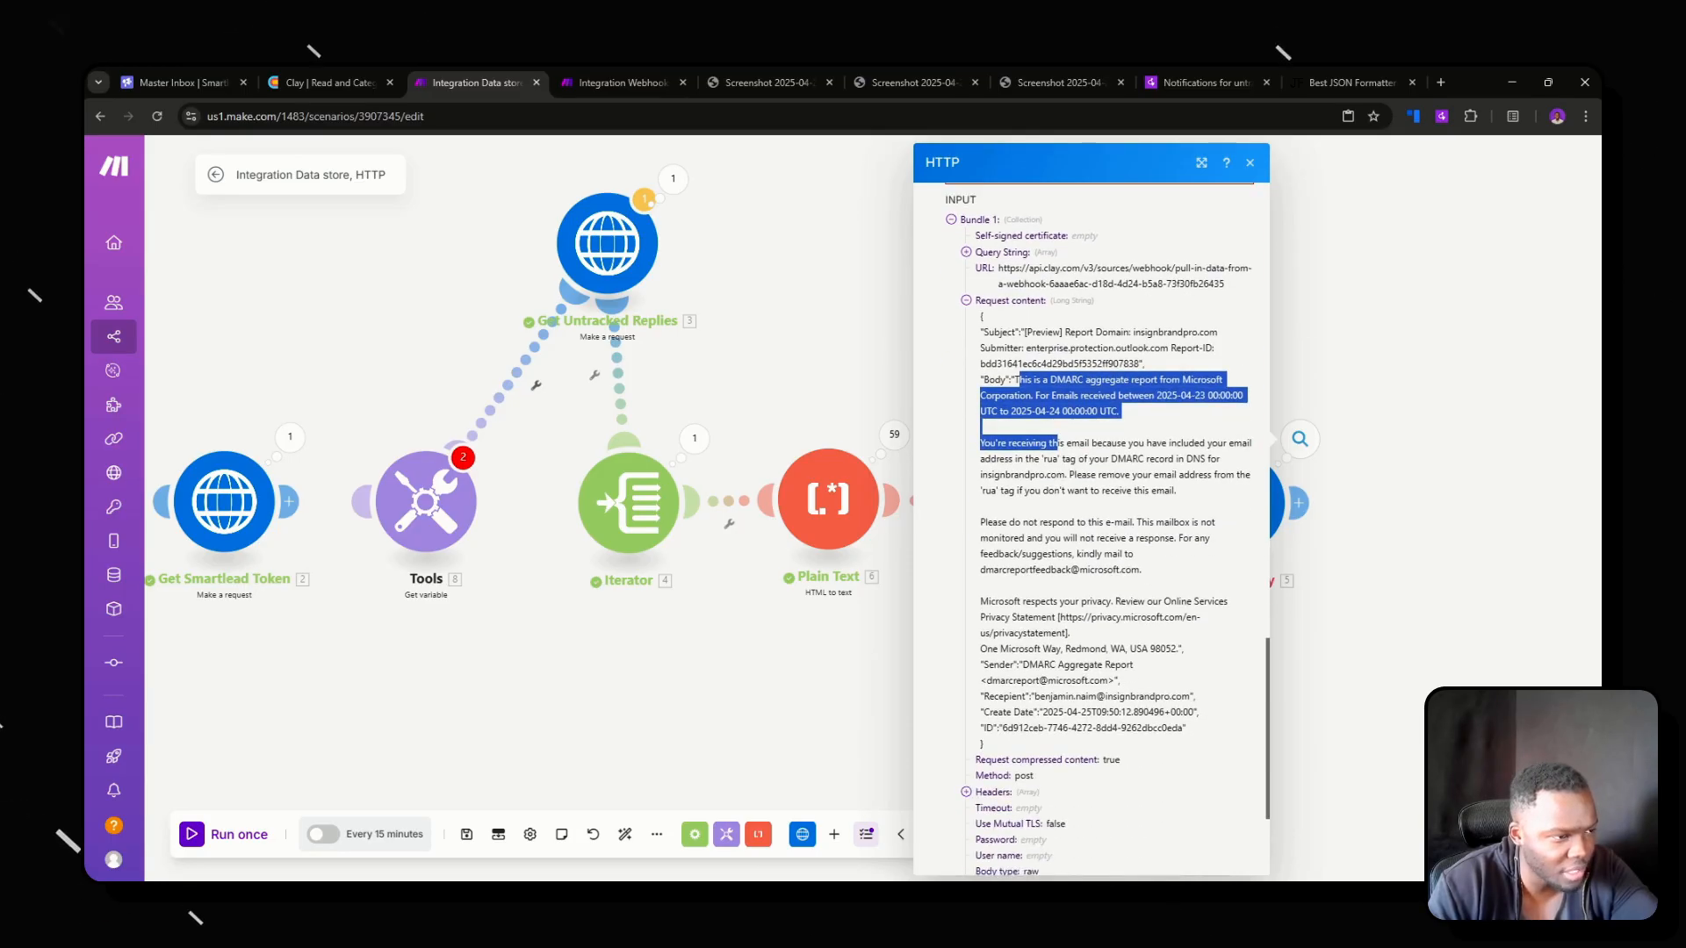
Copy the whole JSON request content of operation 59 and open ChatGPT in a new browser tab.
scroll(1089, 509, "down", 1)
left_click_drag(993, 669, 977, 241)
left_click(1440, 81)
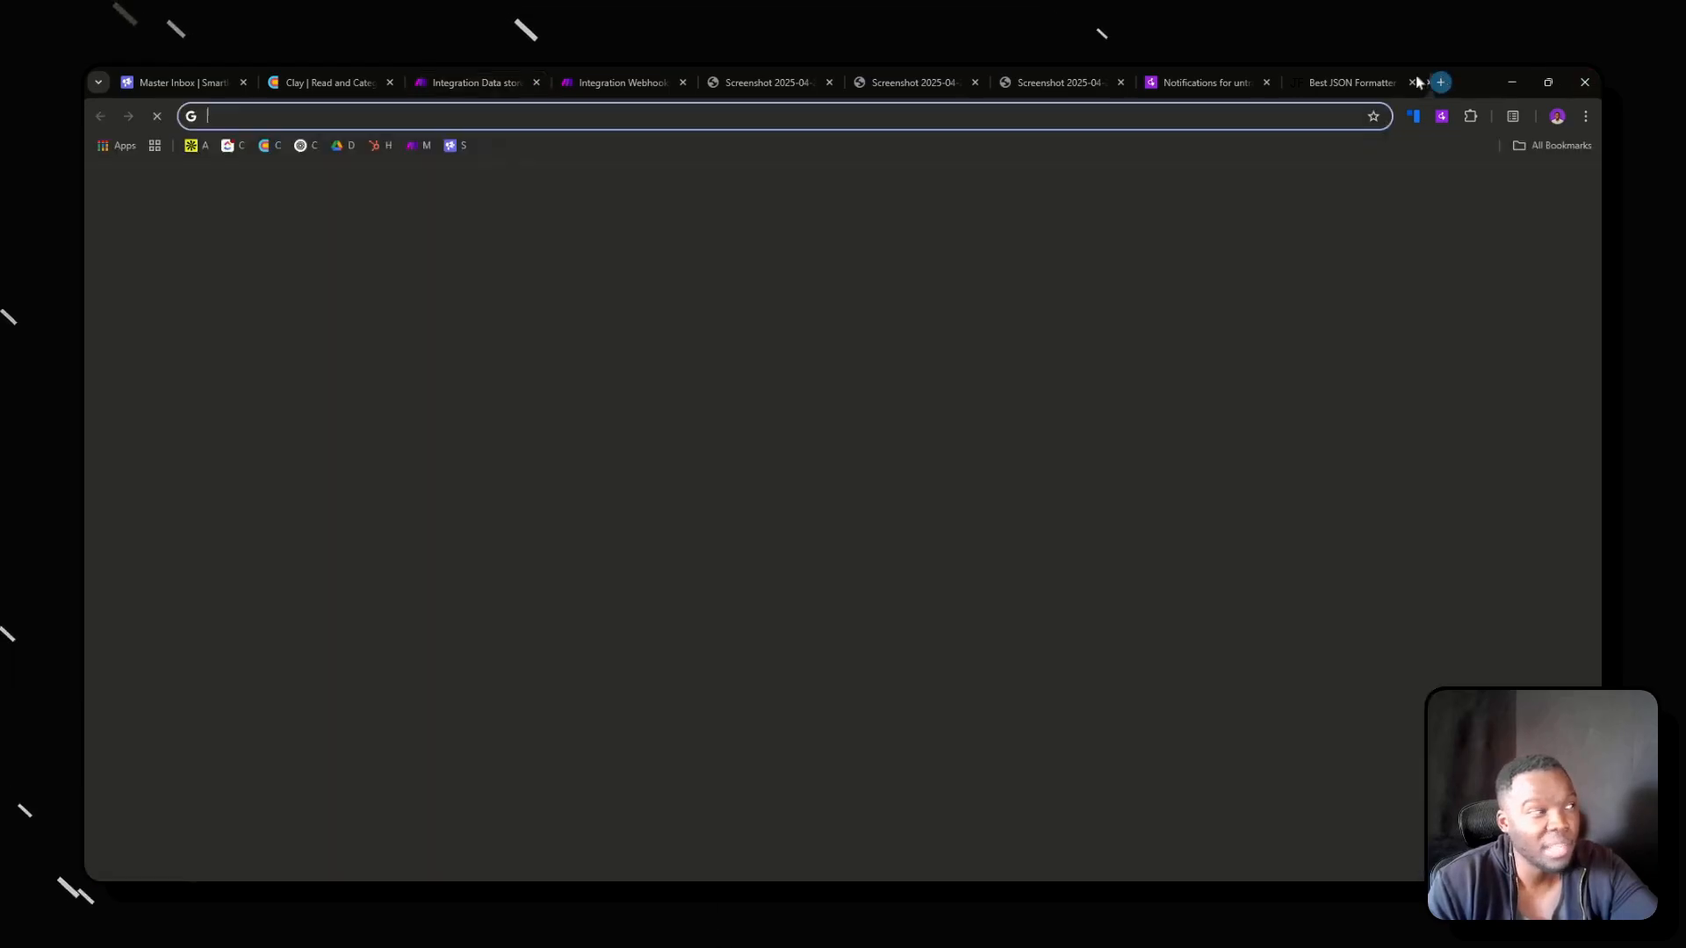
left_click(301, 145)
In JSON Formatter, replace the existing input with the copied request content to check its validity.
left_click(1196, 81)
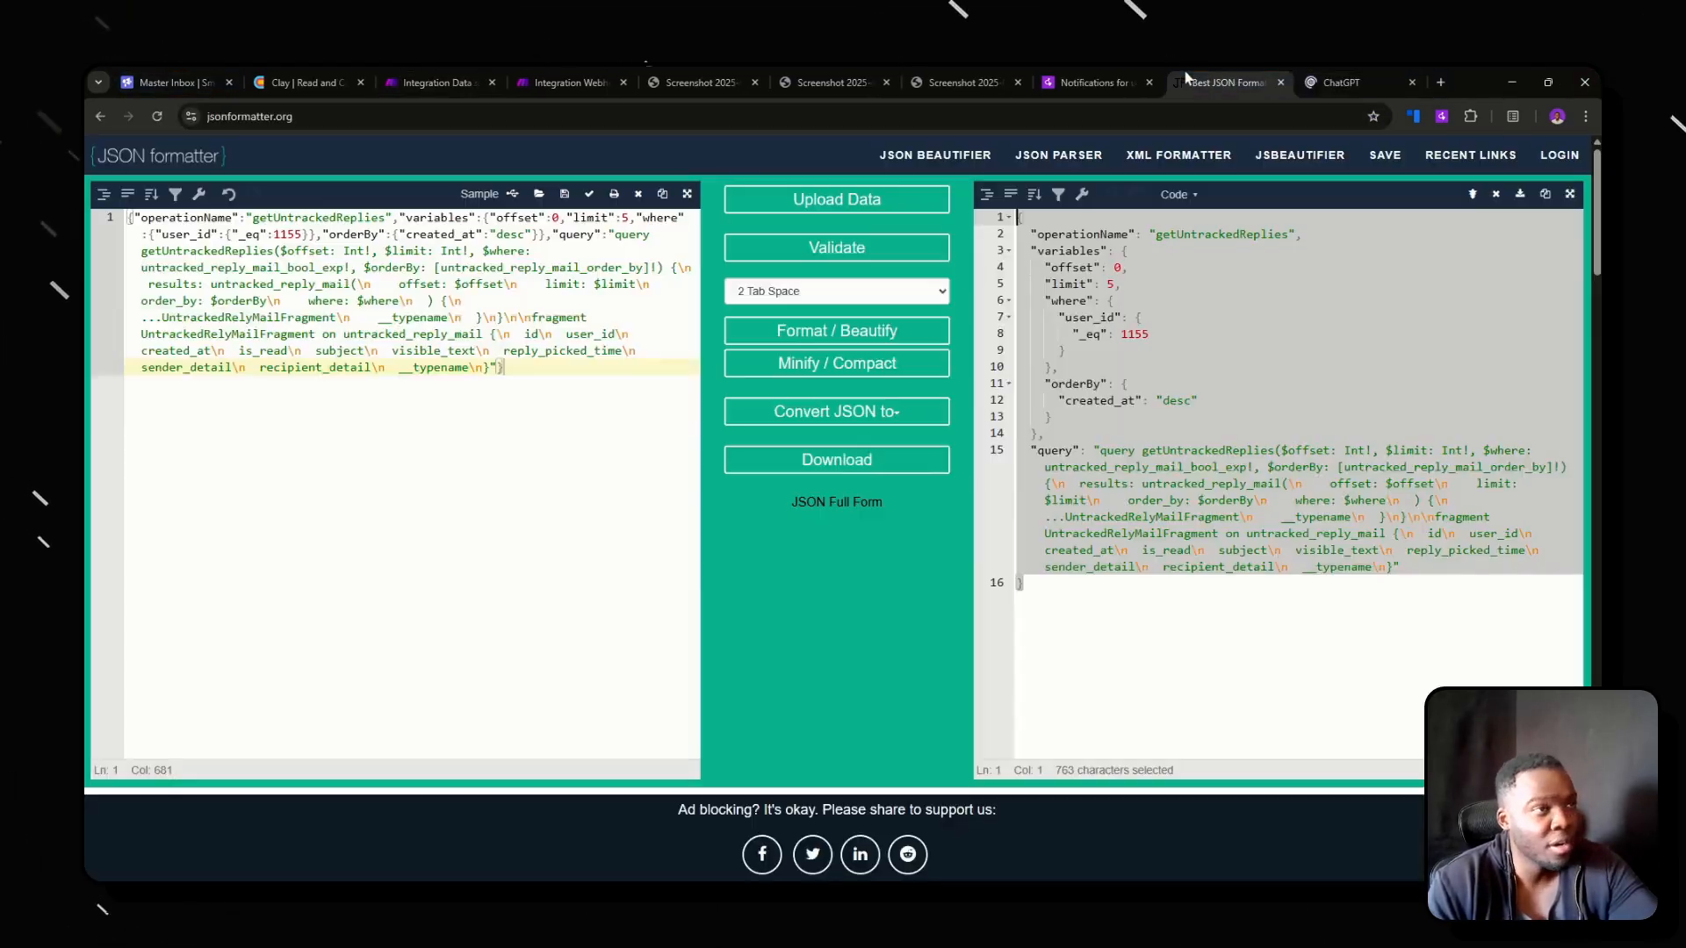
key("ctrl+a")
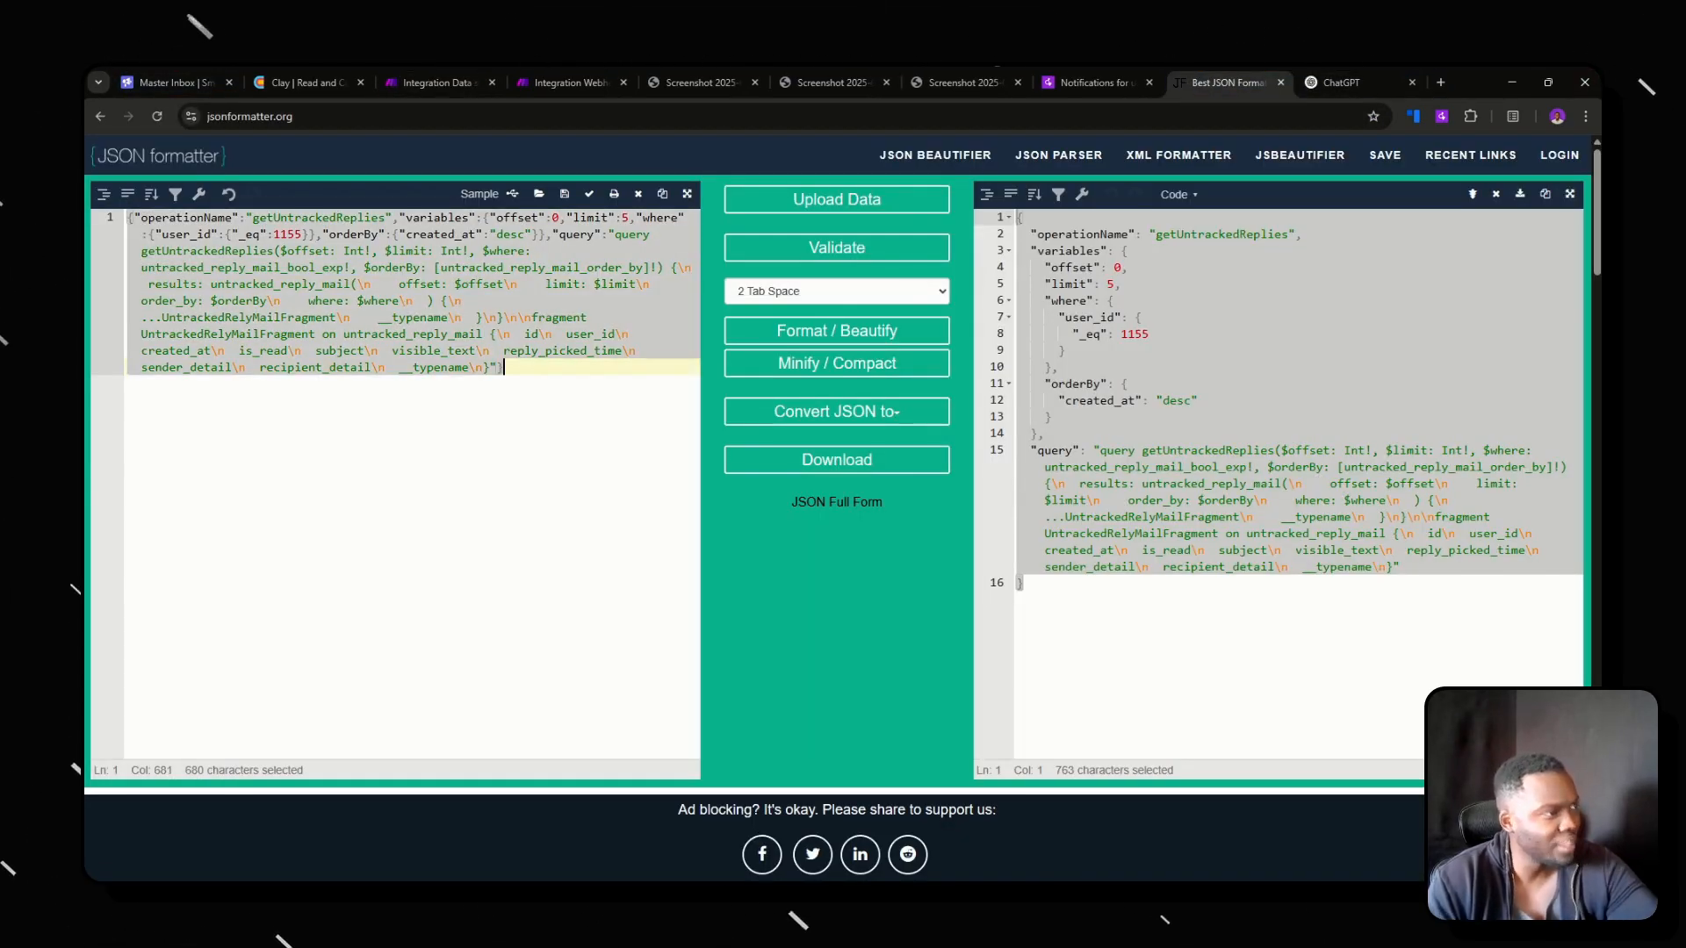
key("BackSpace")
key("ctrl+v")
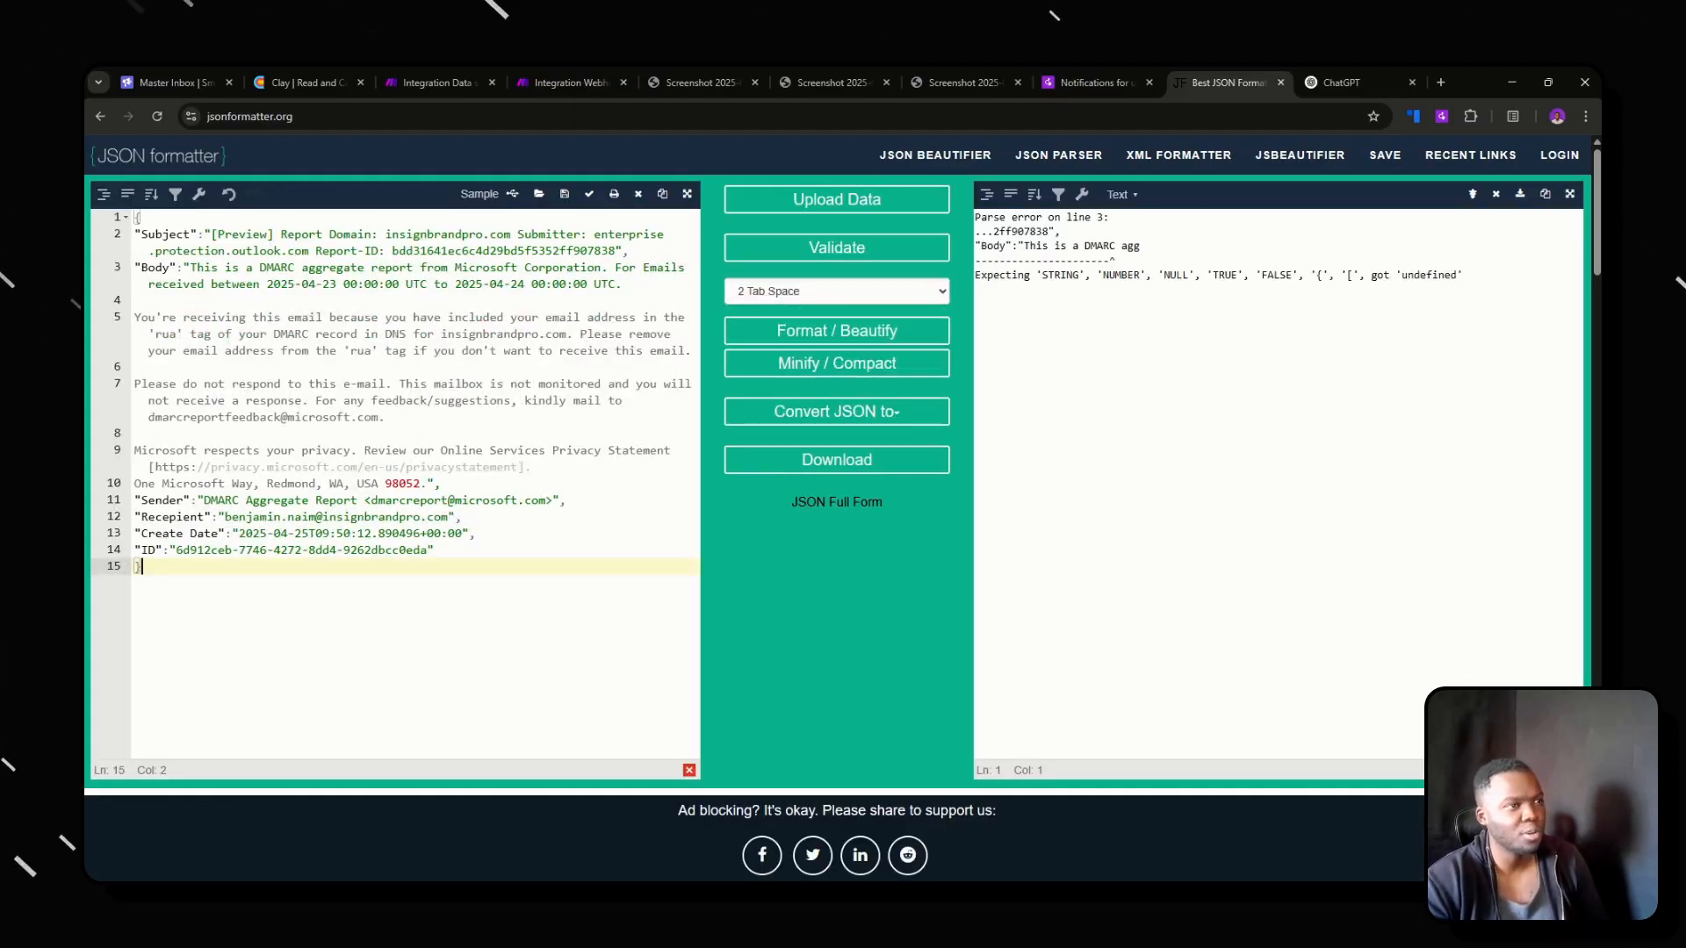
In ChatGPT, dismiss the deep research offer and ask "what is the error here:" followed by the copied request content.
left_click(1352, 83)
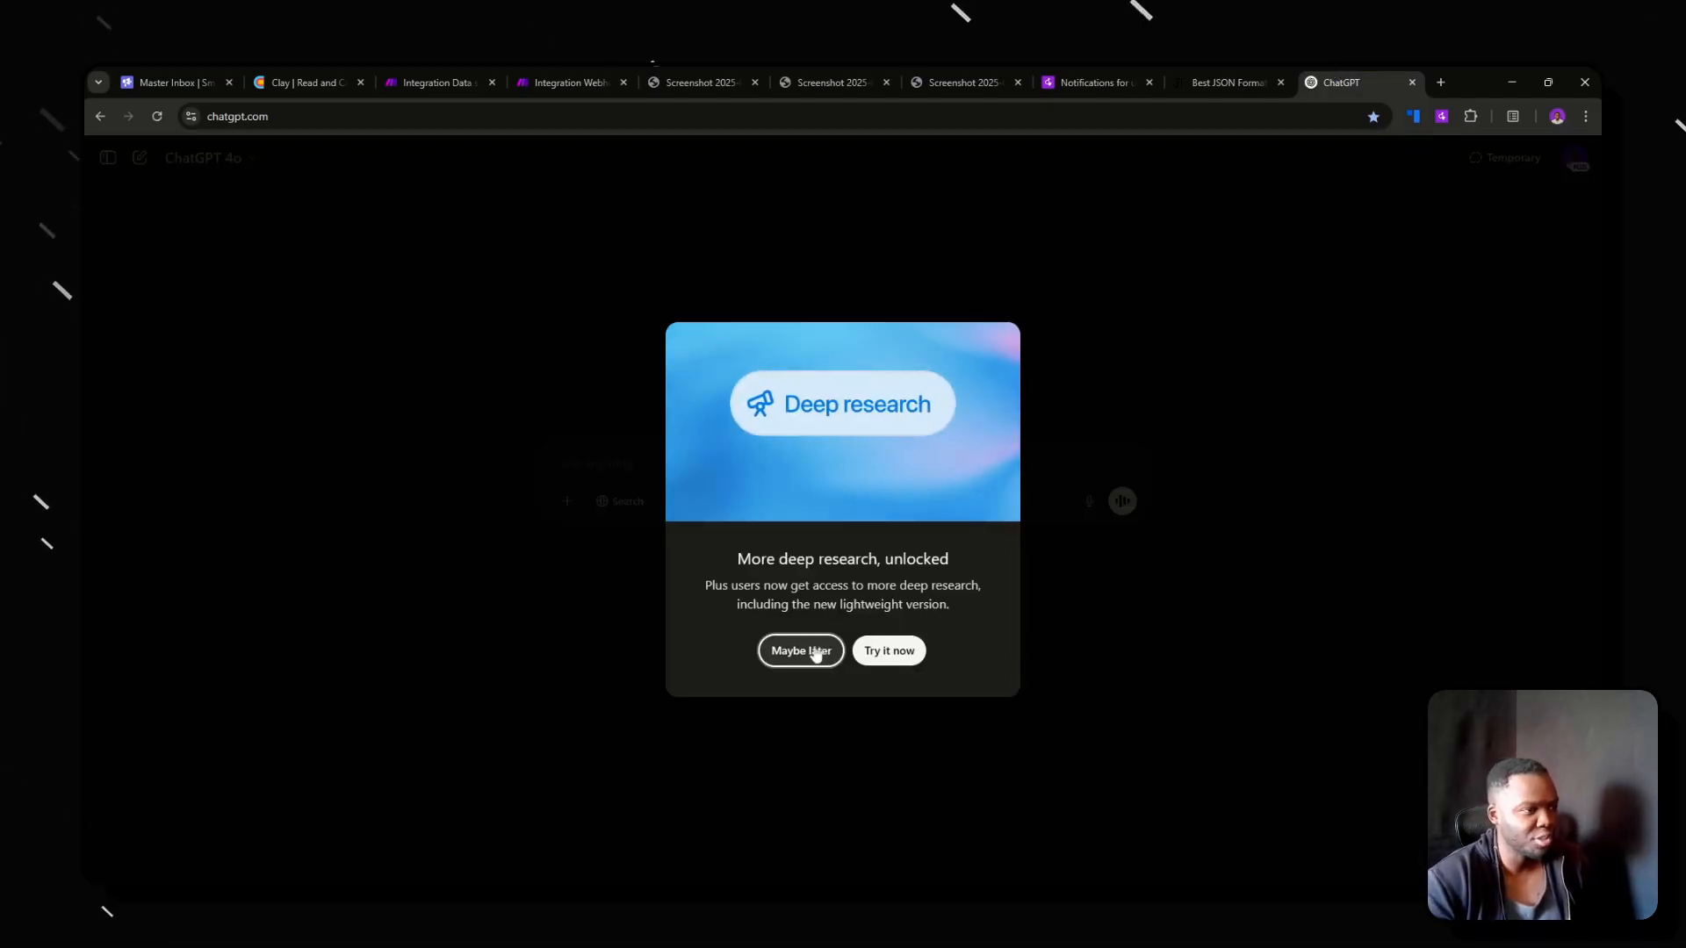
left_click(817, 651)
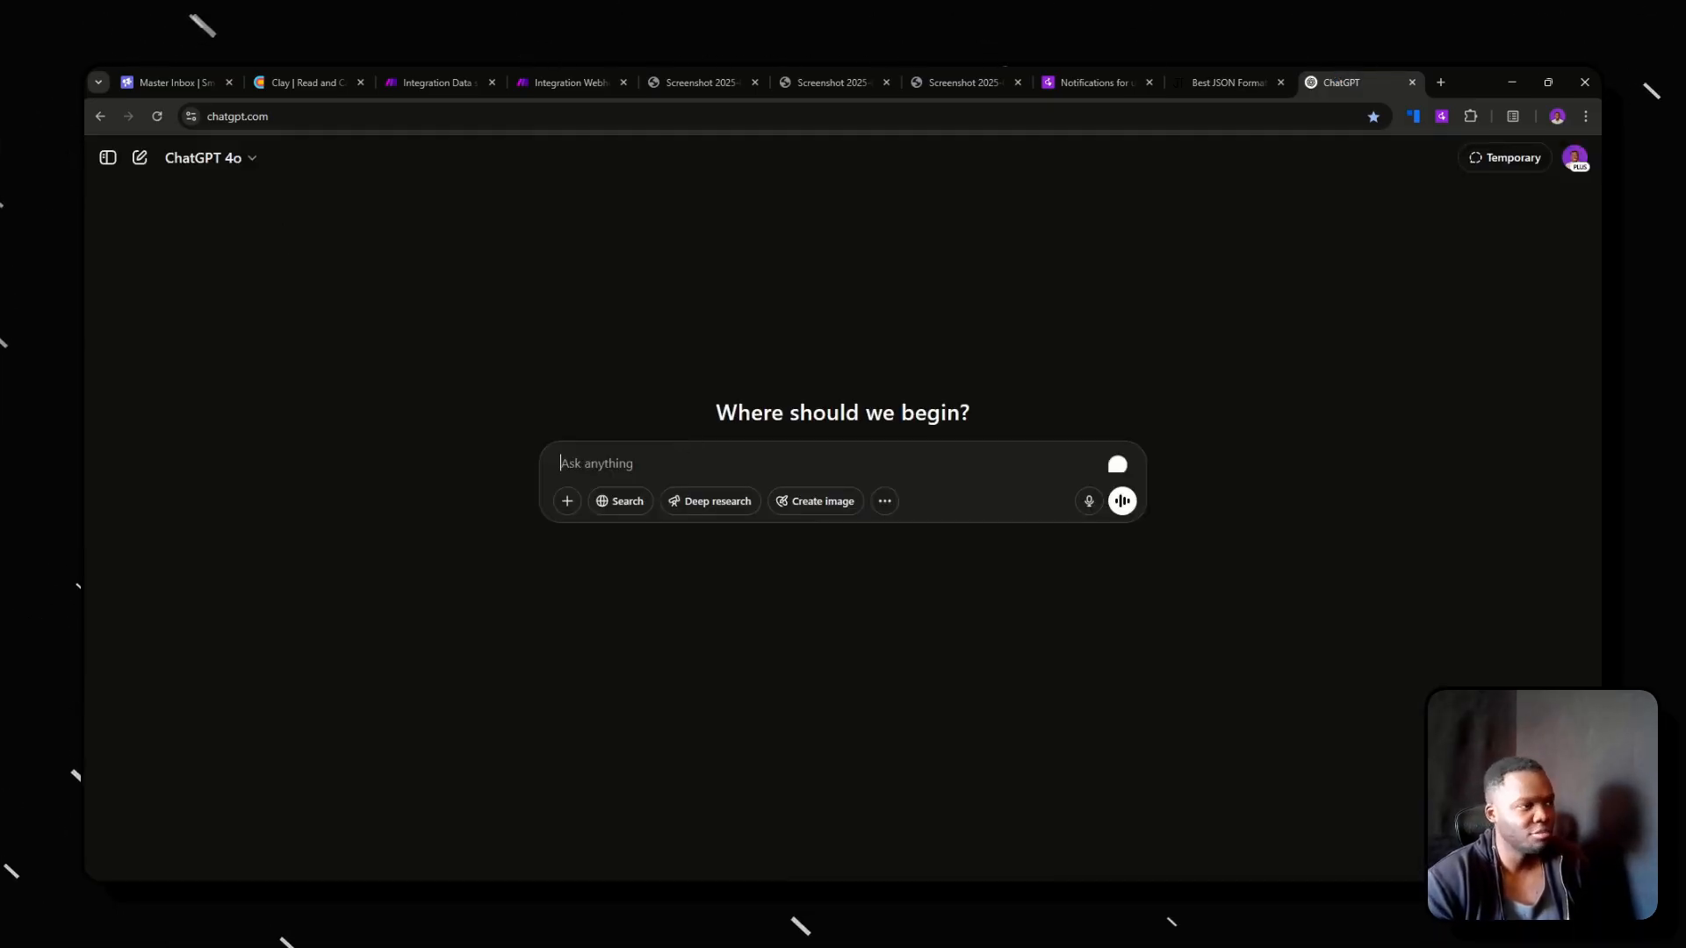
type("what is the e")
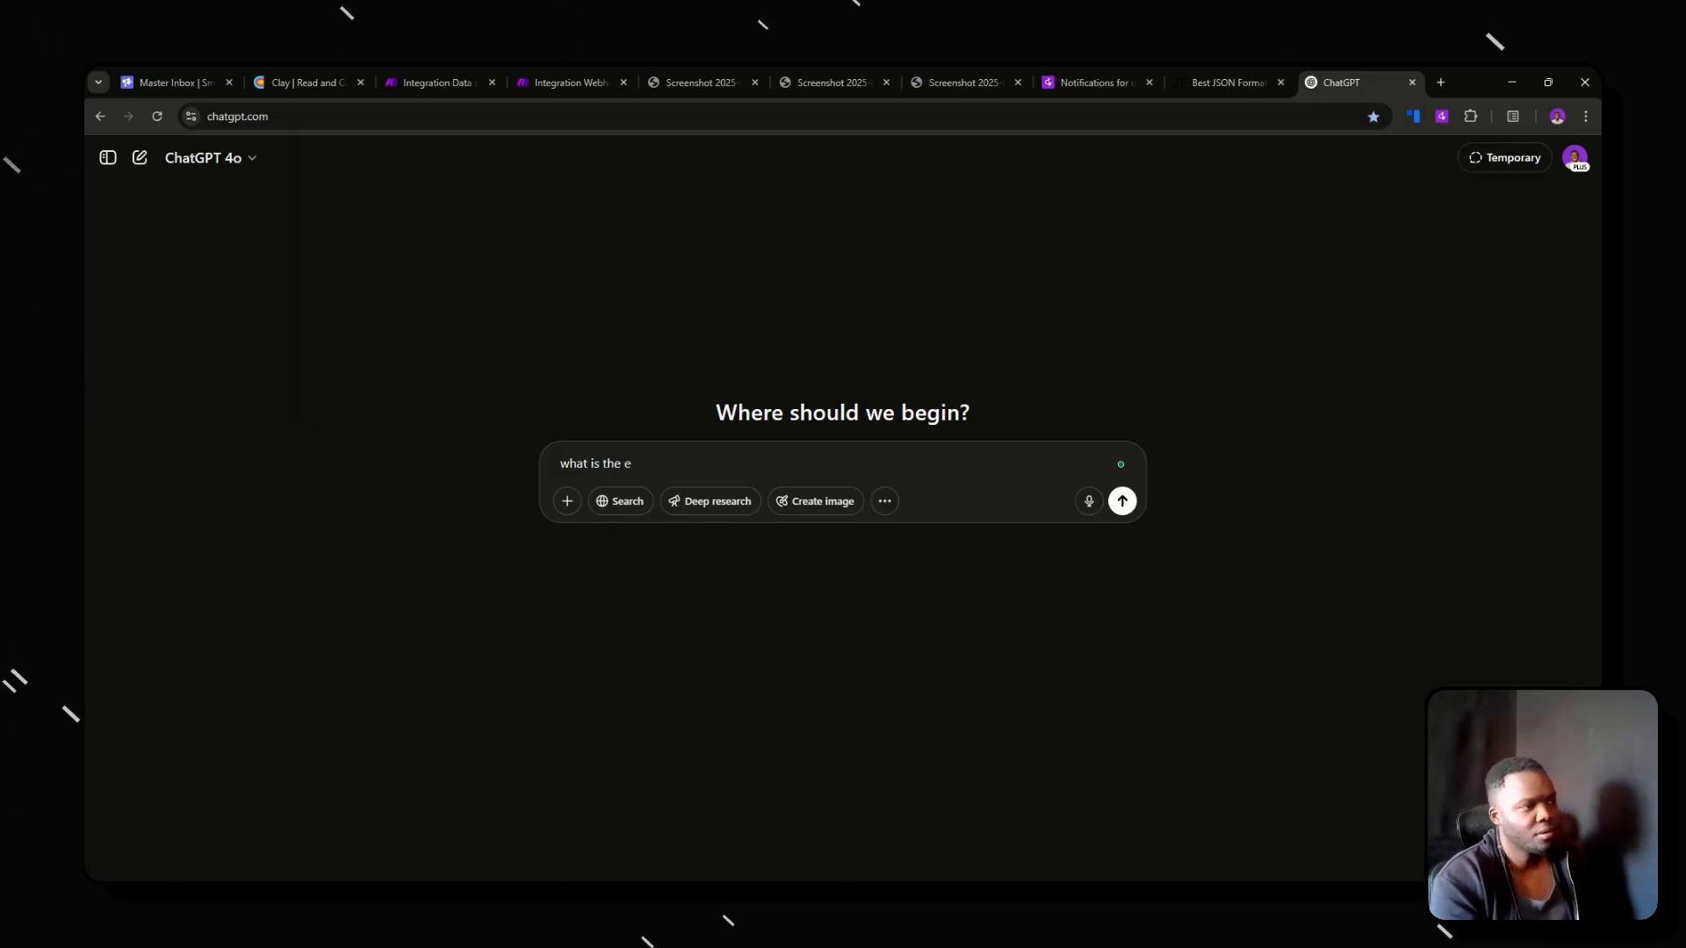
type(":")
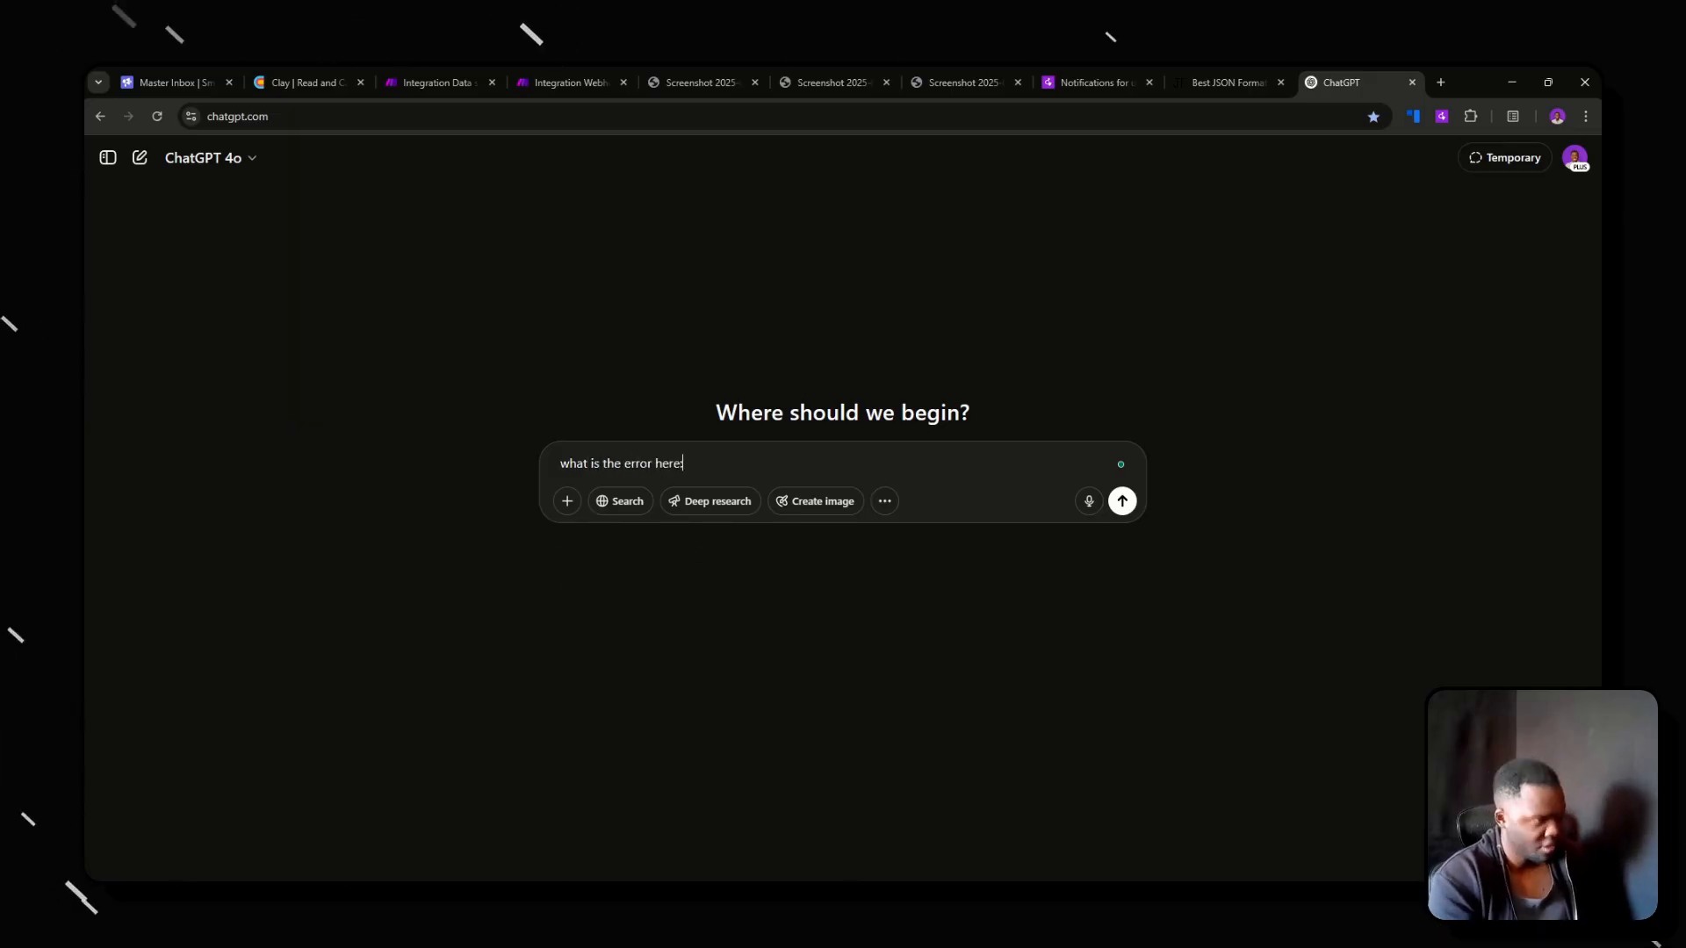
key("shift+Return")
key("shift+Return")
key("ctrl+v")
key("Return")
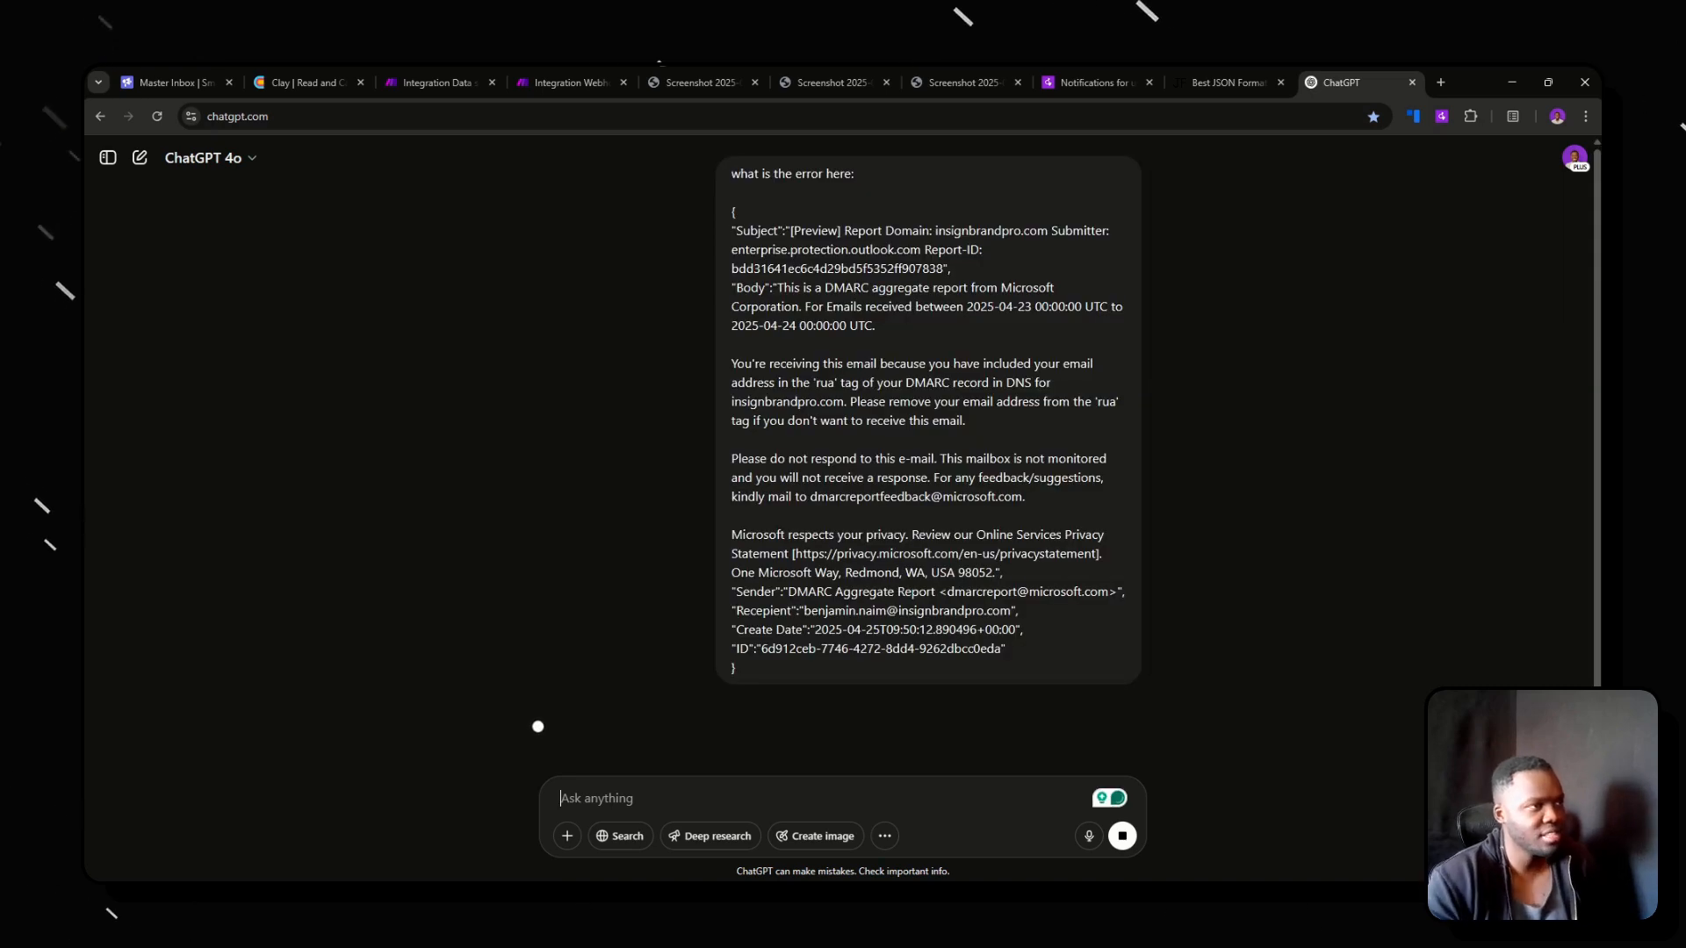
Read ChatGPT's explanation and corrected JSON, comparing them with the submitted request content.
scroll(682, 550, "down", 2)
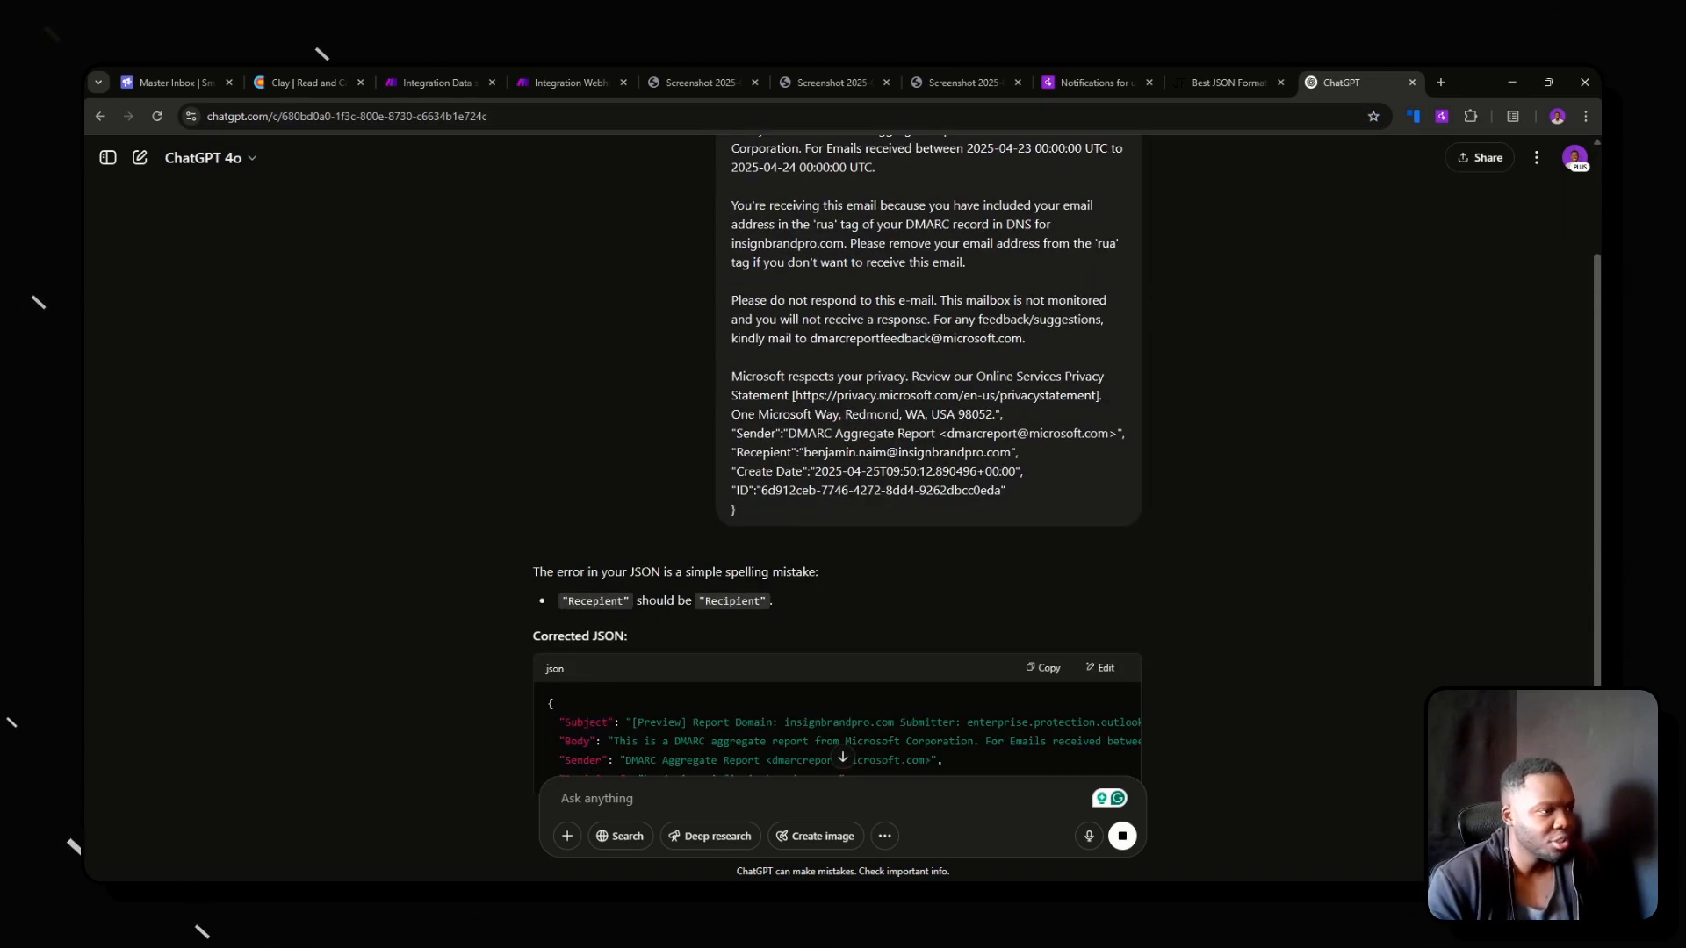
scroll(795, 570, "up", 2)
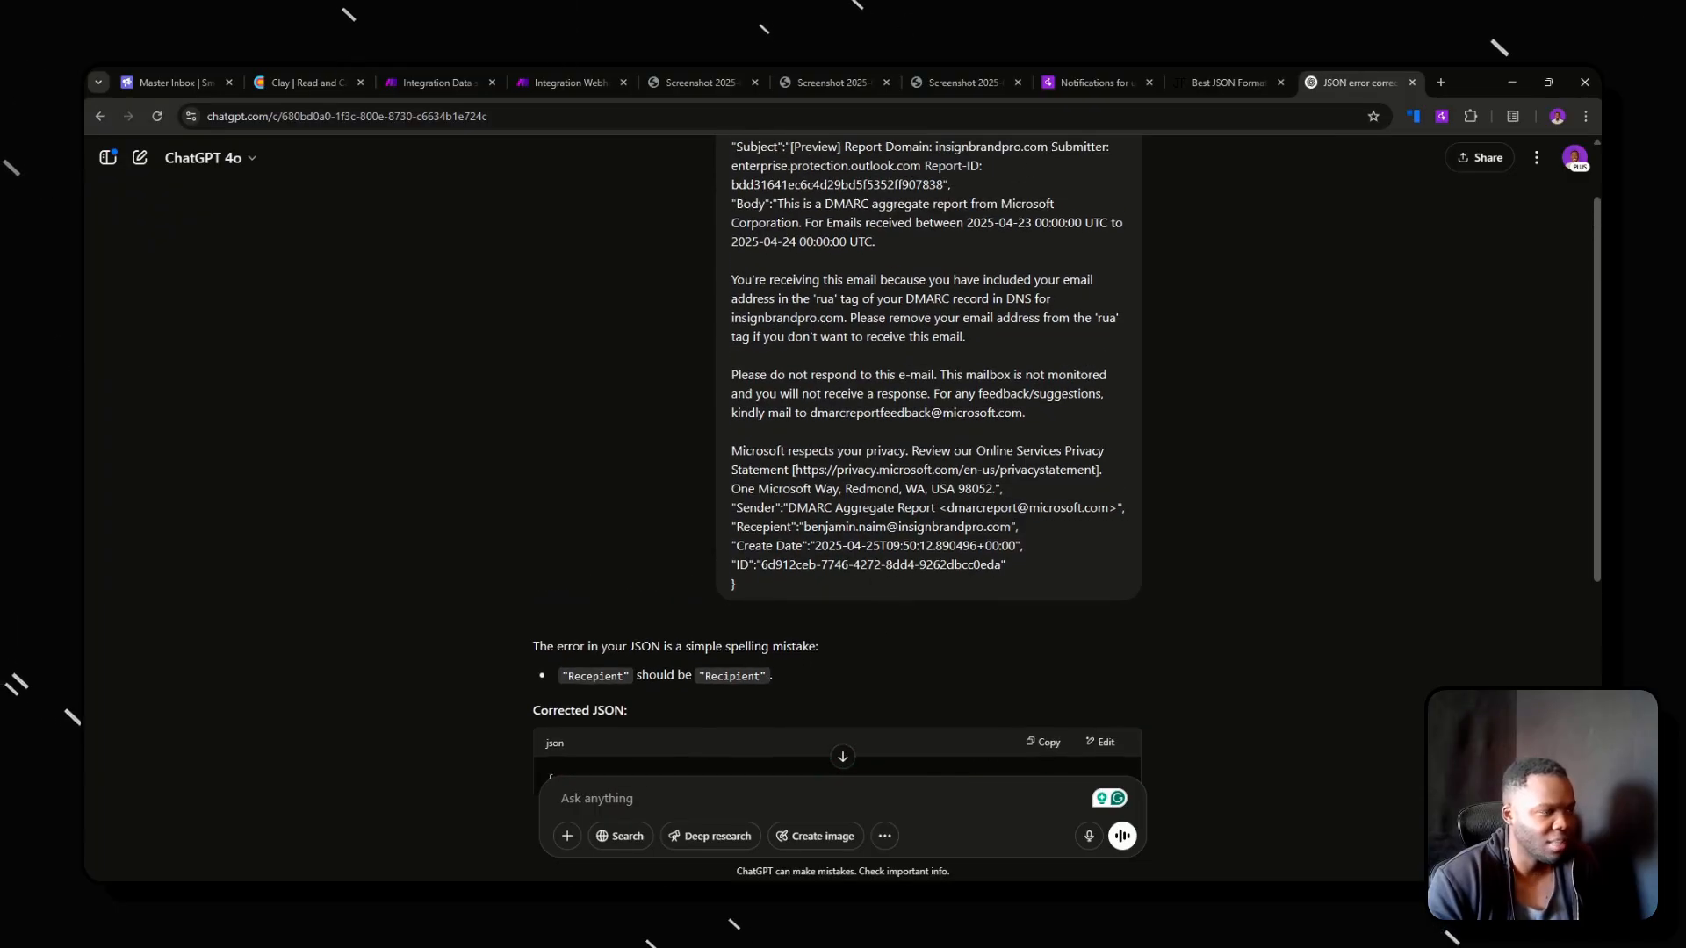
scroll(773, 553, "down", 5)
scroll(760, 546, "up", 2)
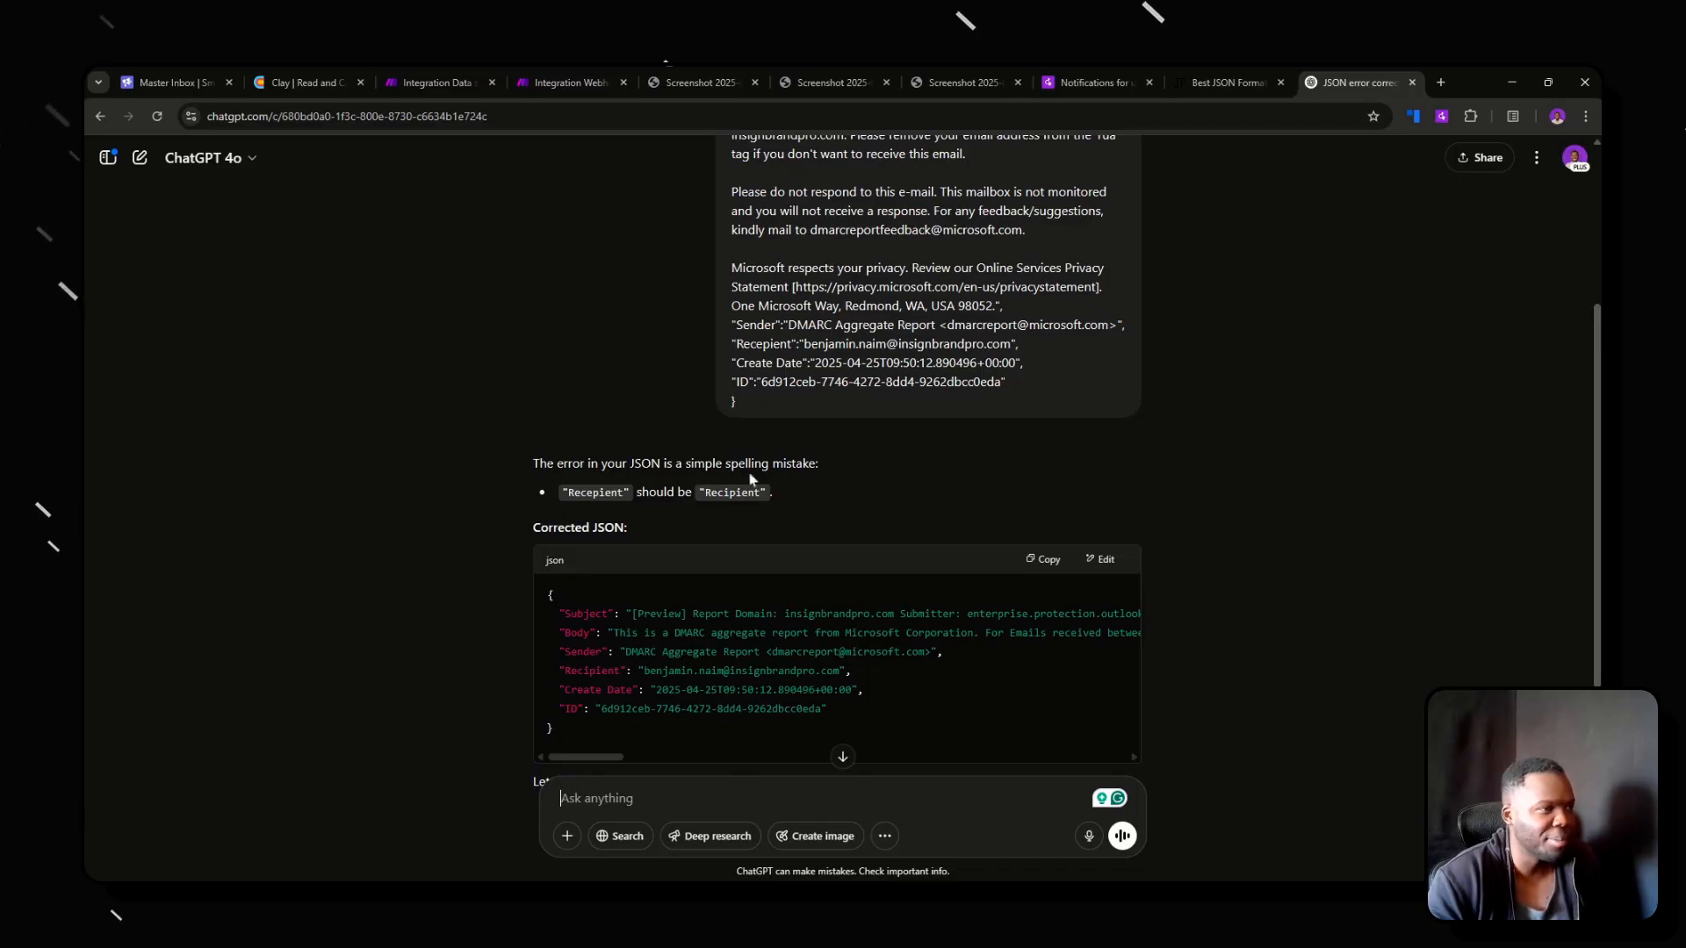
scroll(750, 478, "up", 3)
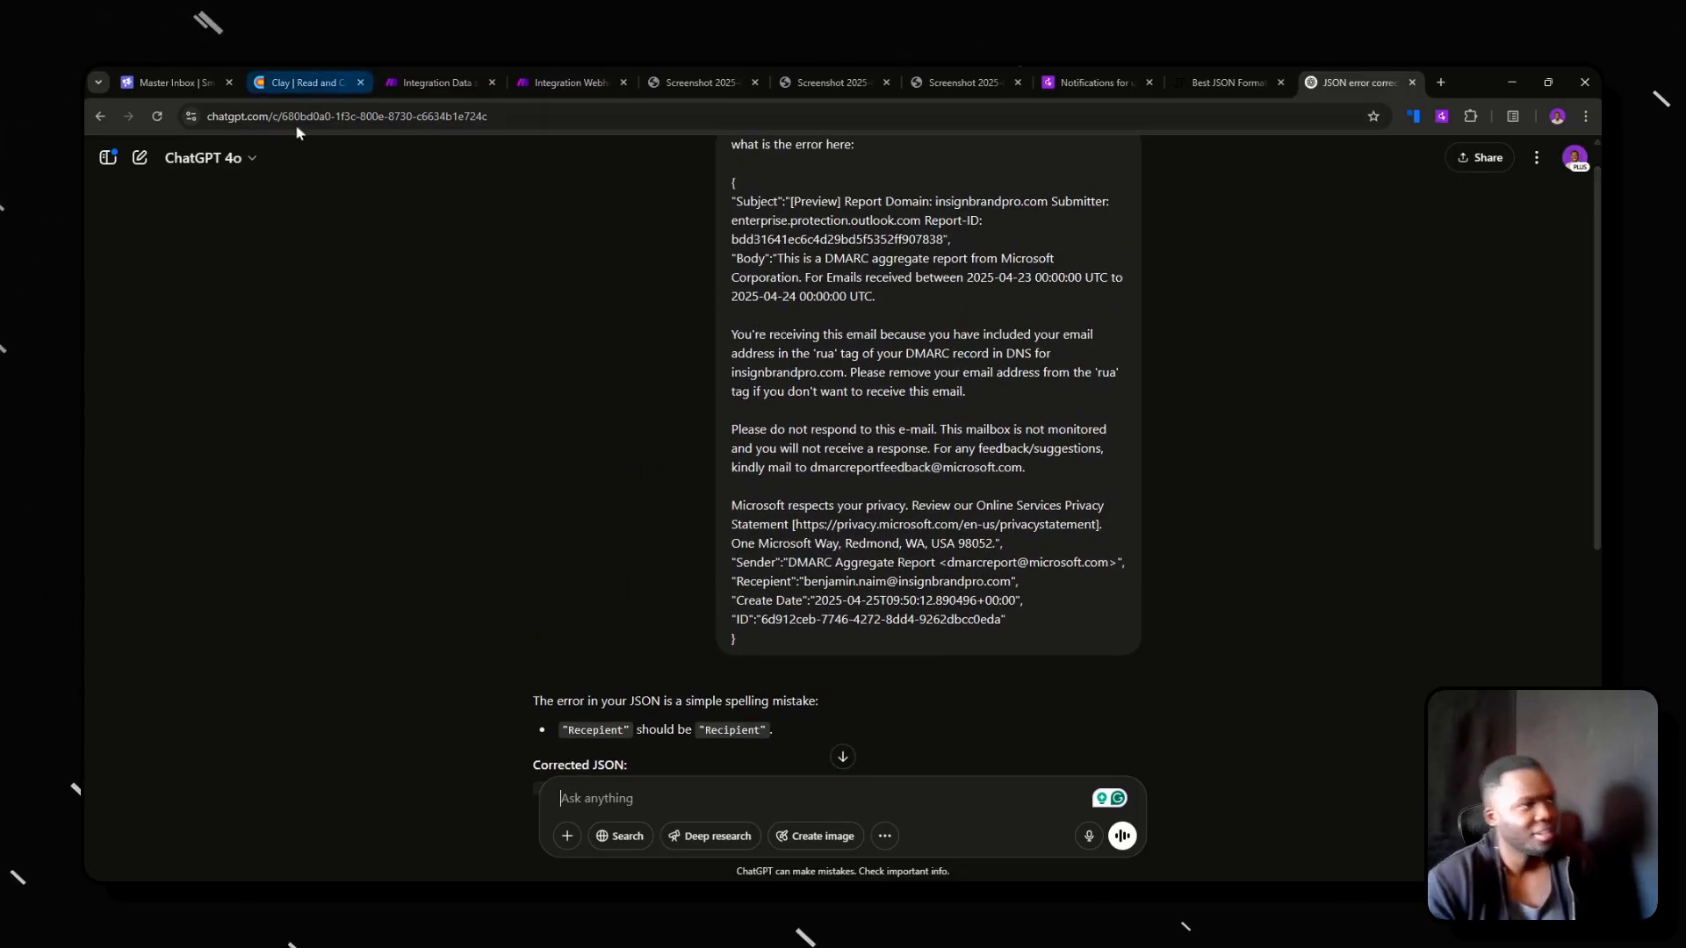
Return to Make and recheck operation 59's error message against the request content sent to Clay.
left_click(425, 82)
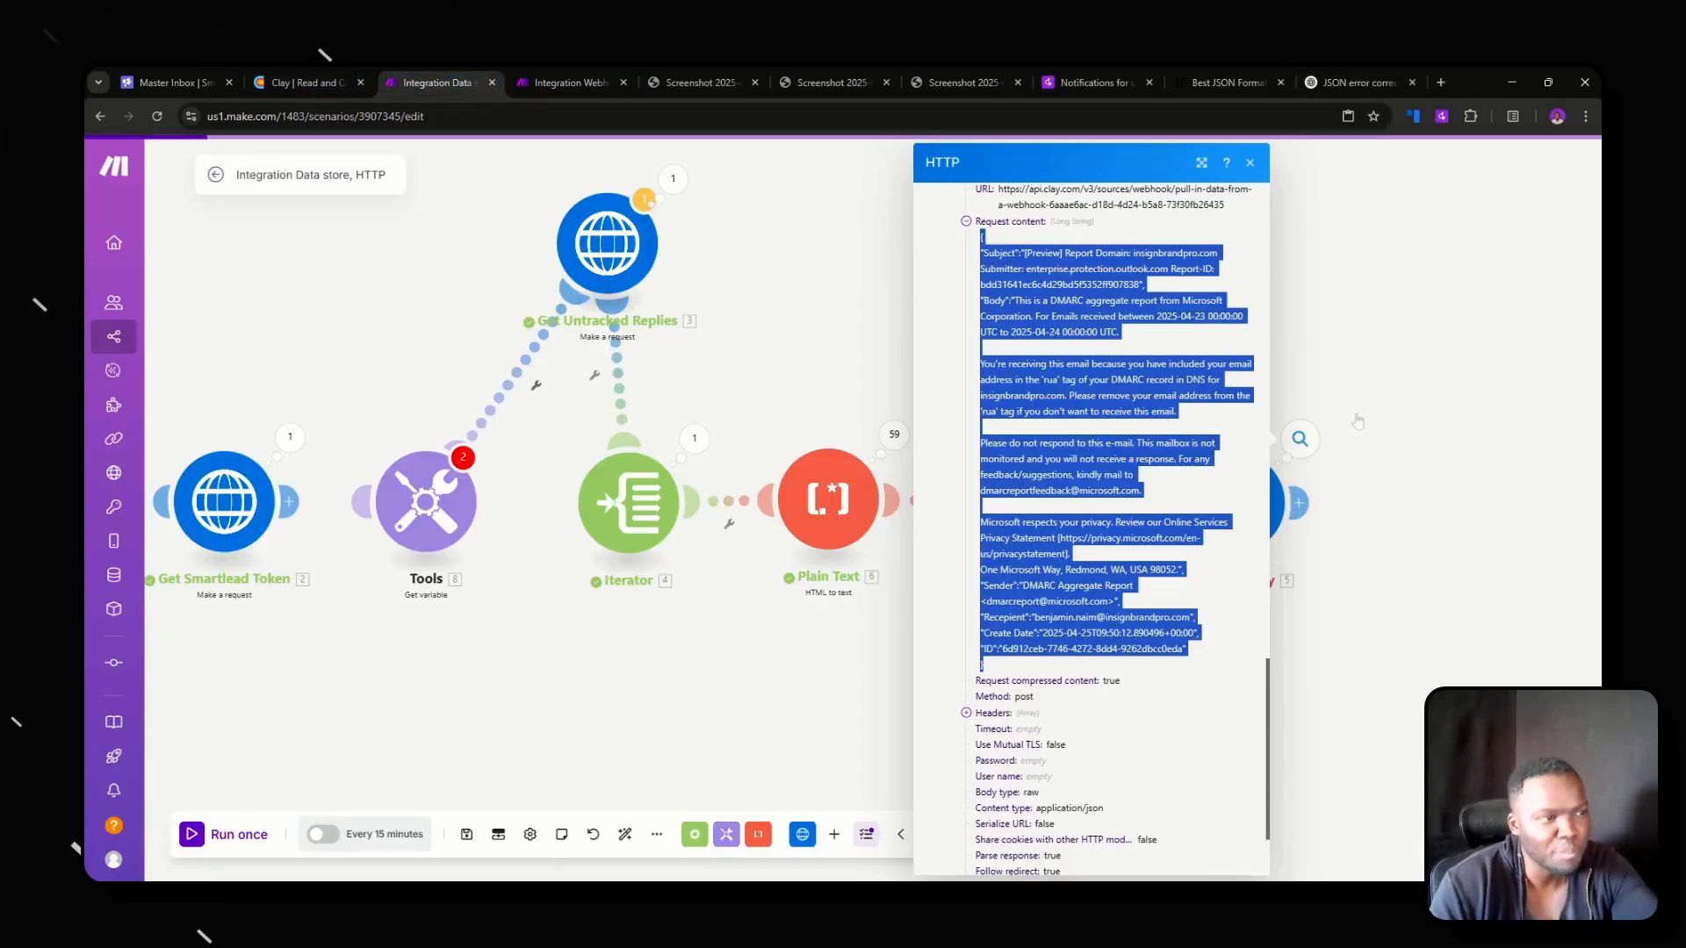
scroll(1042, 367, "up", 4)
scroll(1042, 368, "up", 2)
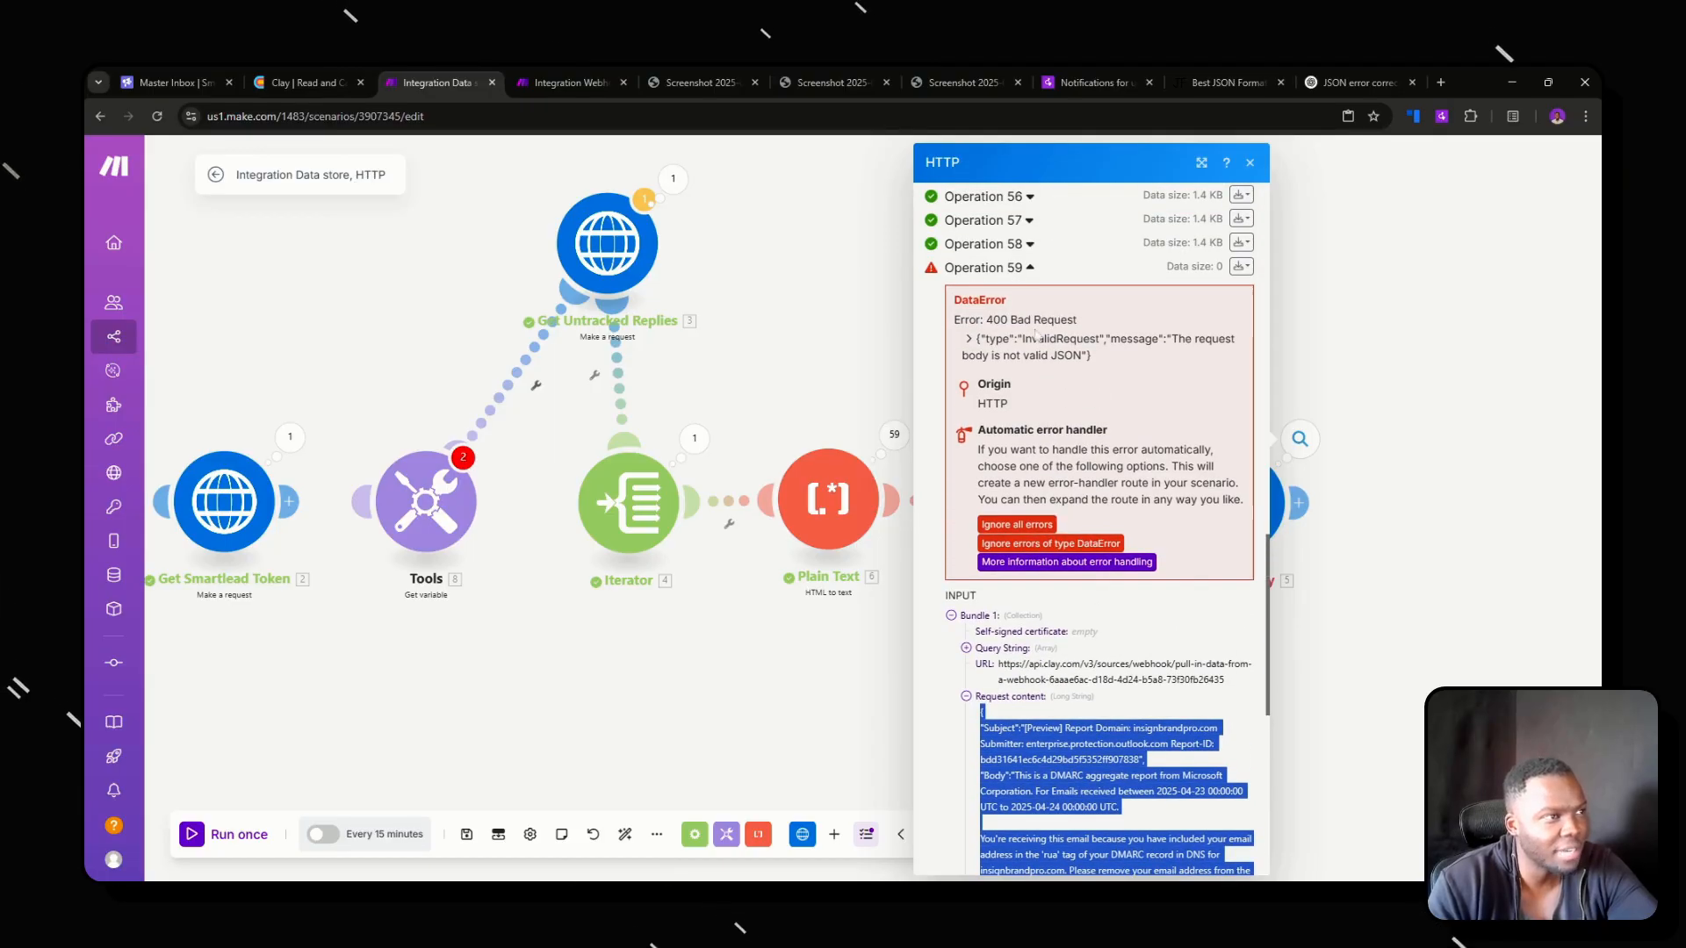
left_click_drag(1018, 339, 1082, 355)
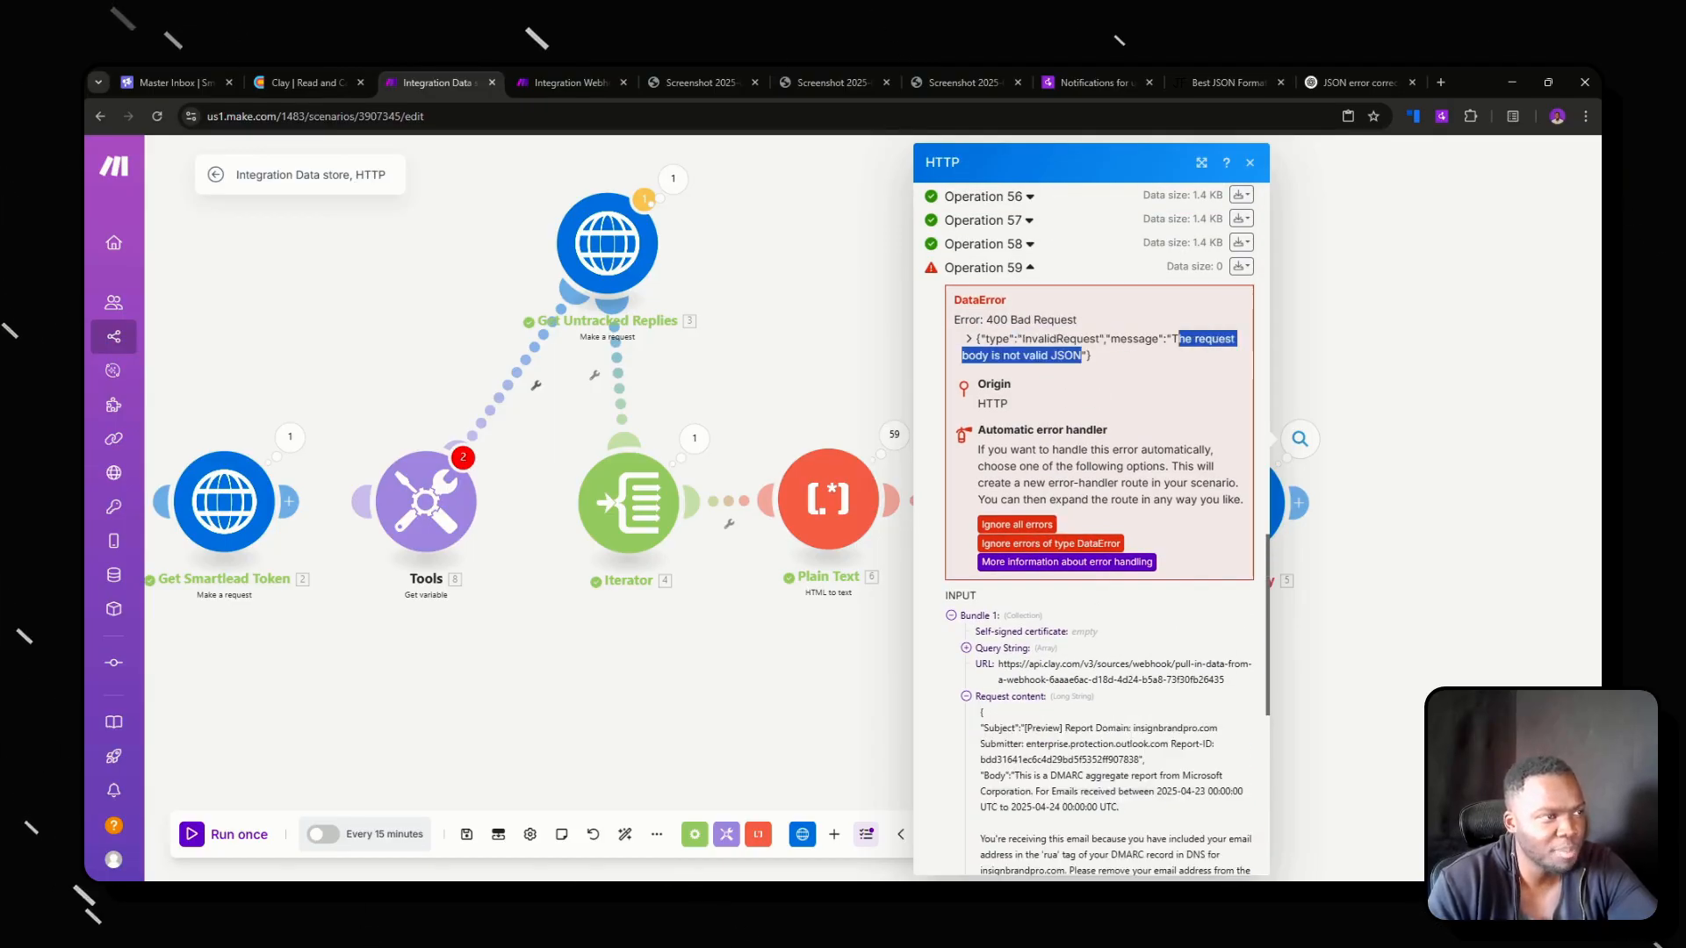
scroll(1000, 566, "down", 2)
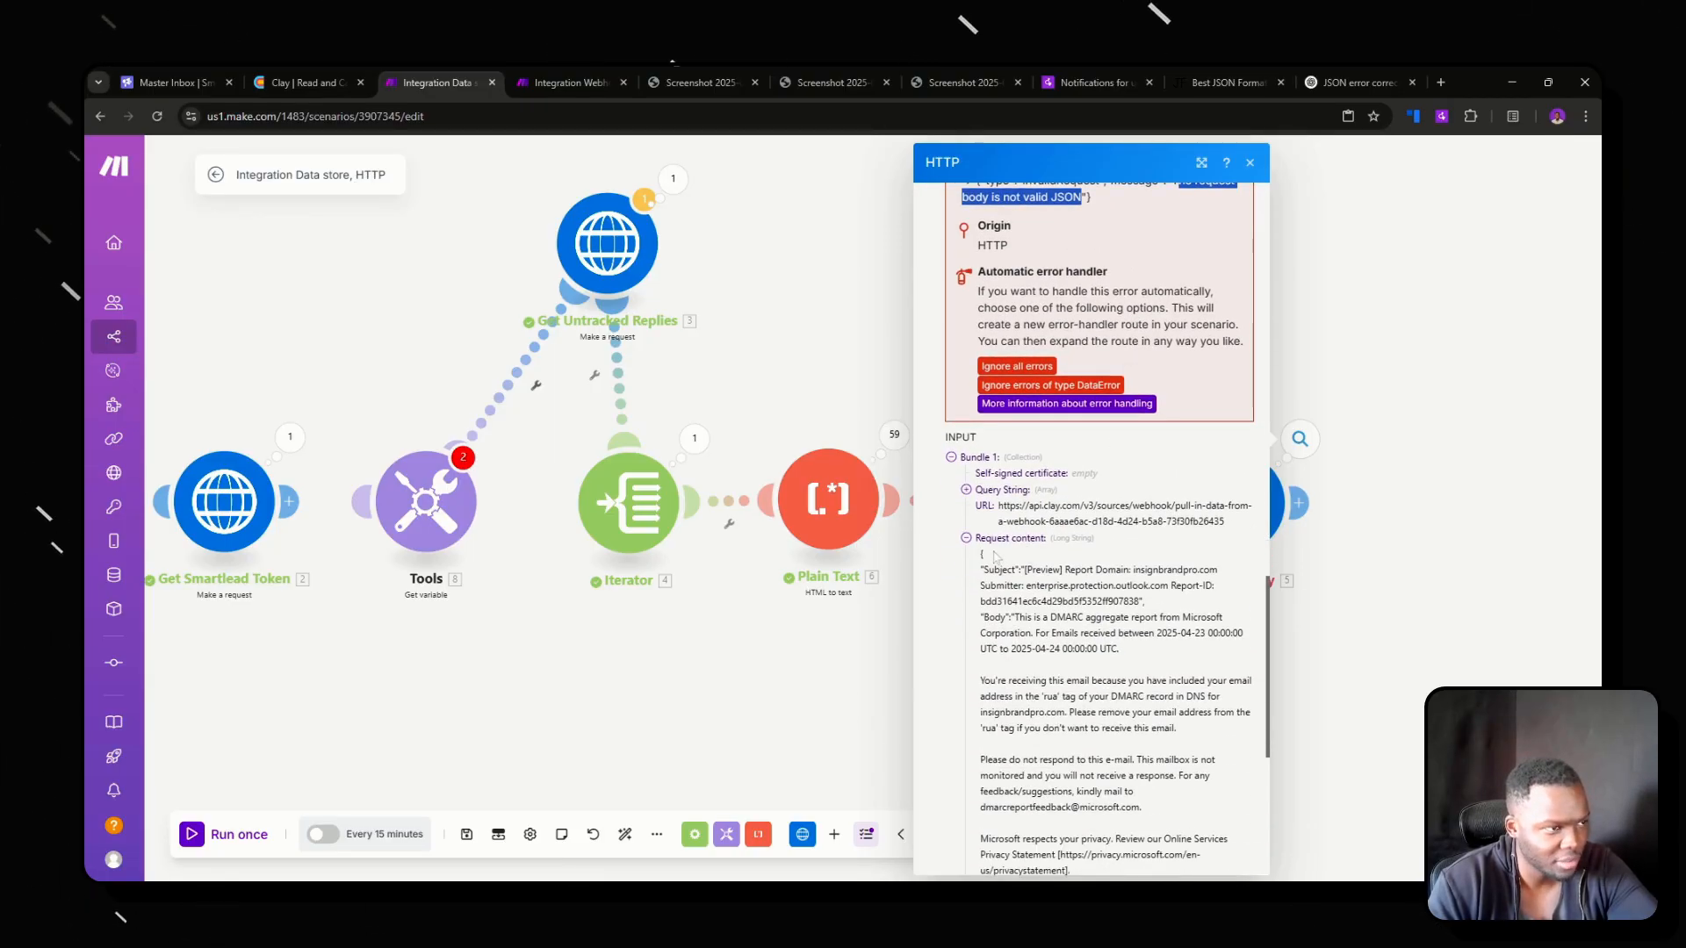
scroll(996, 557, "down", 2)
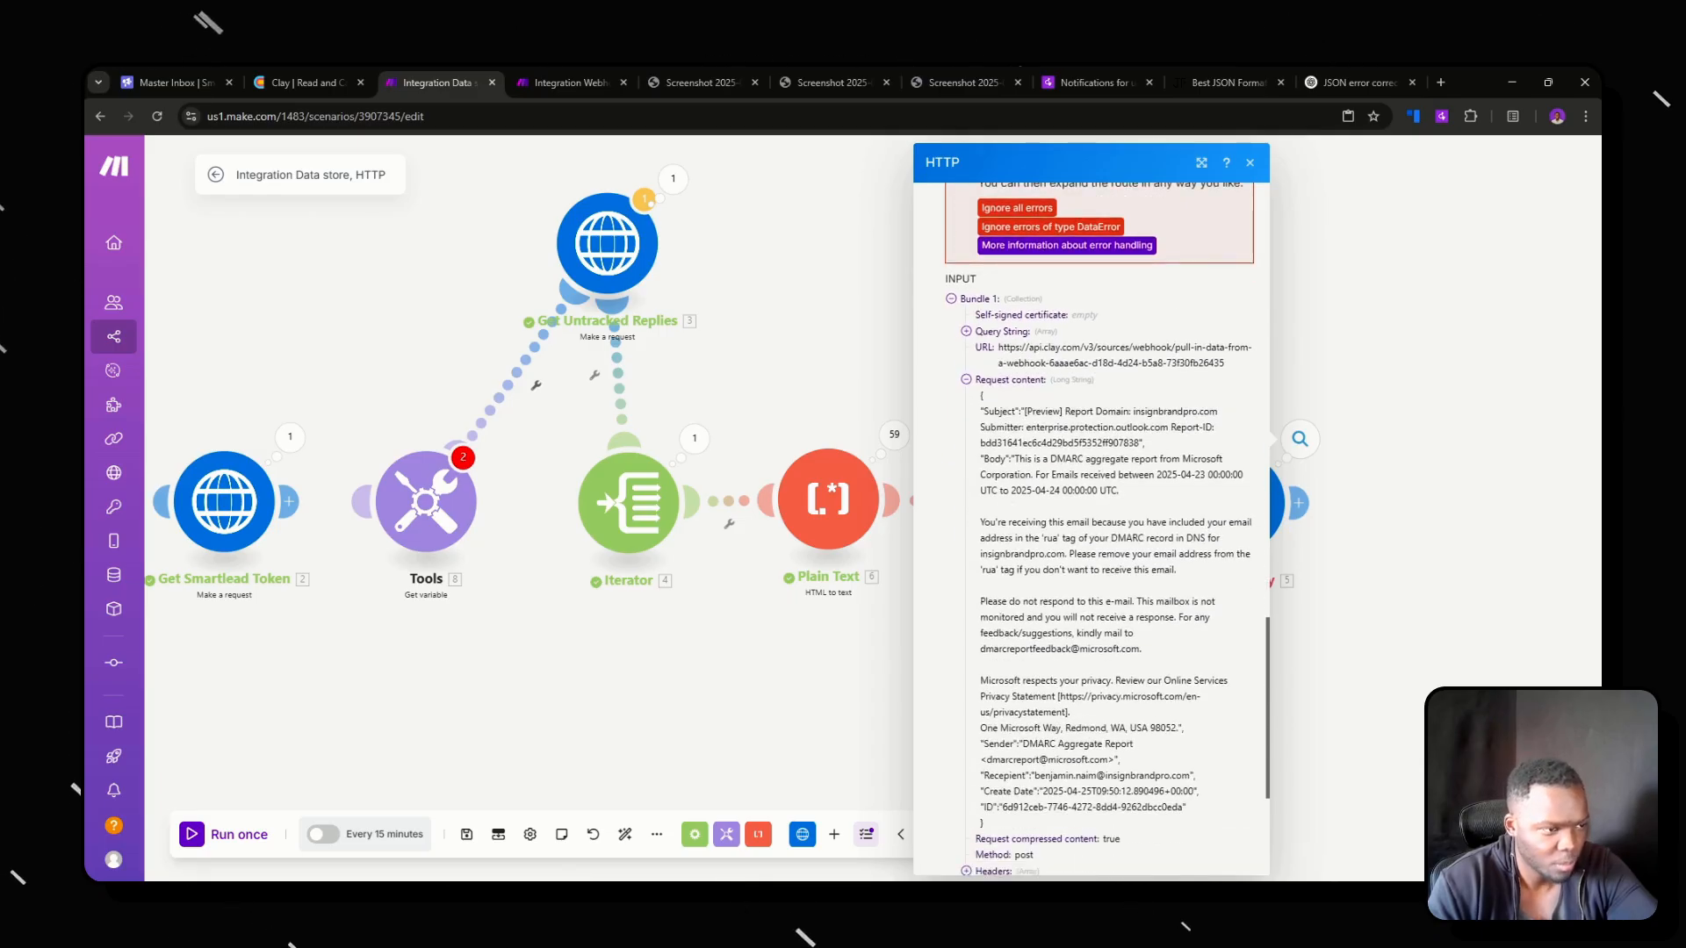
scroll(1170, 430, "up", 3)
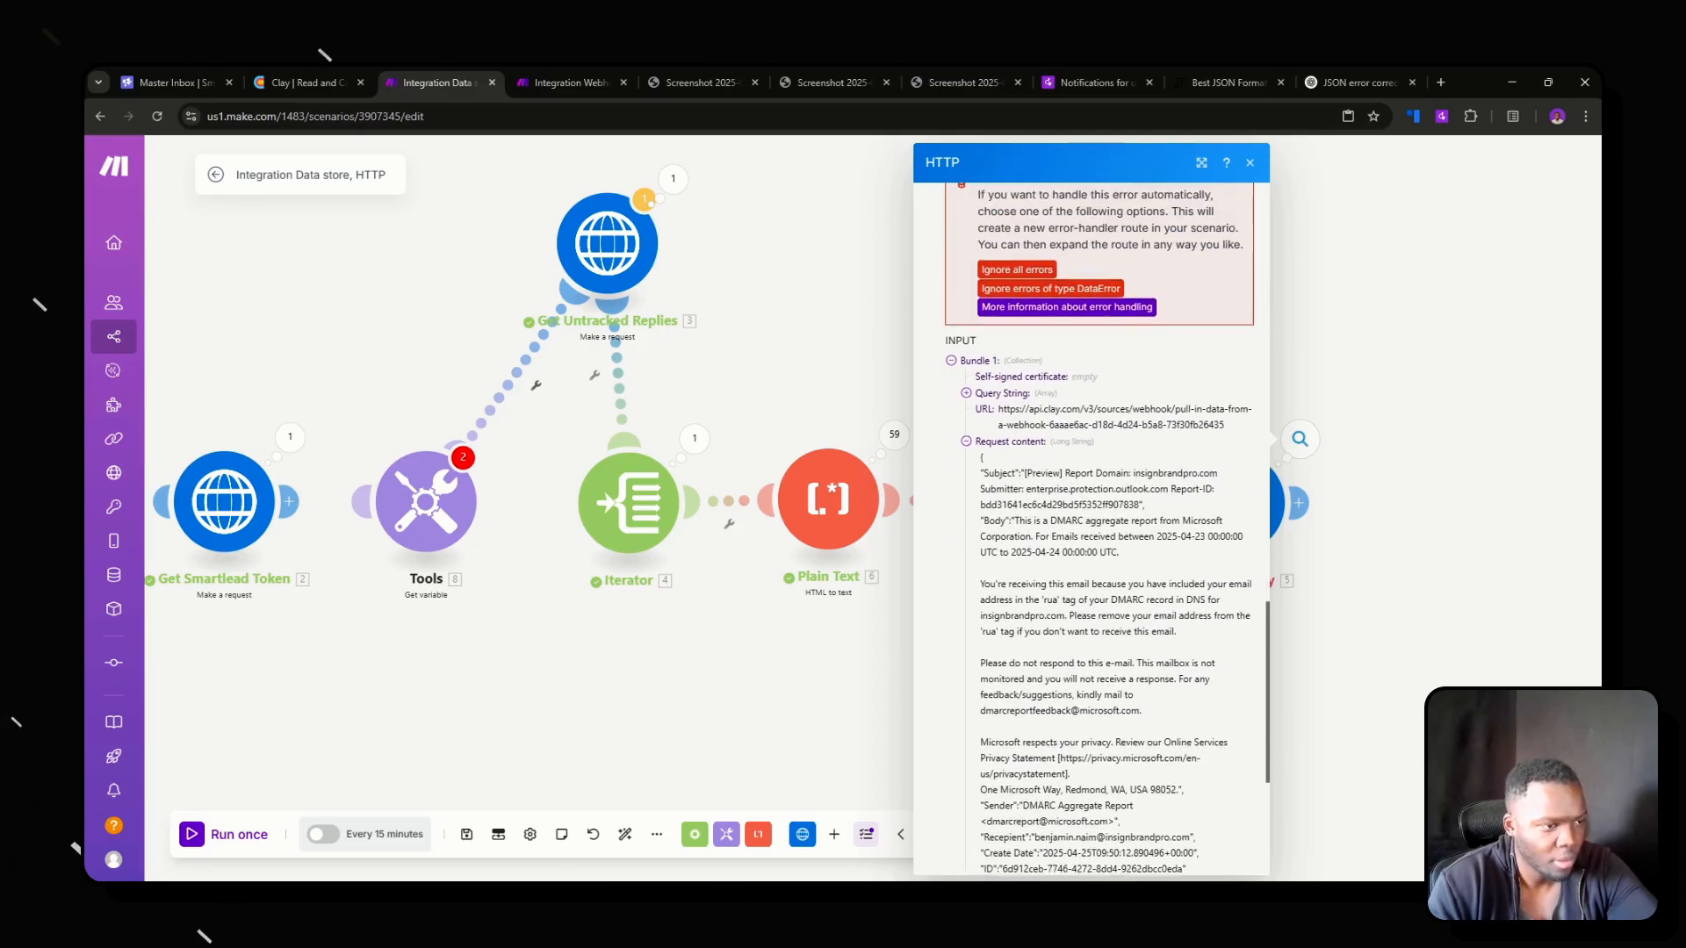
Copy operation 59's error message from Make and send it to ChatGPT under the text "I'm getting this error in make.com".
left_click_drag(1092, 276, 961, 263)
key("ctrl+c")
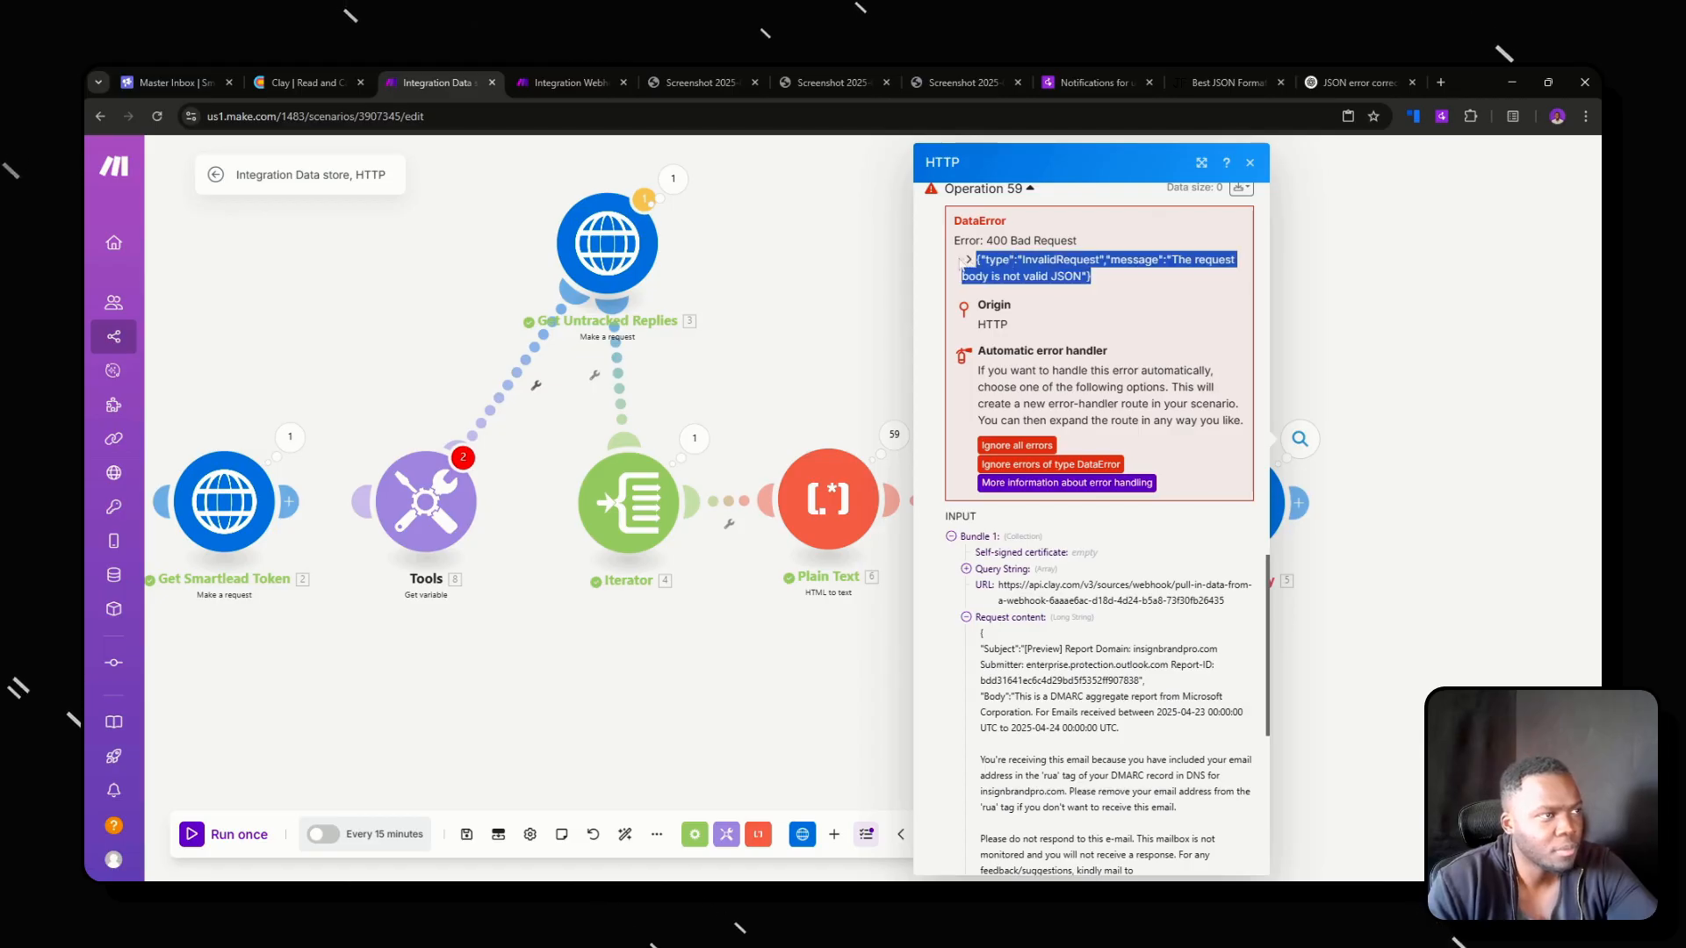
left_click(1359, 81)
scroll(858, 637, "down", 5)
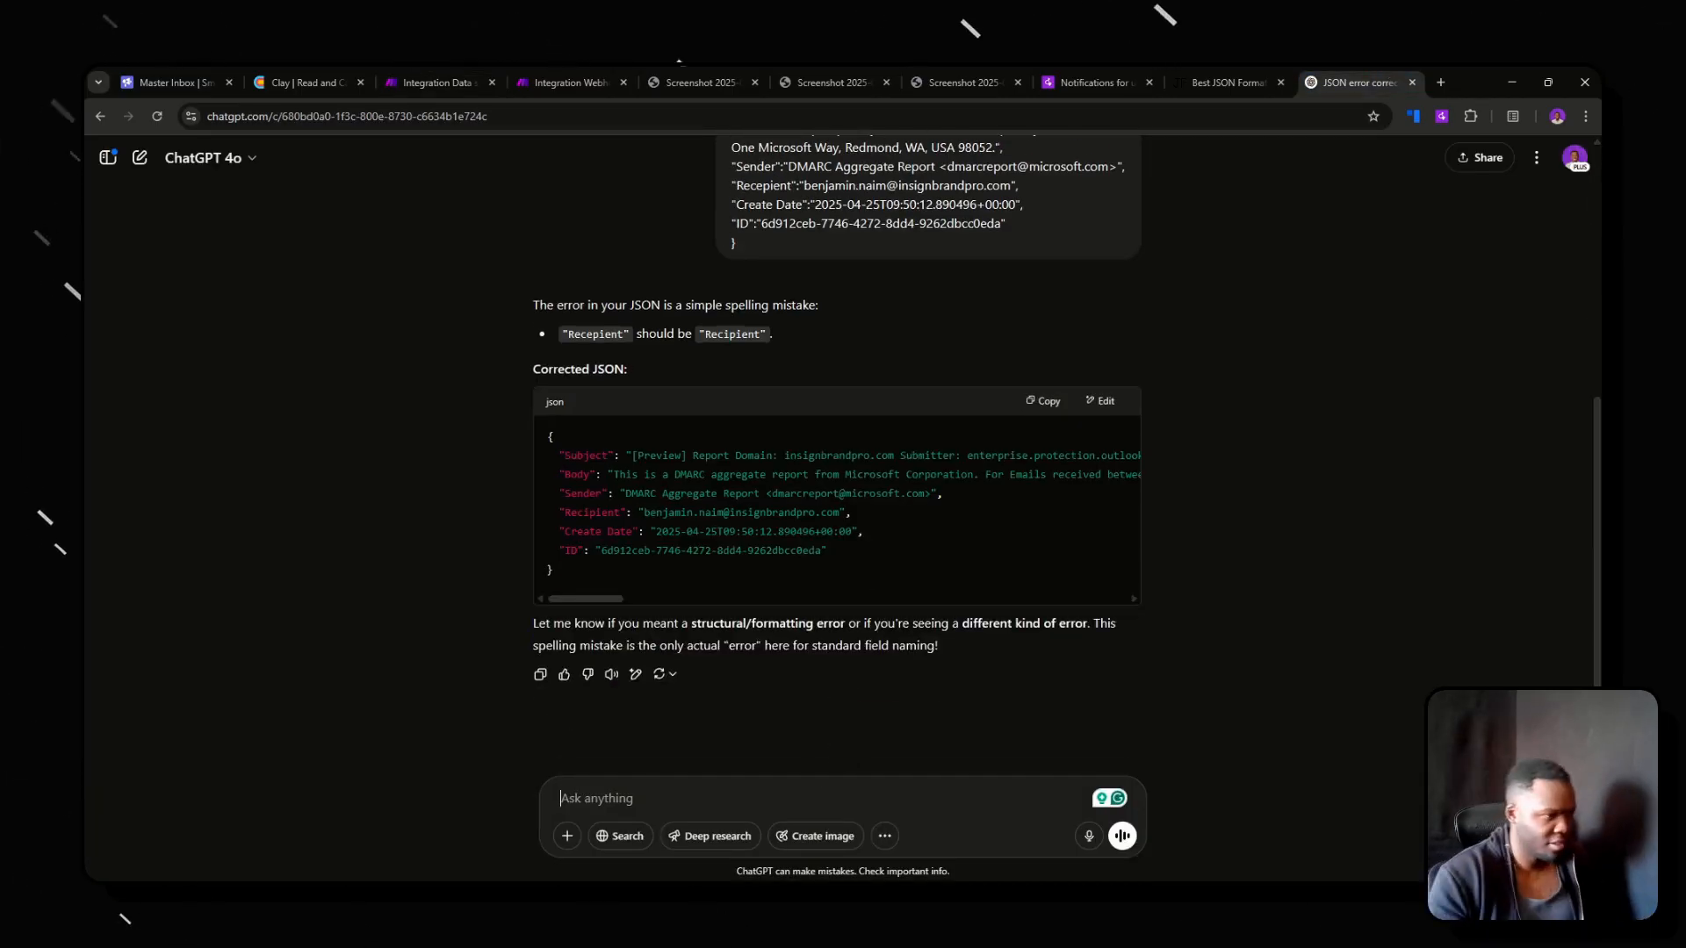
type("I")
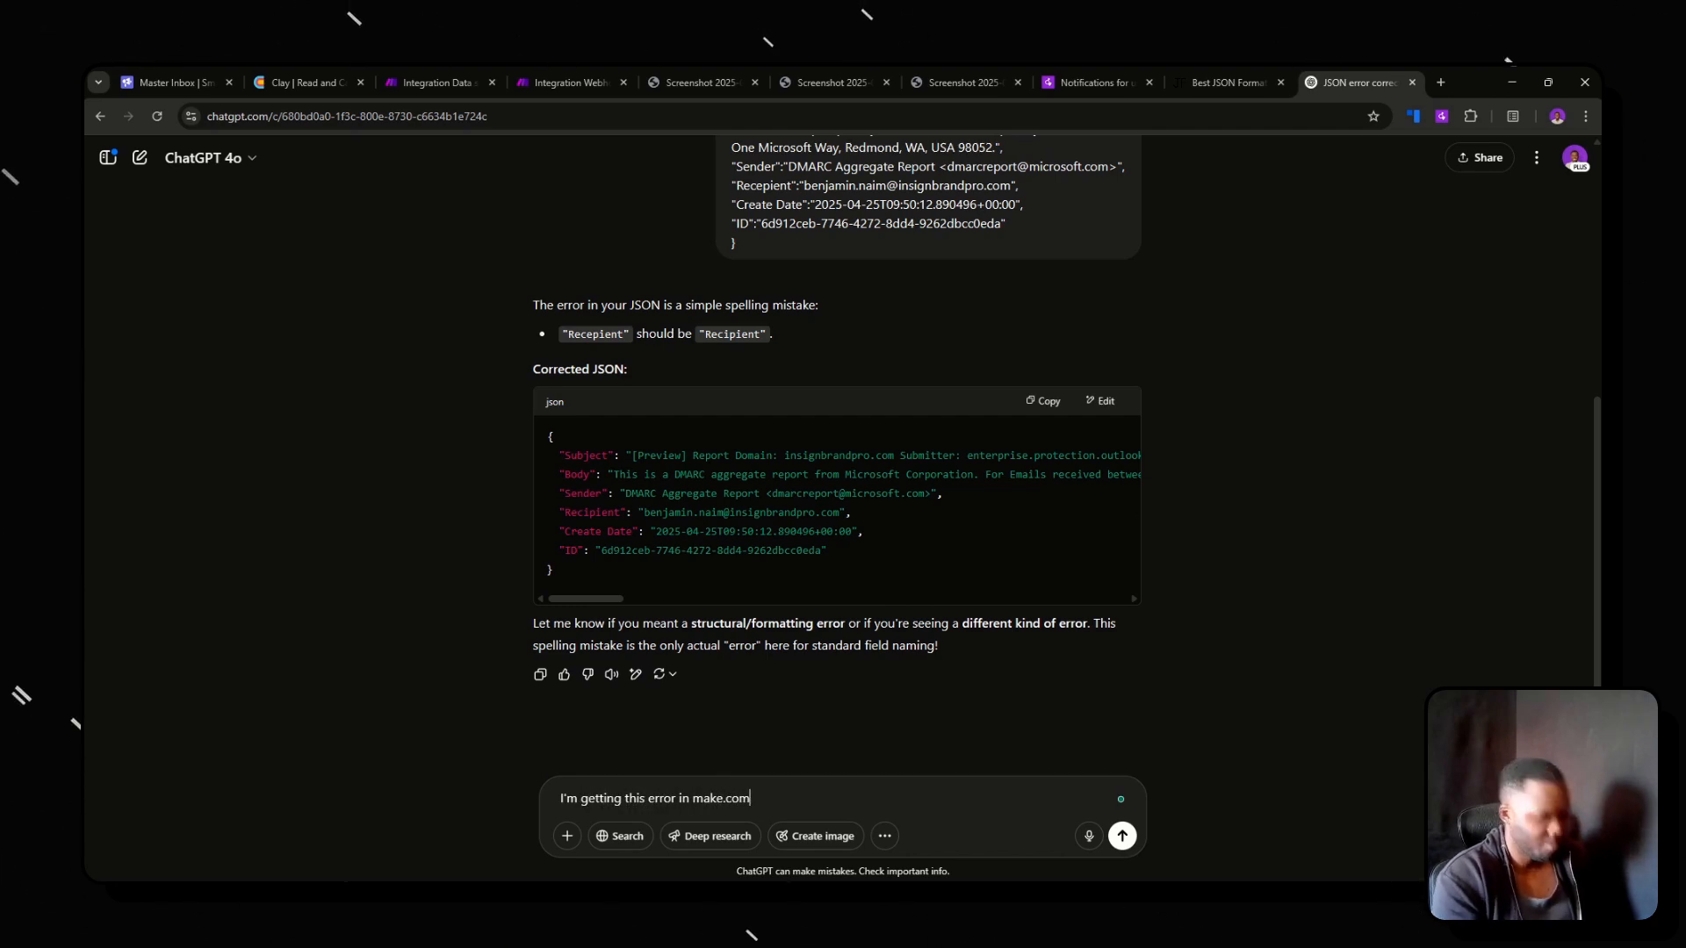
type("'m getting this error in make.com")
key("shift+Return")
key("shift+Return")
key("ctrl+v")
key("Return")
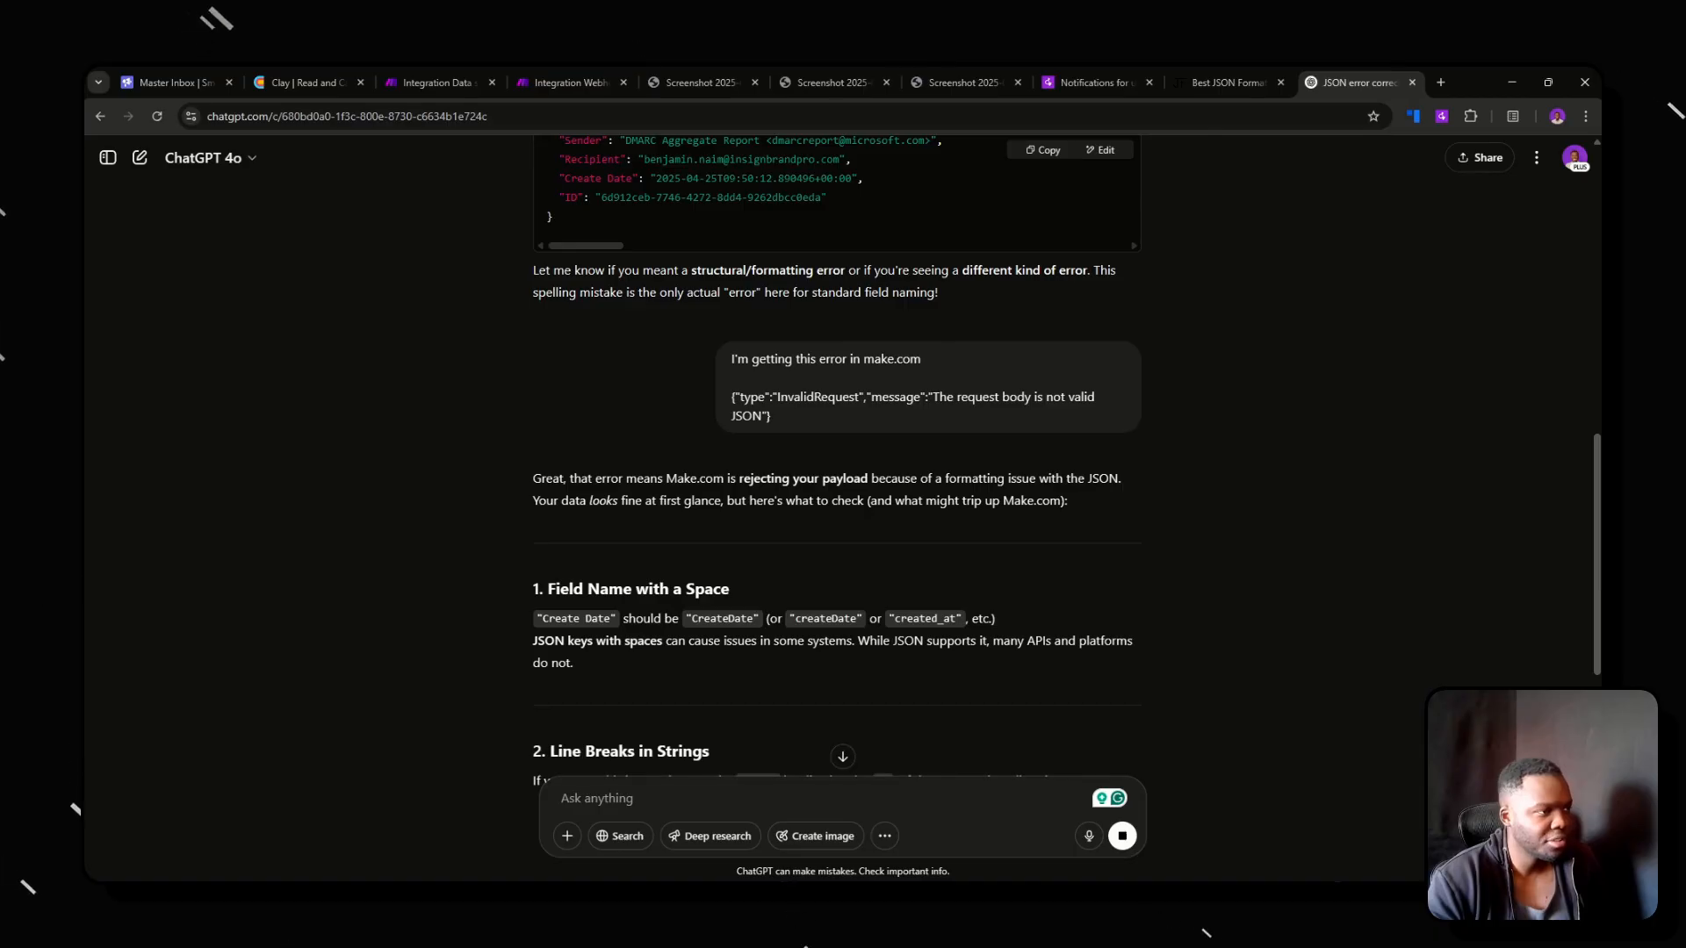
Read ChatGPT's suggested checks for the payload and ask "but is there anything wrong with the JSON I provided?".
scroll(837, 456, "down", 2)
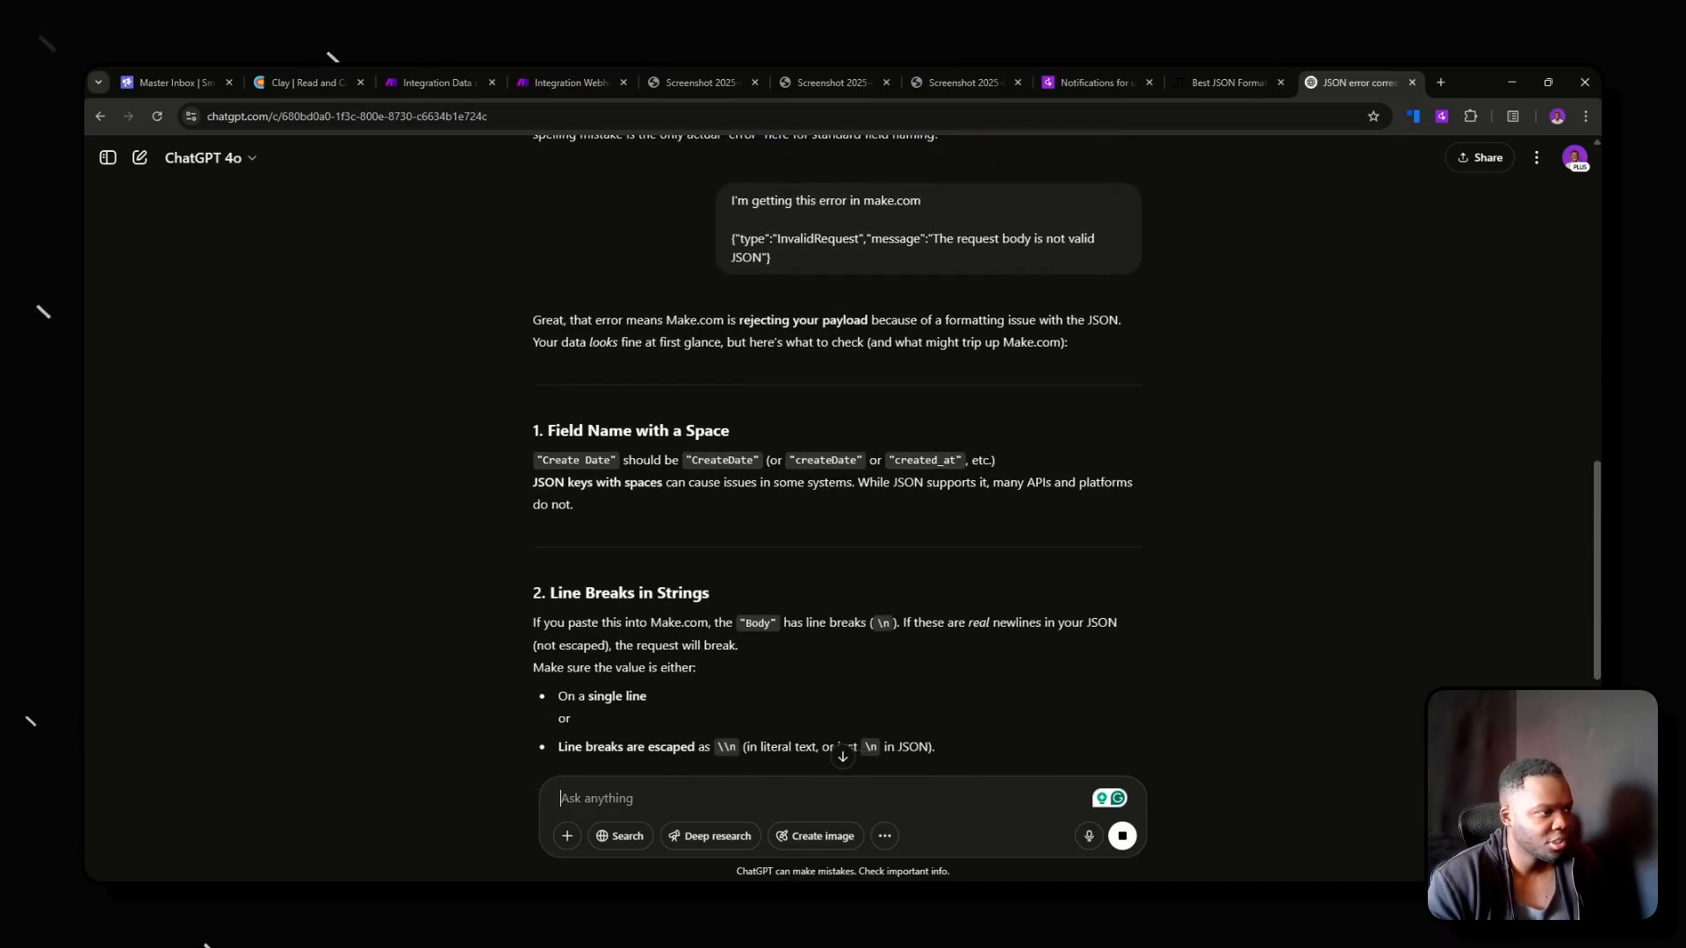
scroll(925, 501, "down", 5)
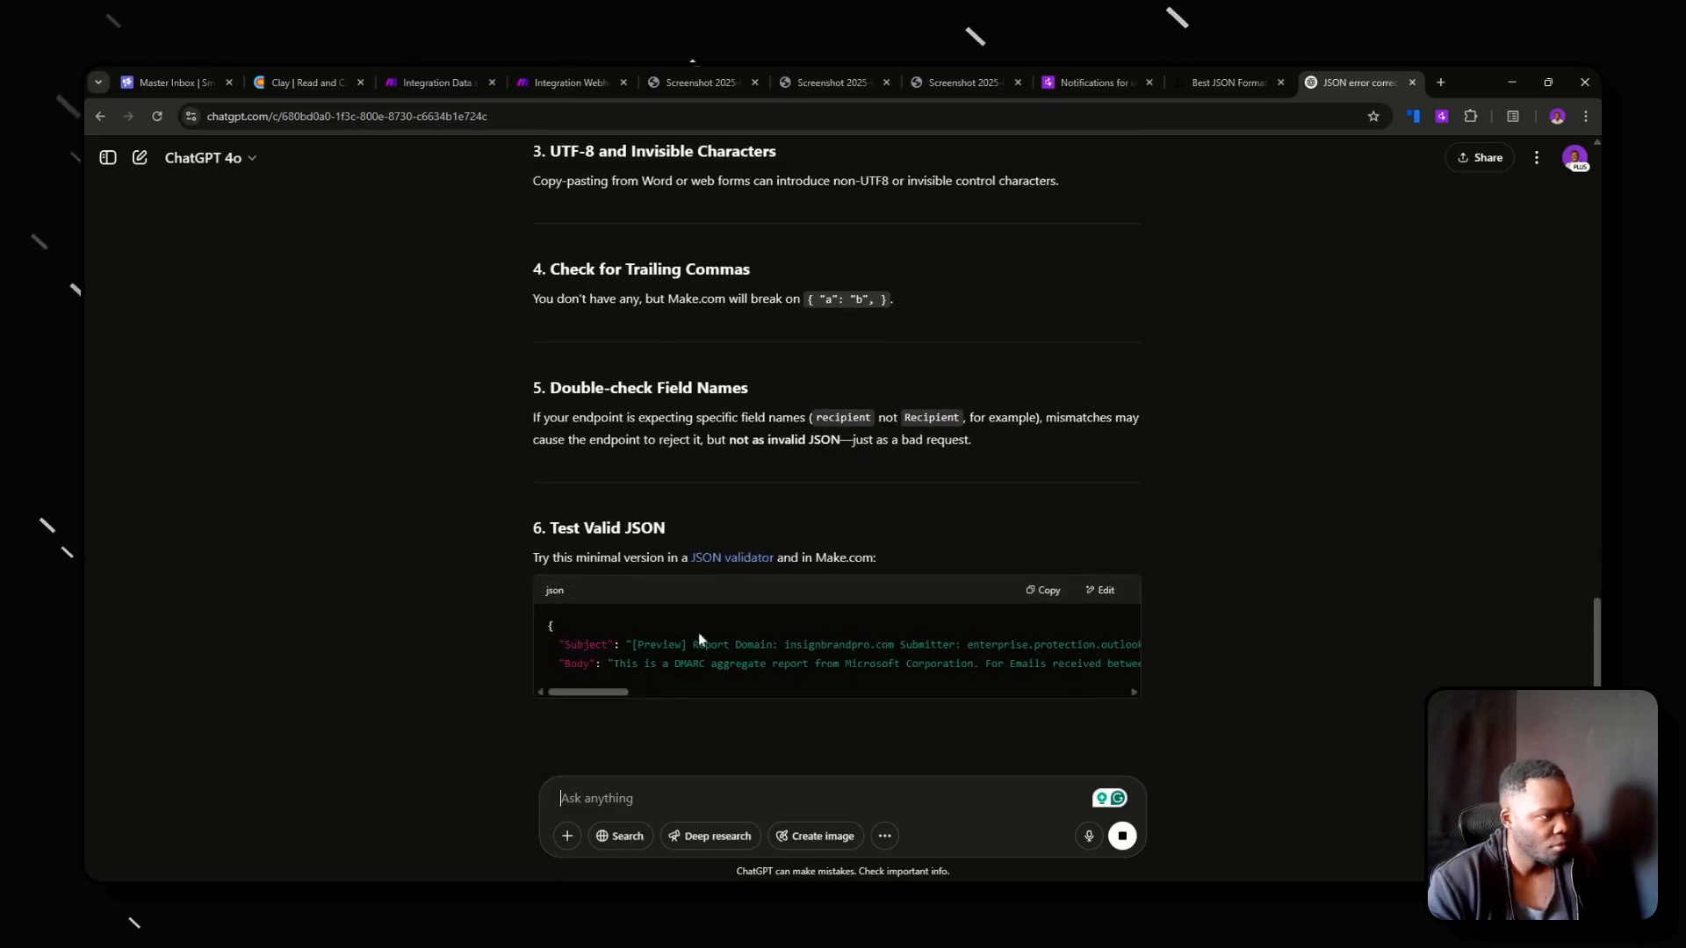
scroll(682, 557, "up", 7)
scroll(750, 583, "down", 9)
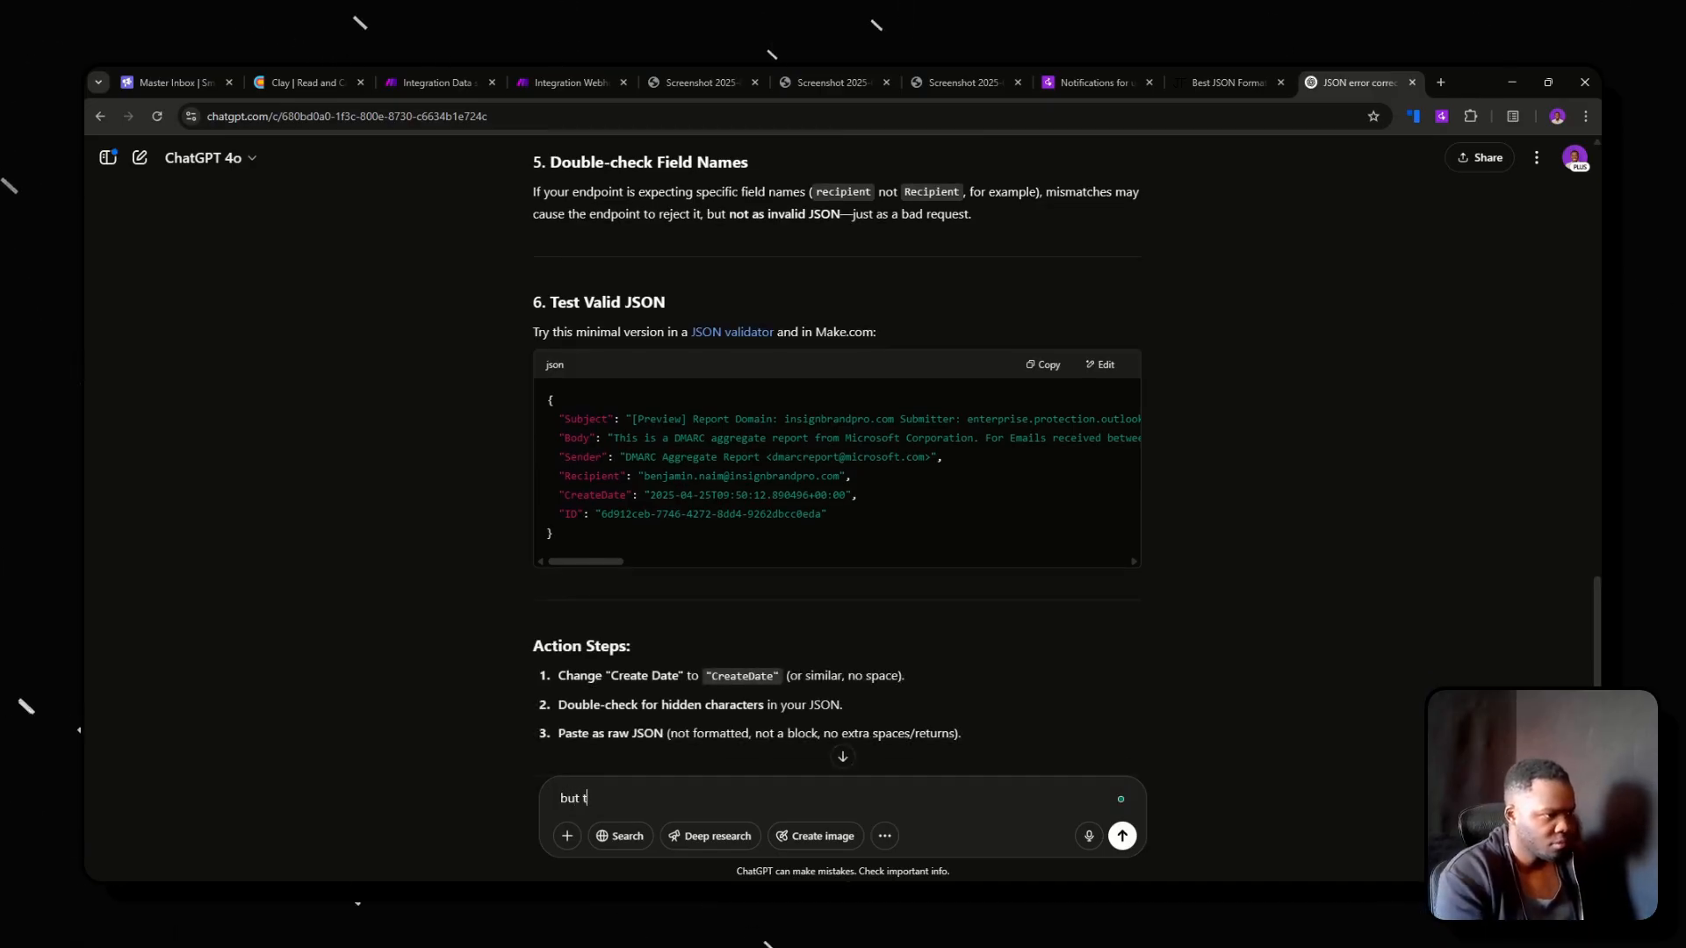
type("anything wrong with the JSON I")
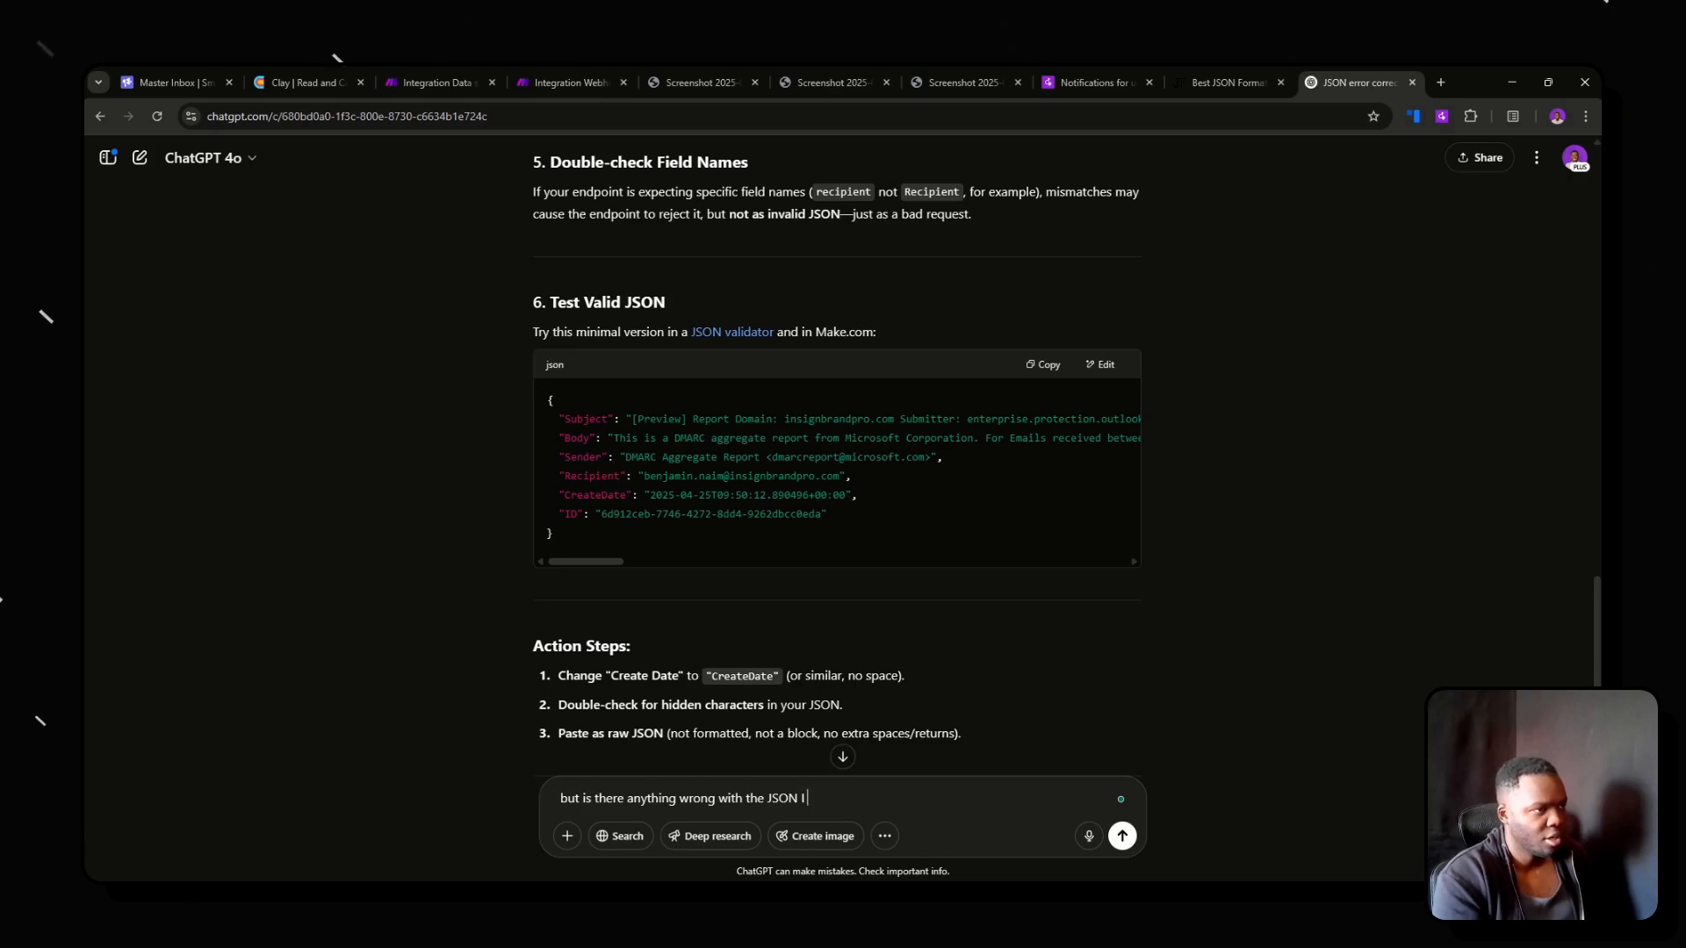
type("provided")
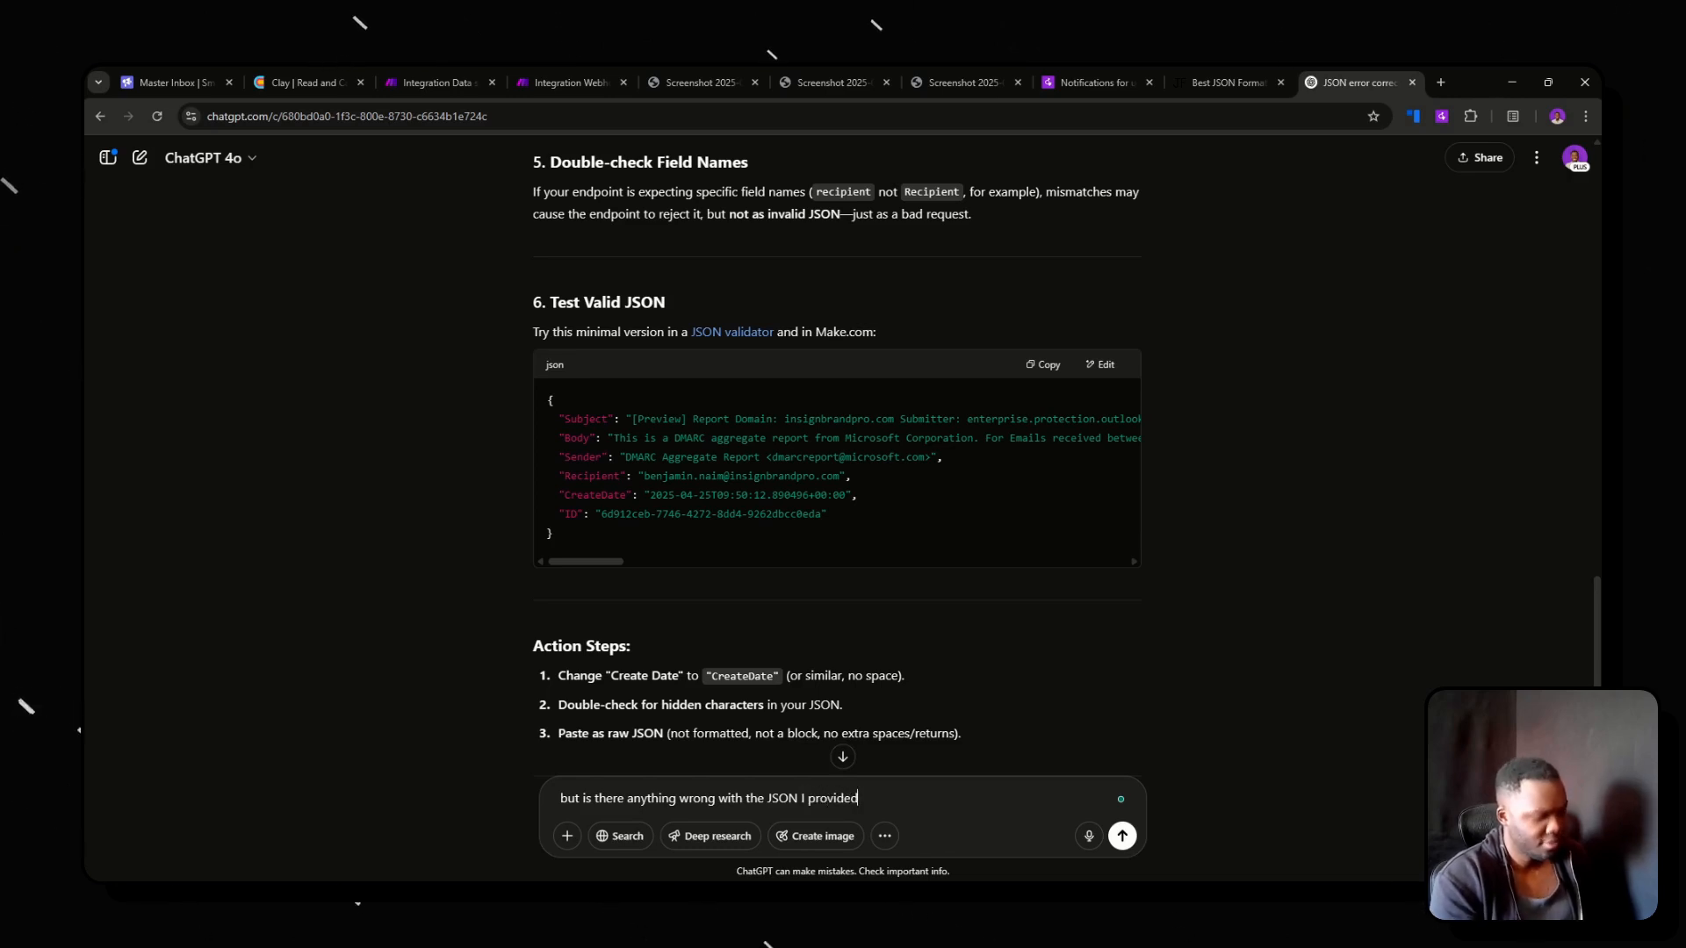
type("?")
key("Return")
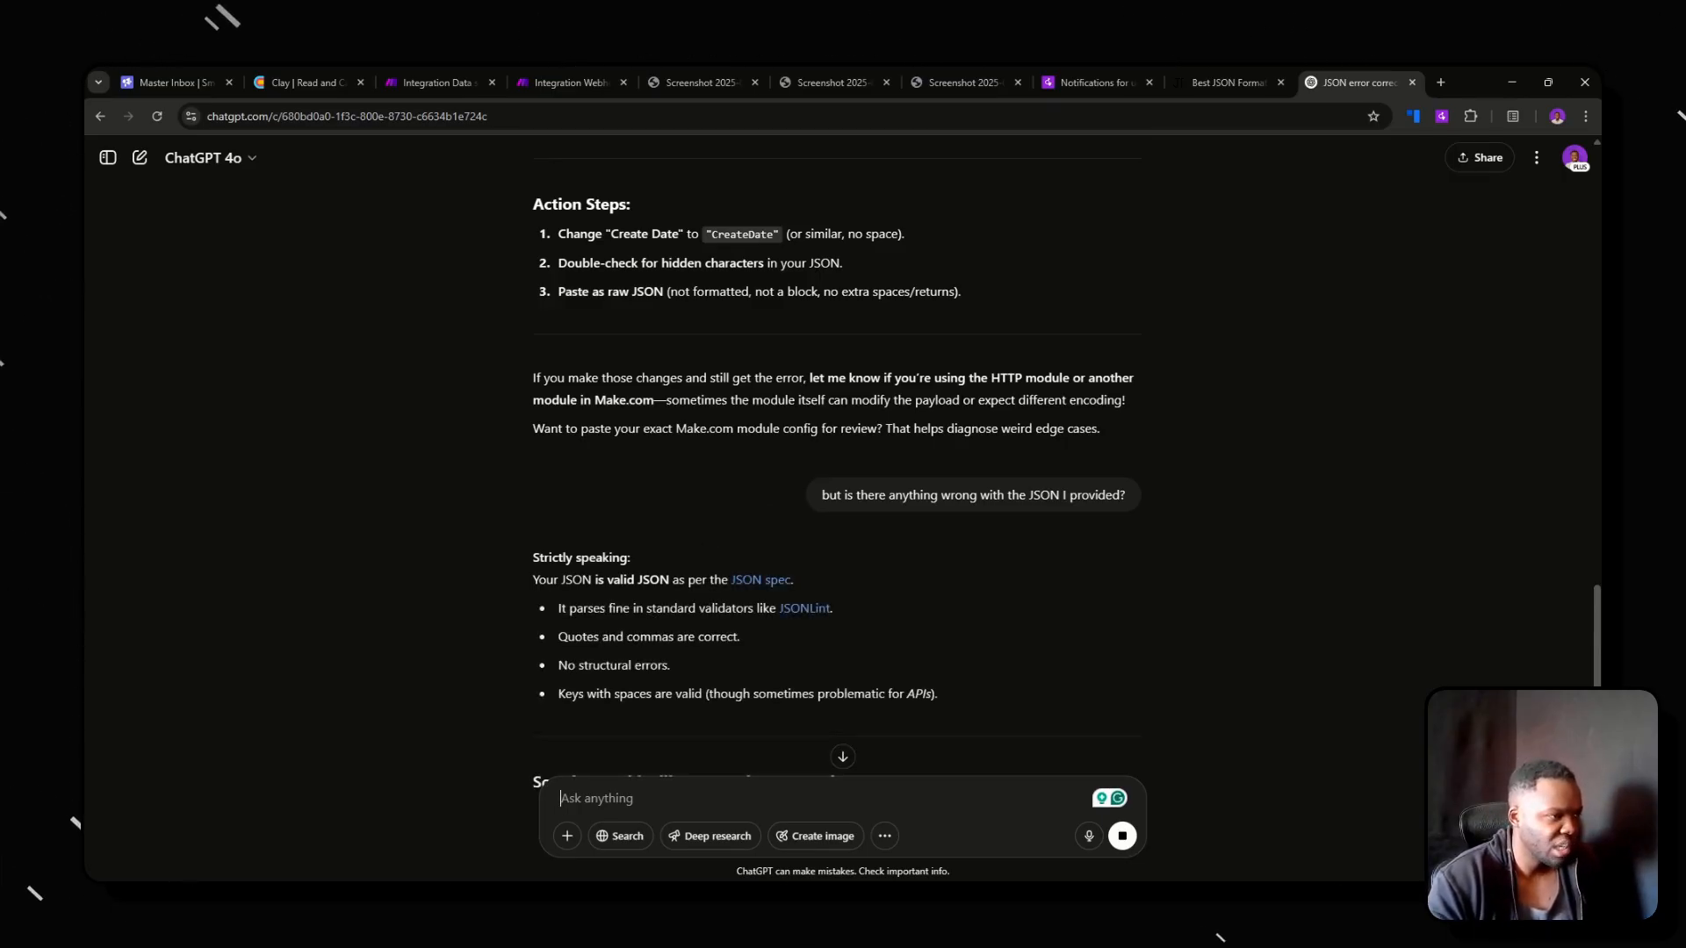
Read ChatGPT's answer on the JSON's validity and the possible causes of the Make.com error.
scroll(766, 599, "down", 3)
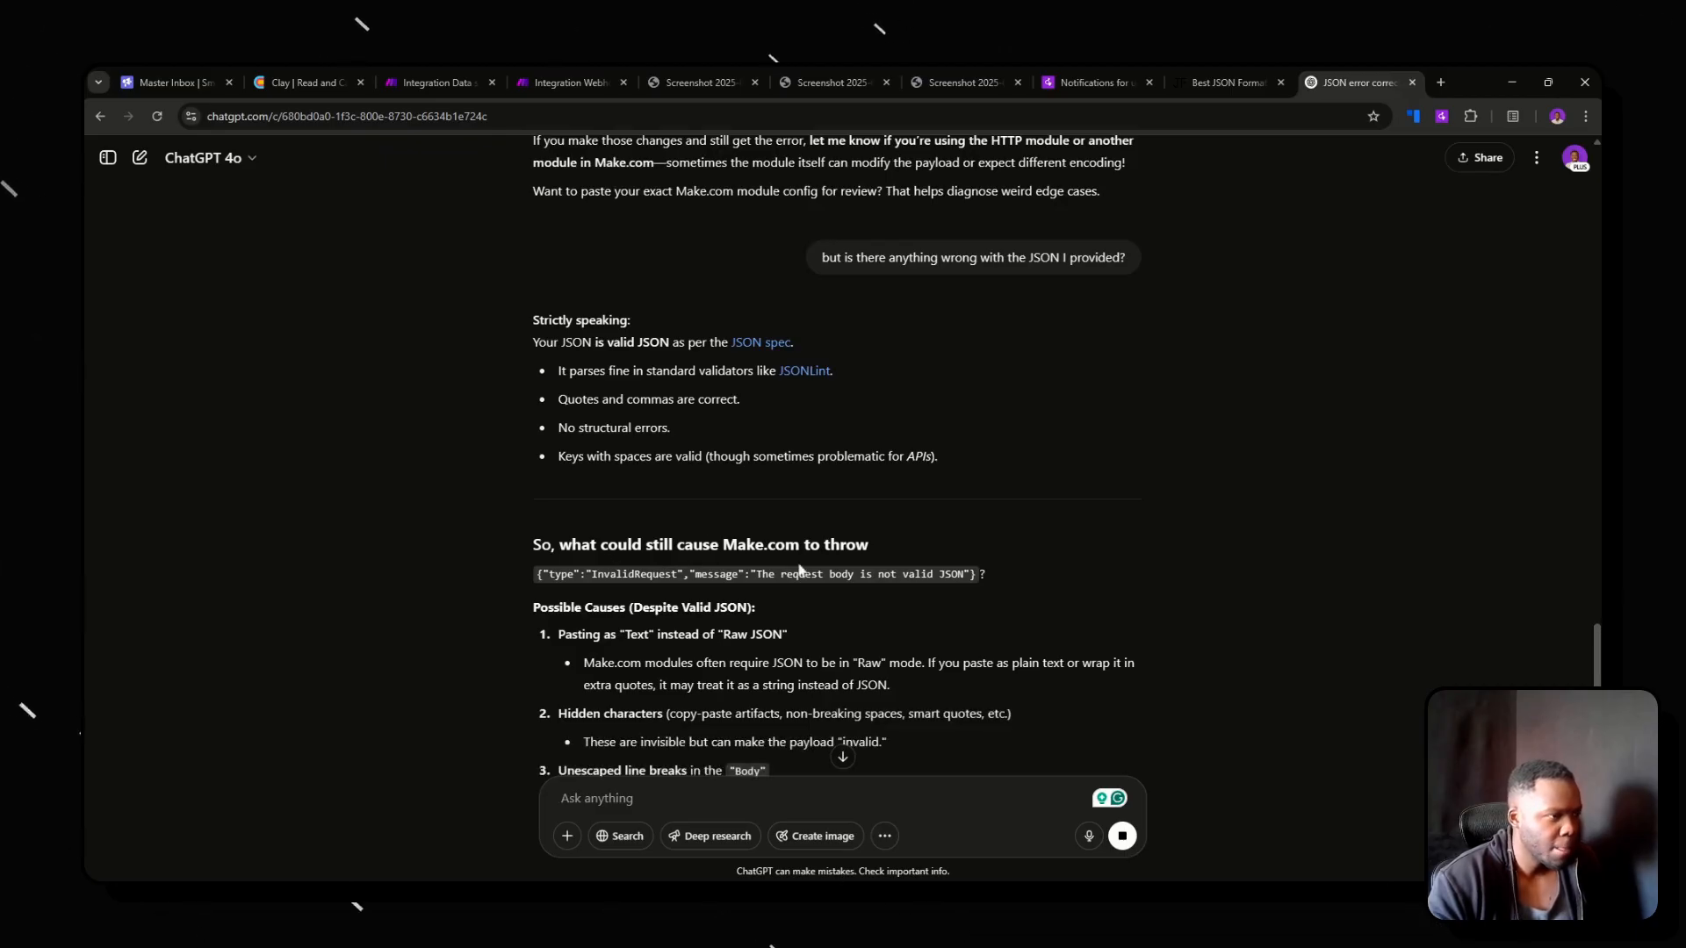
scroll(733, 547, "down", 1)
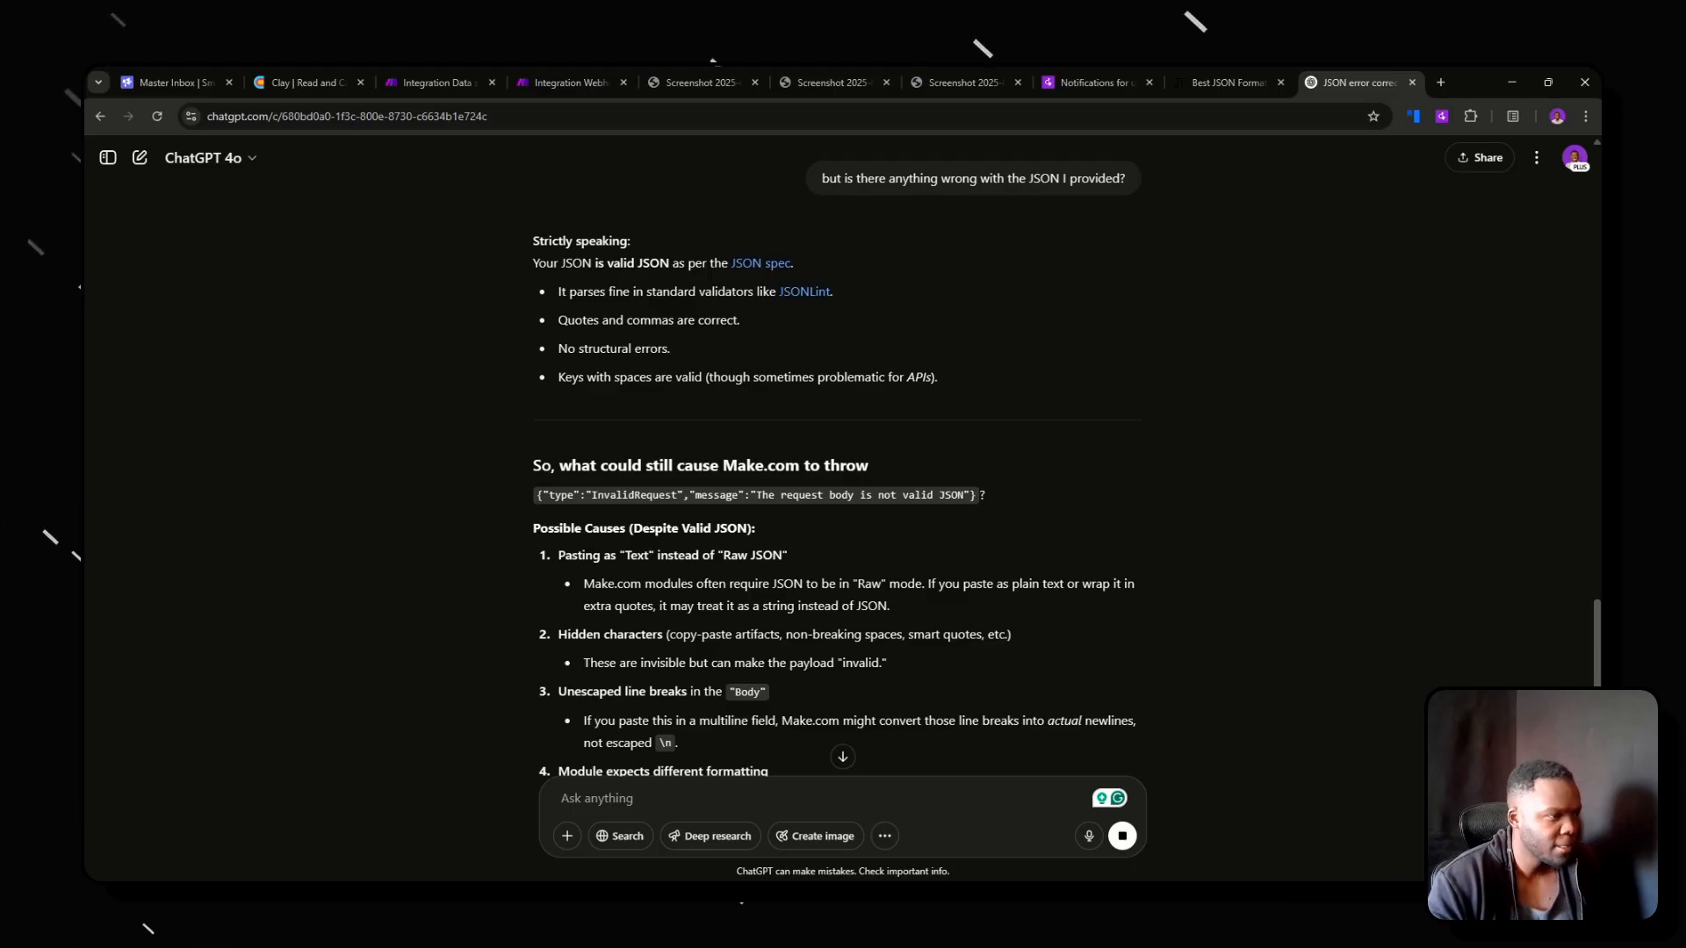
scroll(839, 466, "down", 1)
scroll(727, 576, "down", 4)
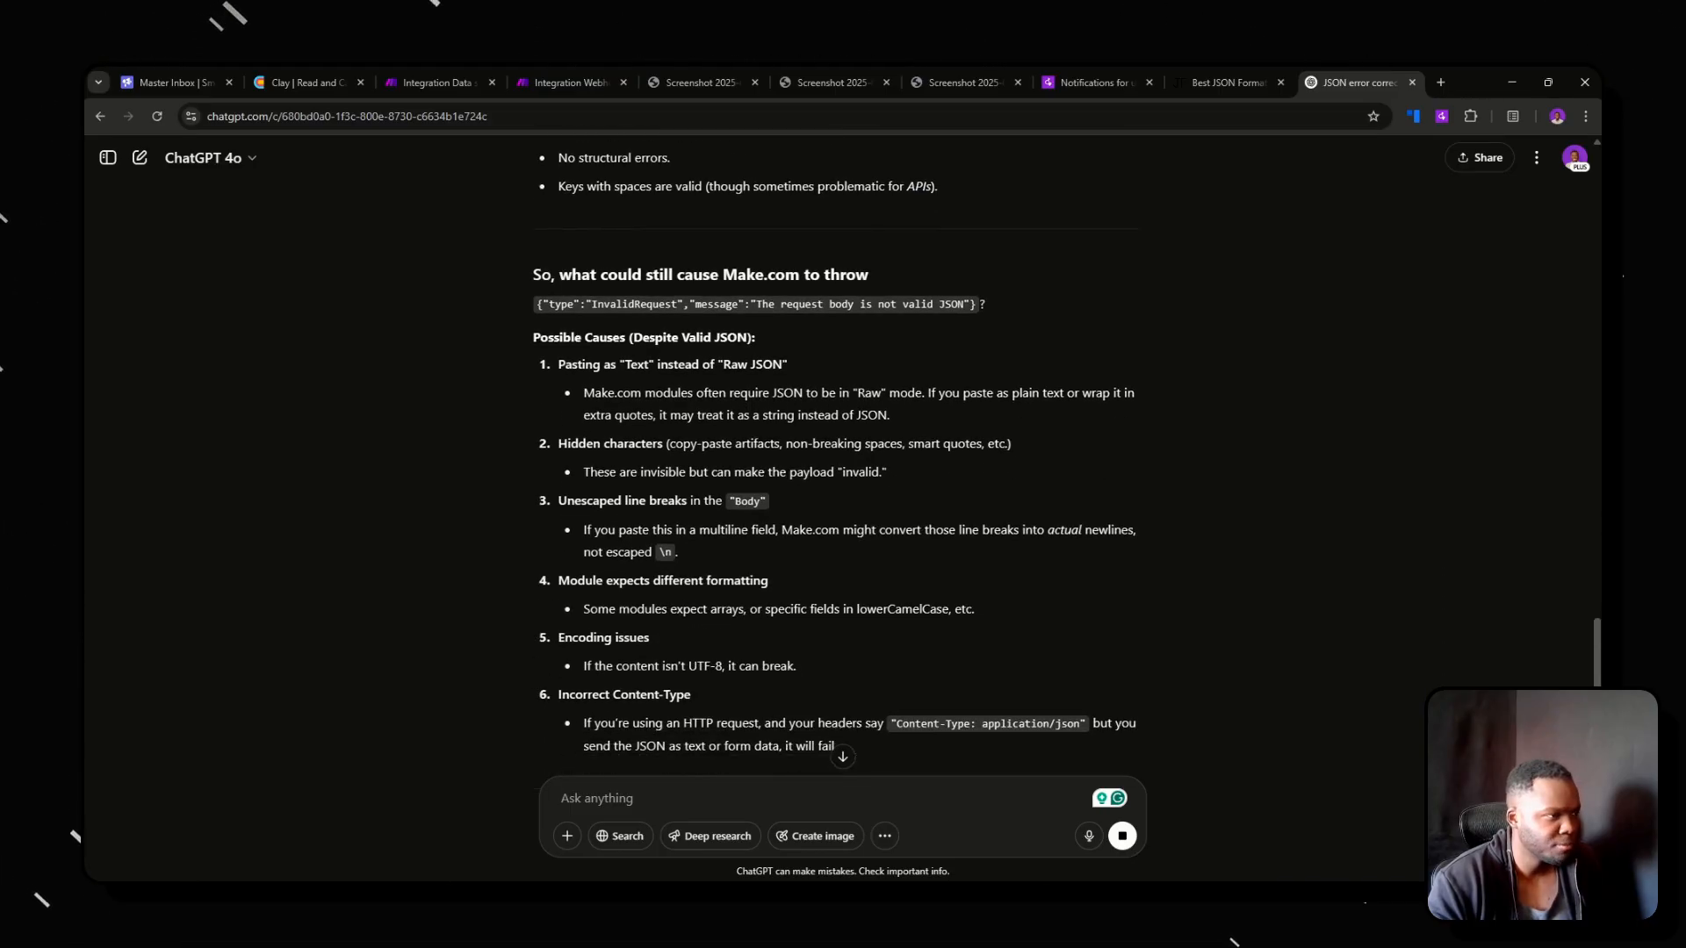
Return to Make, add an error handler to Send To Clay that ignores errors of type DataError, and save the scenario.
left_click(456, 81)
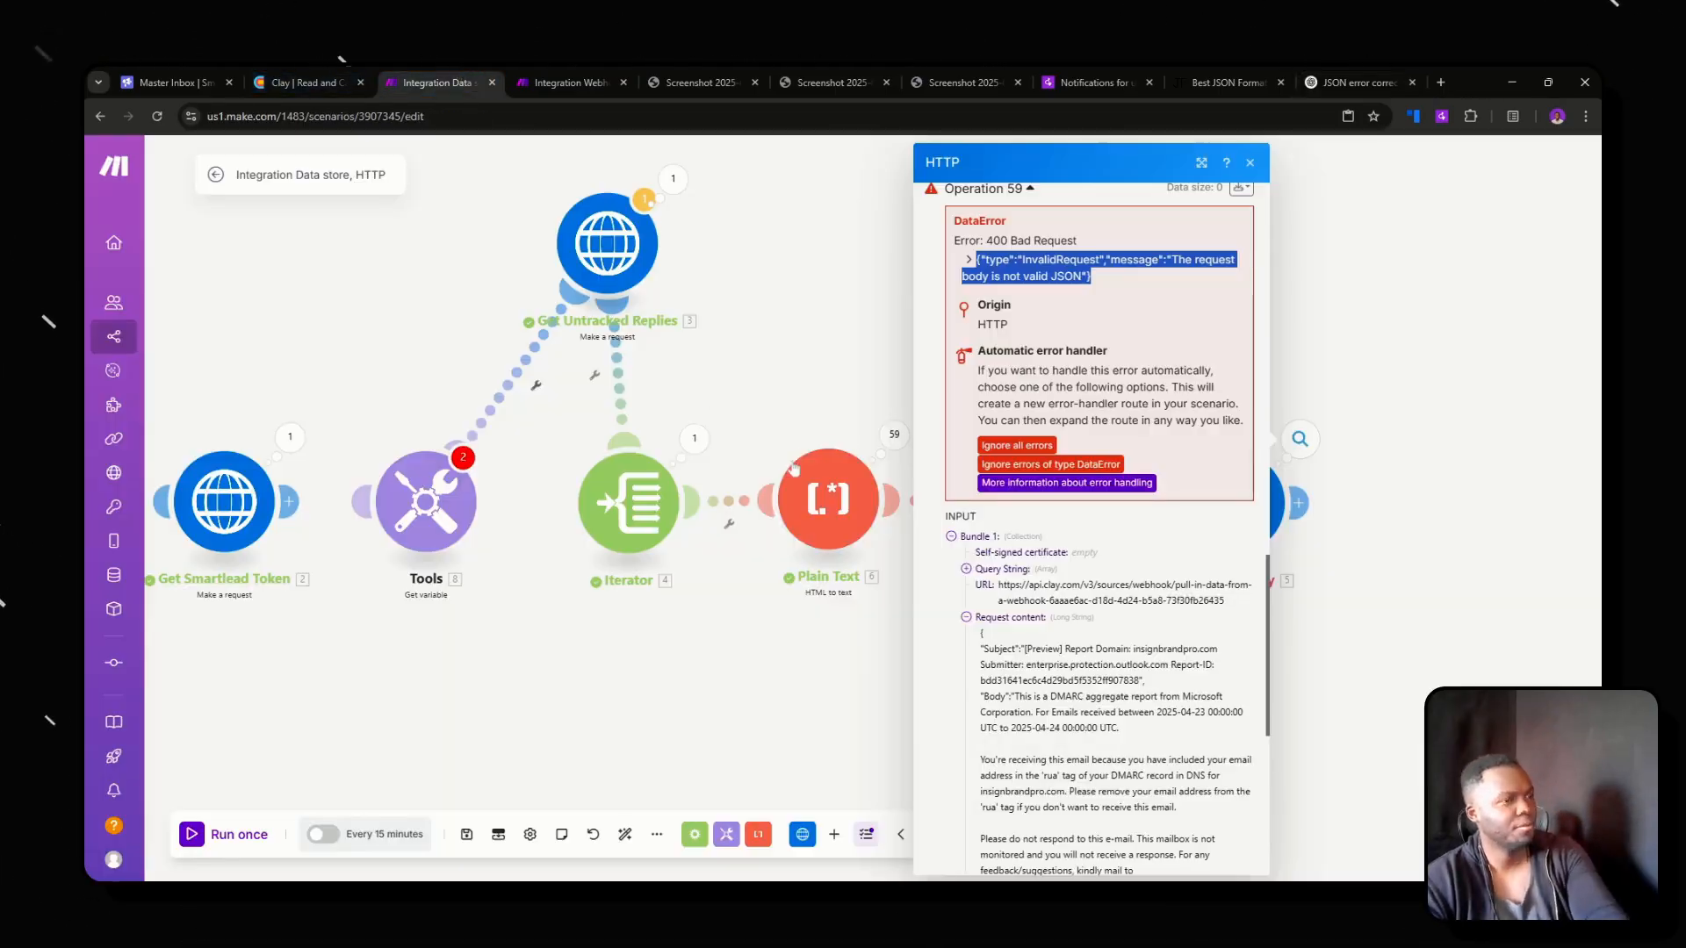
left_click(1030, 465)
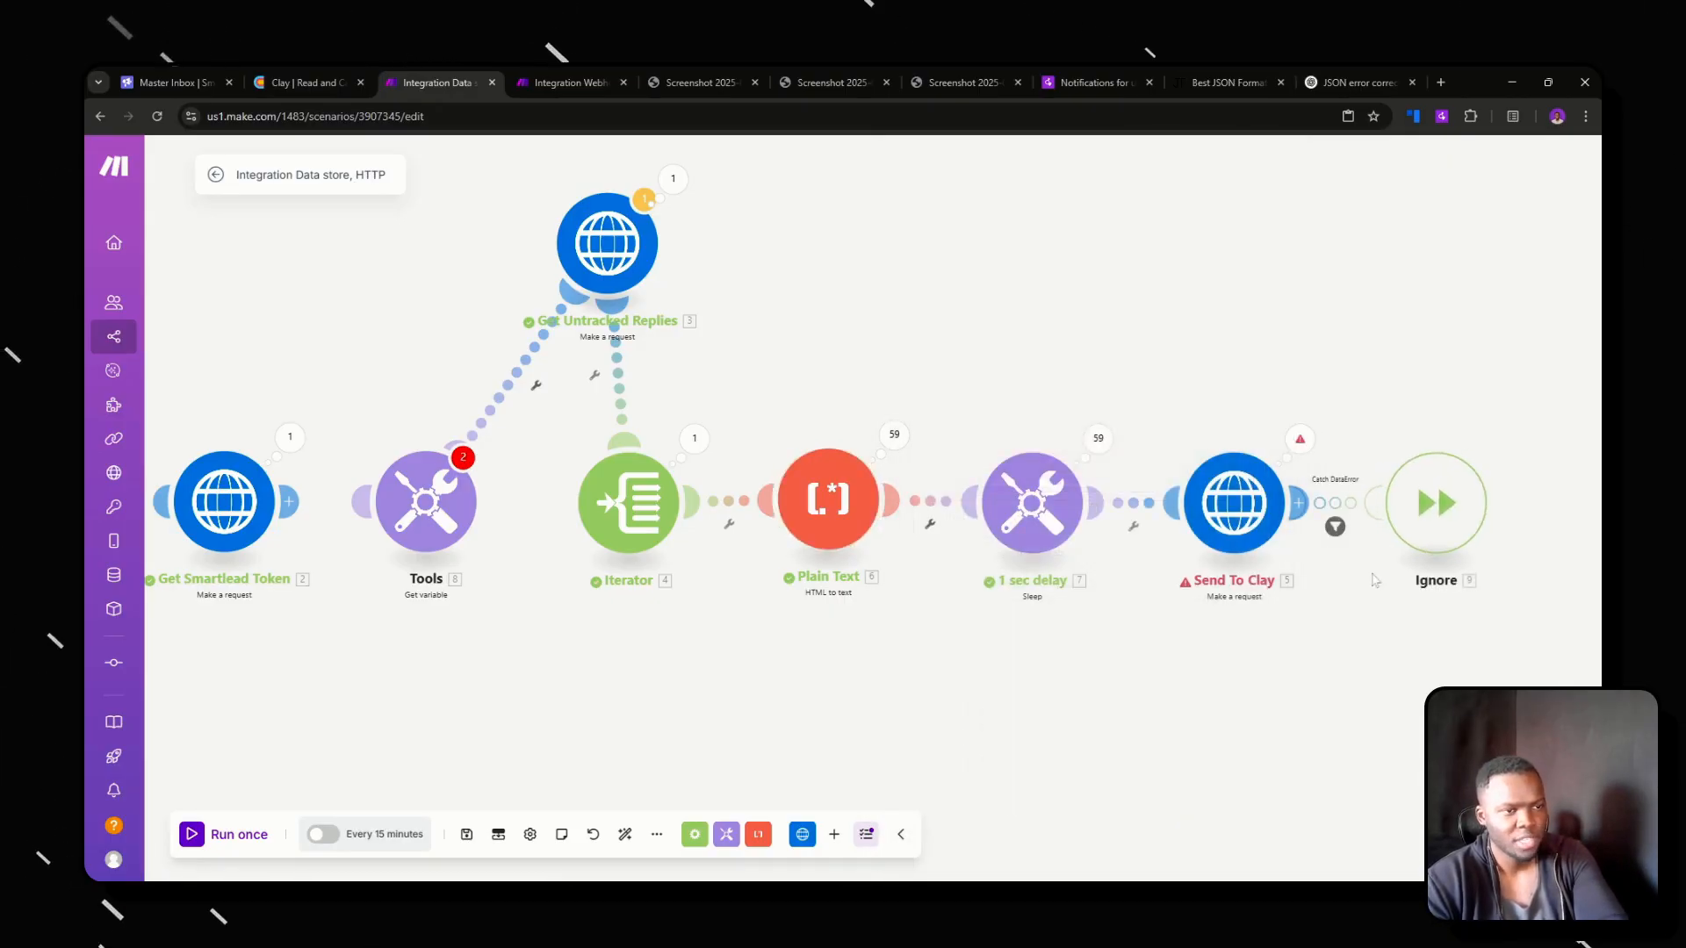
left_click(1300, 439)
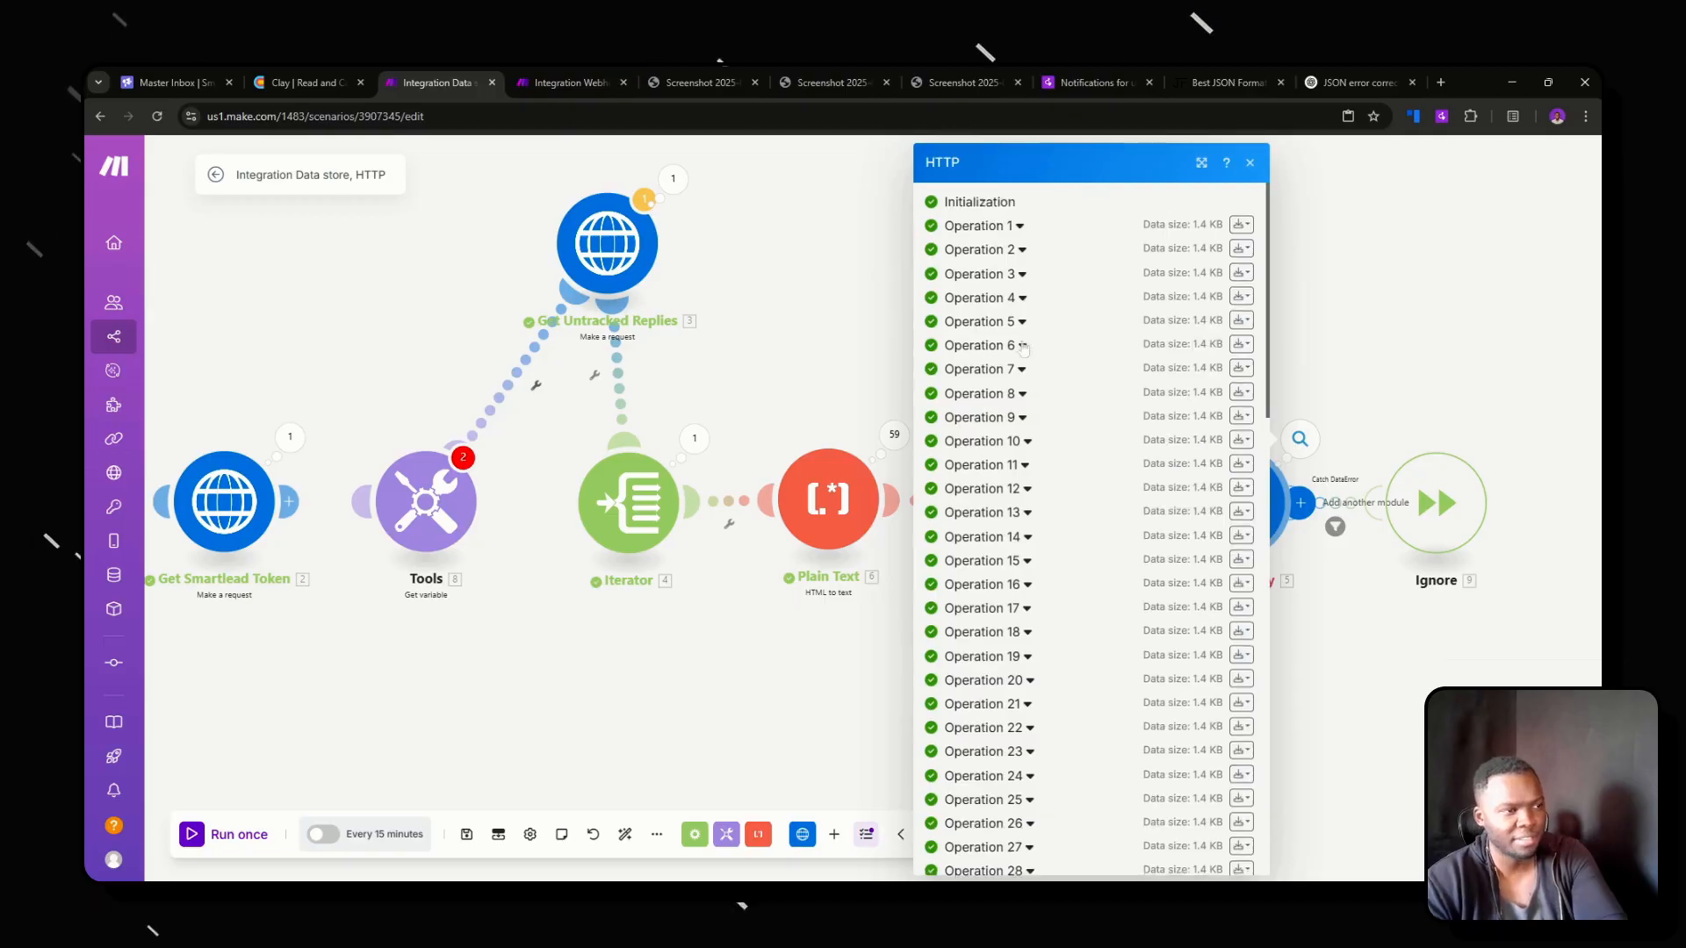
scroll(1024, 439, "down", 12)
left_click(1286, 684)
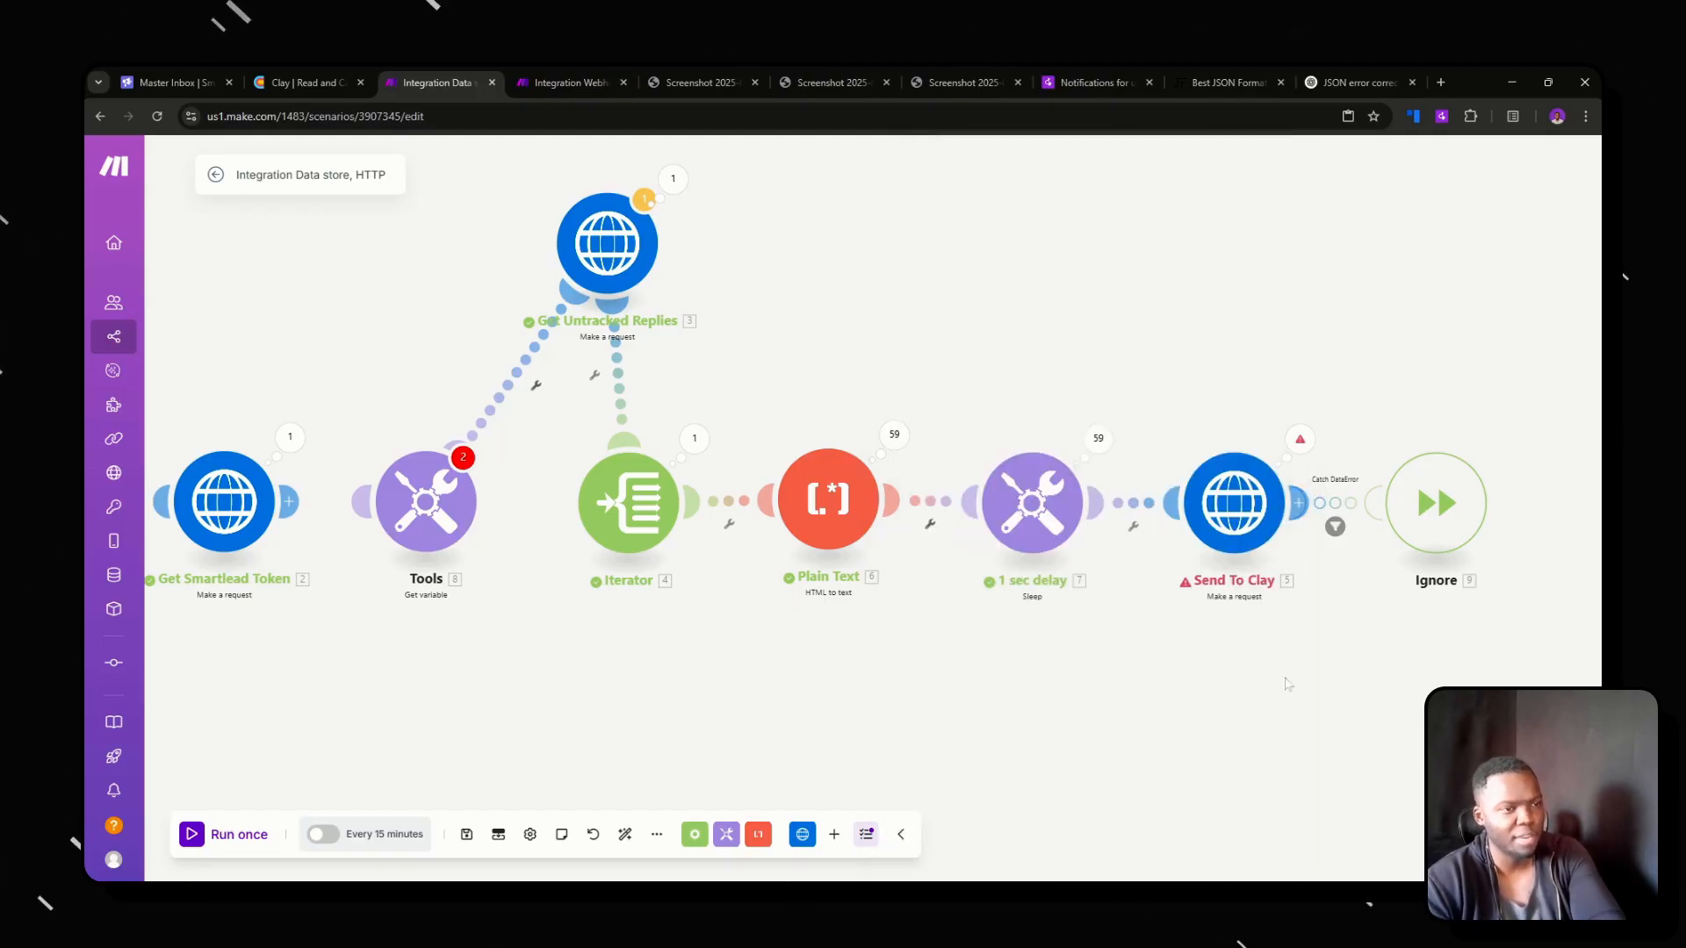
left_click(467, 834)
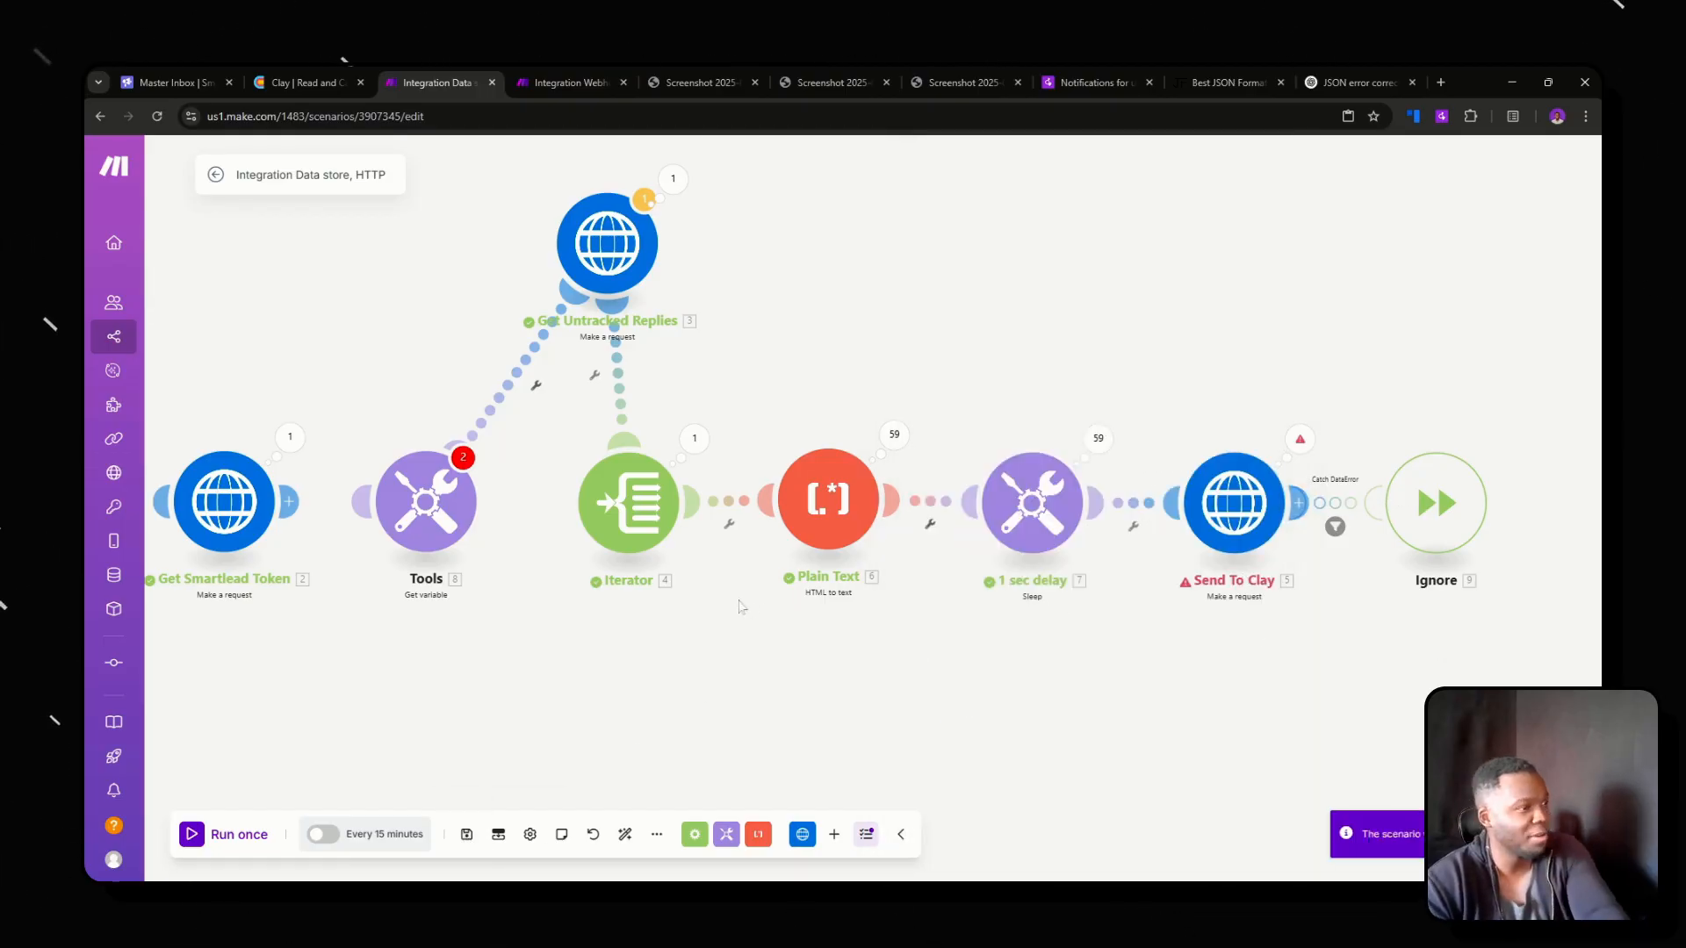
Delete the Tools get variable module, move Get Untracked Replies in line between Get Smartlead Token and Iterator, and save the scenario.
left_click_drag(619, 658, 1011, 722)
right_click(826, 582)
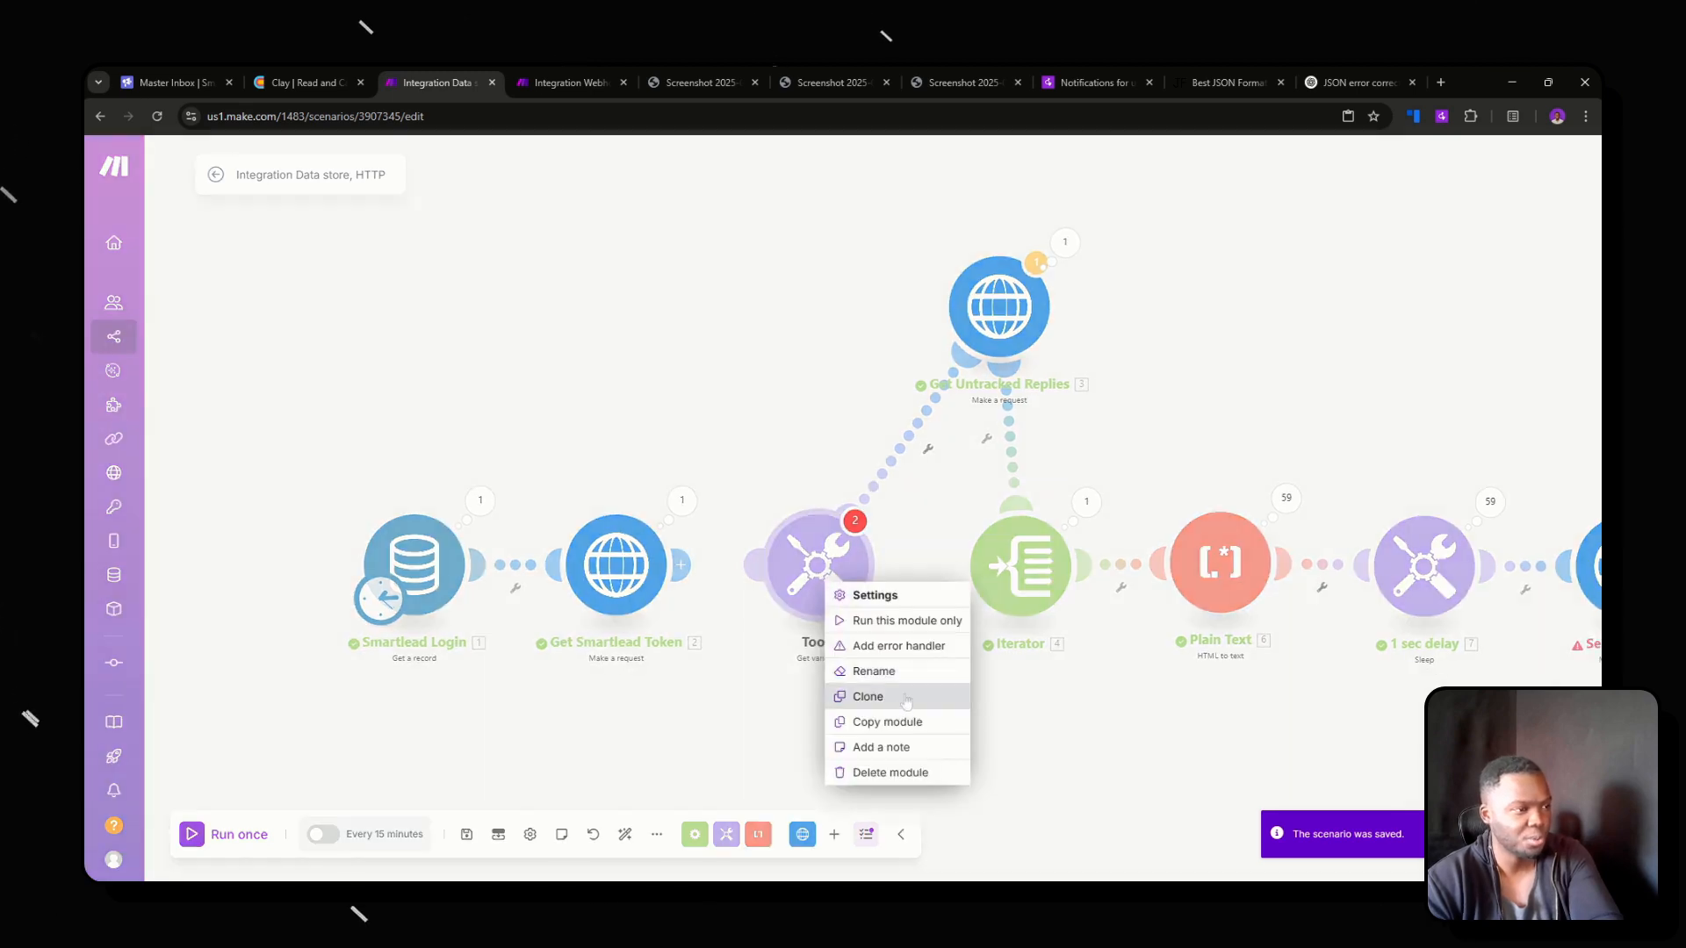
left_click(876, 773)
left_click_drag(988, 320, 794, 583)
scroll(811, 675, "down", 2)
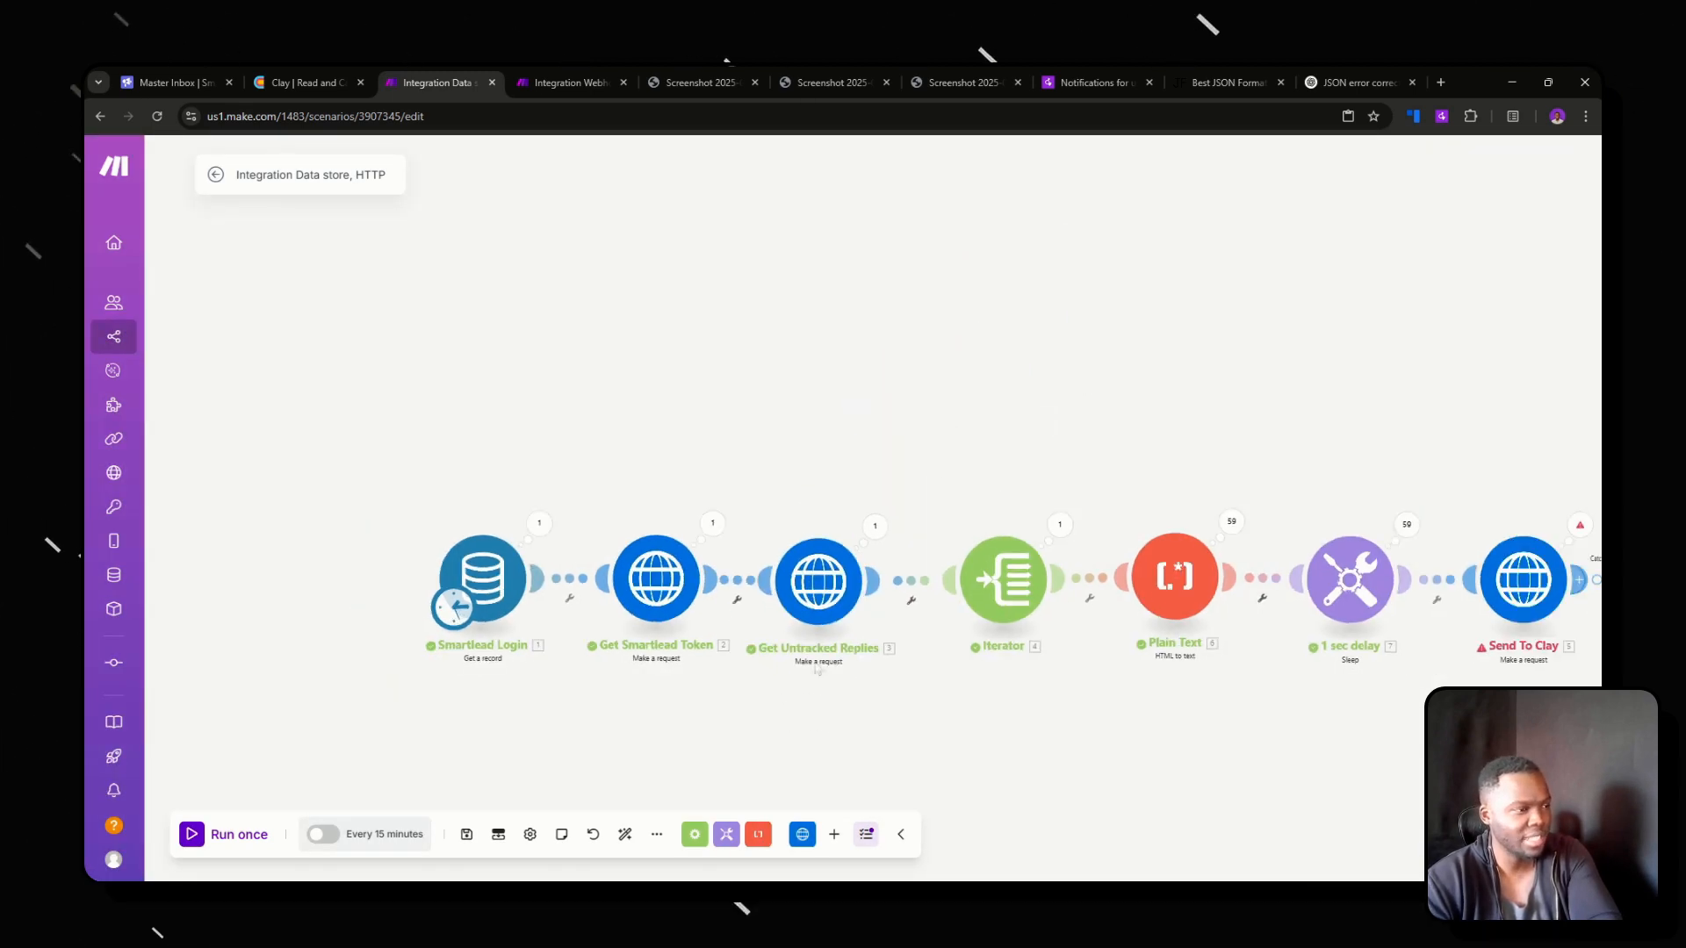
left_click(467, 834)
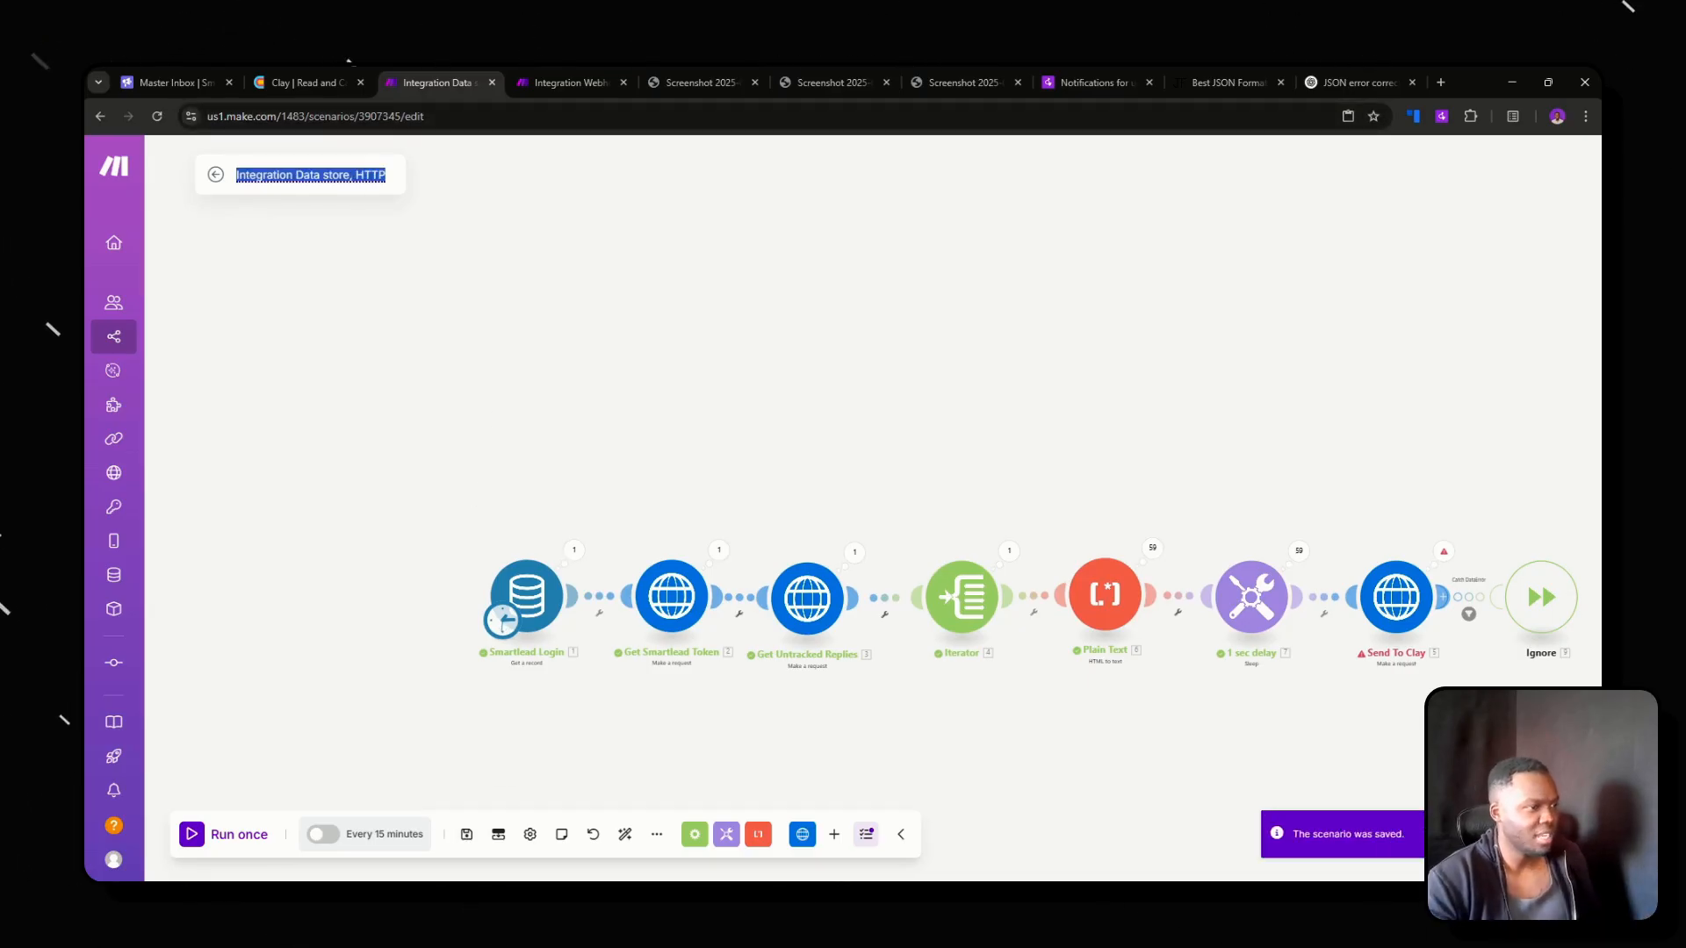
Rename the scenario "Smartlead, Clay | Read and Categorize Untracked replies in Smartlead", copying the second part from the Clay table's name, and save it.
type("s")
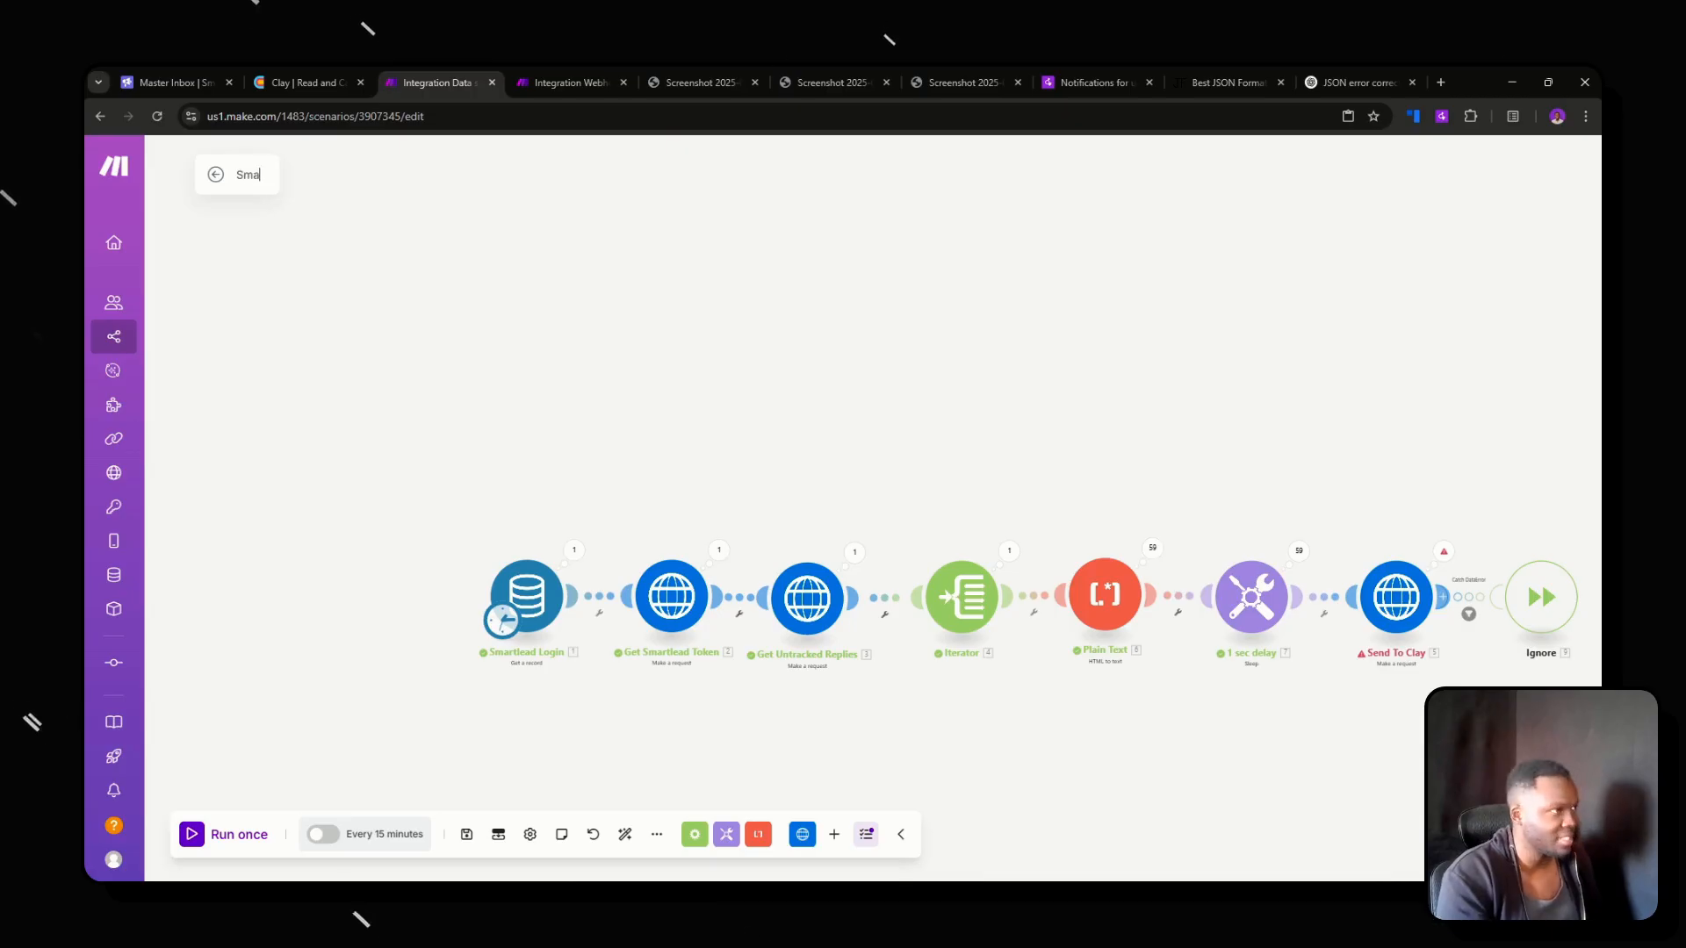
type("martlead, Clay")
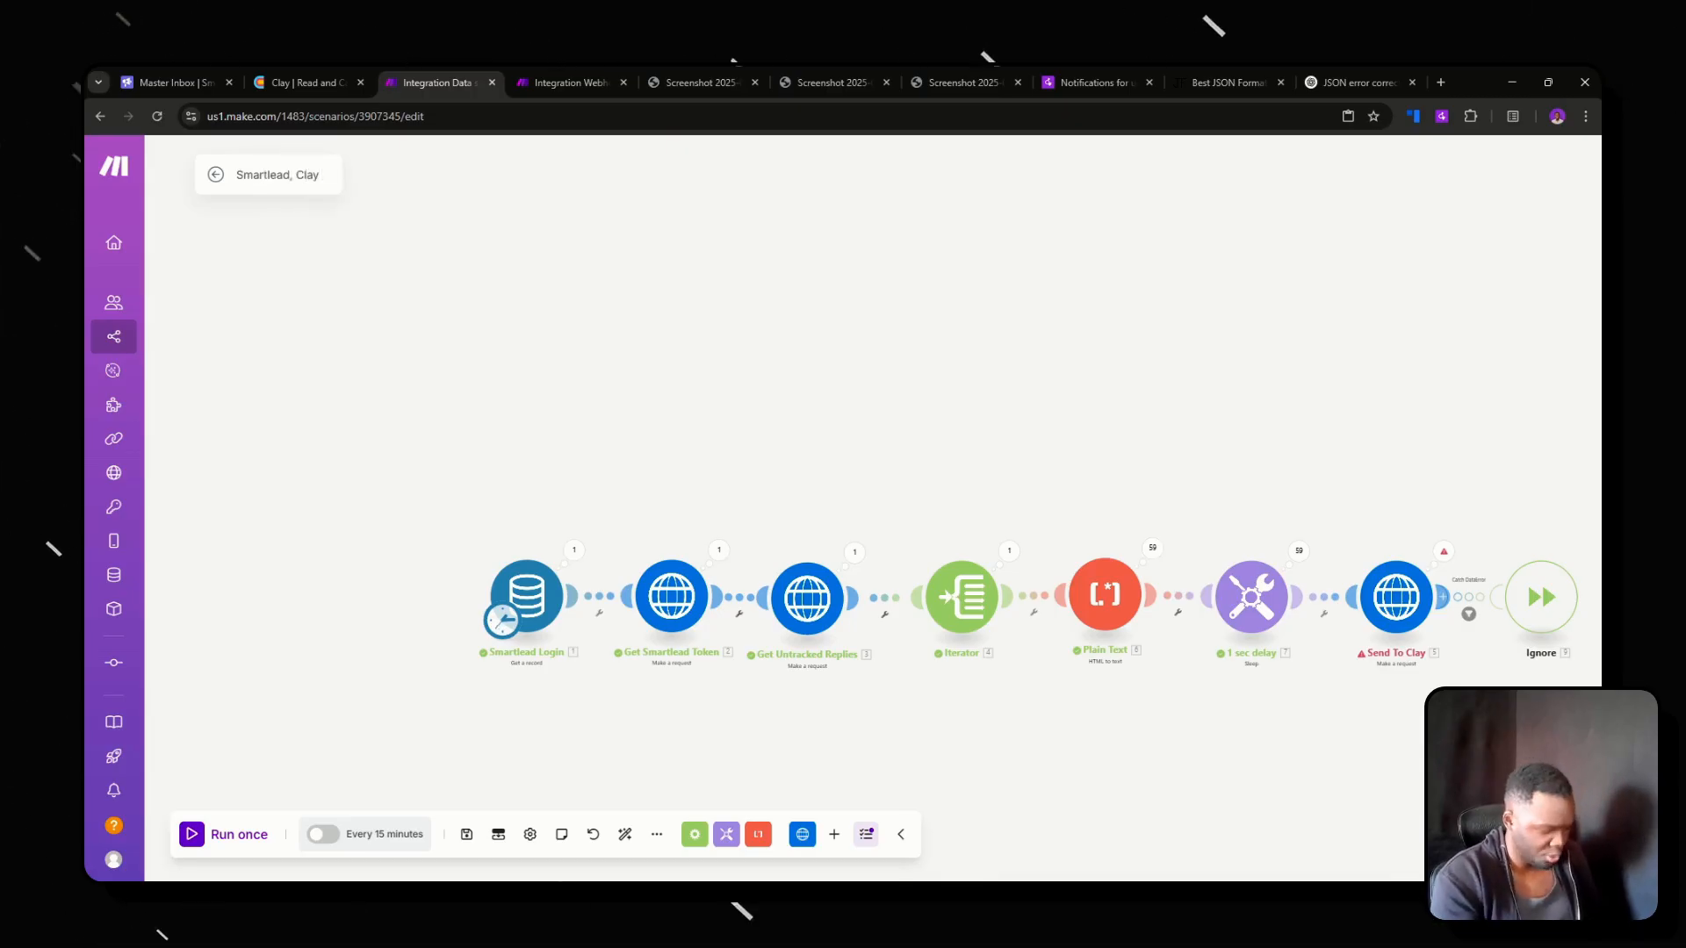
left_click(303, 81)
left_click(474, 158)
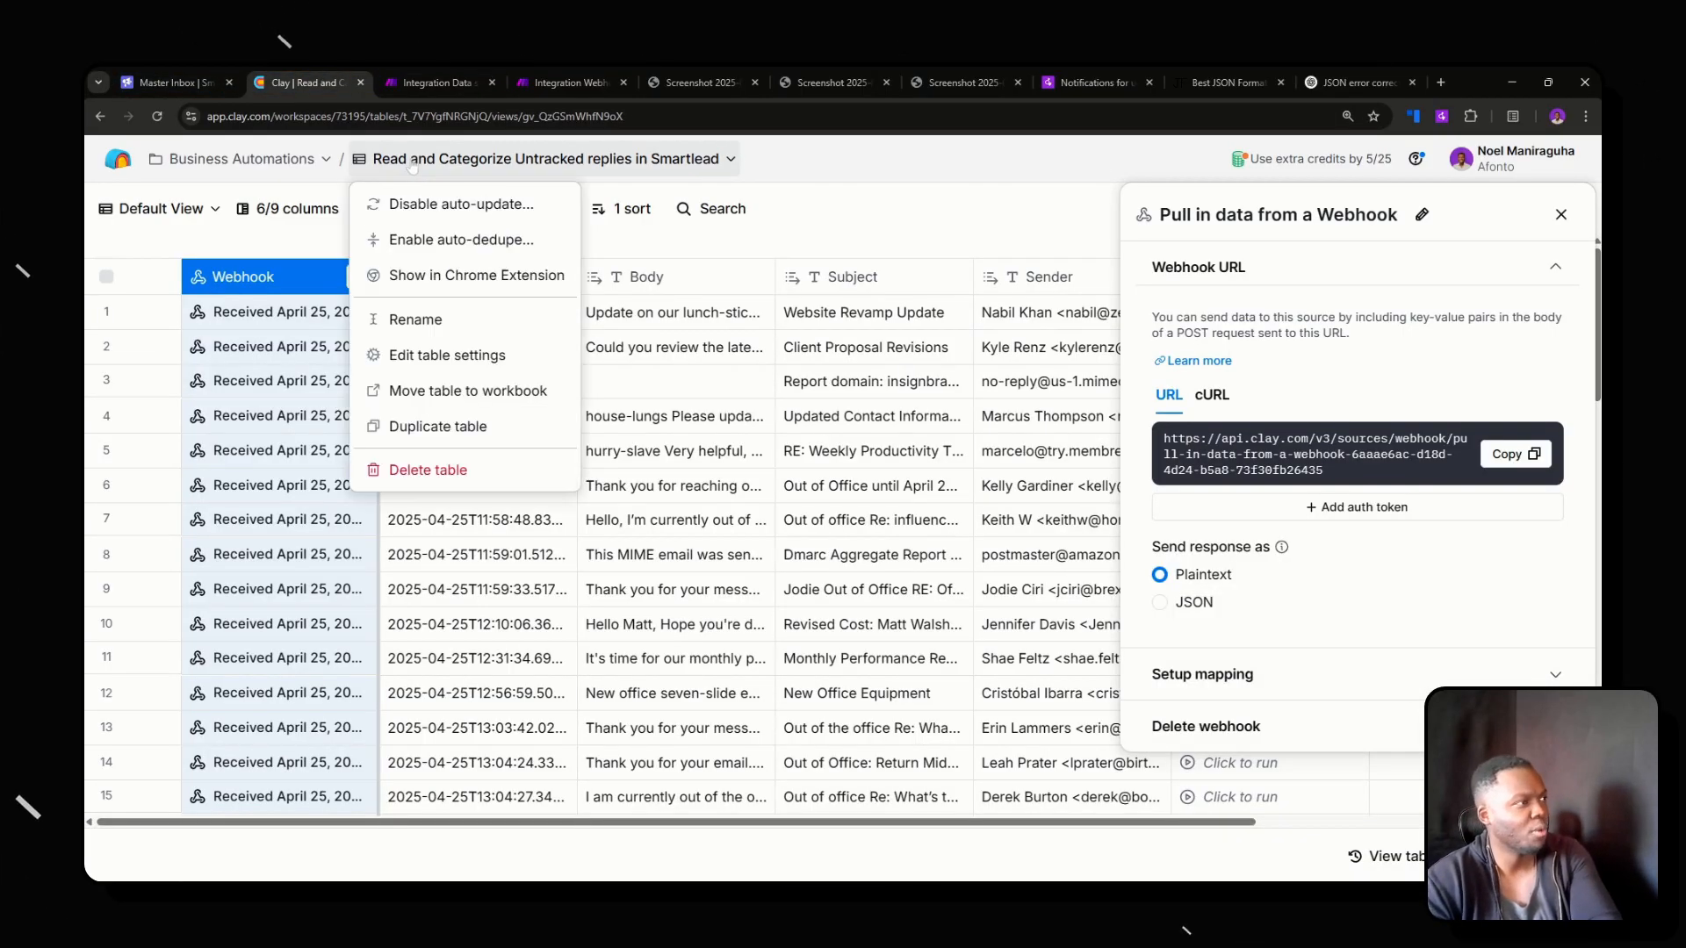
left_click(416, 320)
key("ctrl+c")
left_click(434, 82)
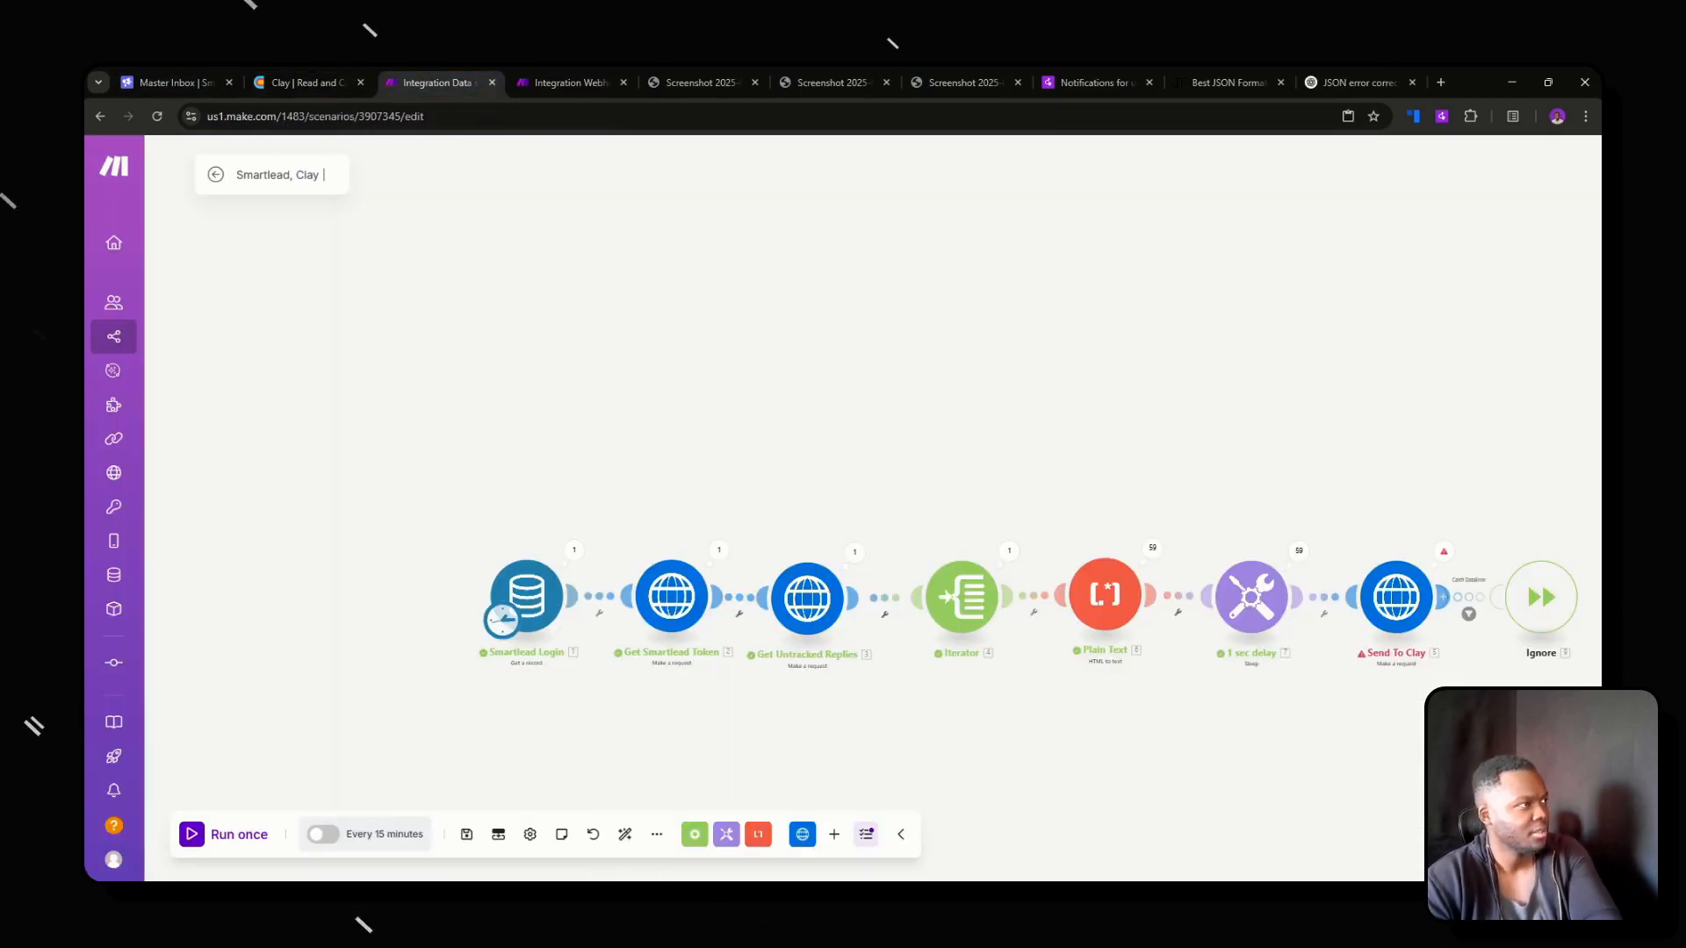
key("ctrl+v")
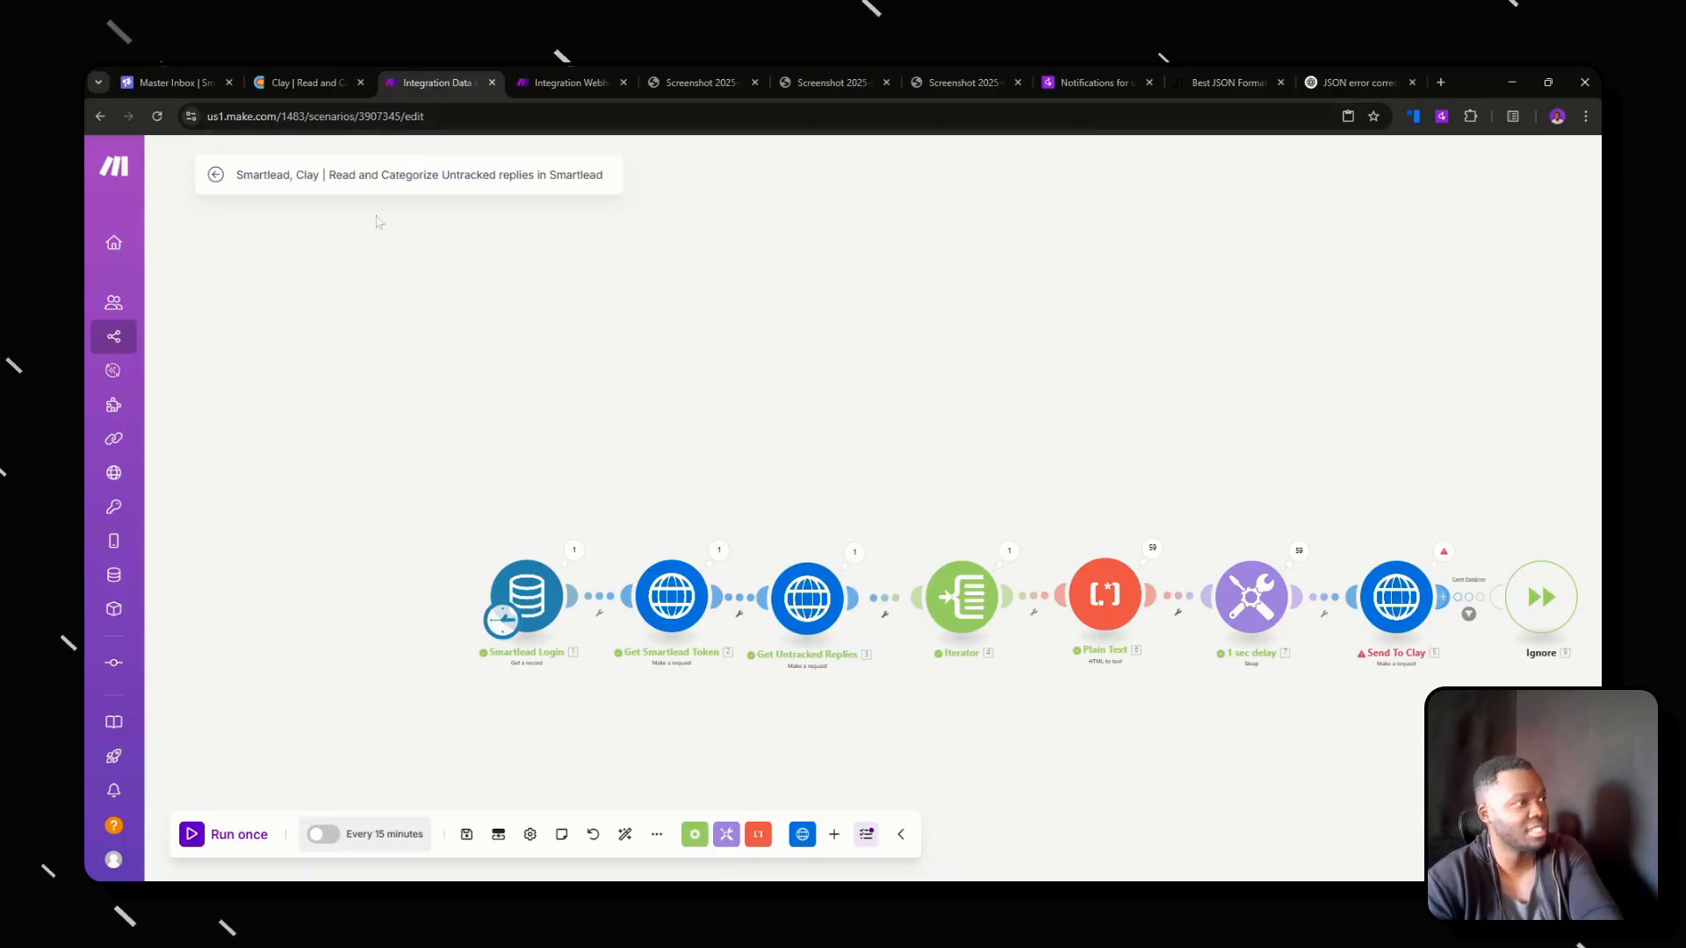
left_click_drag(328, 174, 618, 188)
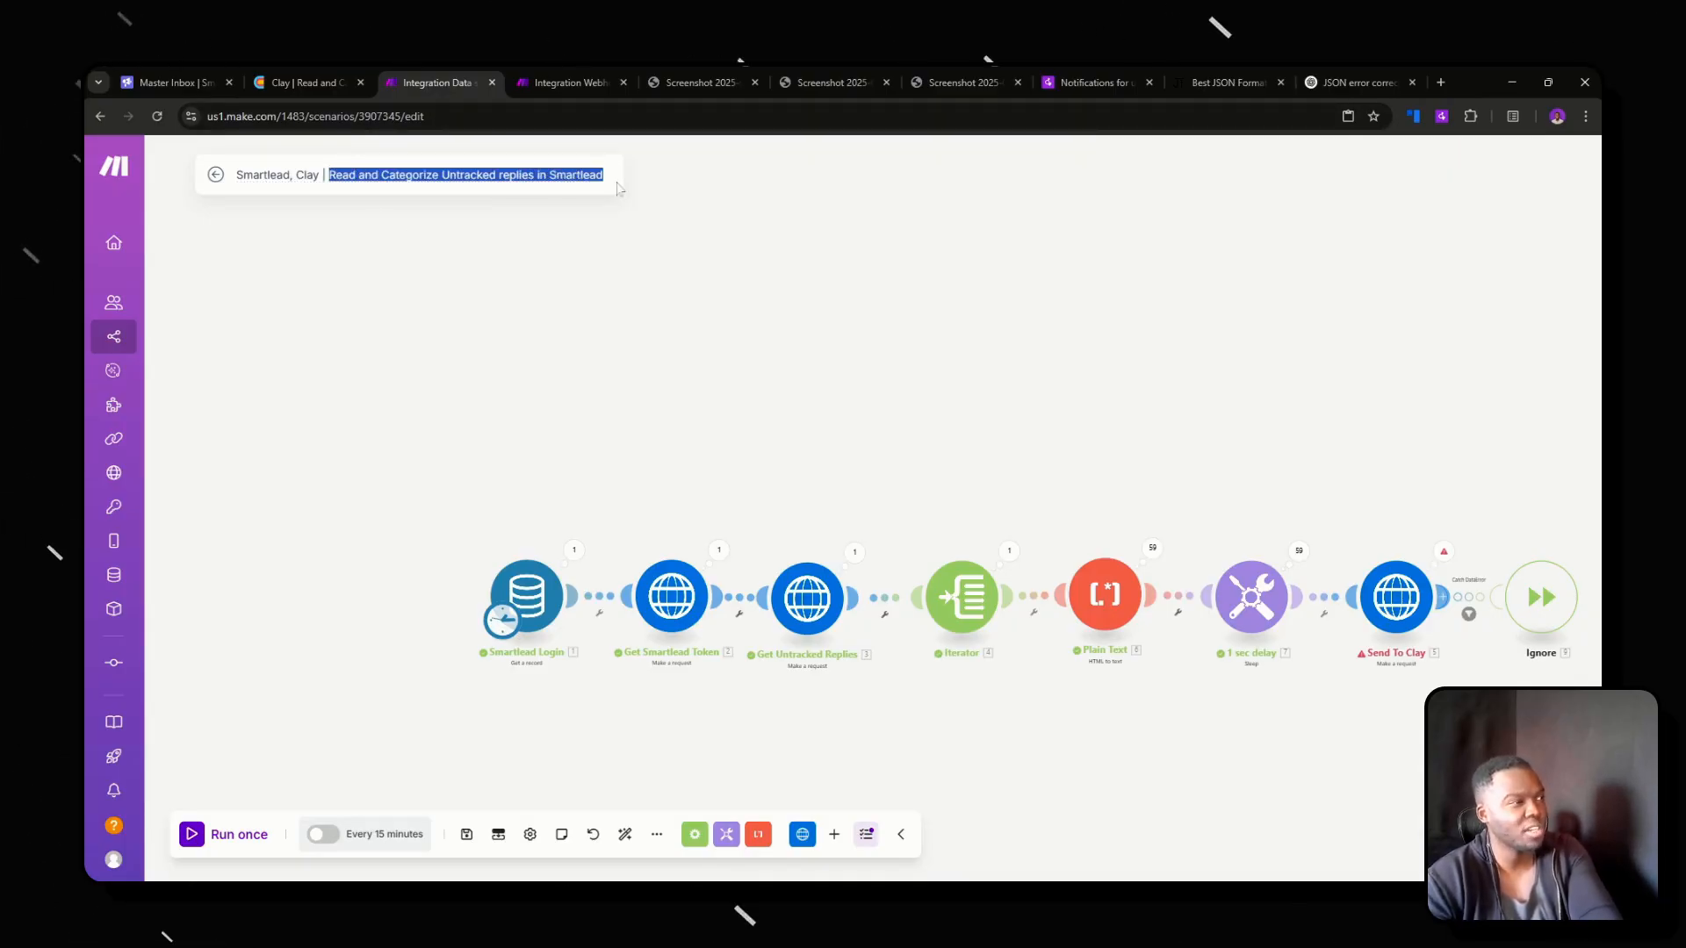
double_click(466, 834)
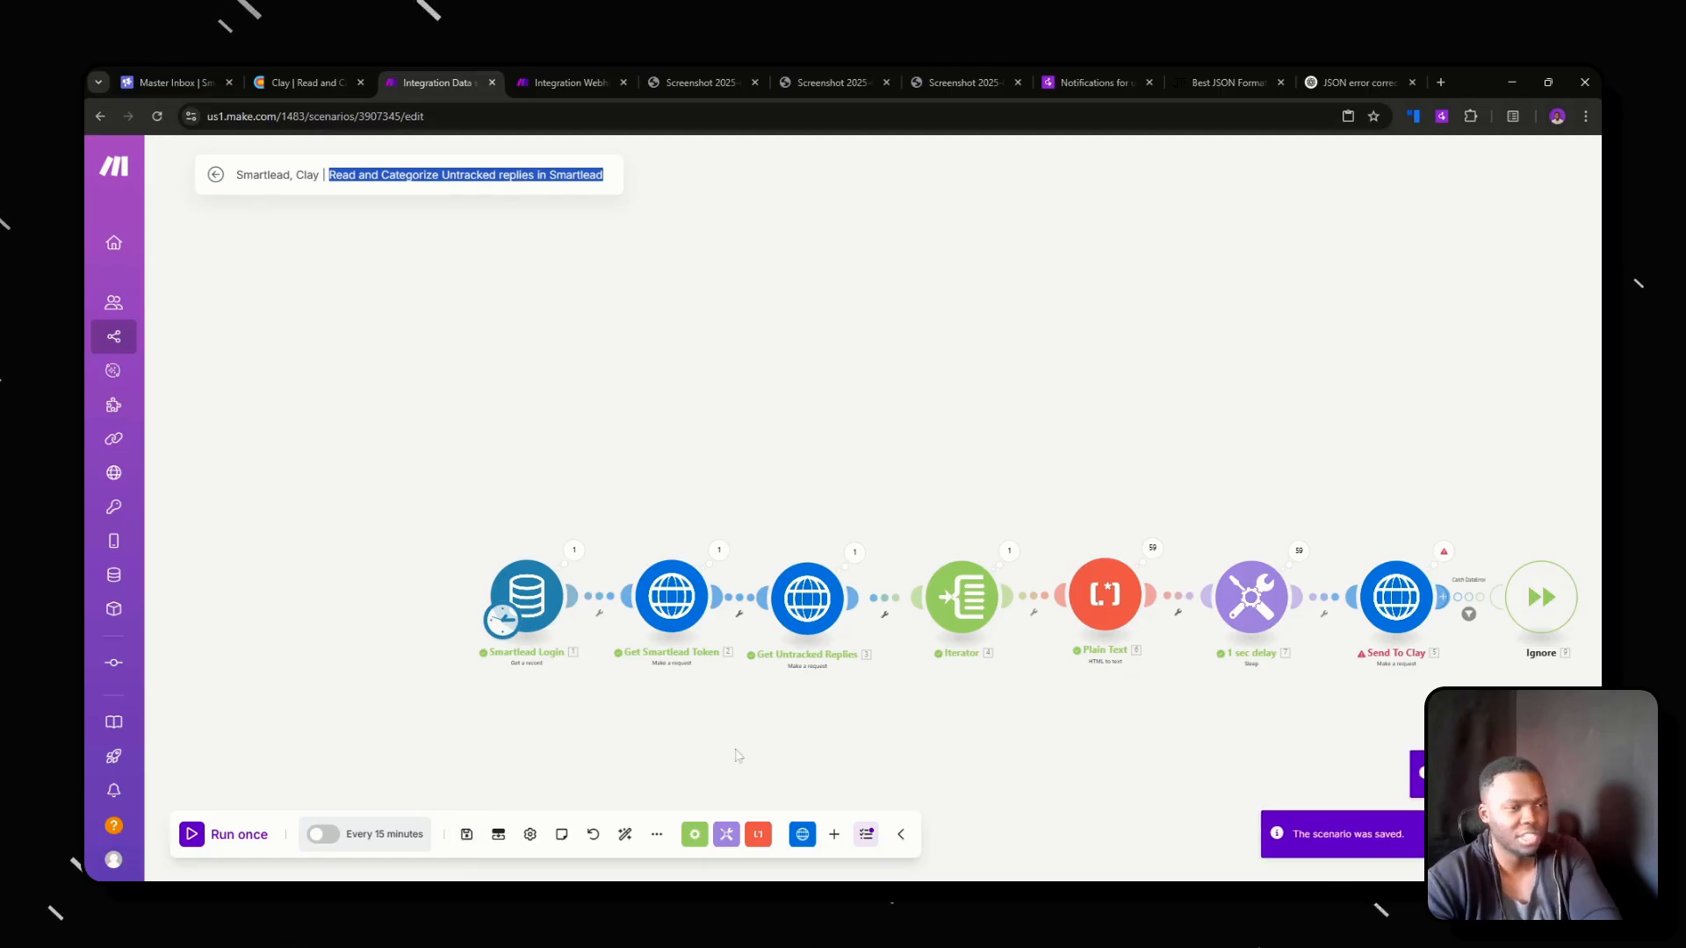
In the Clay table, delete all rows and close the webhook settings.
left_click_drag(770, 736, 467, 713)
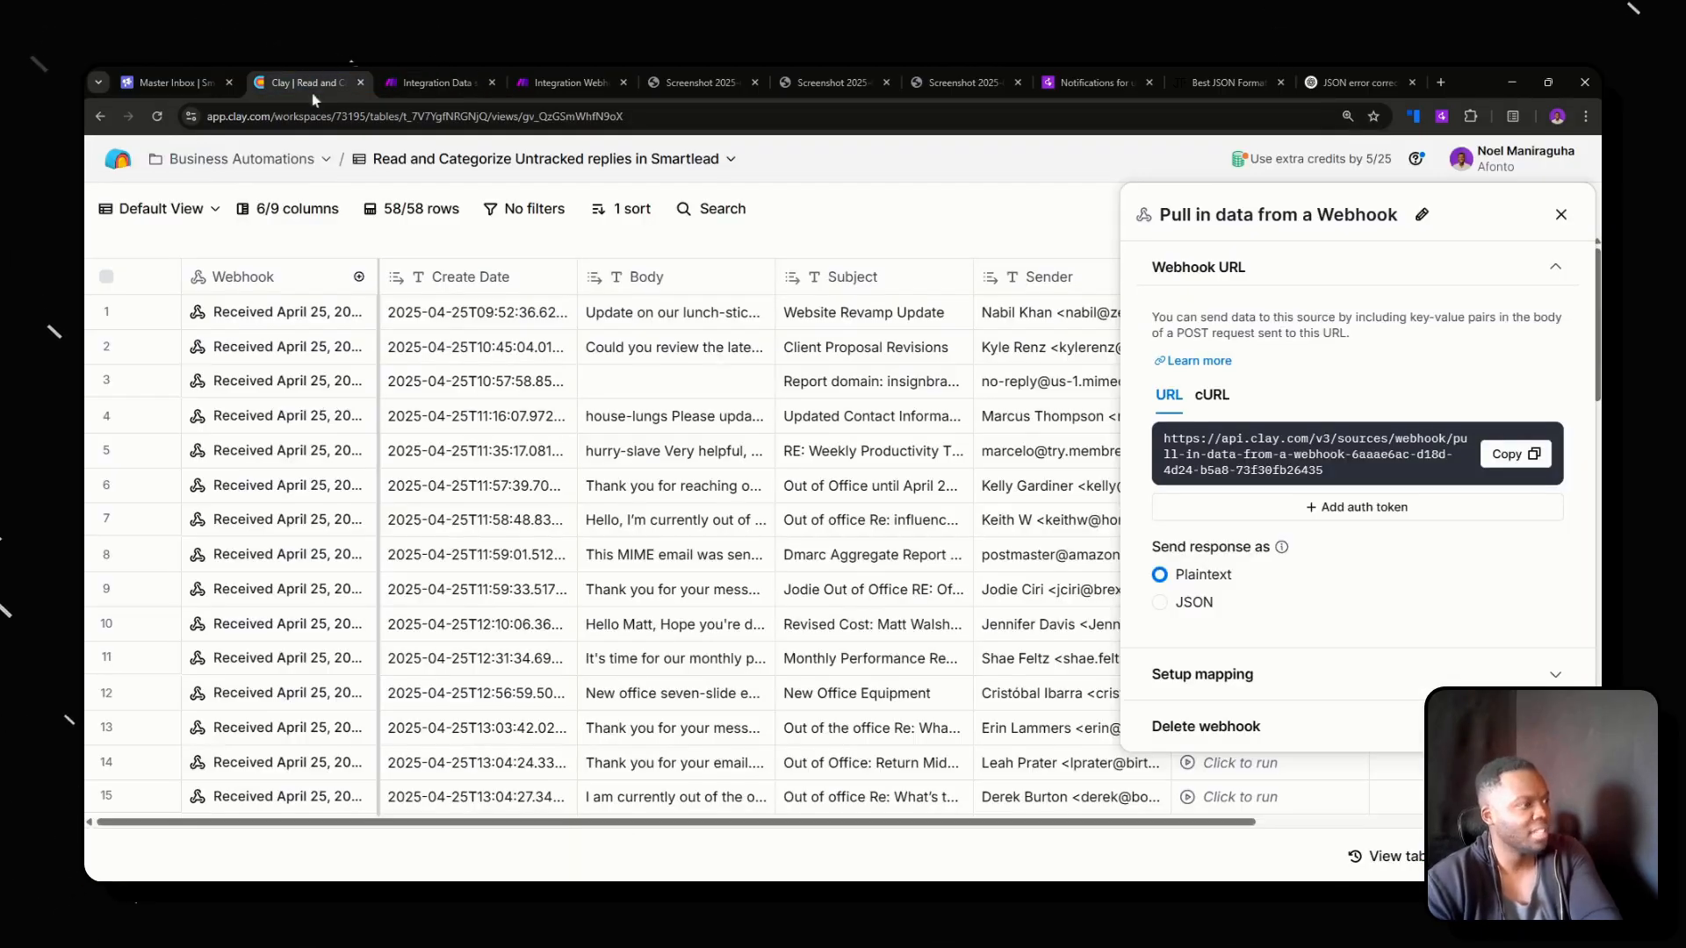
left_click(302, 82)
left_click(106, 277)
right_click(140, 380)
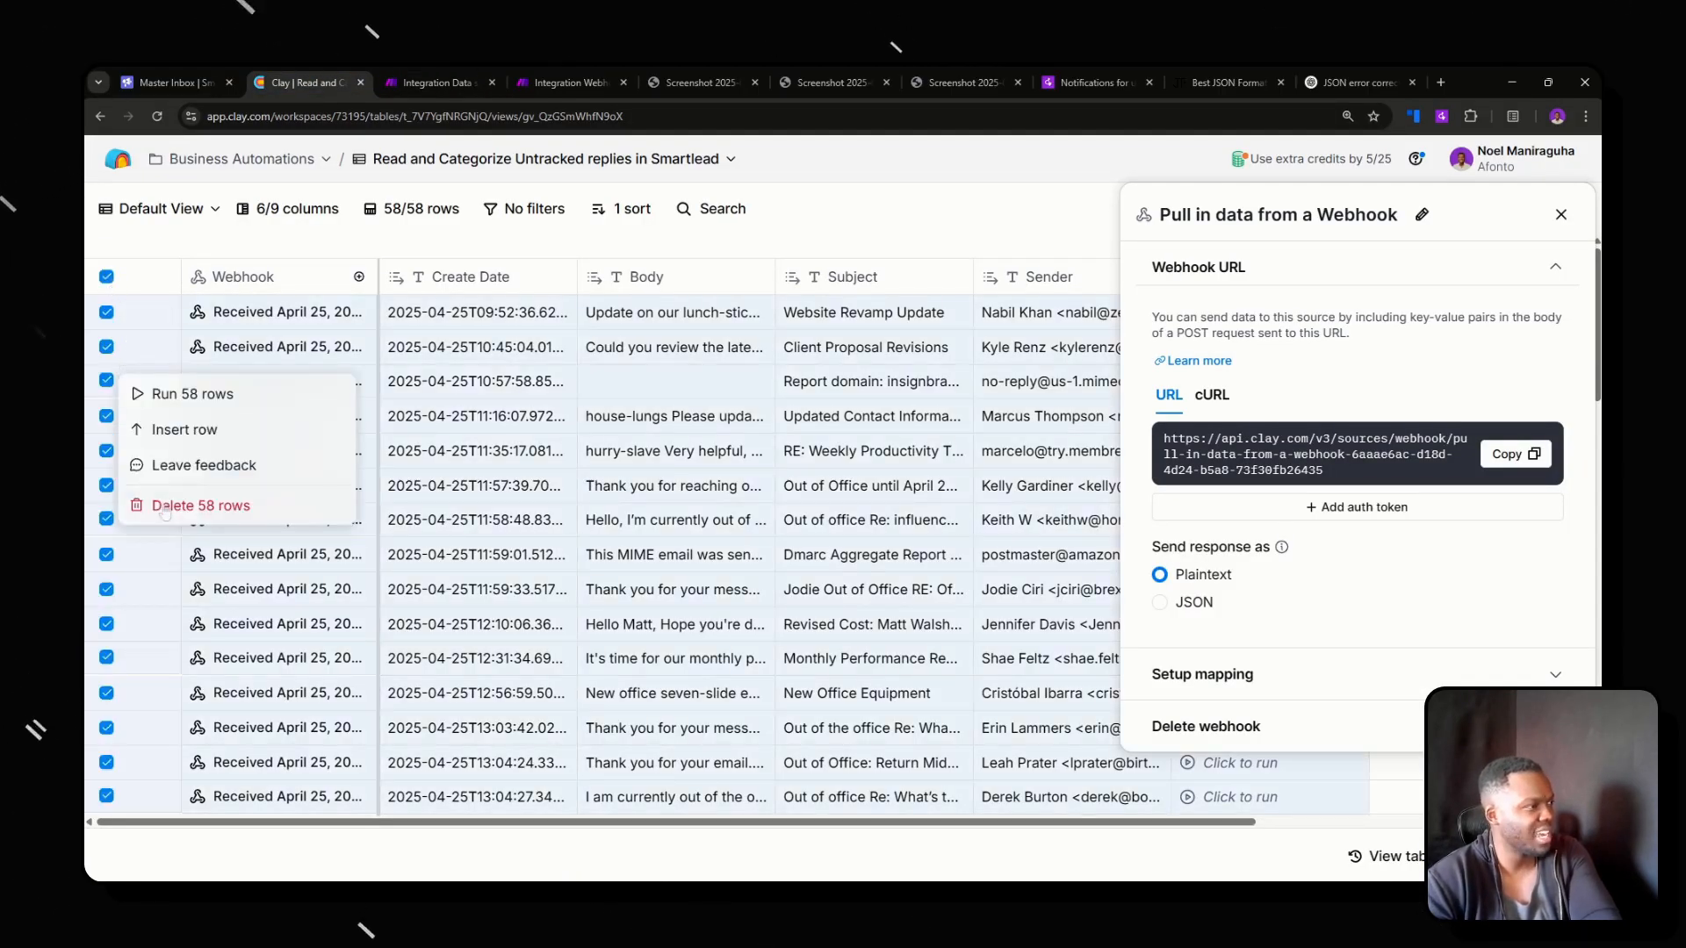
left_click(264, 505)
left_click(1561, 214)
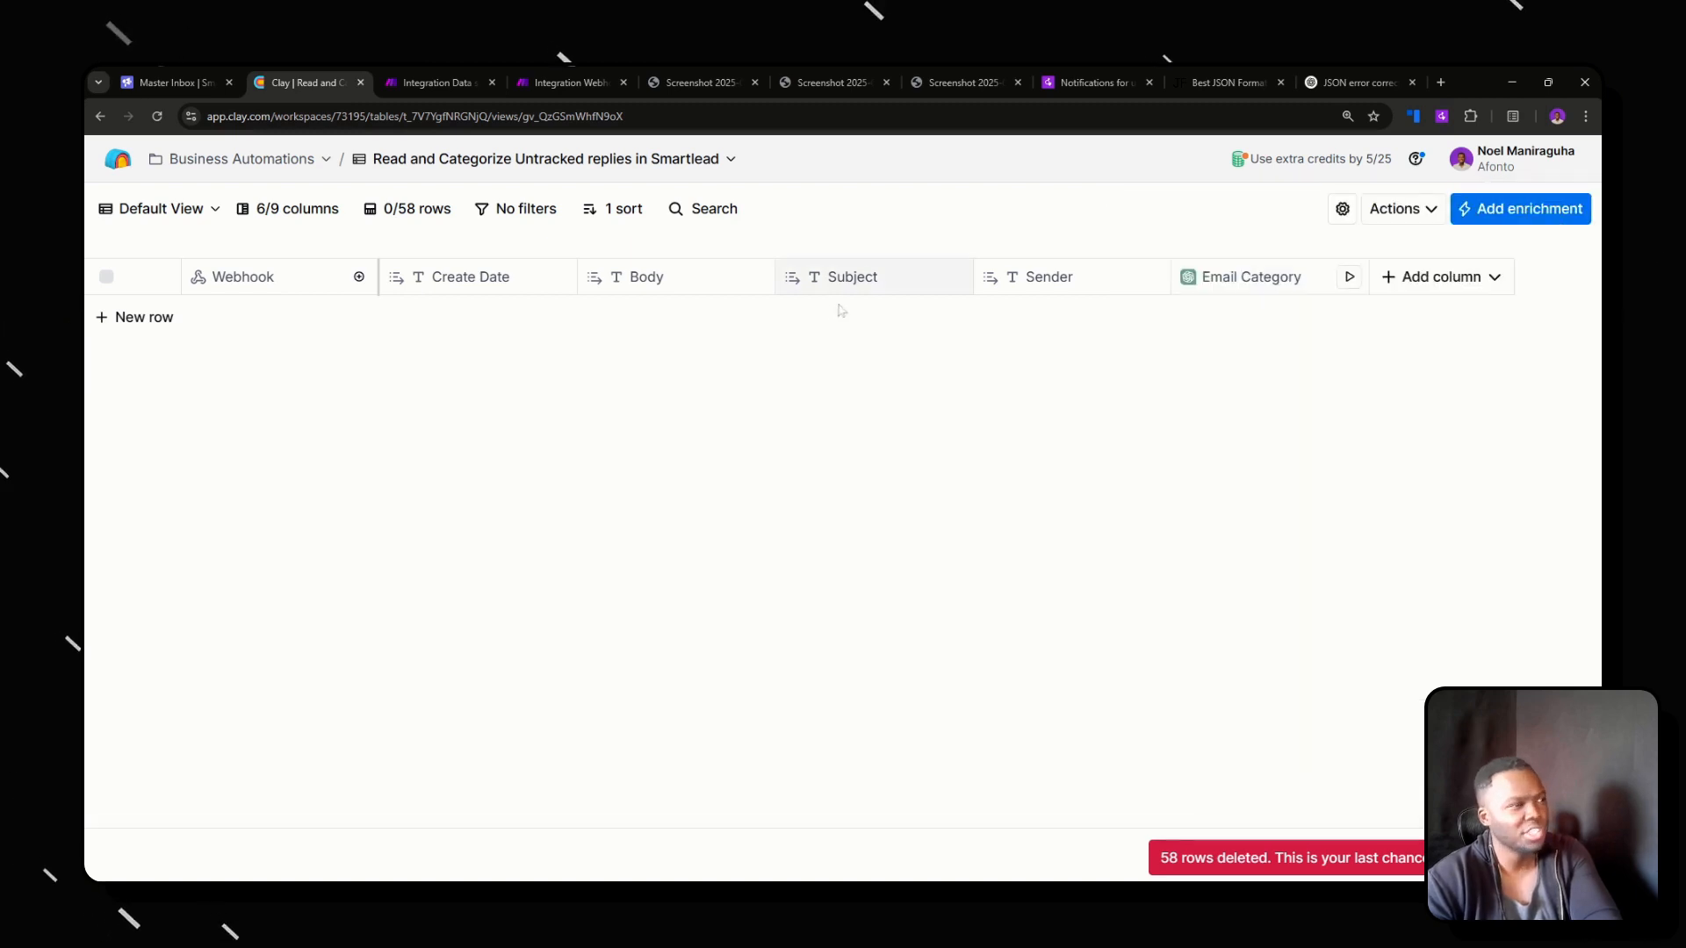
Open the Email Category column's configuration in the Clay table and check its output and run settings, including auto-update.
left_click(536, 158)
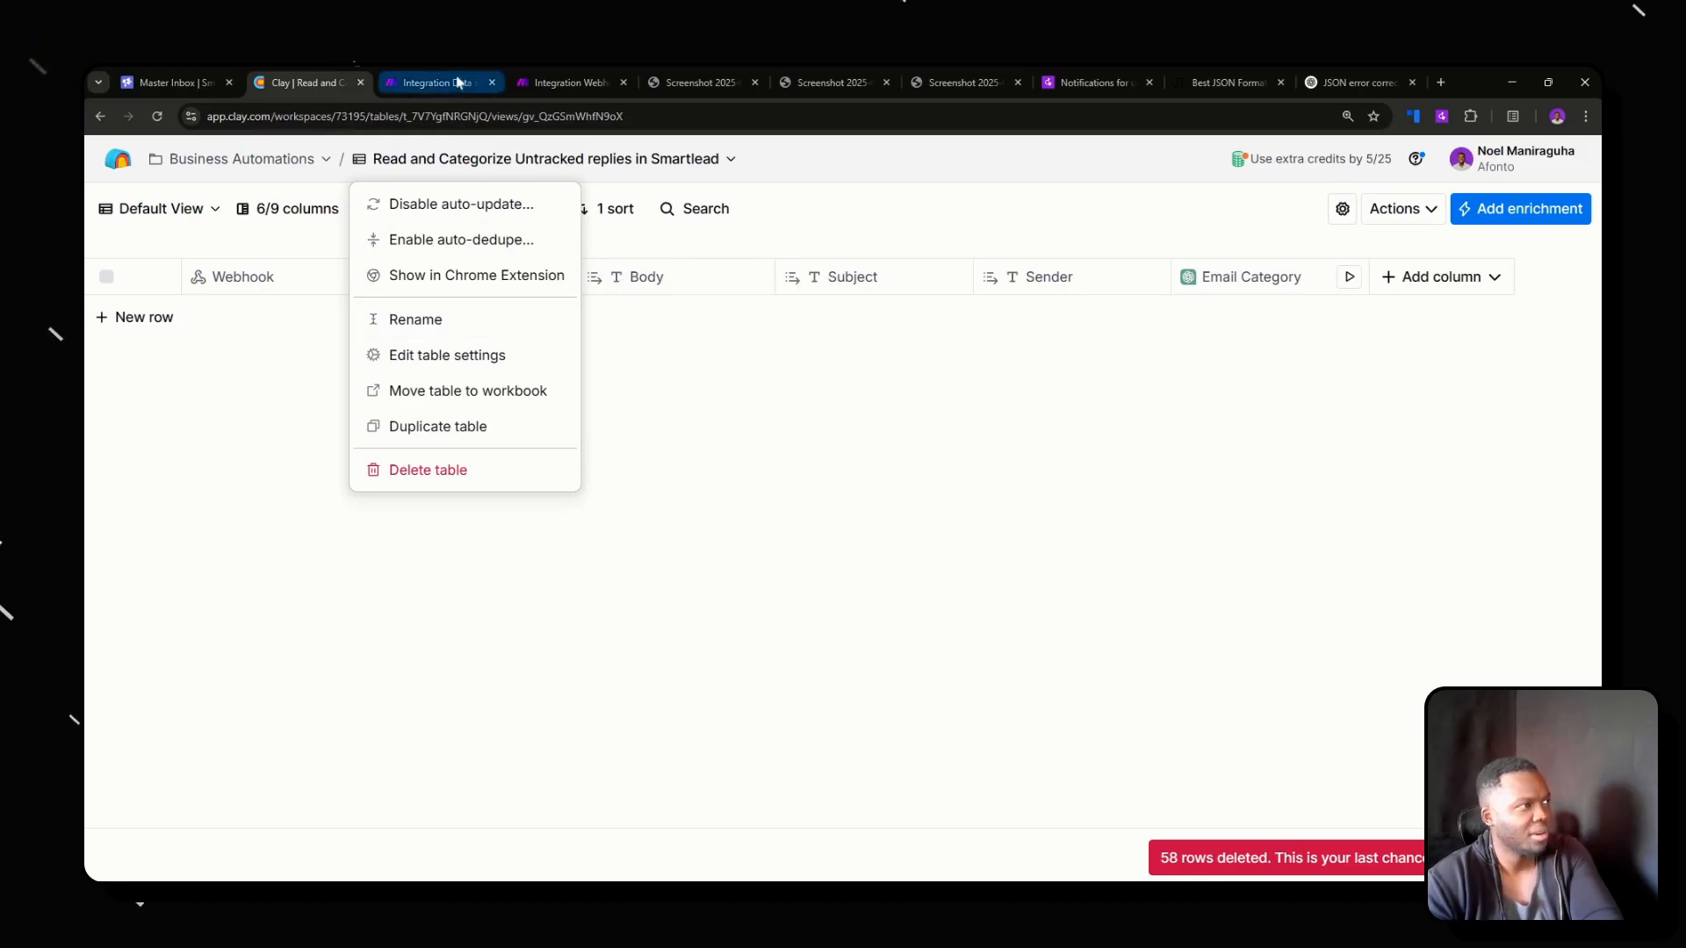
left_click(430, 83)
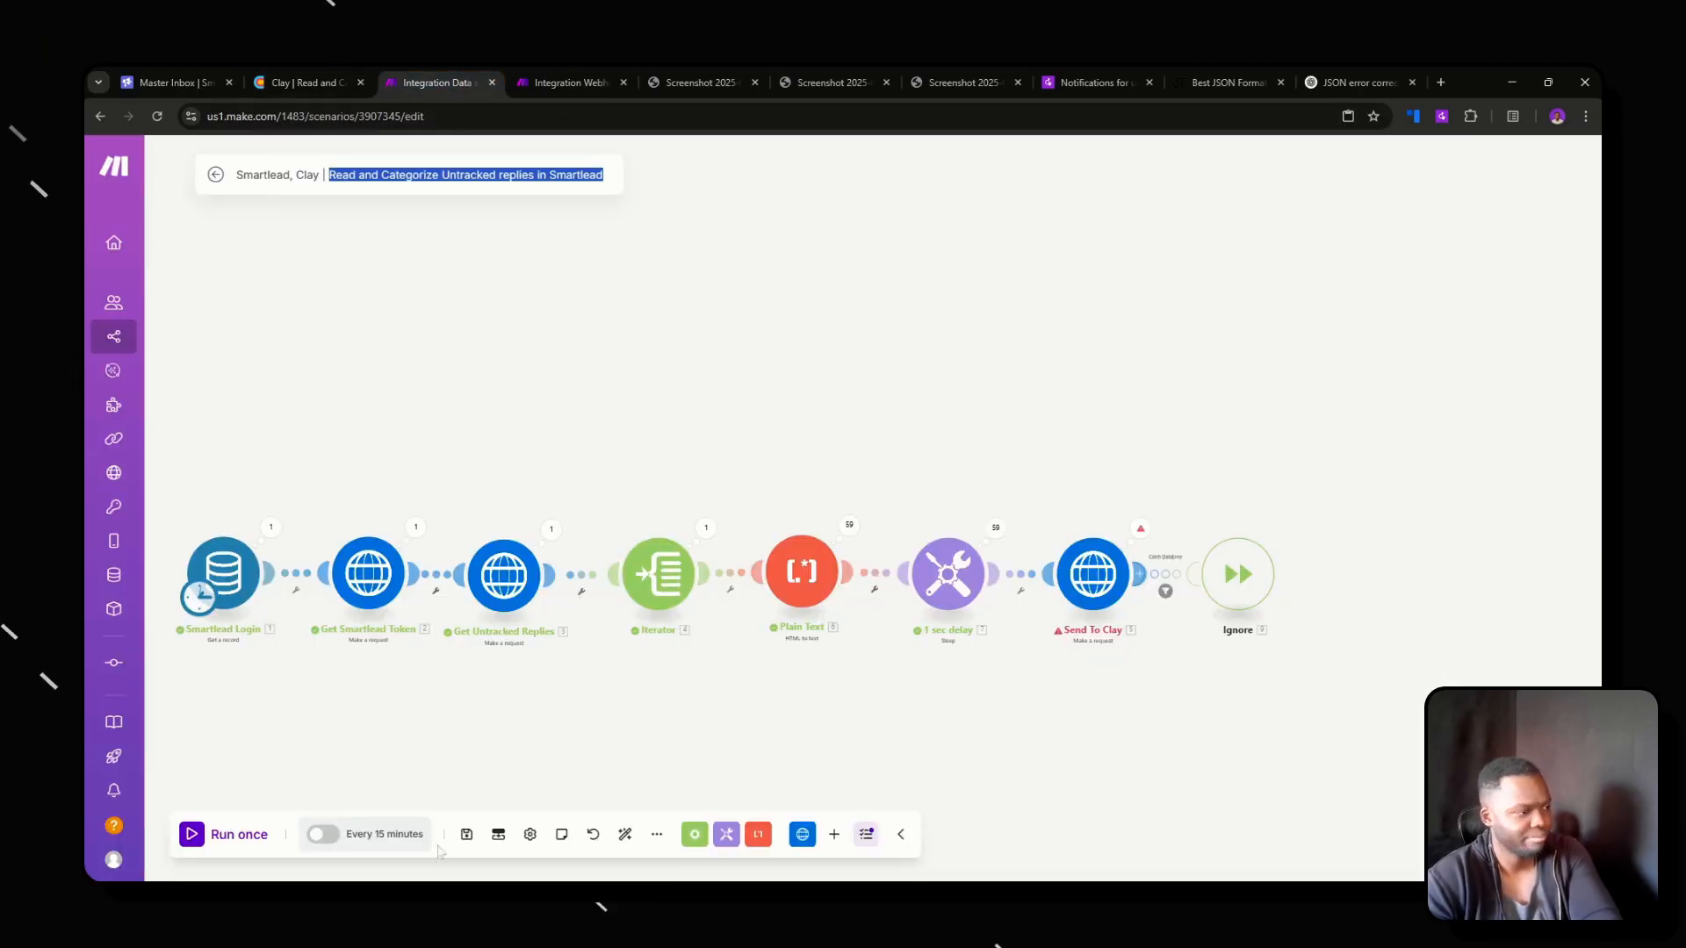
left_click(311, 81)
left_click_drag(1122, 321, 1250, 300)
left_click(1250, 295)
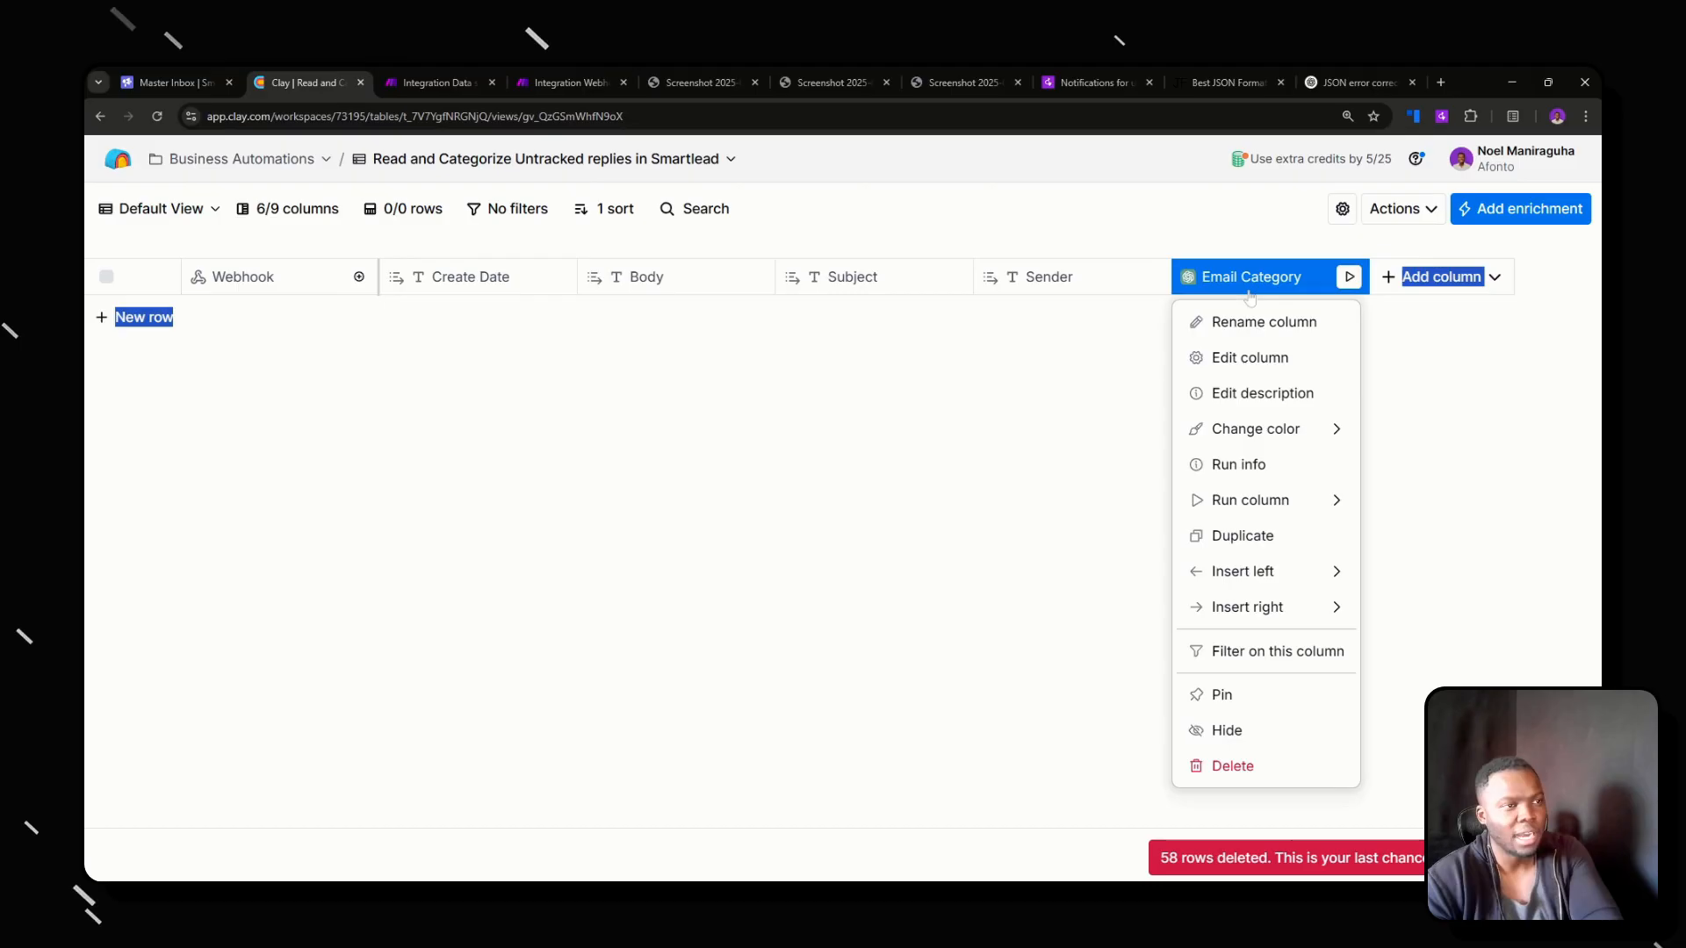
left_click(1246, 354)
scroll(1353, 633, "down", 10)
scroll(1352, 614, "down", 10)
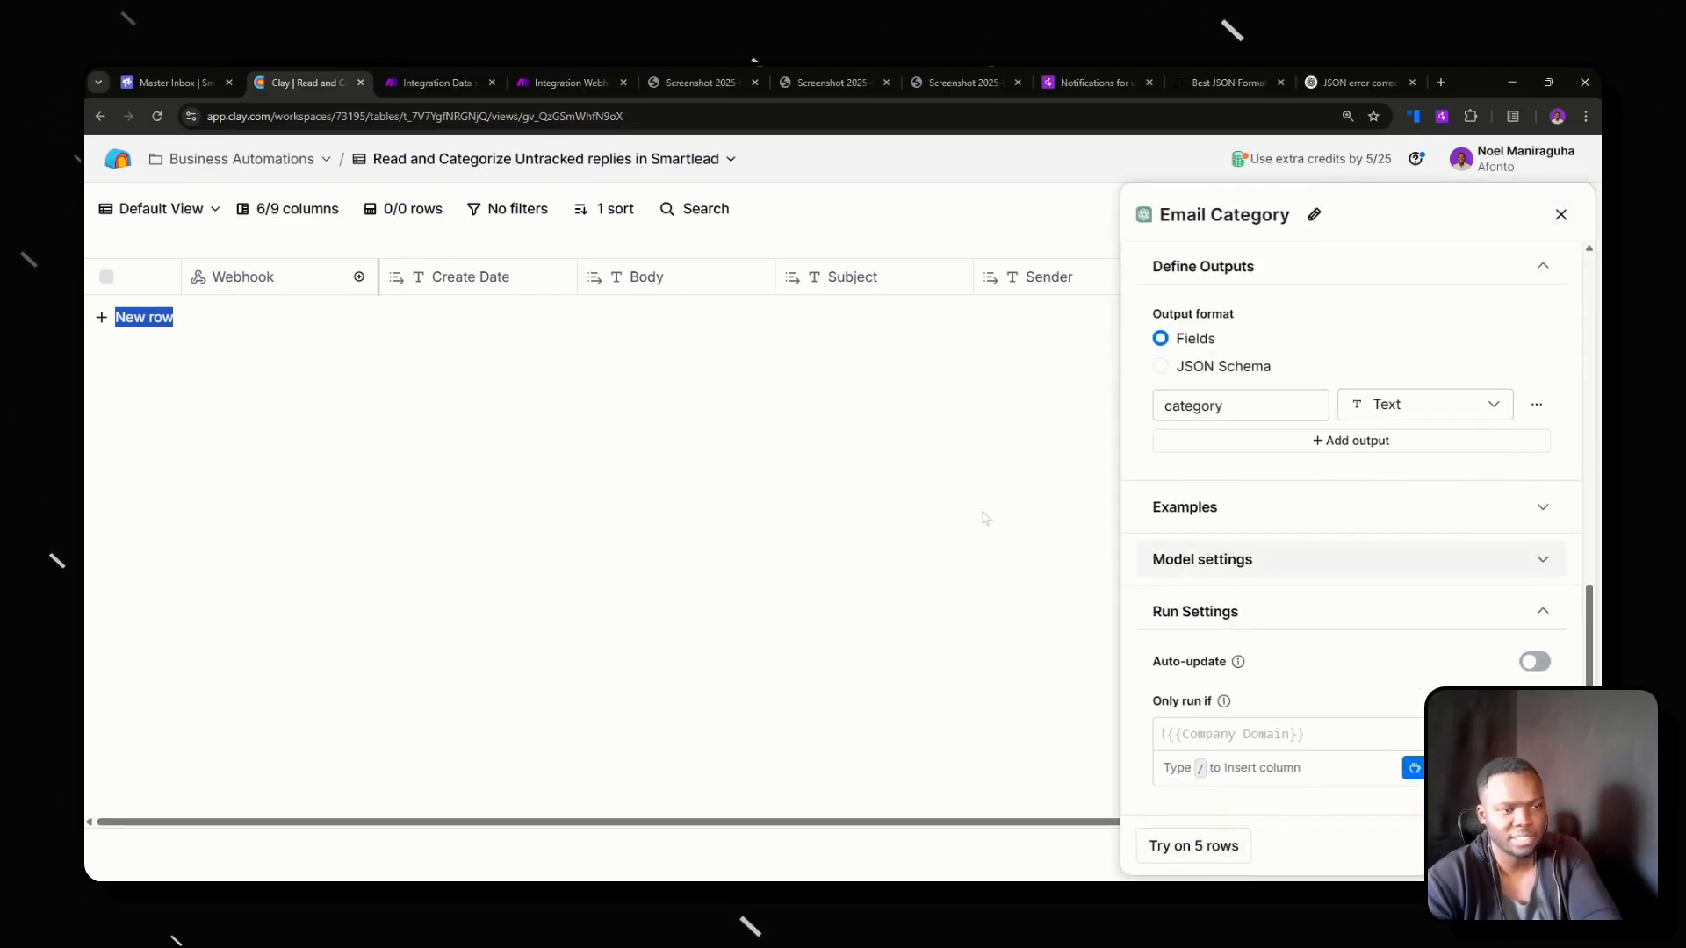
Switch to Make and run the scenario once, return to the Clay table, and close the Email Category configuration.
left_click(420, 77)
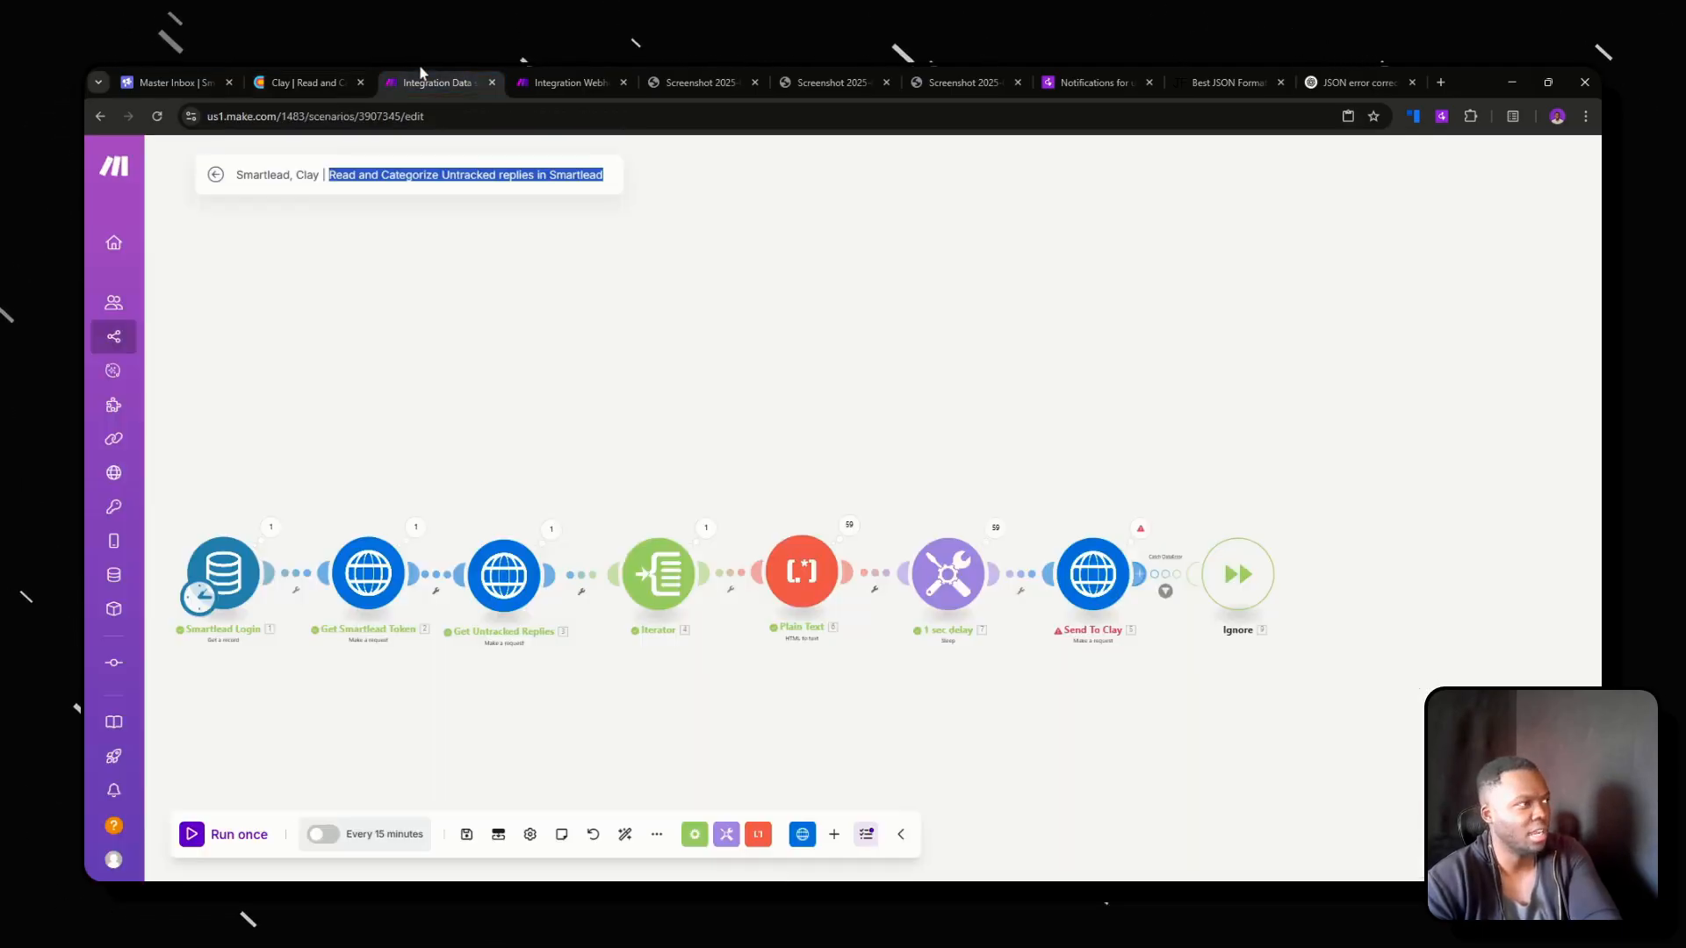
left_click(202, 836)
left_click(309, 81)
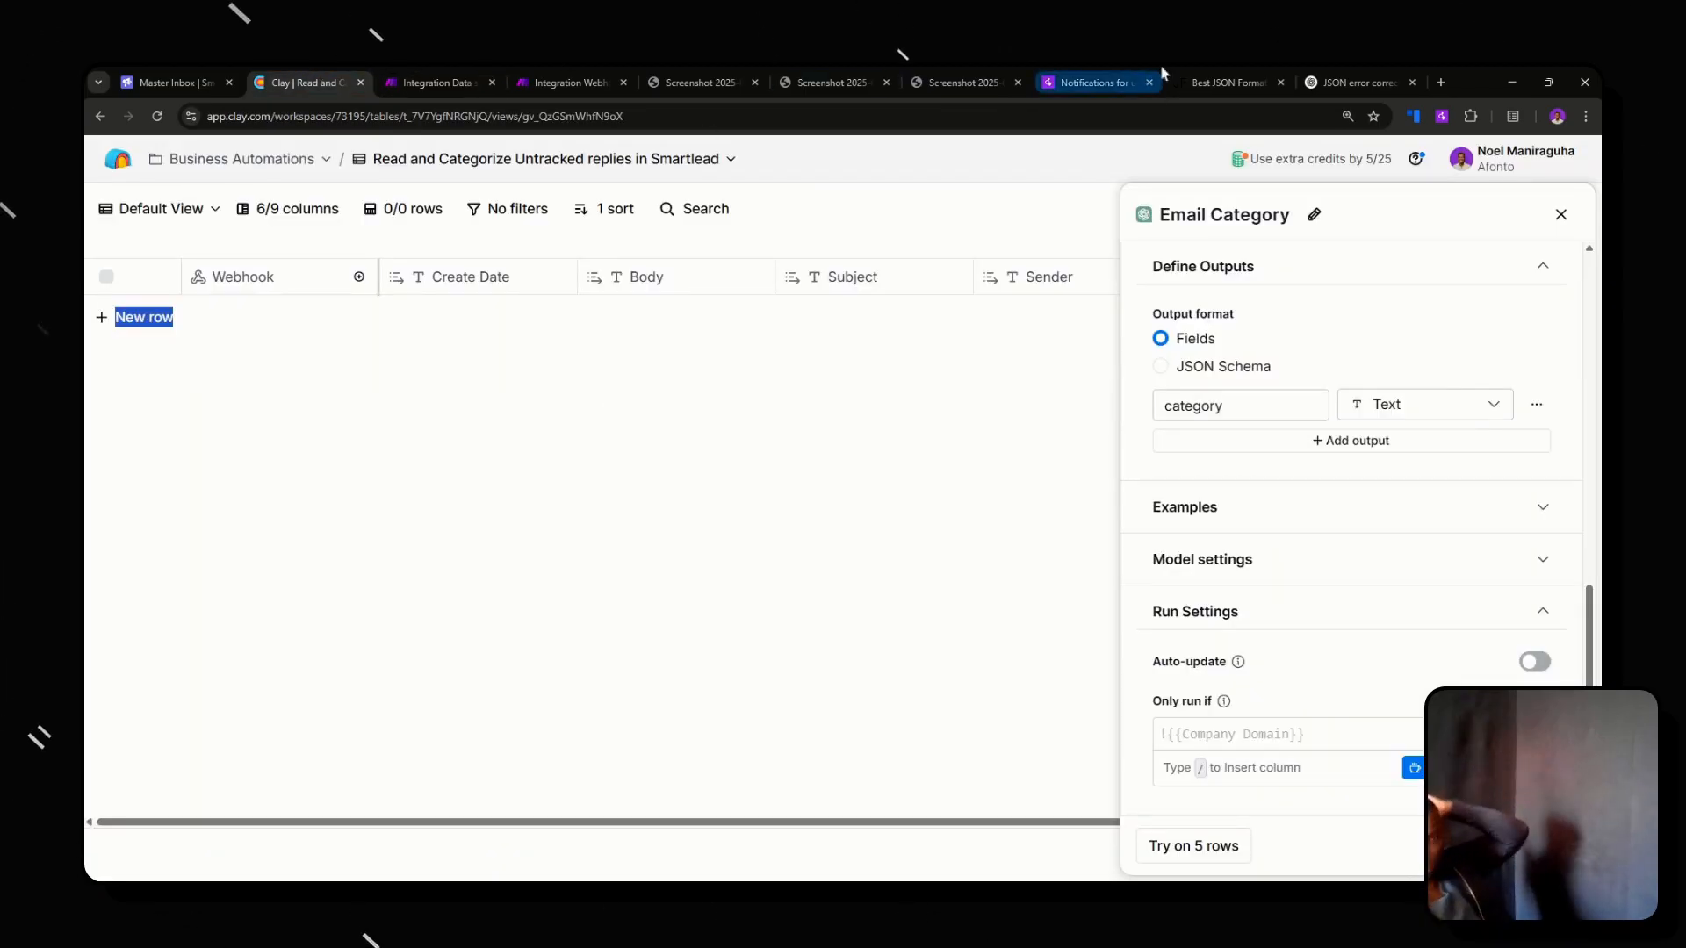
left_click(1561, 214)
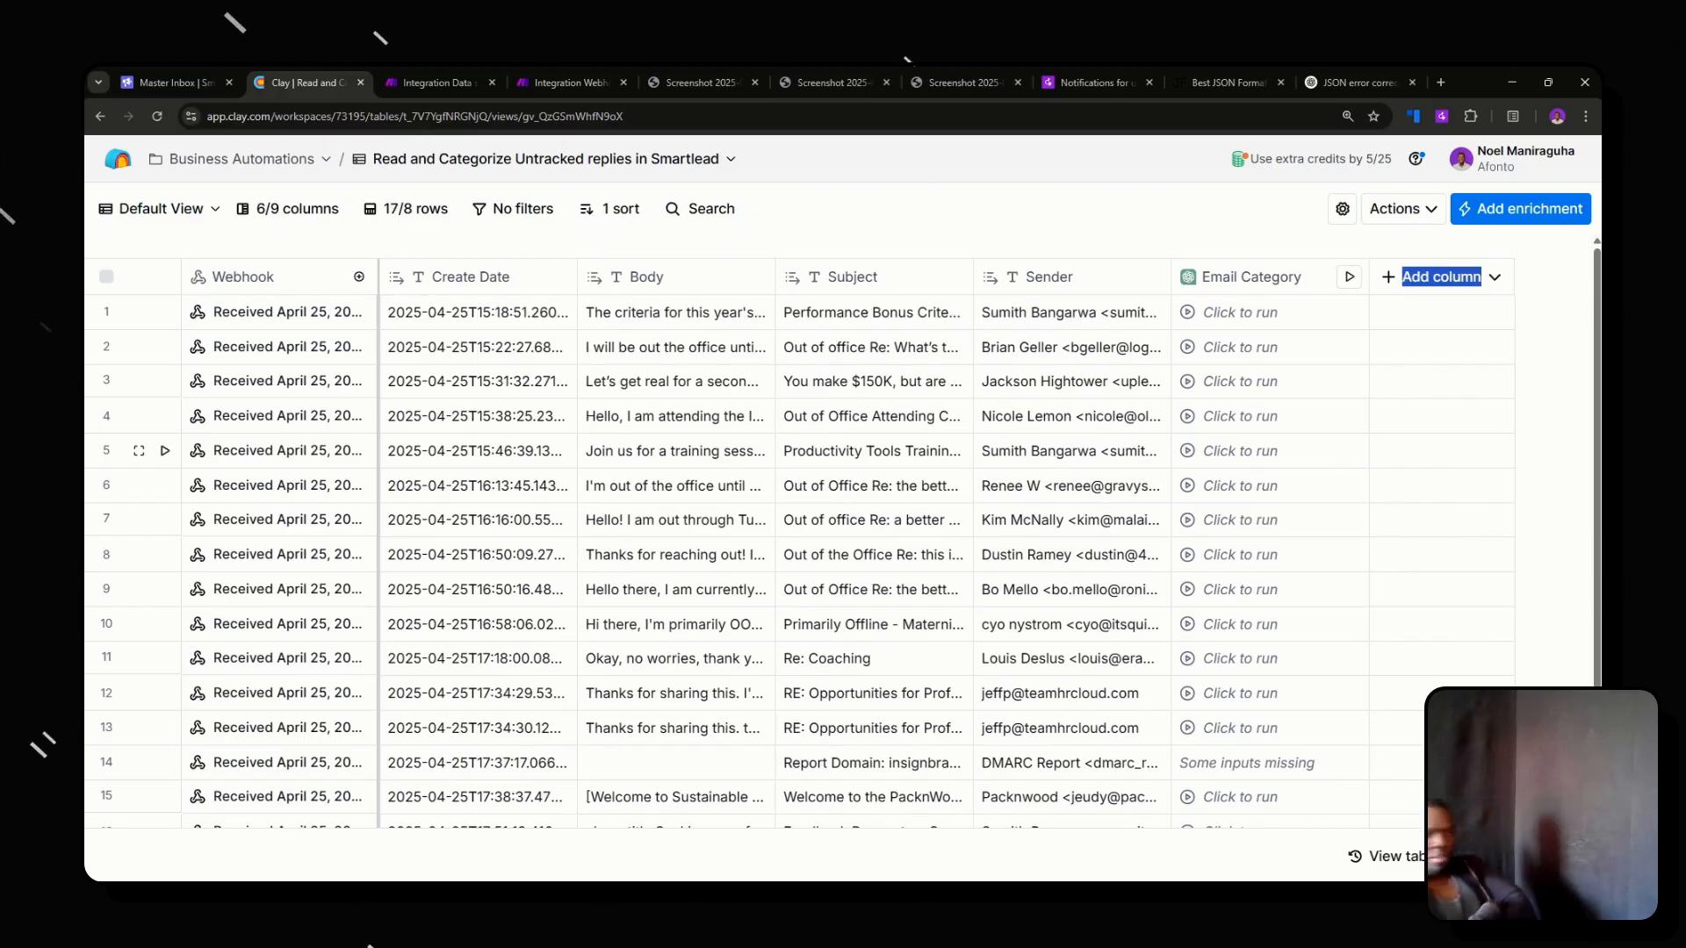
Review the Email Category column's prompt and the task description in its prompt generator, and close both without changes.
left_click(1252, 277)
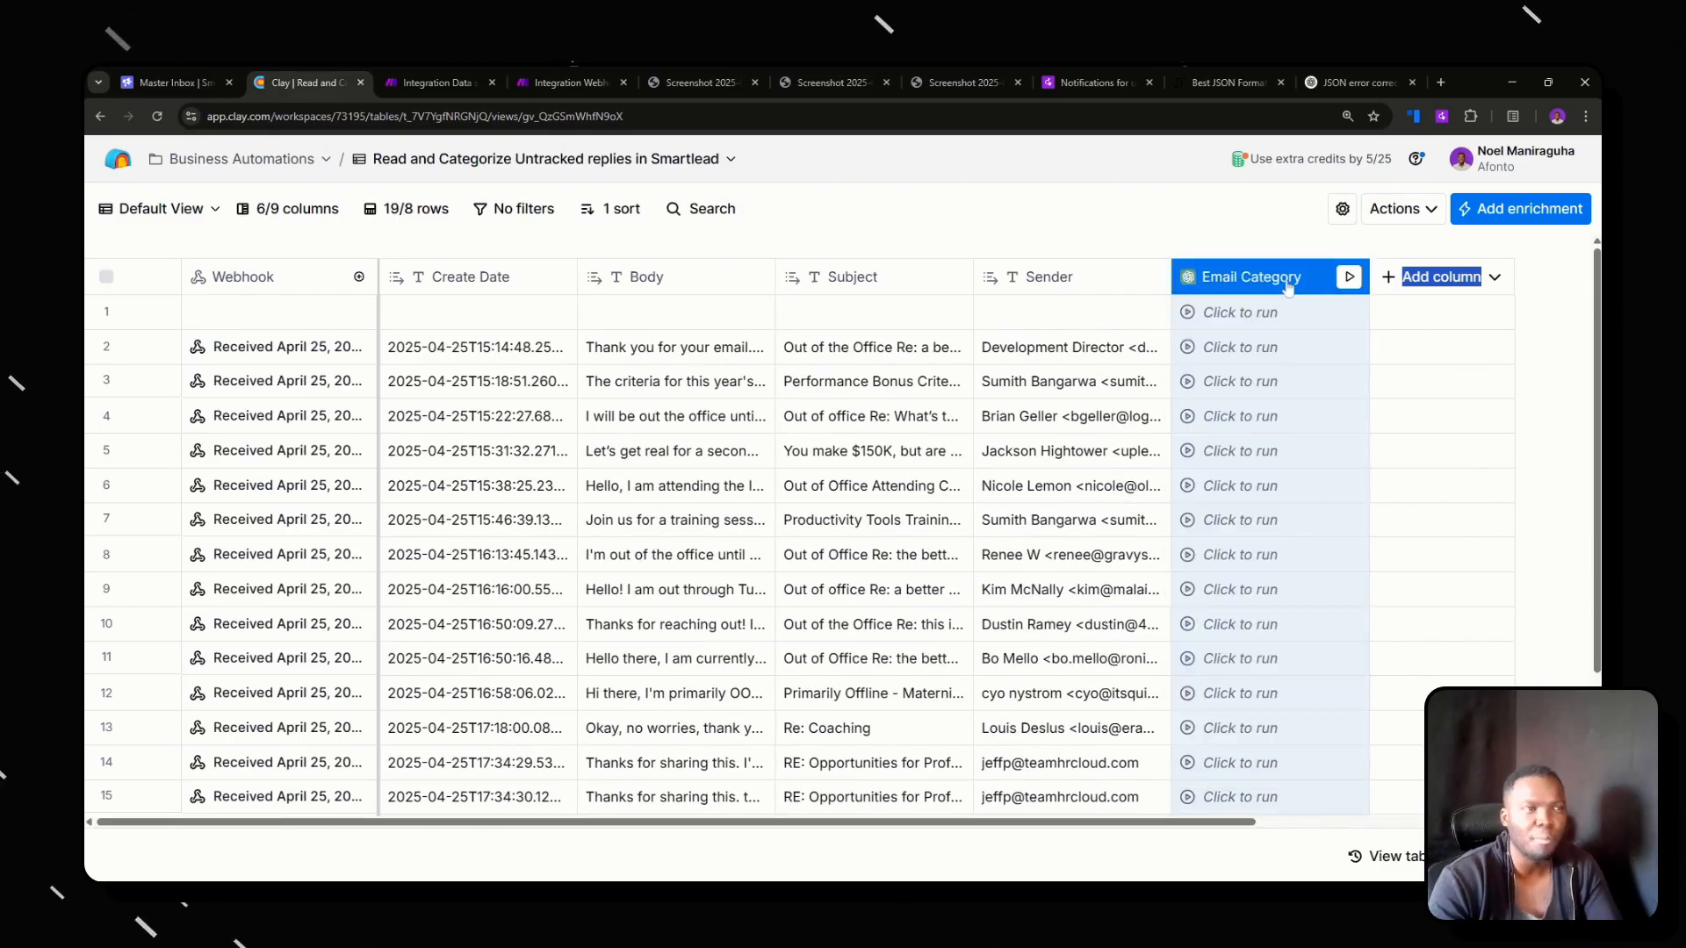
left_click(1271, 301)
scroll(1270, 301, "down", 3)
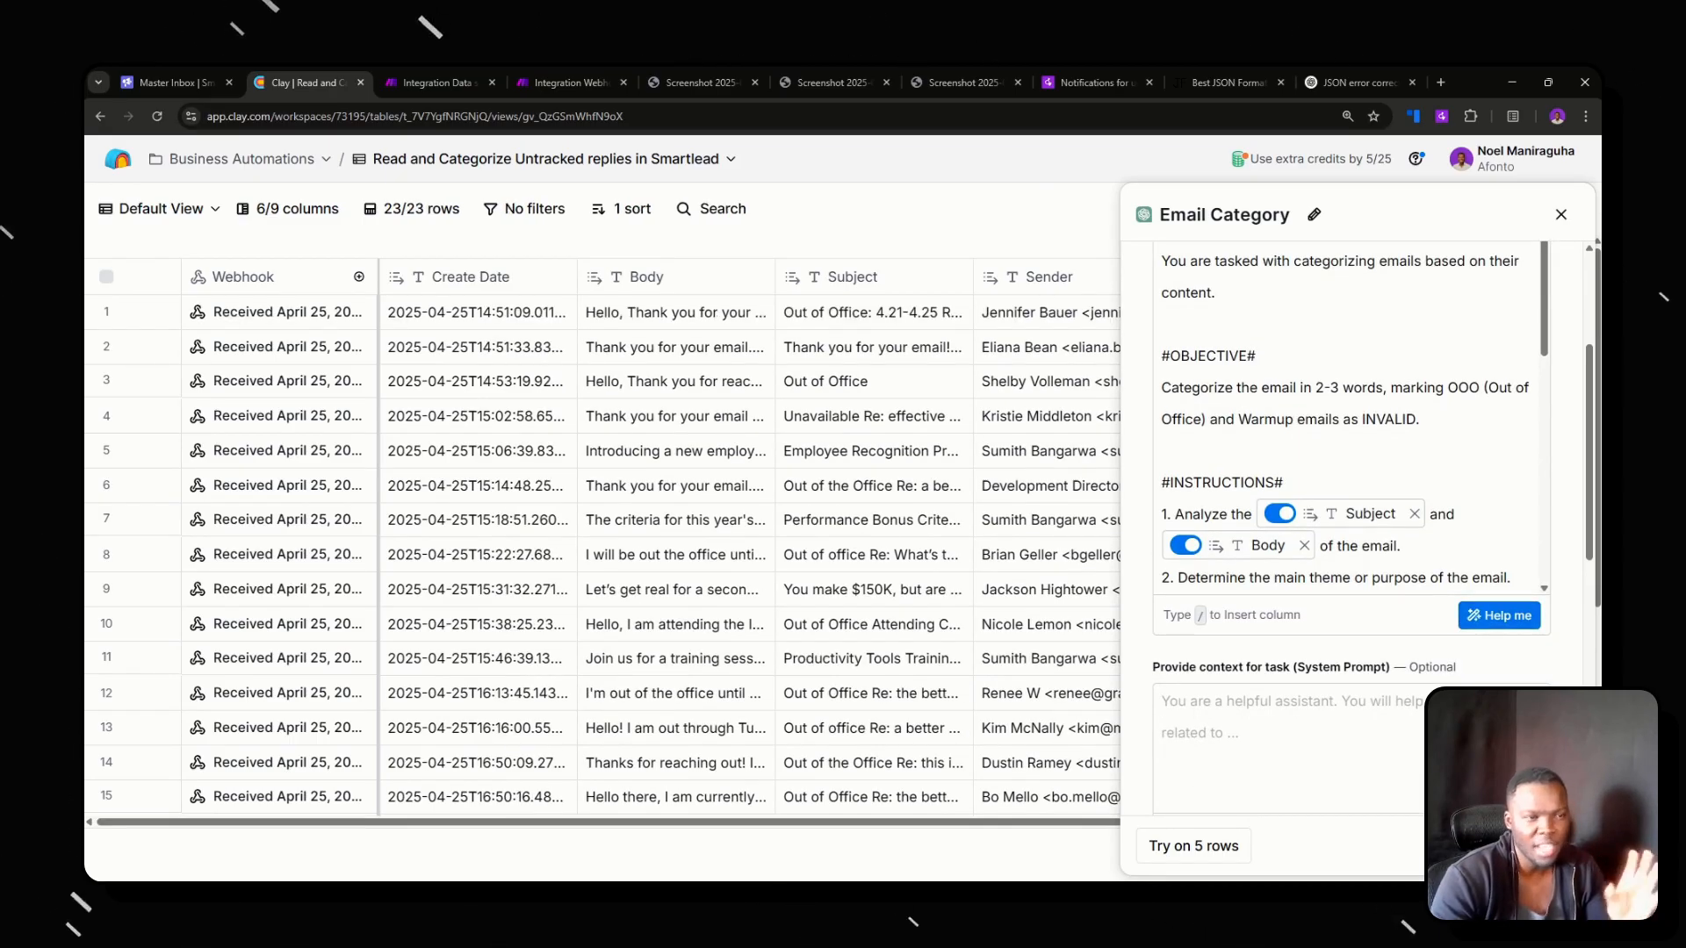
scroll(1353, 439, "down", 3)
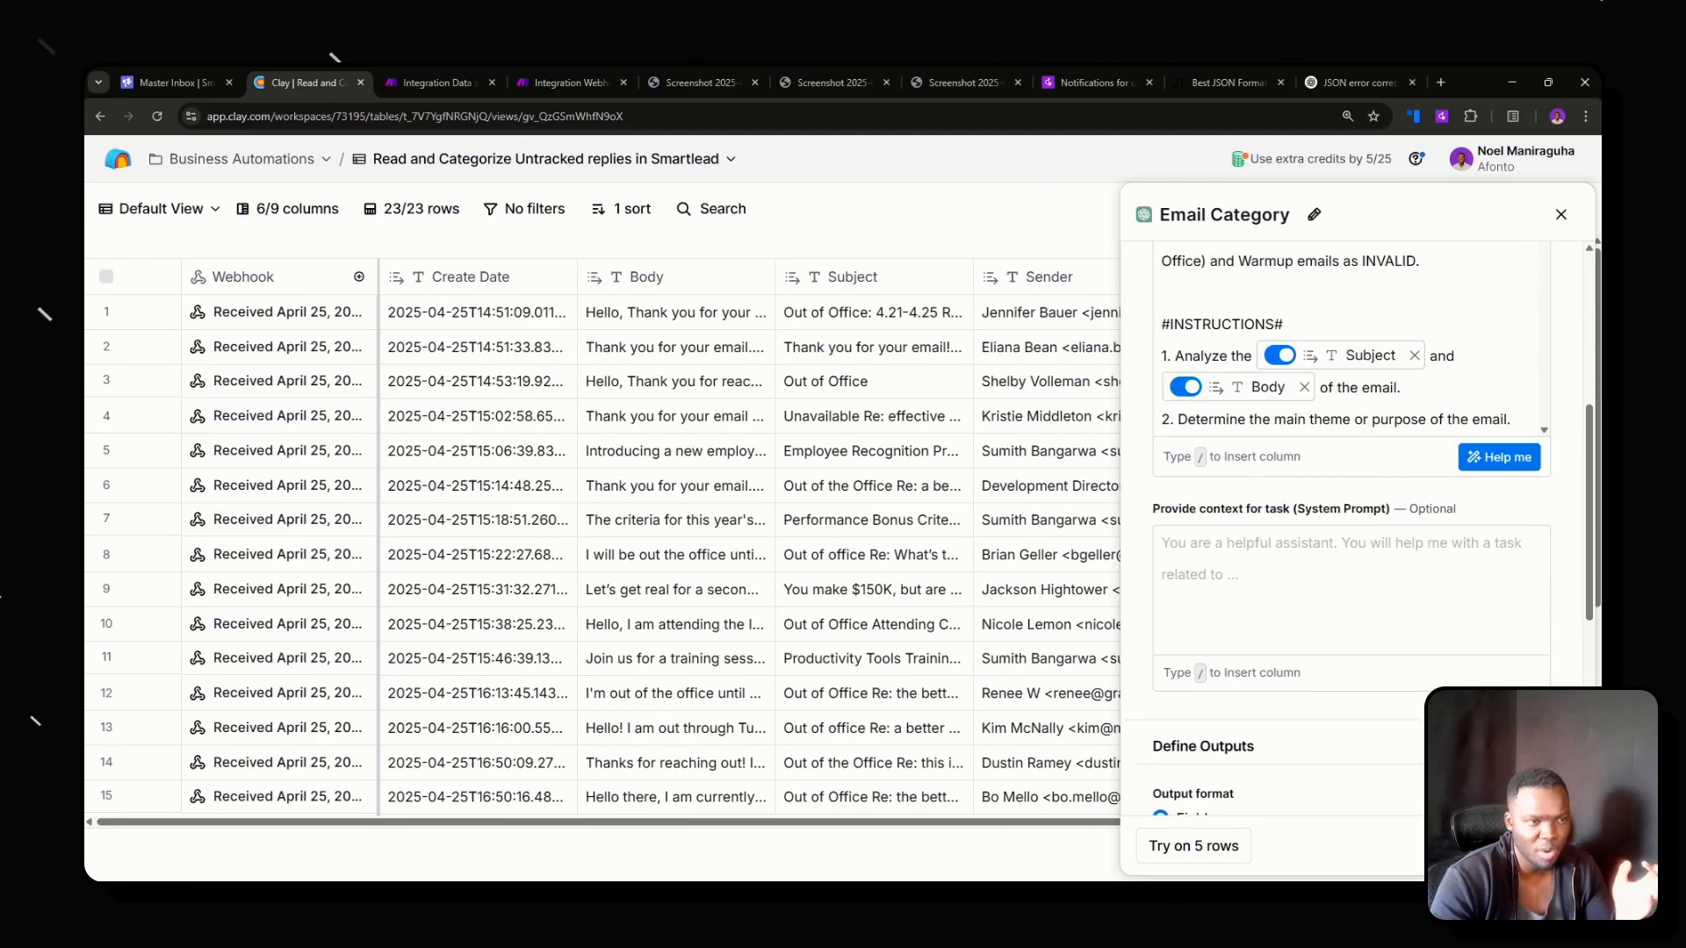
left_click(1497, 456)
scroll(843, 440, "down", 8)
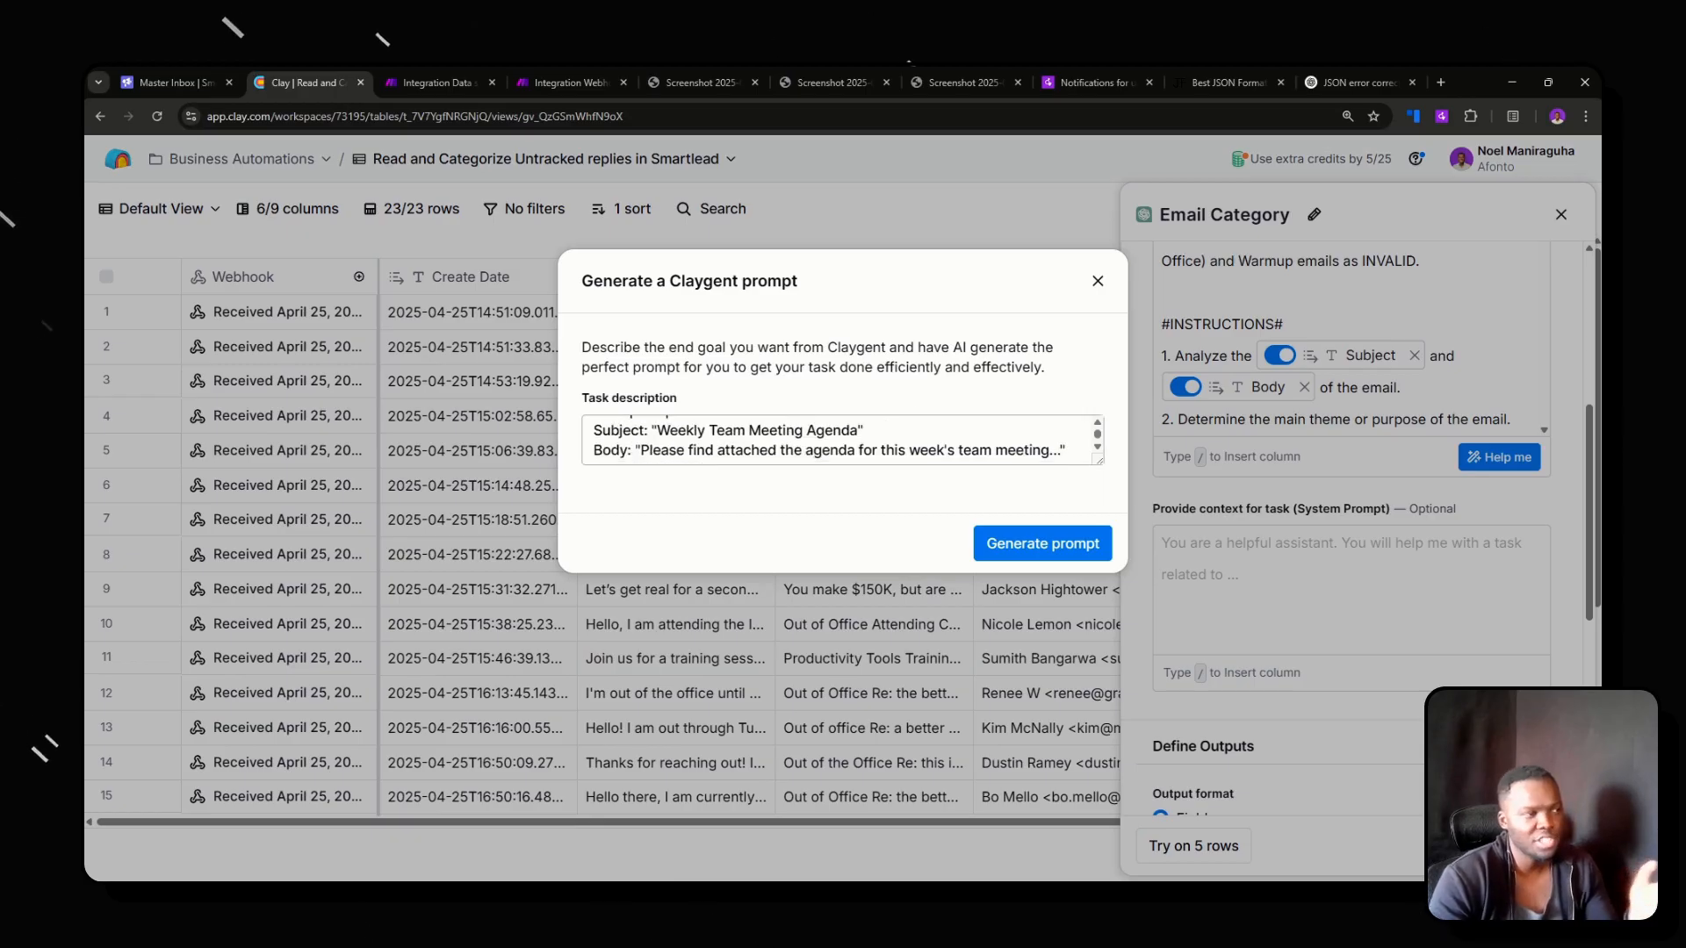
left_click(1098, 281)
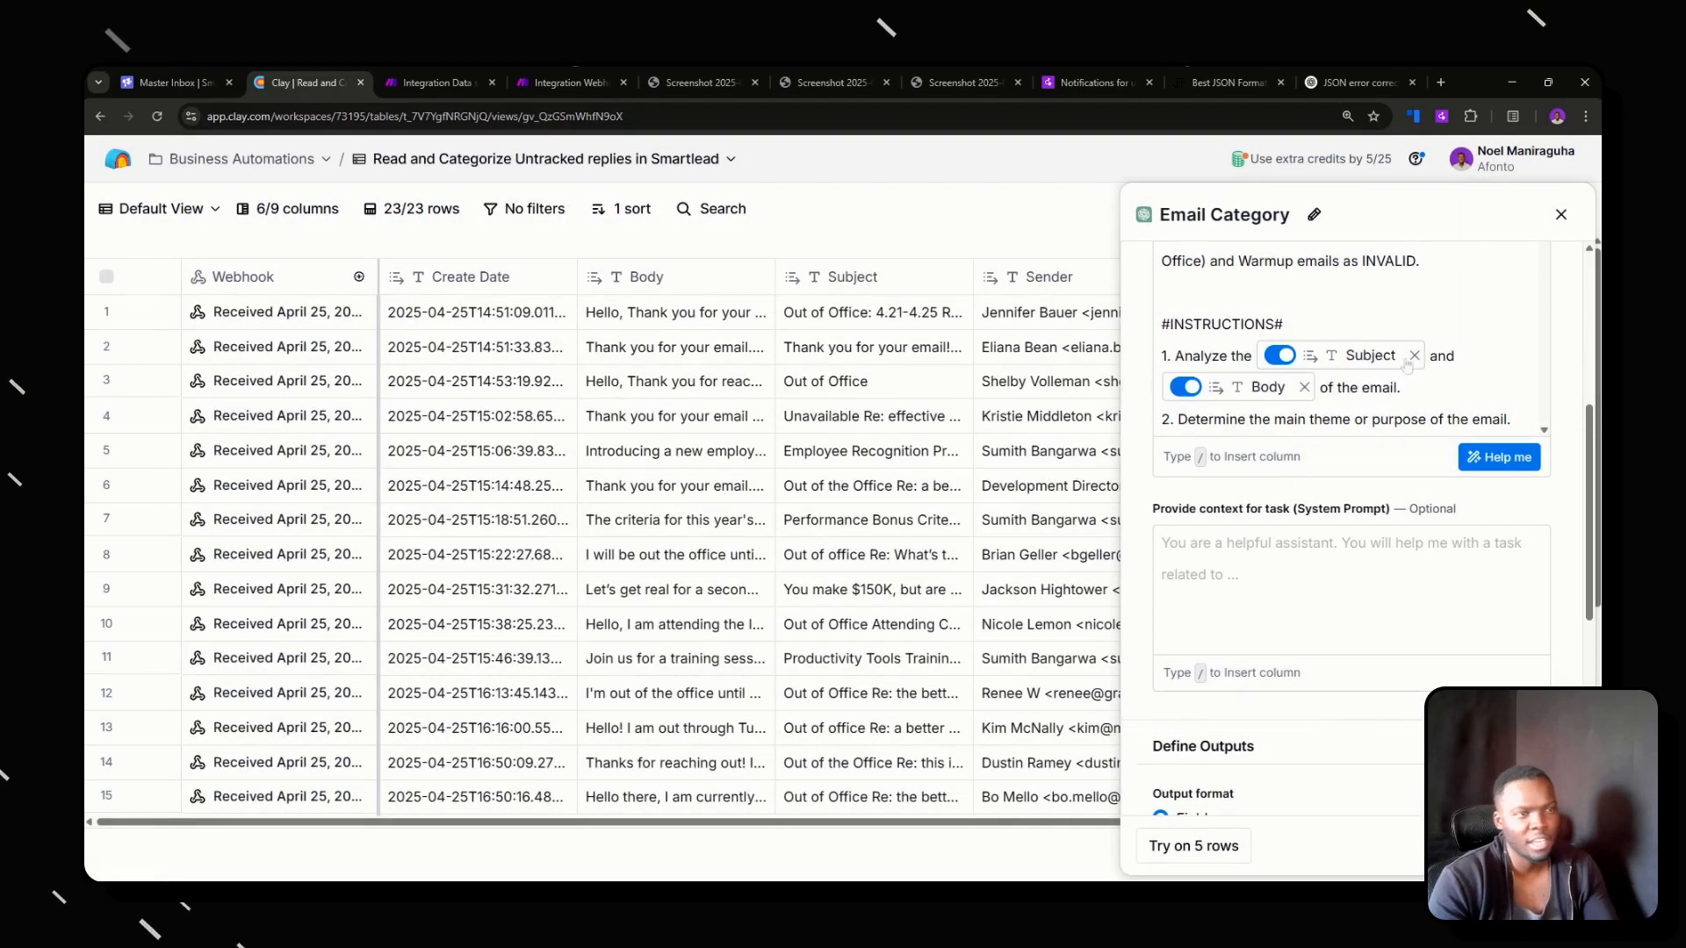
scroll(1412, 356, "down", 2)
scroll(1348, 343, "down", 5)
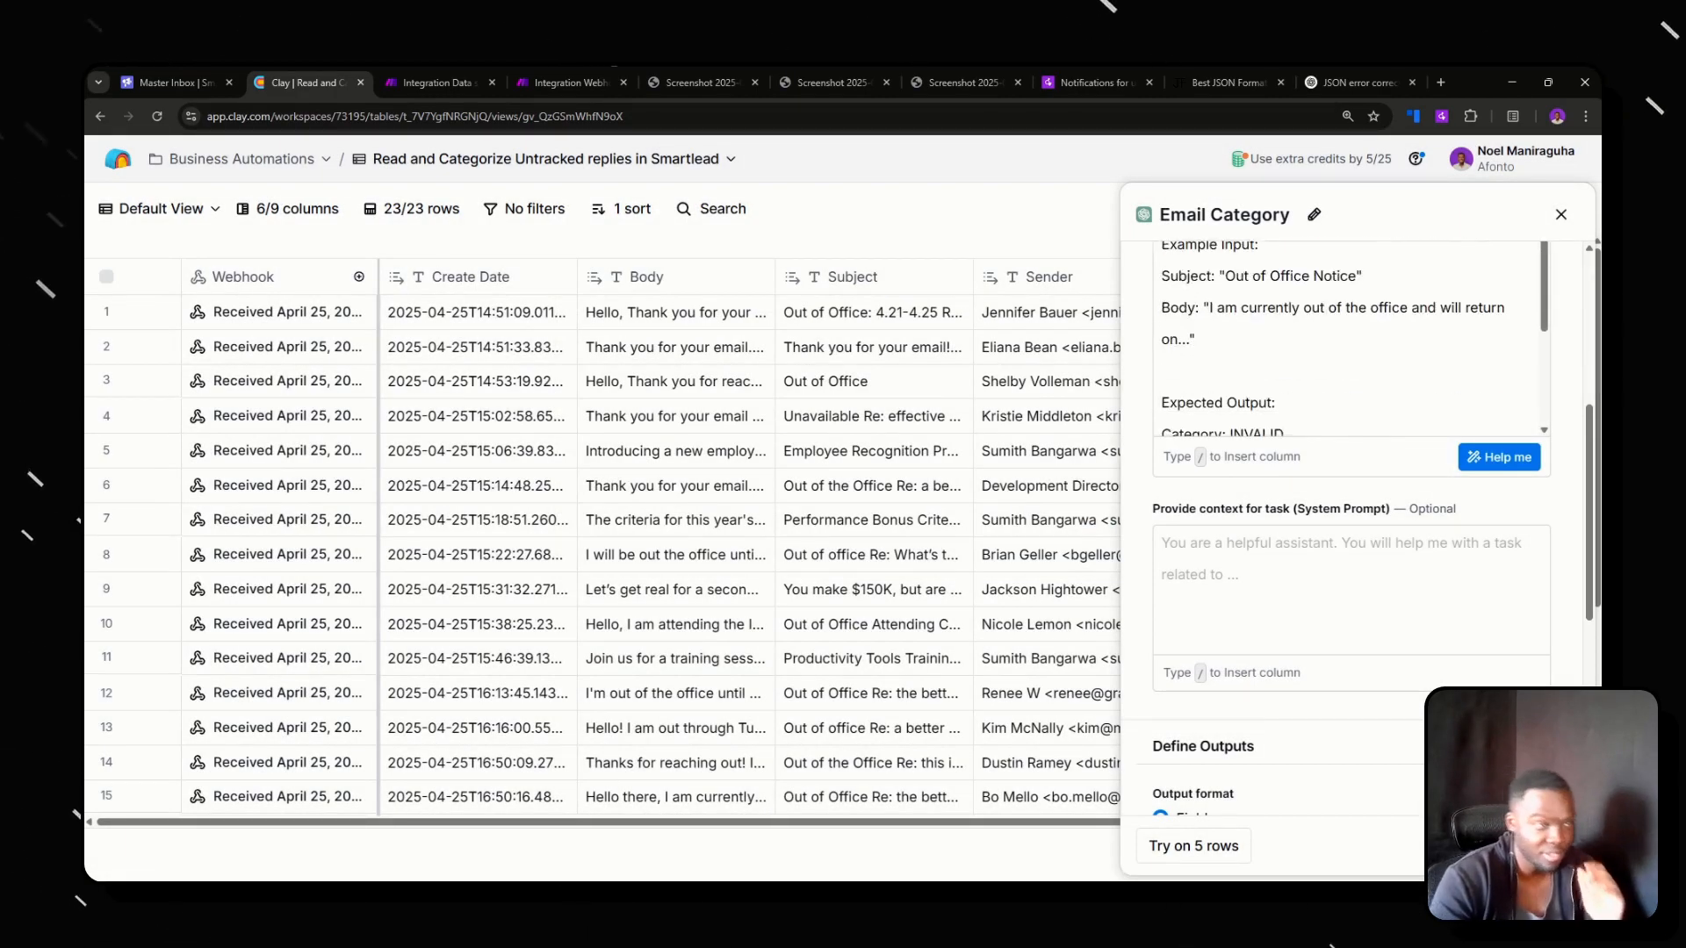
left_click(1560, 214)
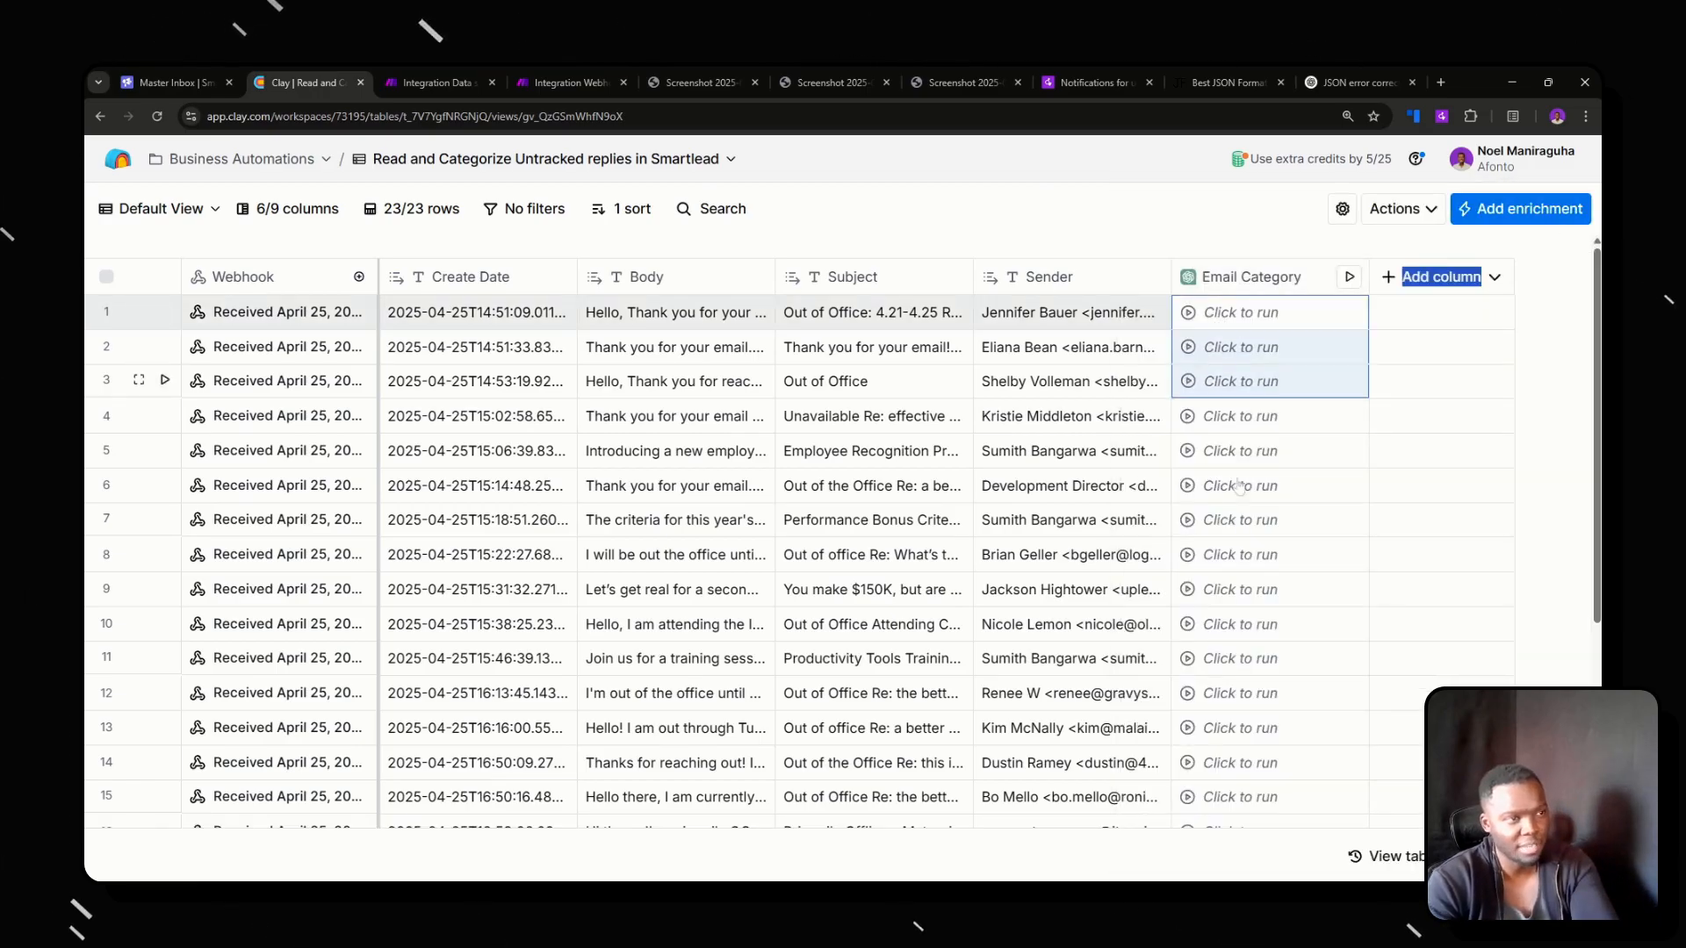
Run the Email Category column on the first nine replies in the table and bring their categories into view.
left_click_drag(1239, 486, 1241, 584)
right_click(1240, 510)
left_click(1305, 529)
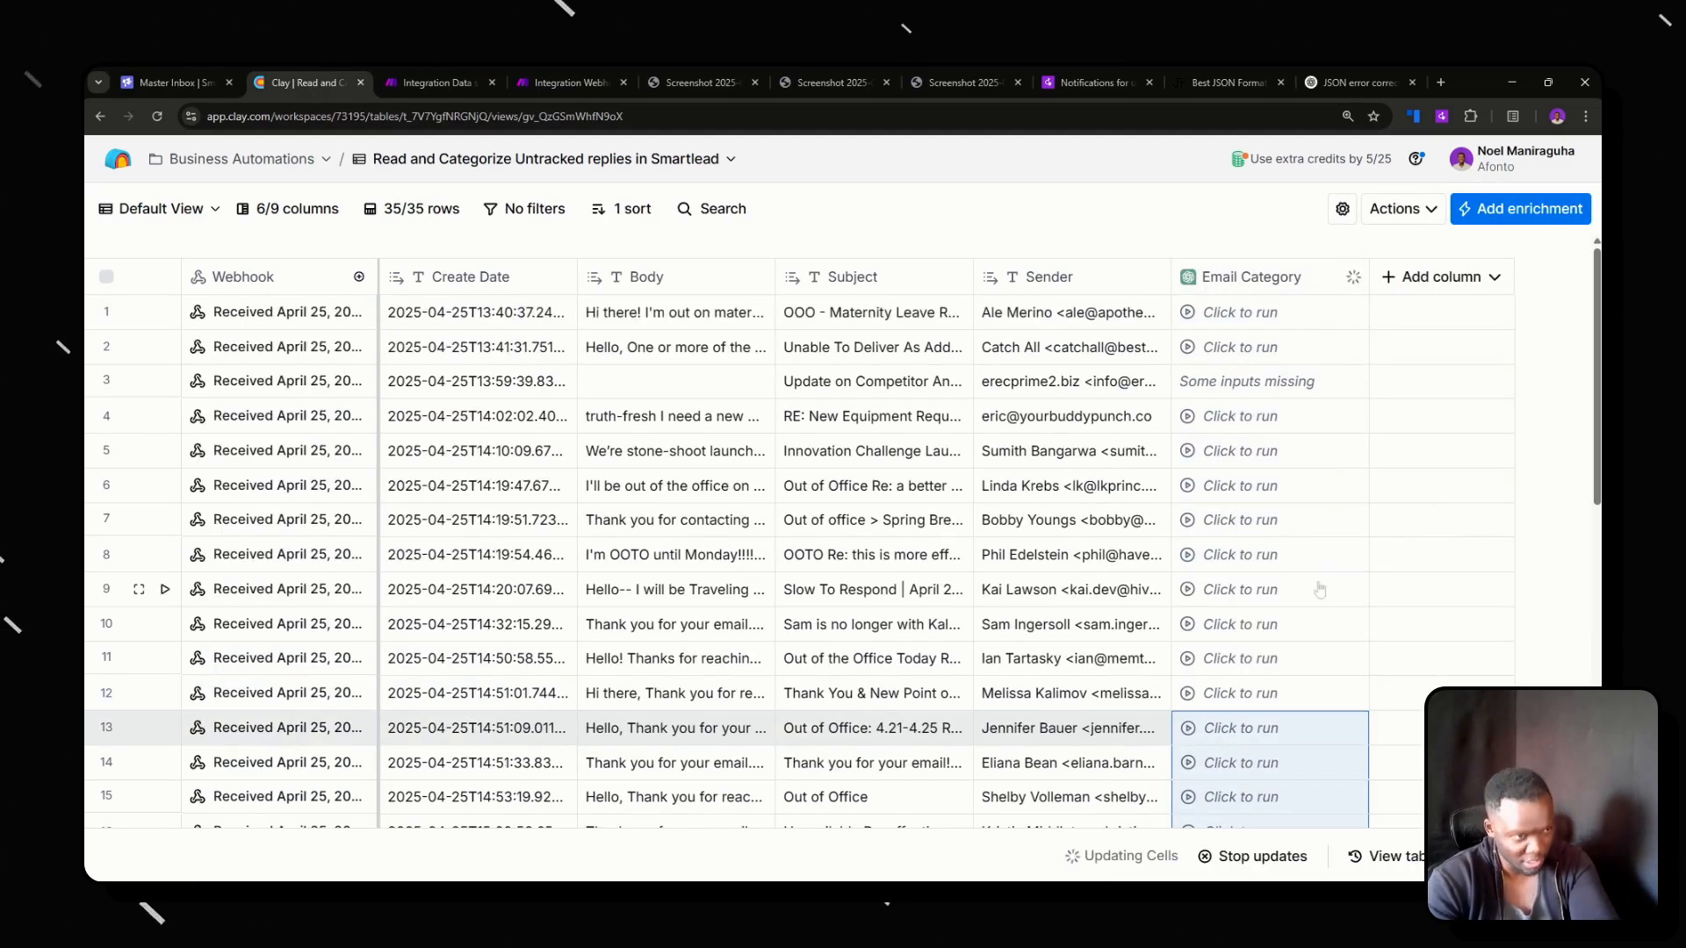
scroll(1319, 589, "down", 5)
scroll(1253, 550, "down", 3)
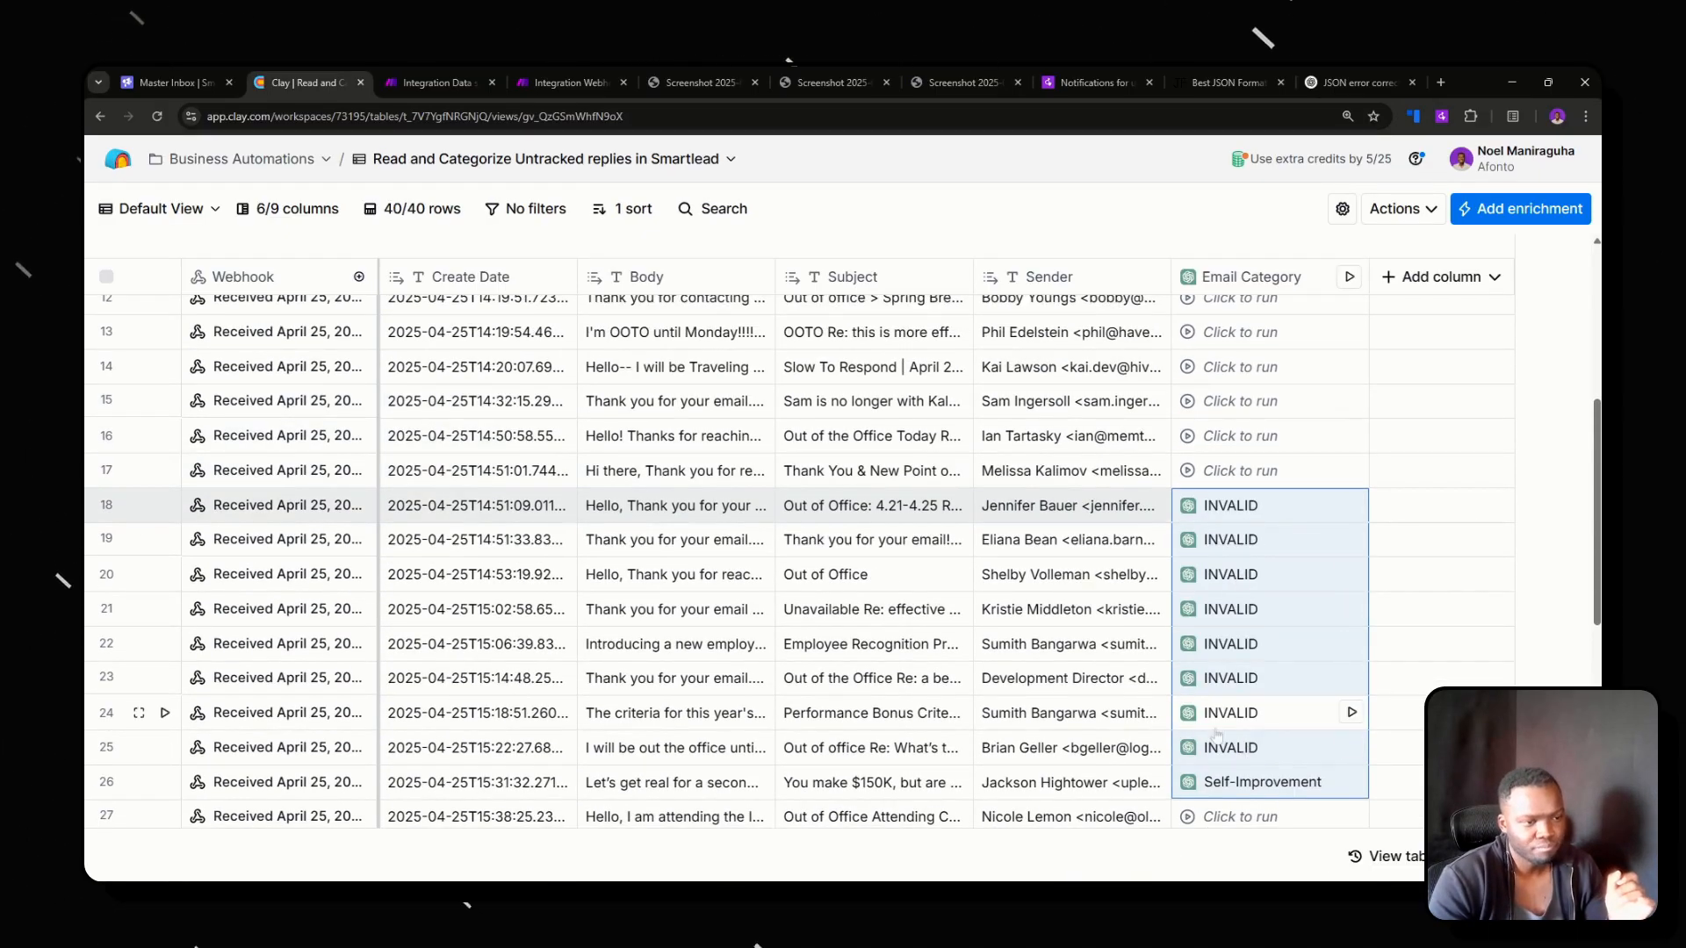
scroll(689, 672, "down", 2)
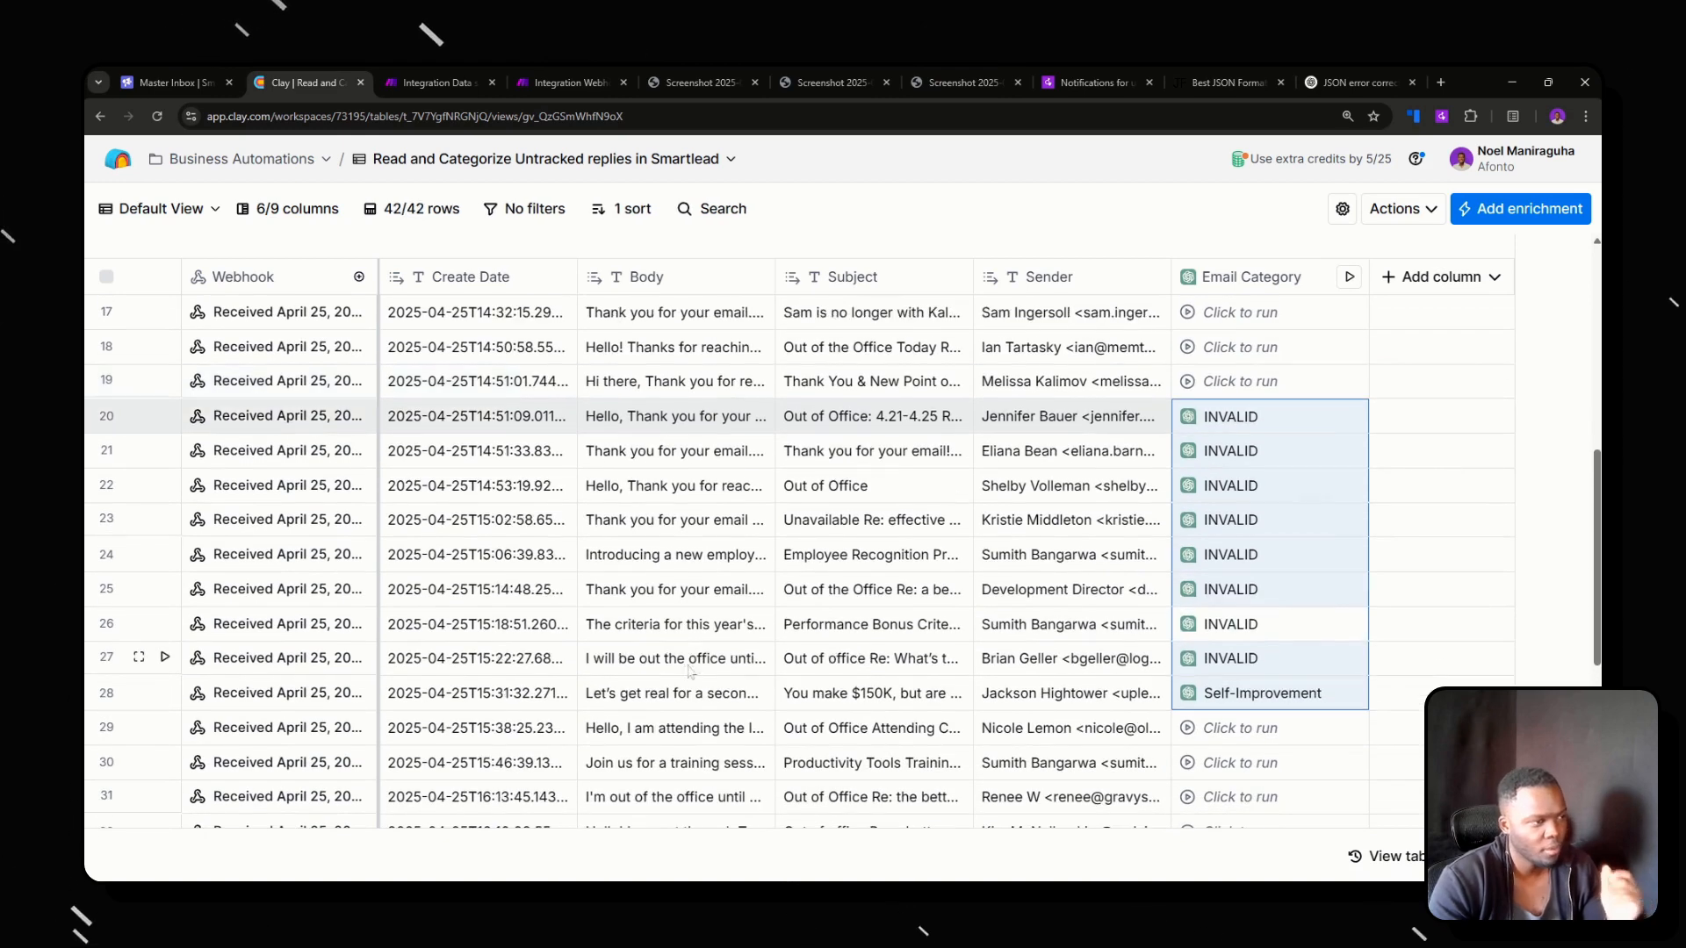
Read the full Body text of the out-of-office reply and of the reply categorized as Self-Improvement.
left_click(690, 697)
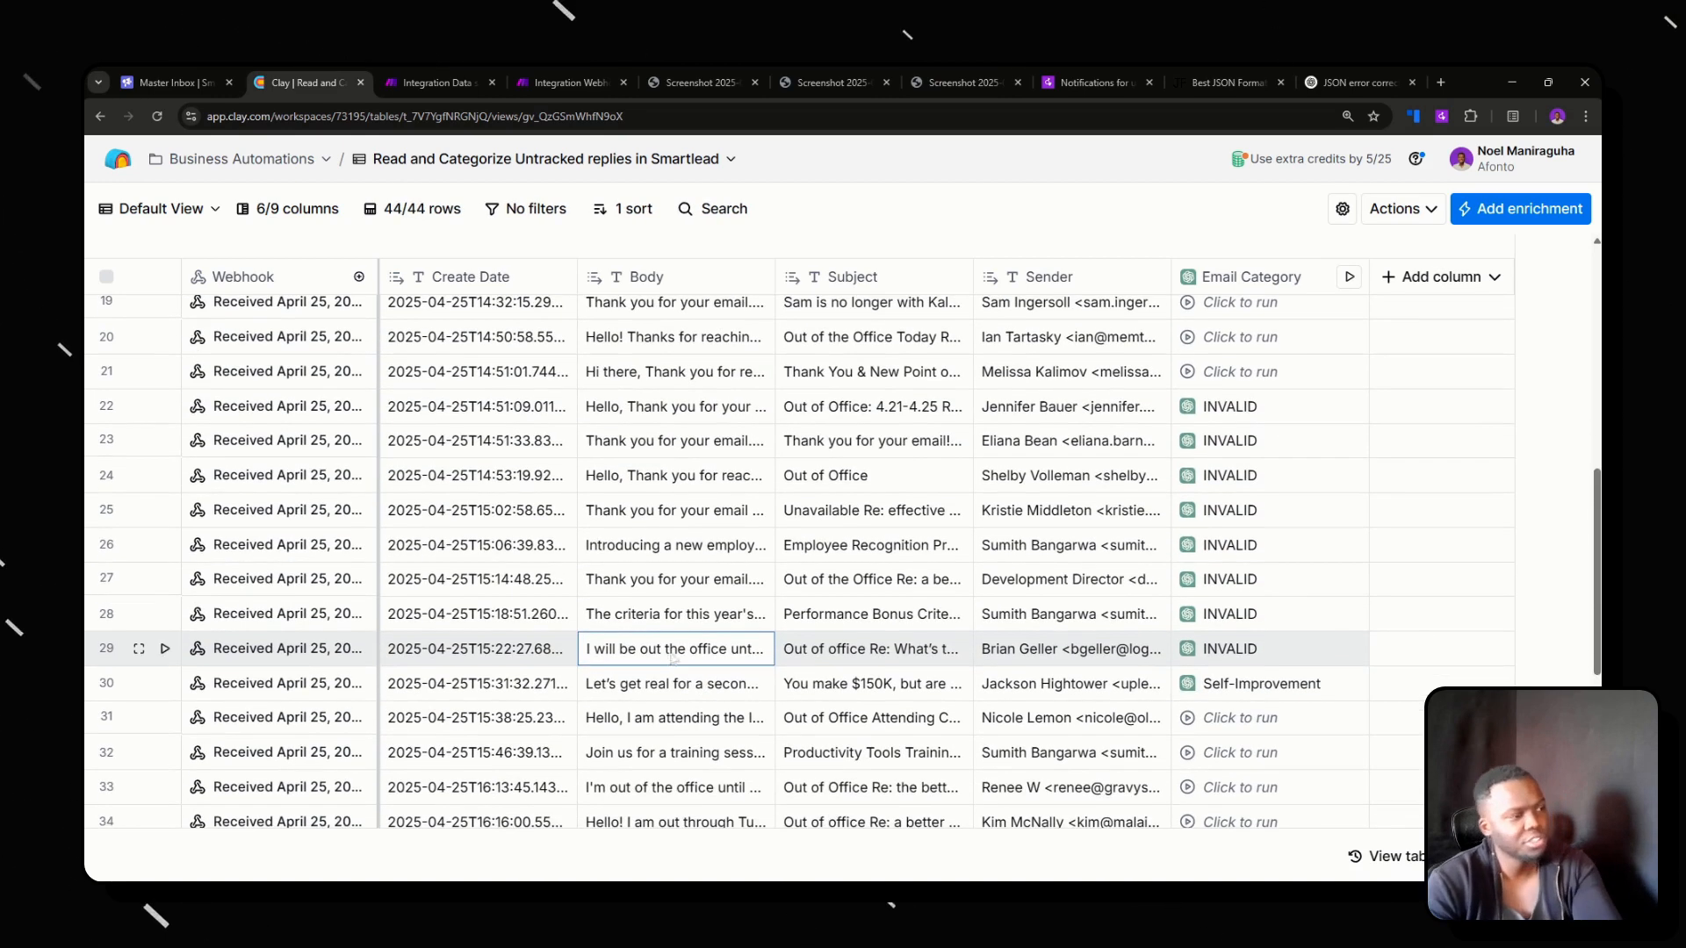
double_click(700, 684)
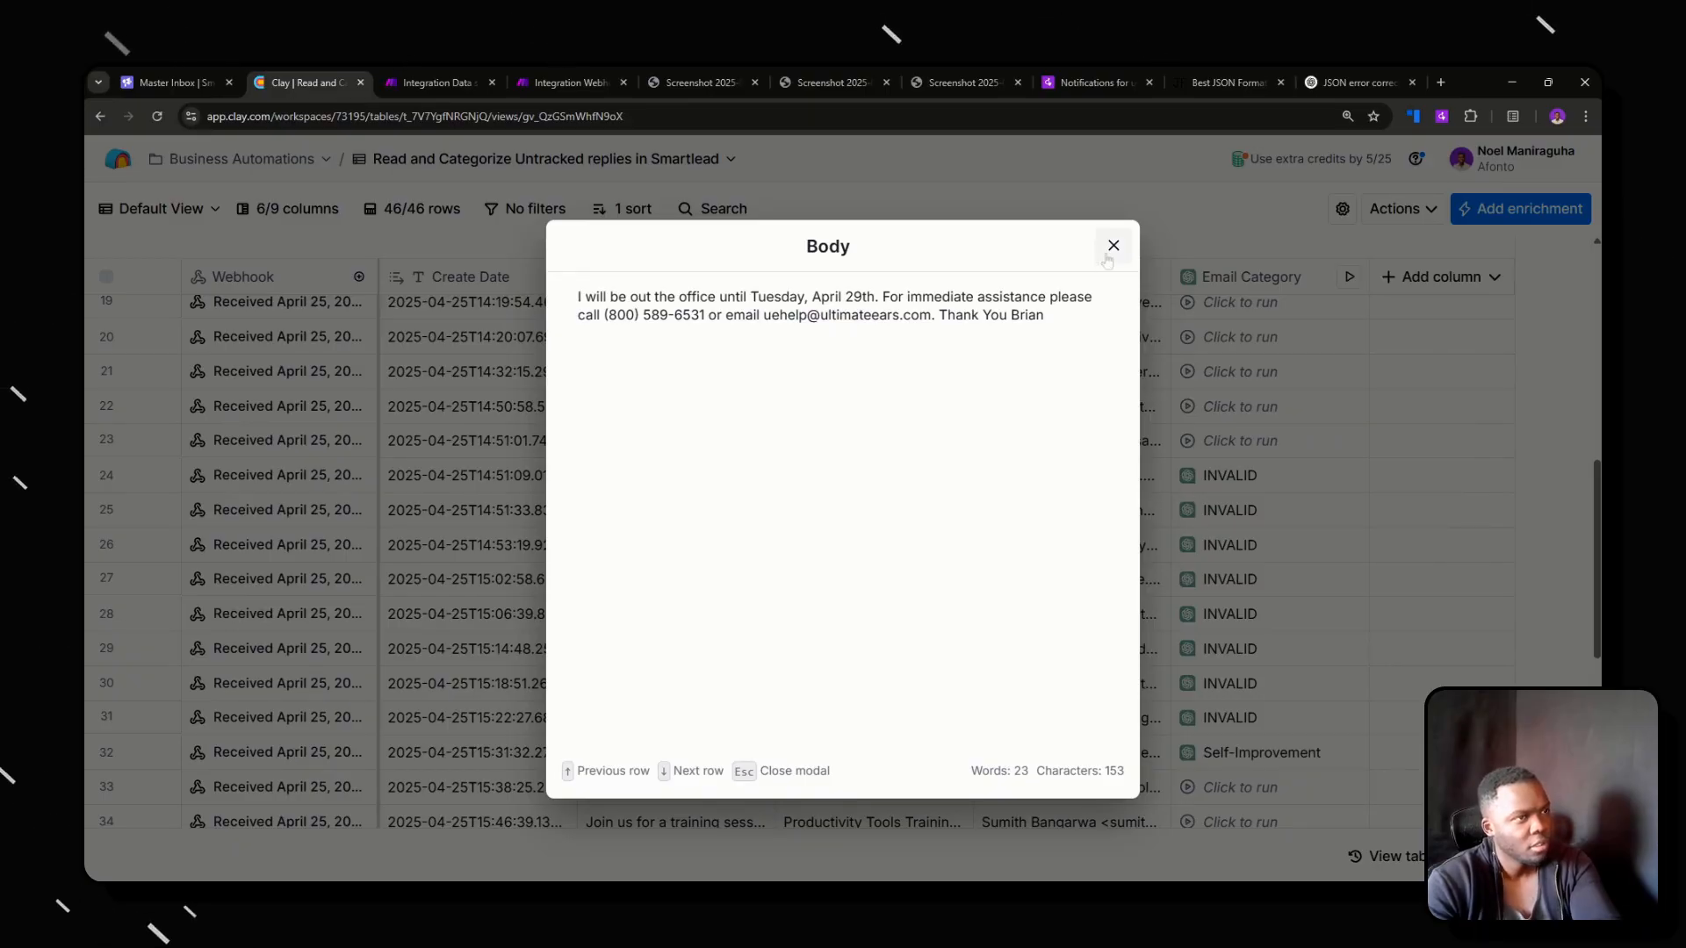
key("Escape")
scroll(907, 651, "down", 2)
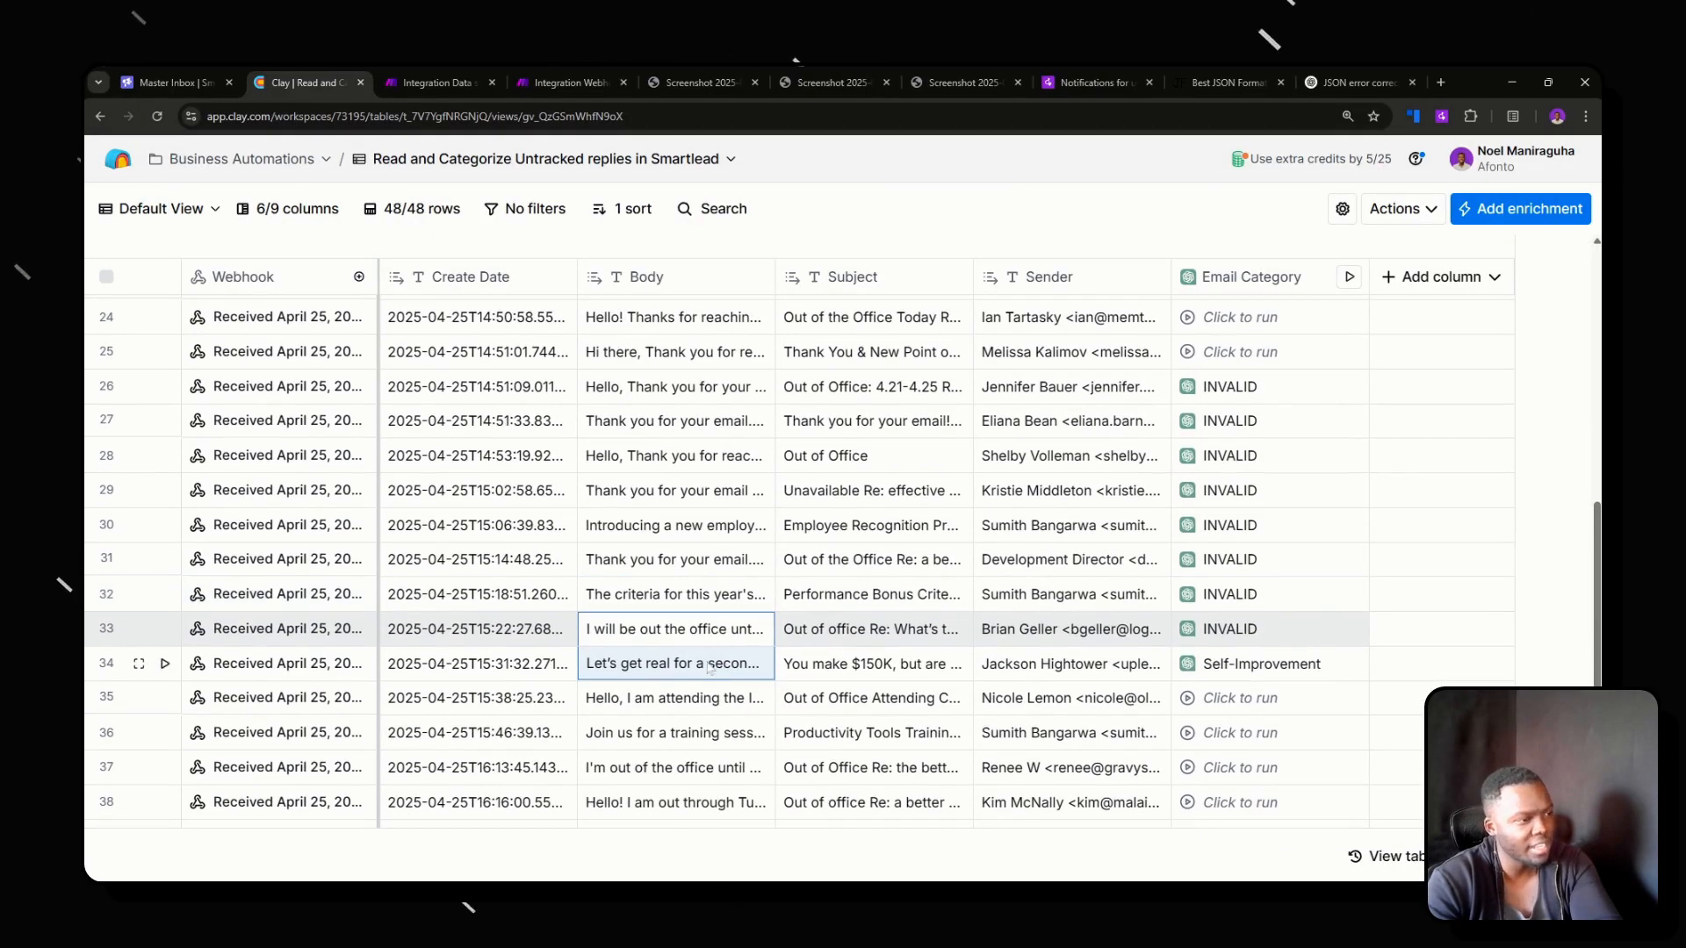
double_click(712, 672)
scroll(703, 747, "down", 2)
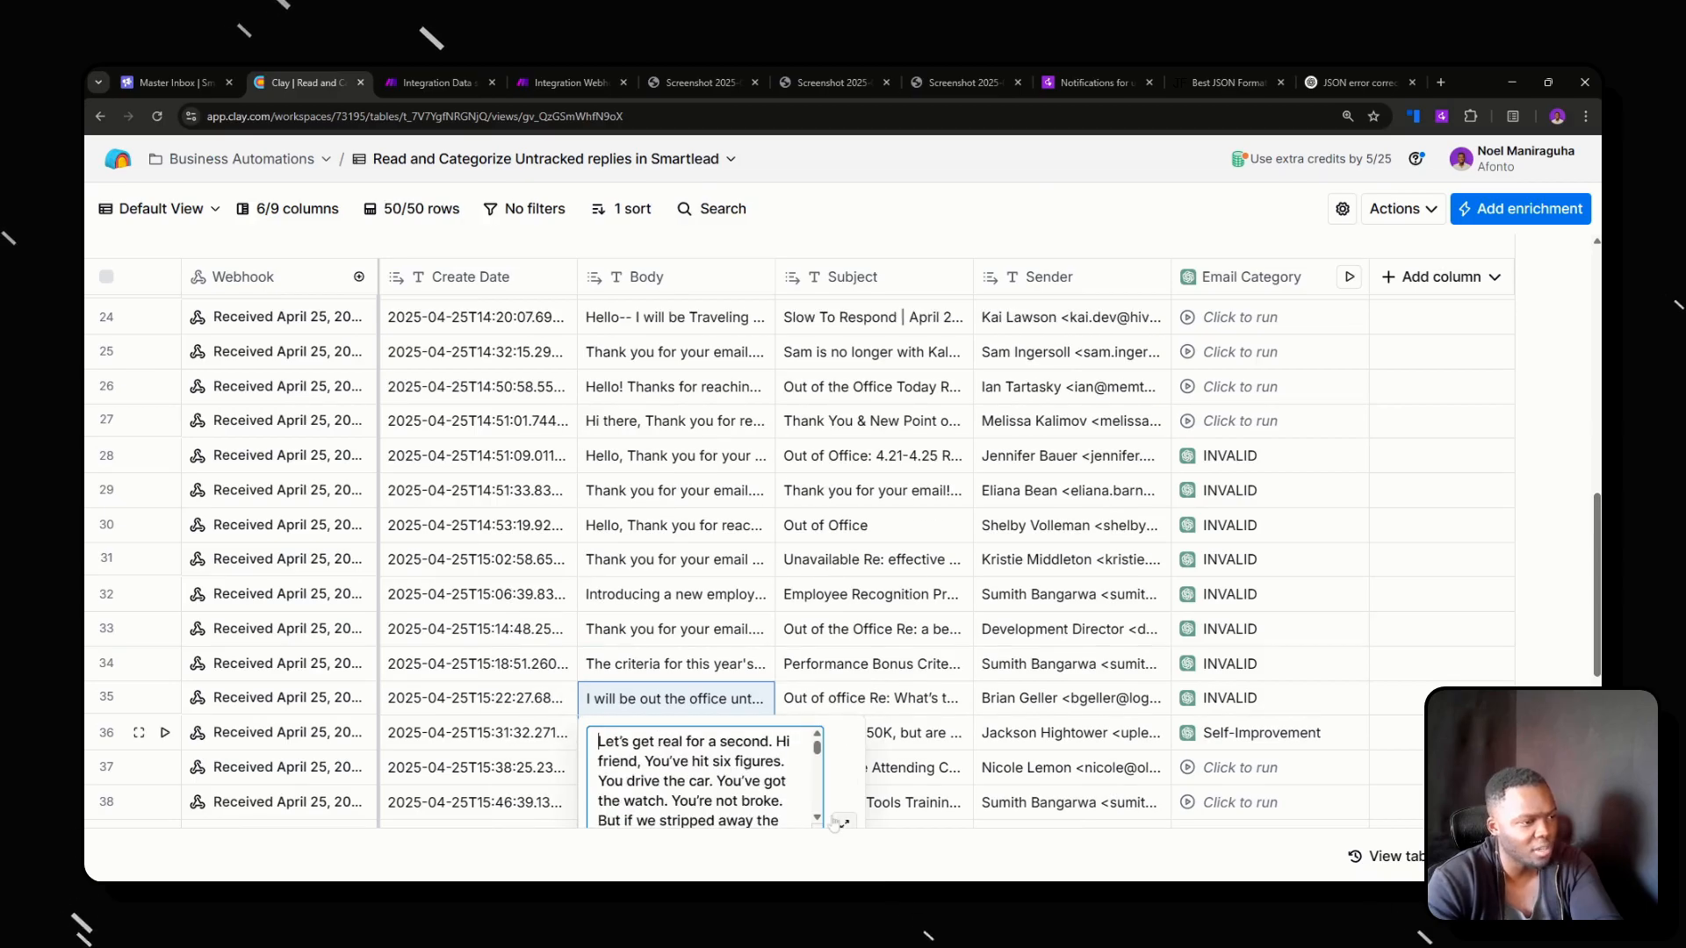
left_click(844, 789)
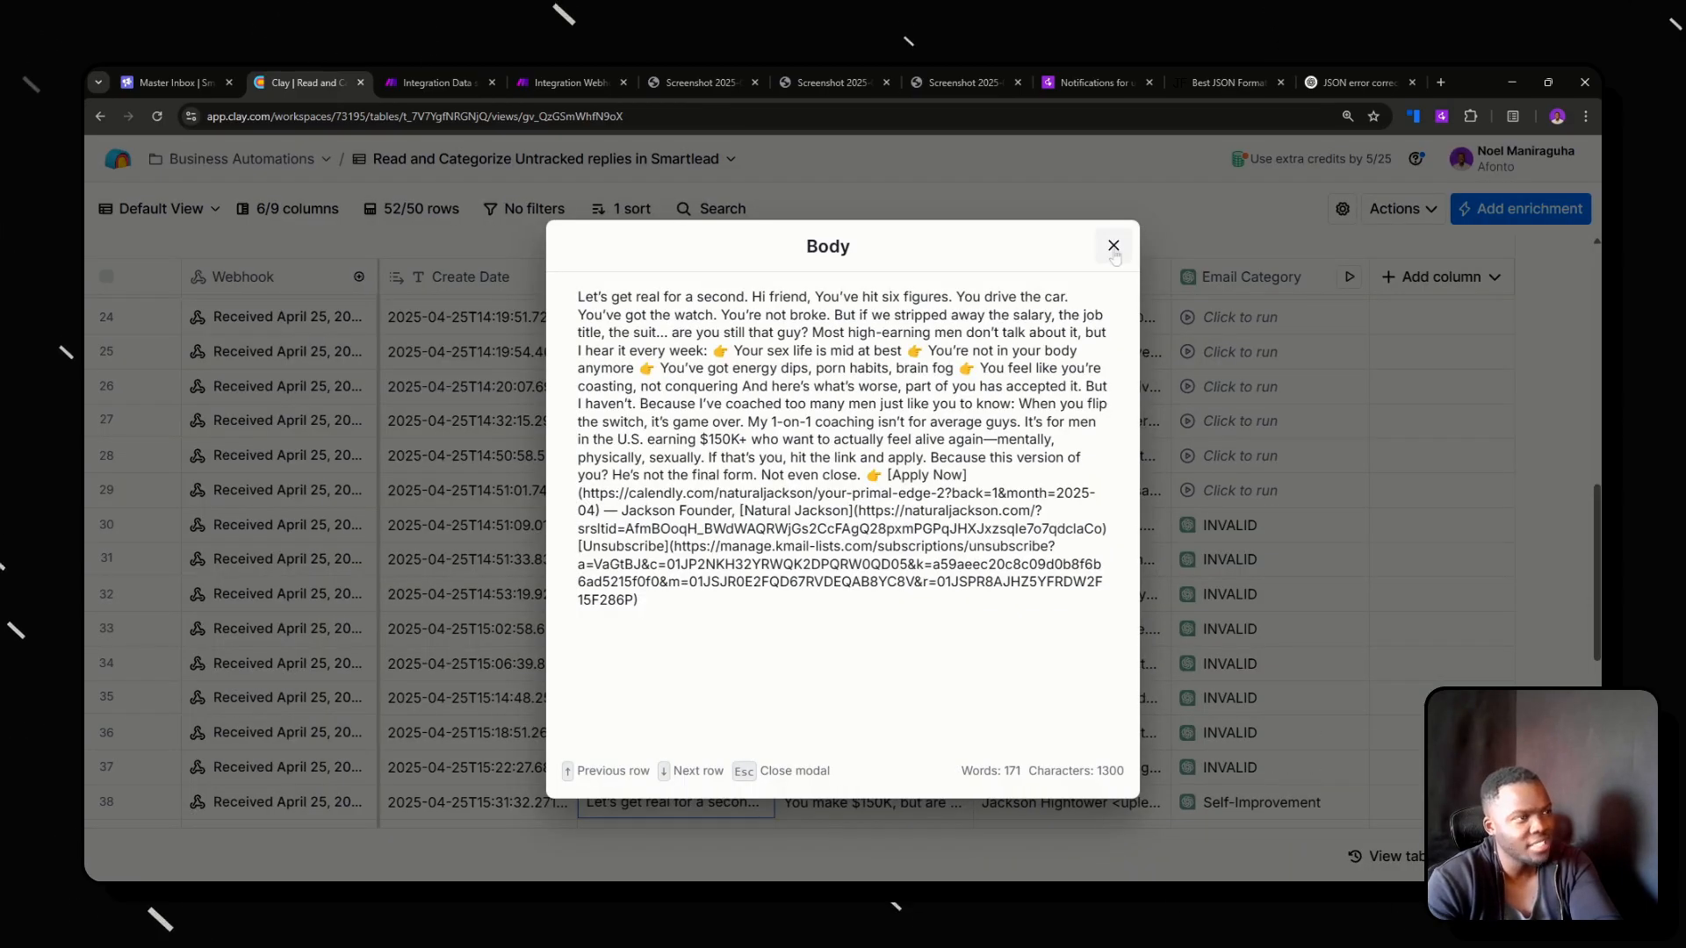
left_click_drag(578, 297, 910, 546)
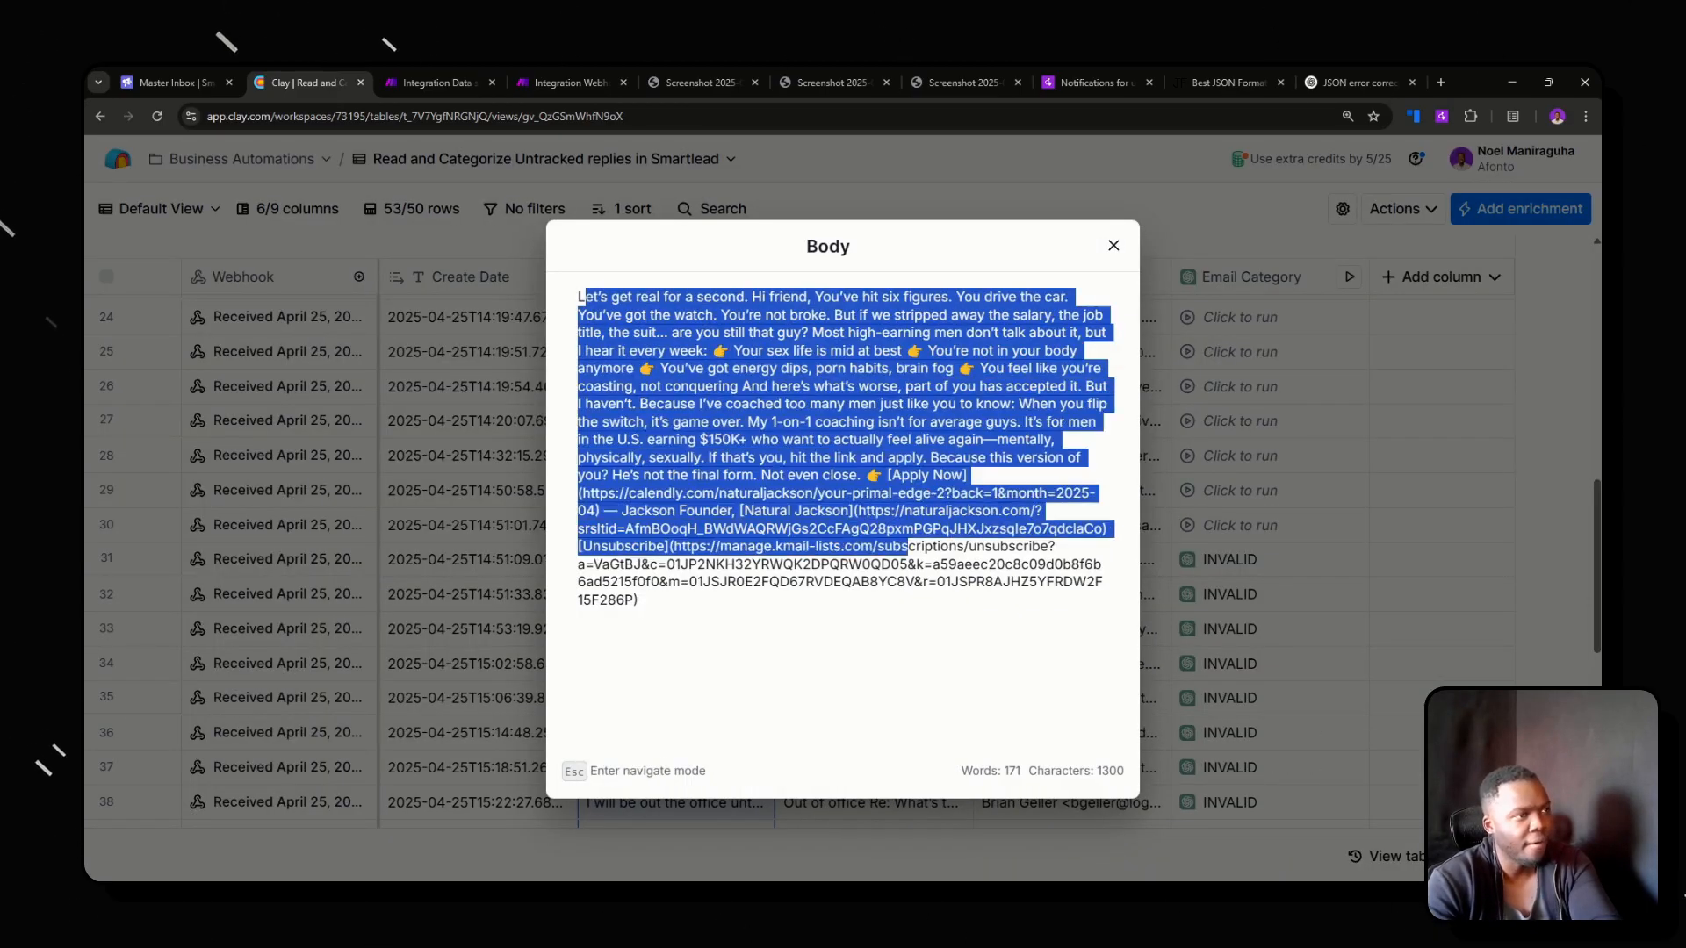
left_click(1113, 246)
scroll(1260, 448, "down", 2)
scroll(1260, 447, "down", 2)
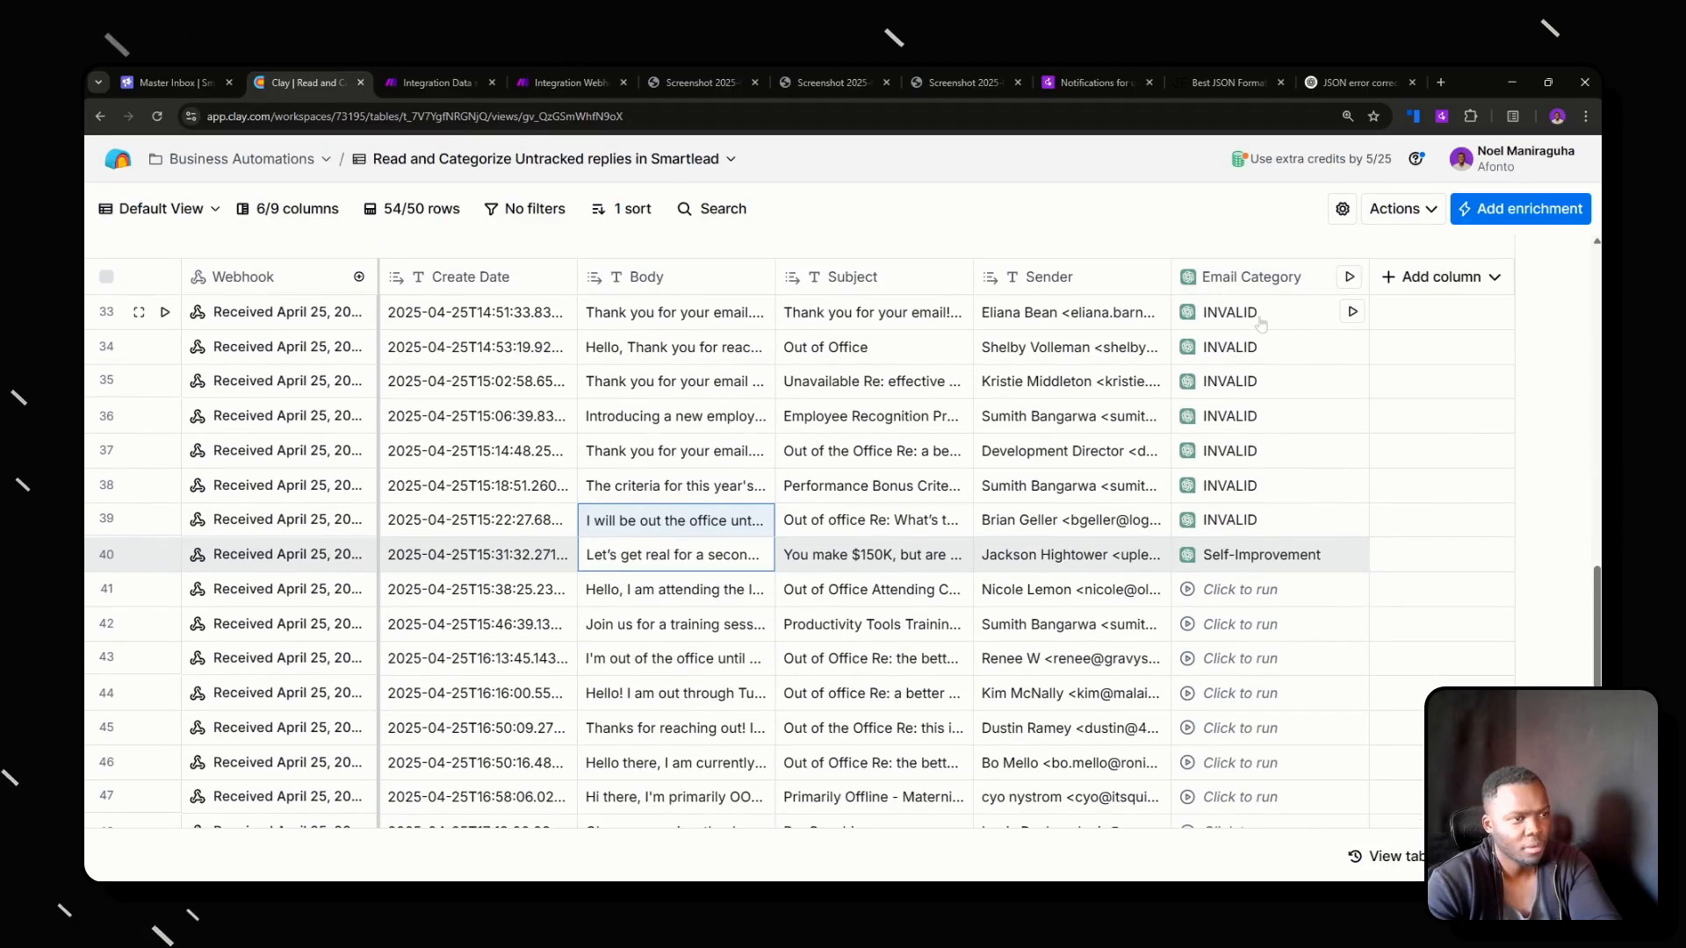
In the Email Category prompt, add "or a Sales Pitch" to the email types that instruction 3 categorizes as 'INVALID'.
left_click(1251, 277)
left_click(1243, 359)
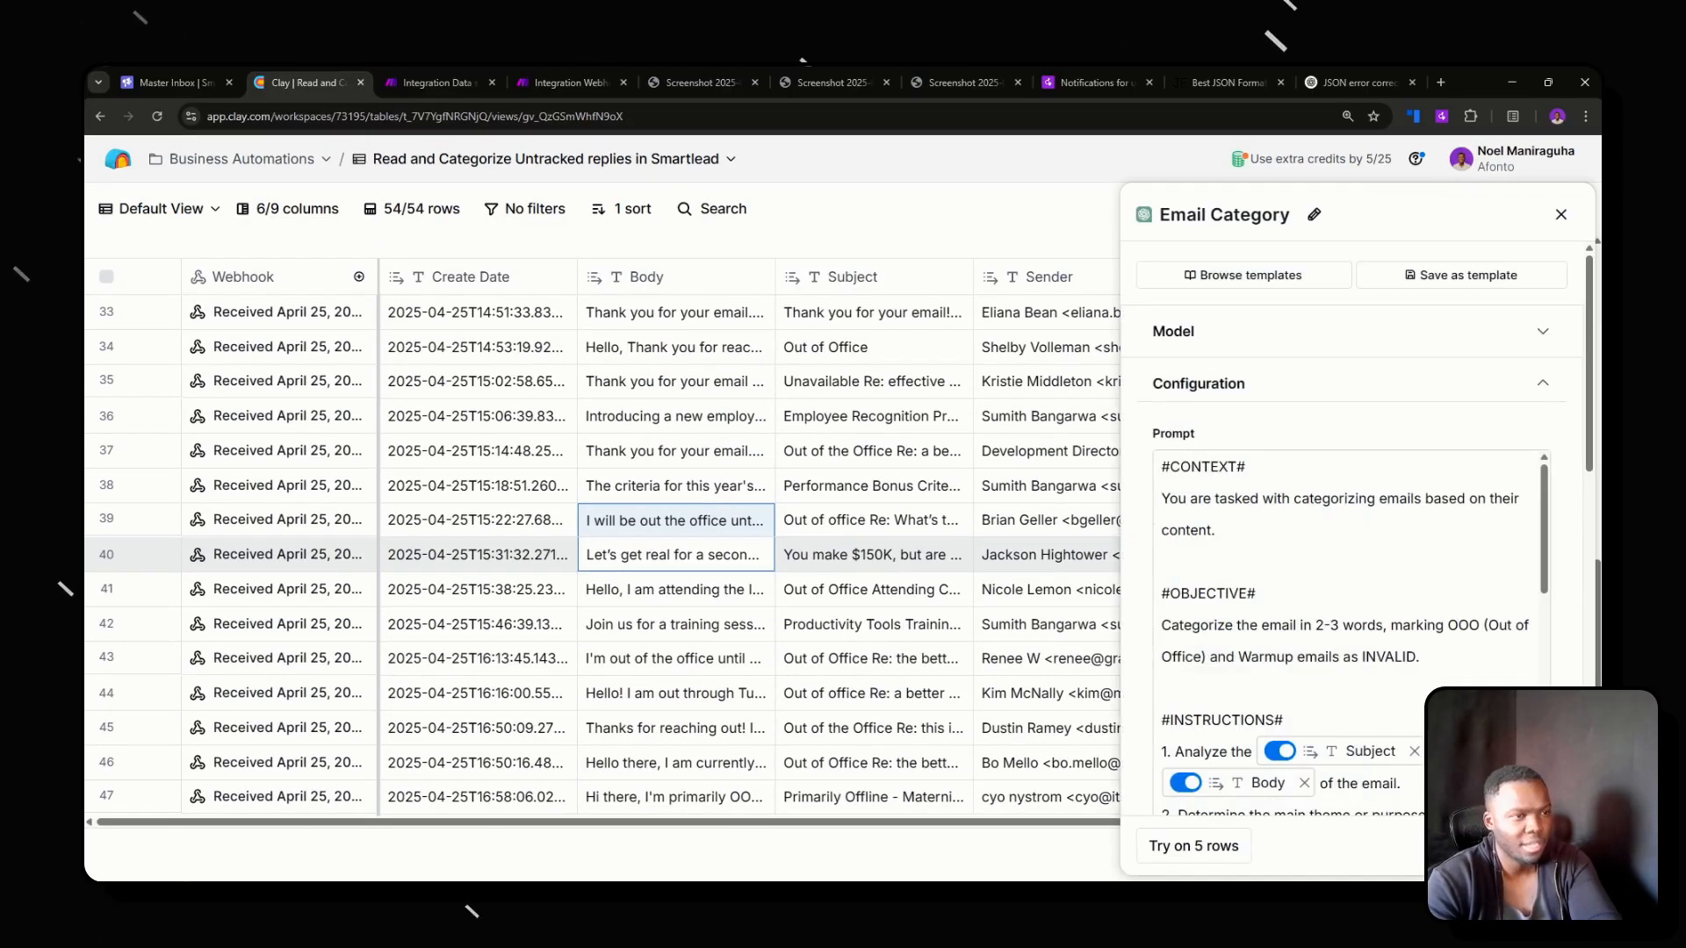
scroll(1348, 615, "down", 5)
scroll(1348, 614, "up", 5)
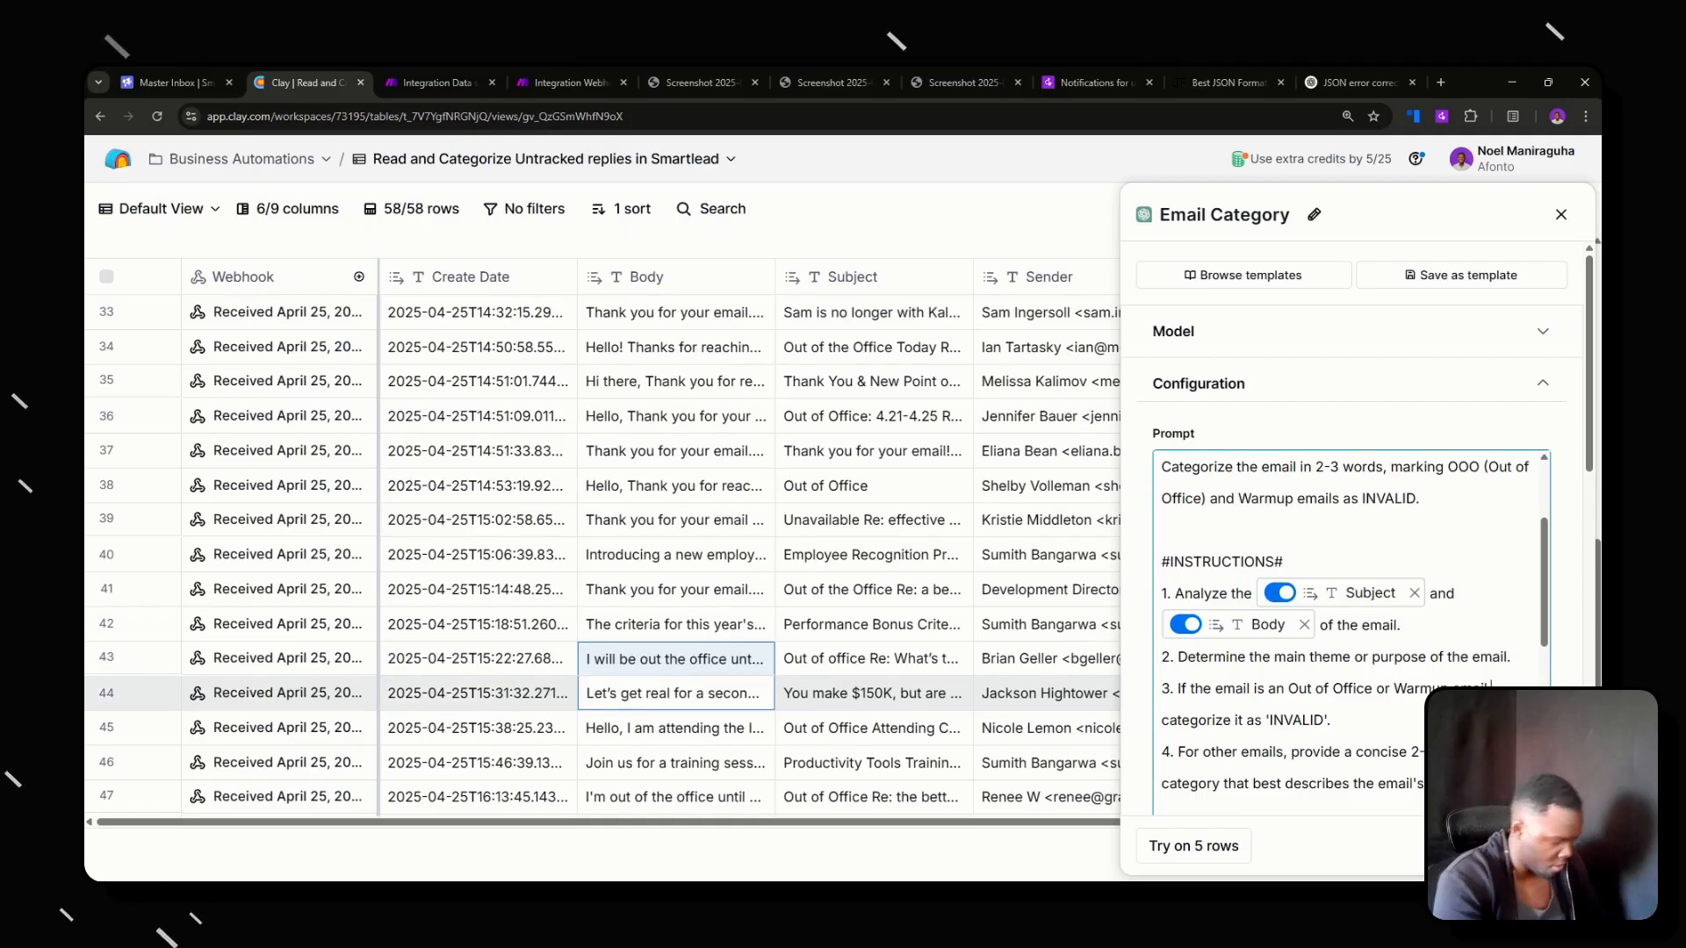
type("Sales P")
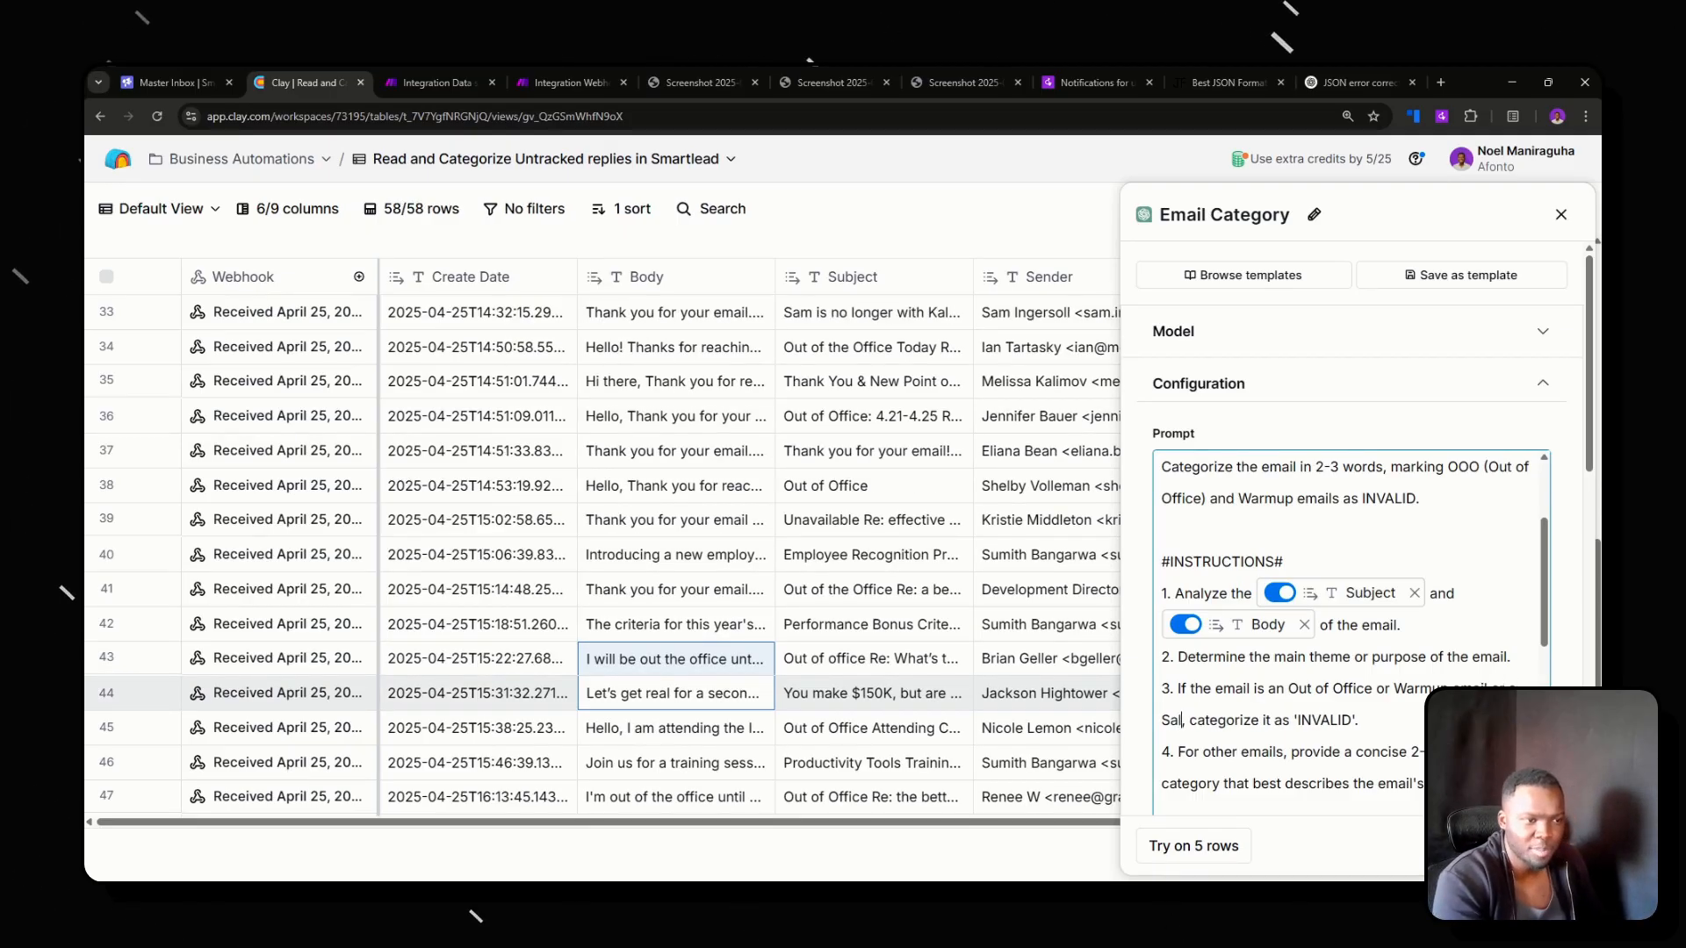
type("itch")
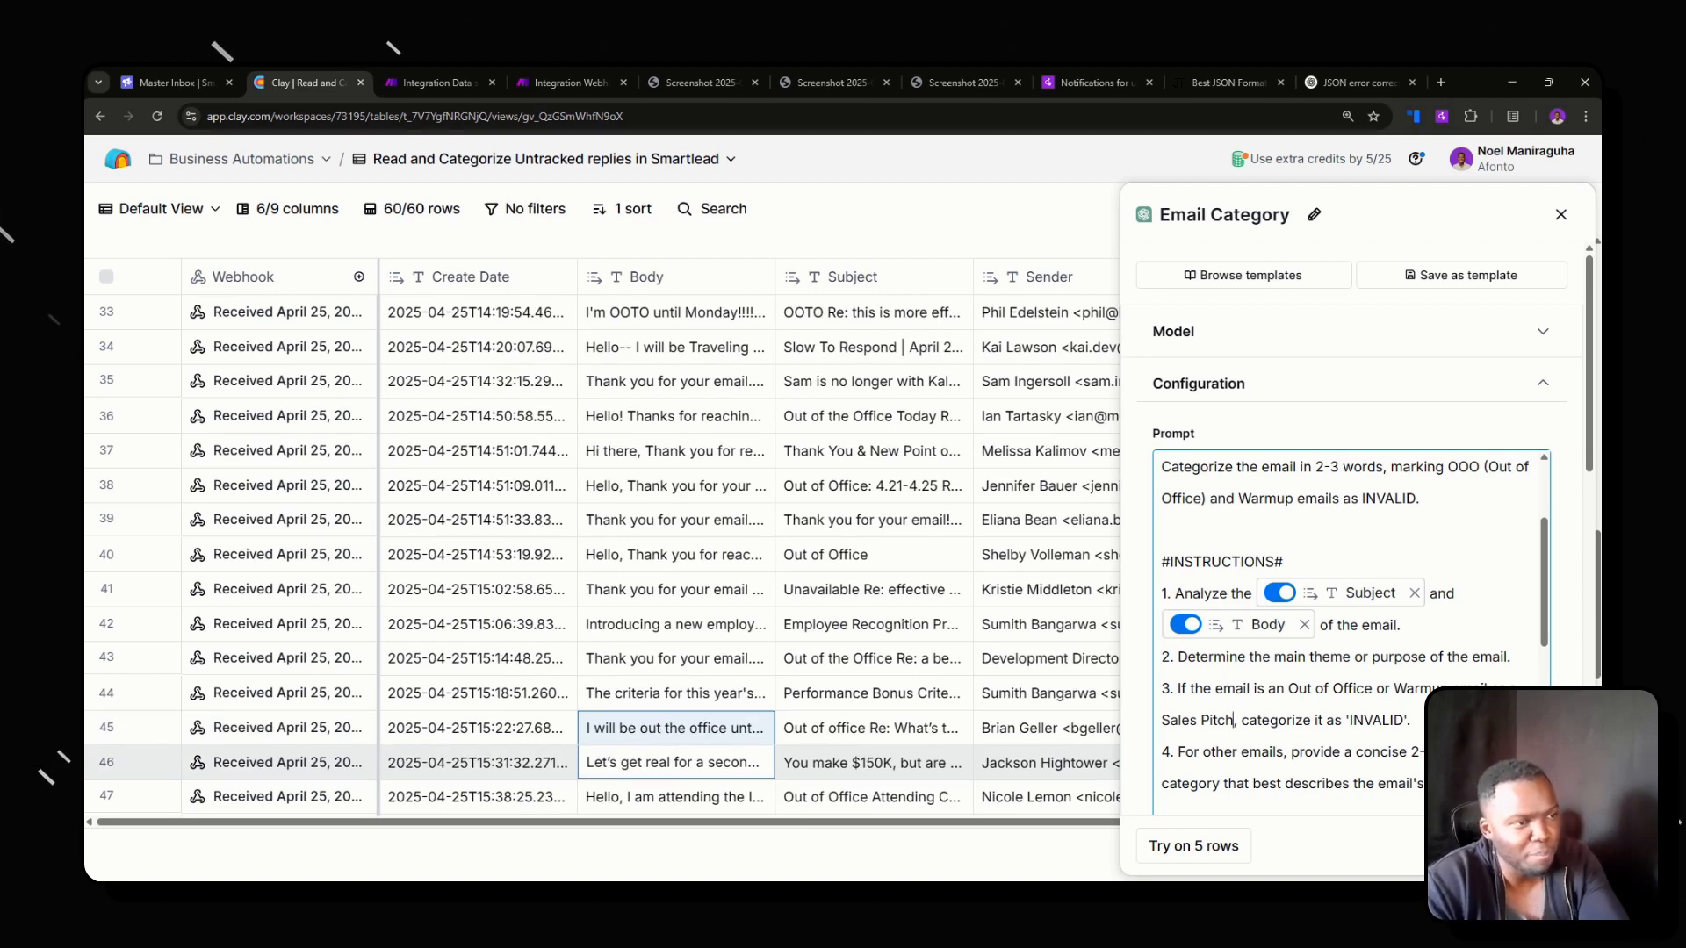
Reword the prompt's objective to mark "OOO (Out of Office), Warmup emails, and Sales Pitches as INVALID", and review the edited prompt.
scroll(1353, 632, "up", 1)
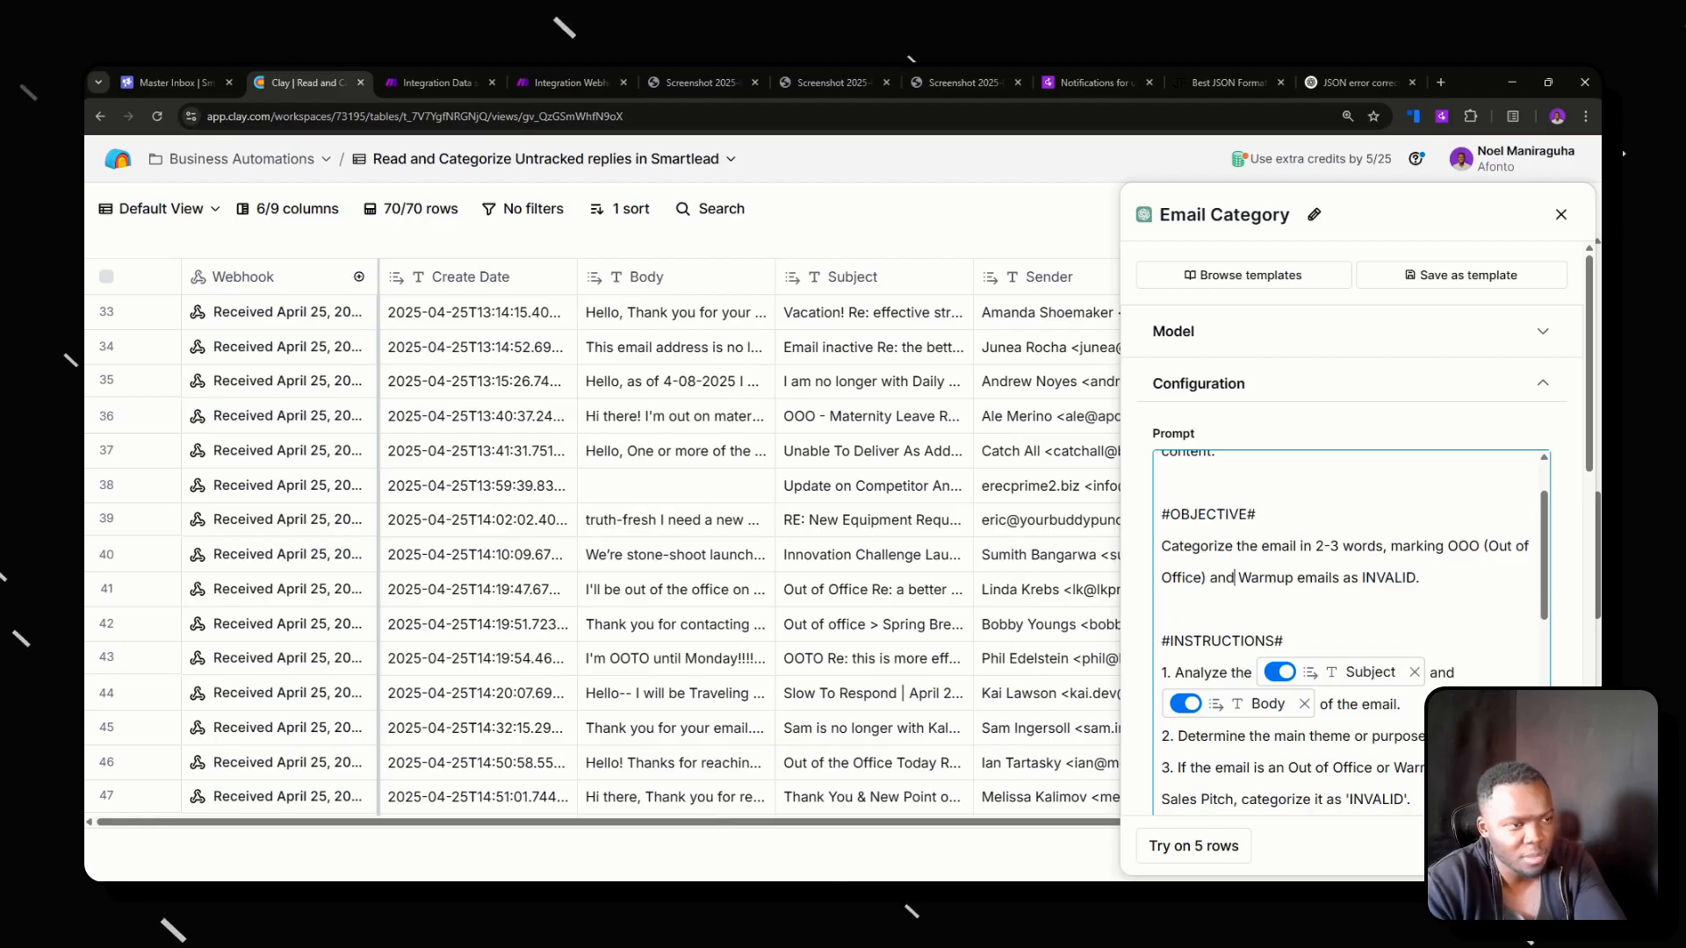
double_click(1229, 578)
key("BackSpace")
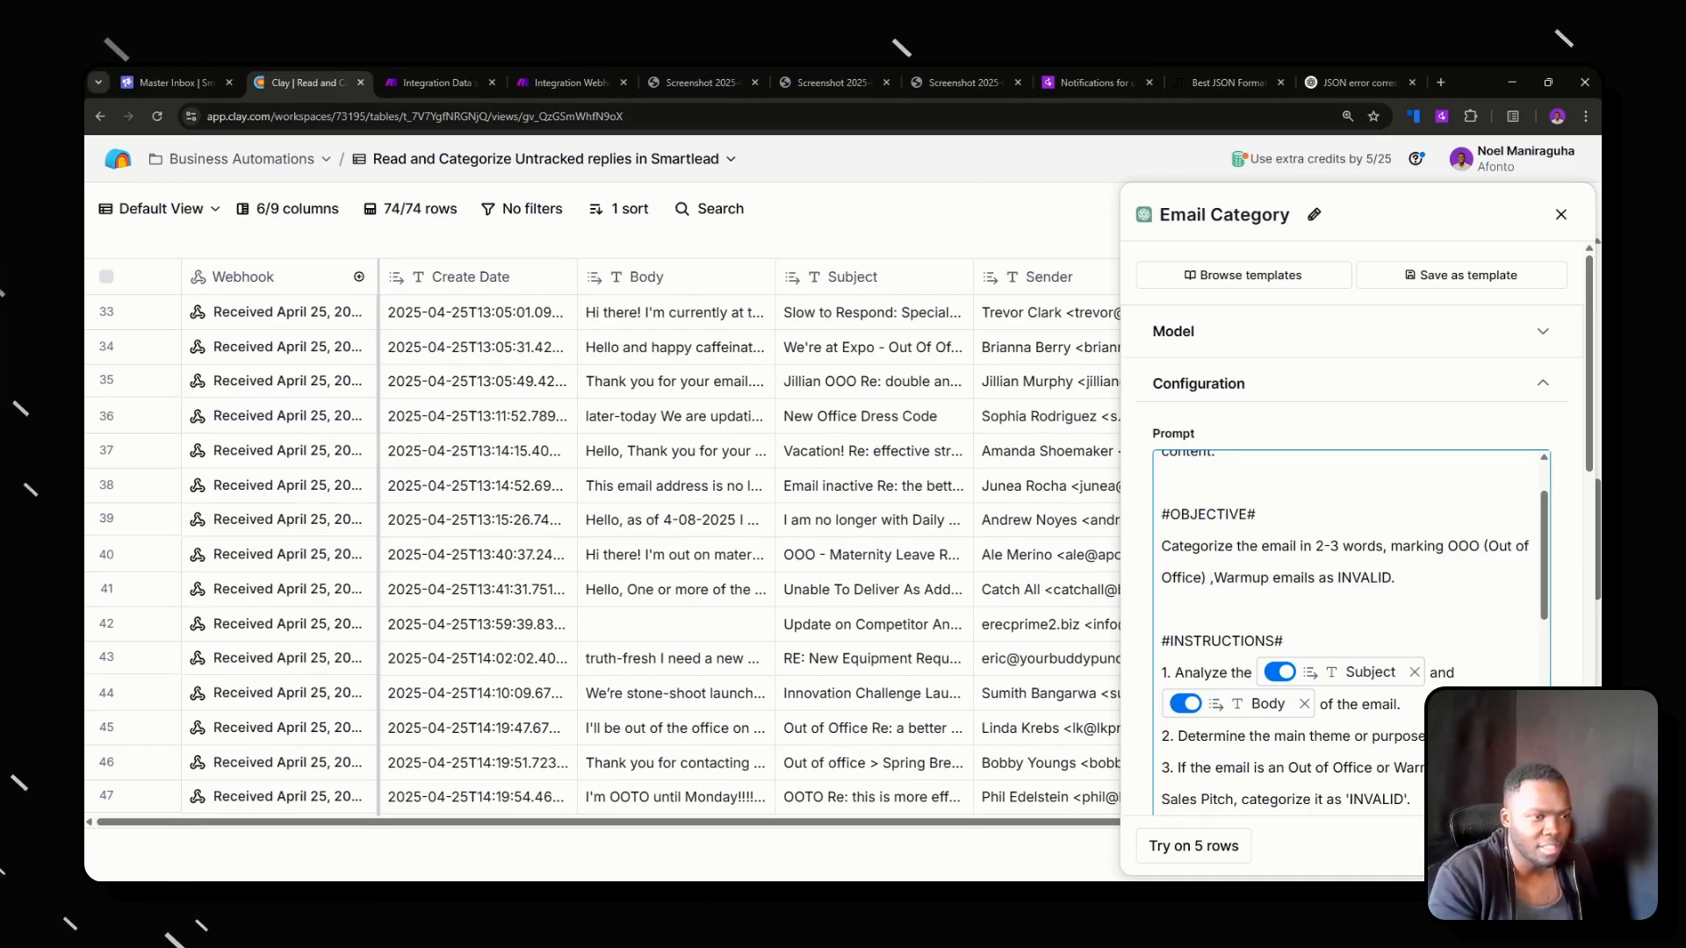
key("BackSpace")
key("Right")
key("Right")
key("Right")
key("Right")
key("Right")
key("Right")
key("Right")
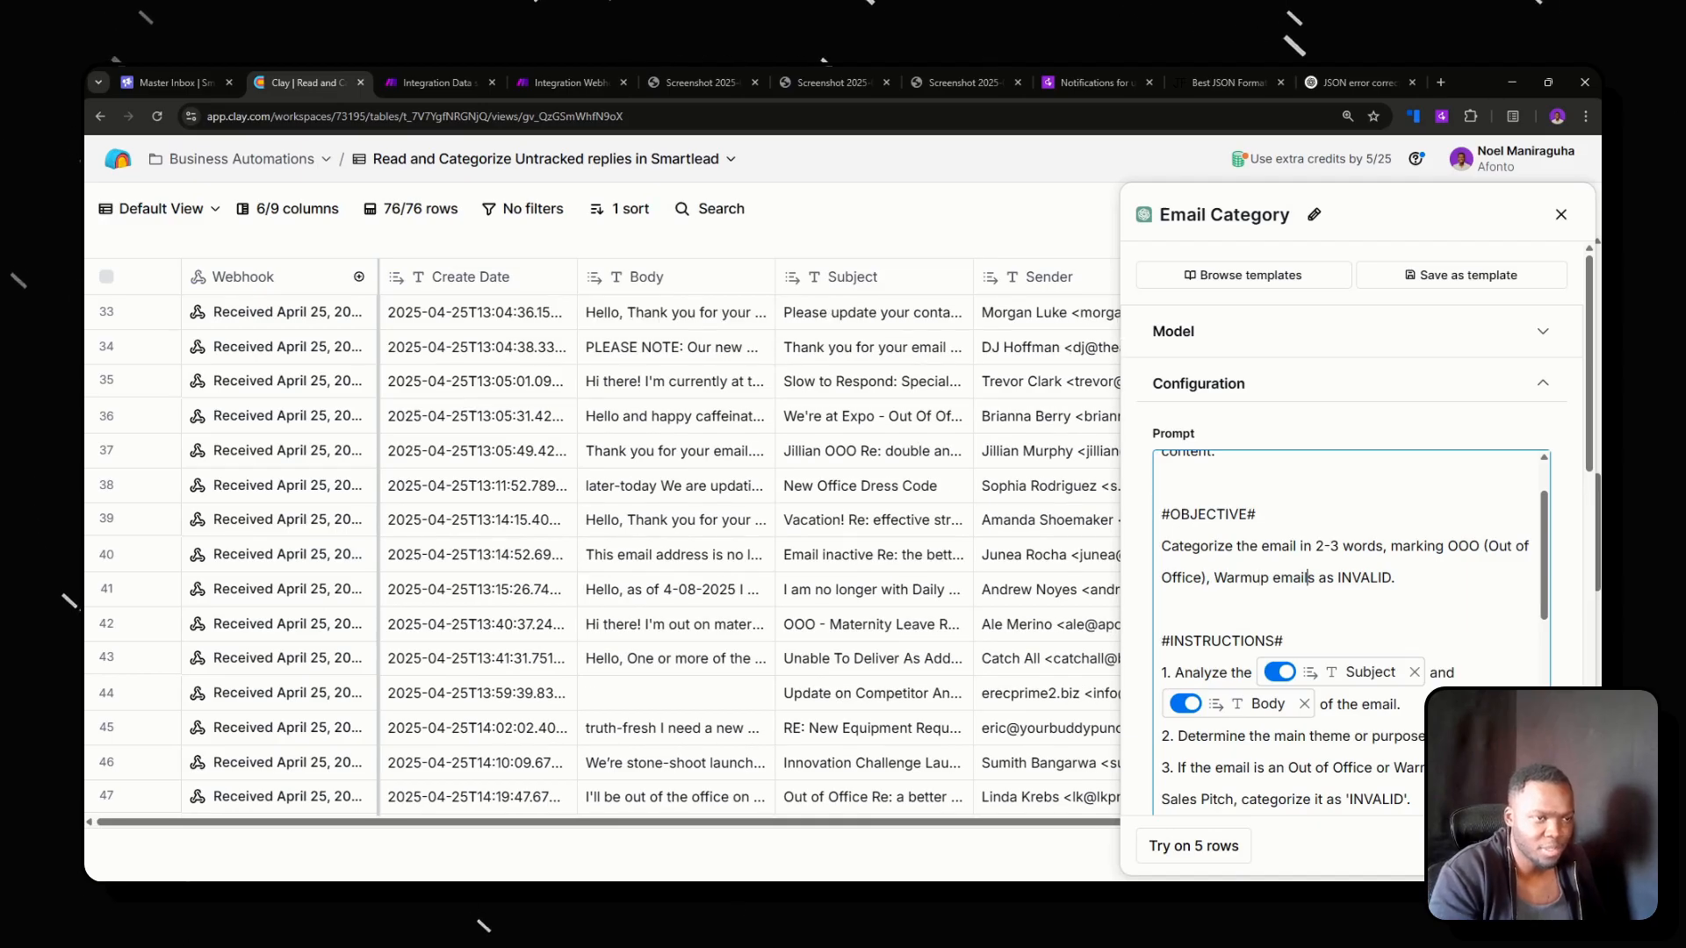
key("Right")
key("Right")
type(", and")
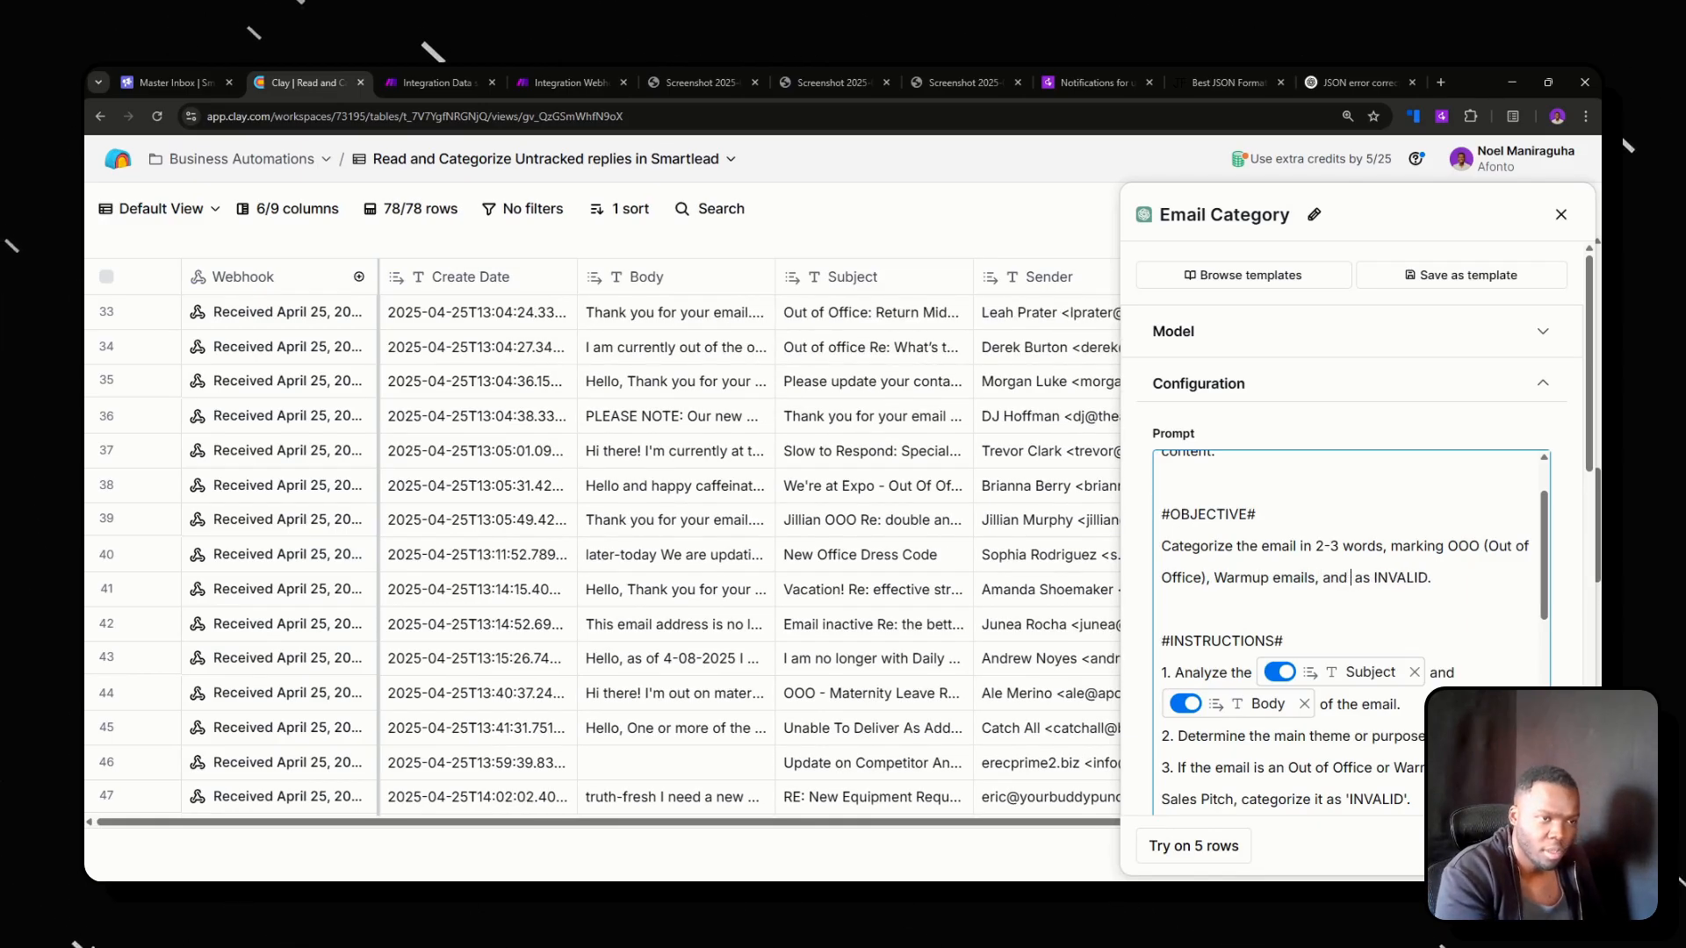
type(" Sales Pitches")
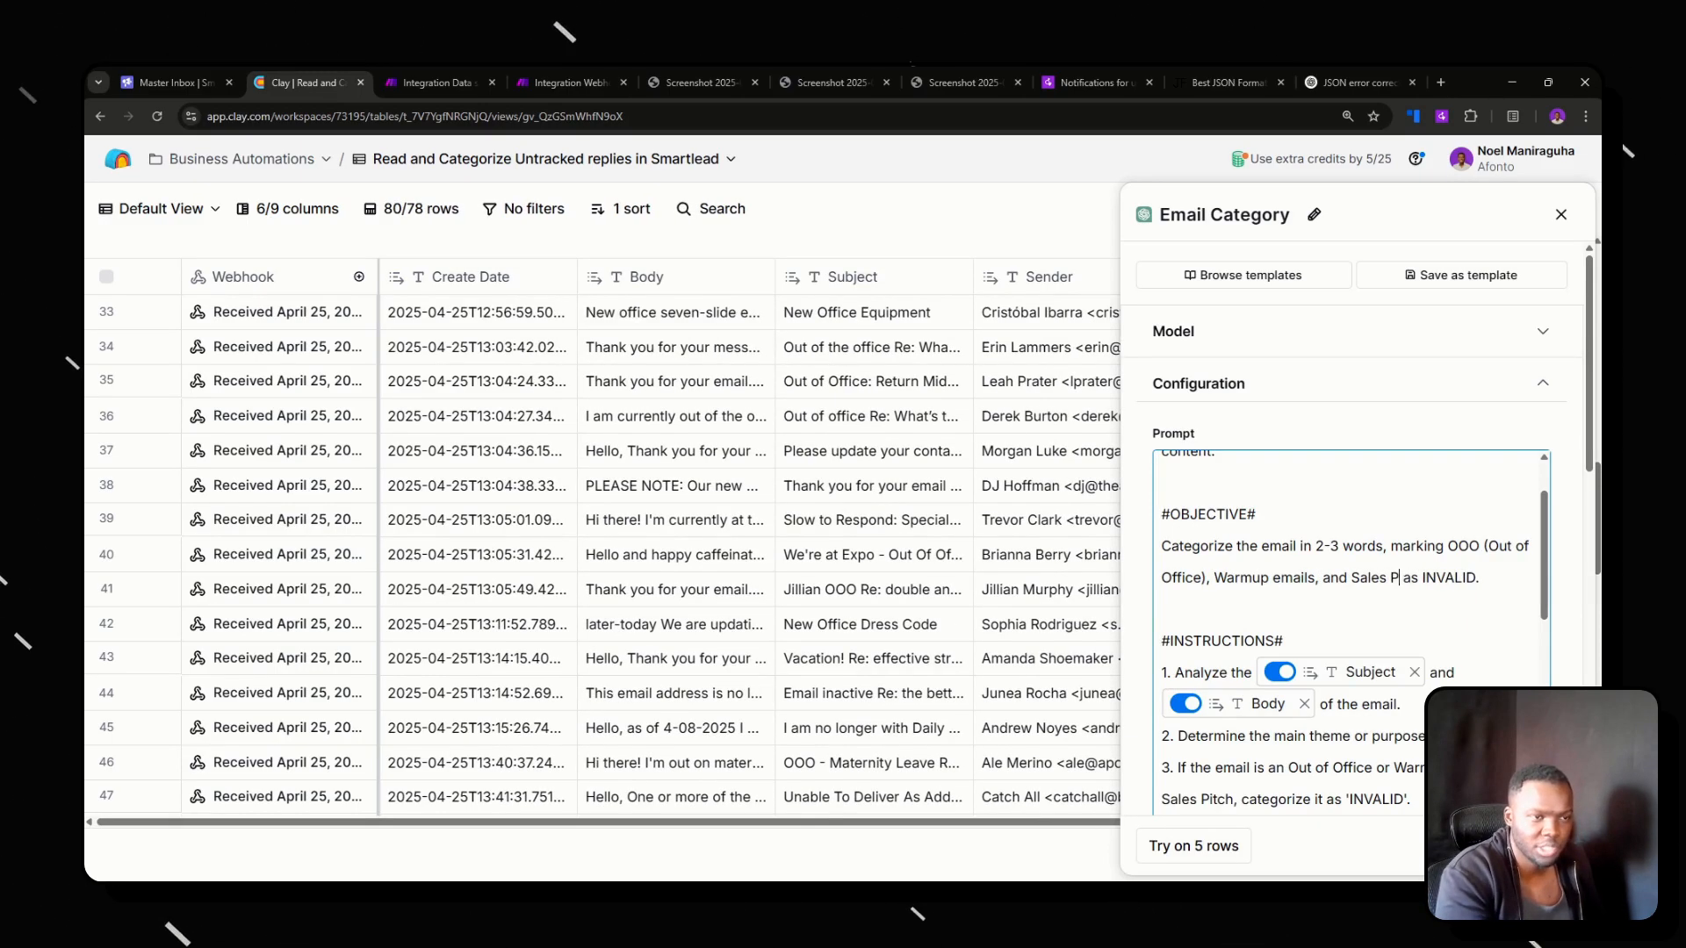
scroll(1351, 615, "up", 1)
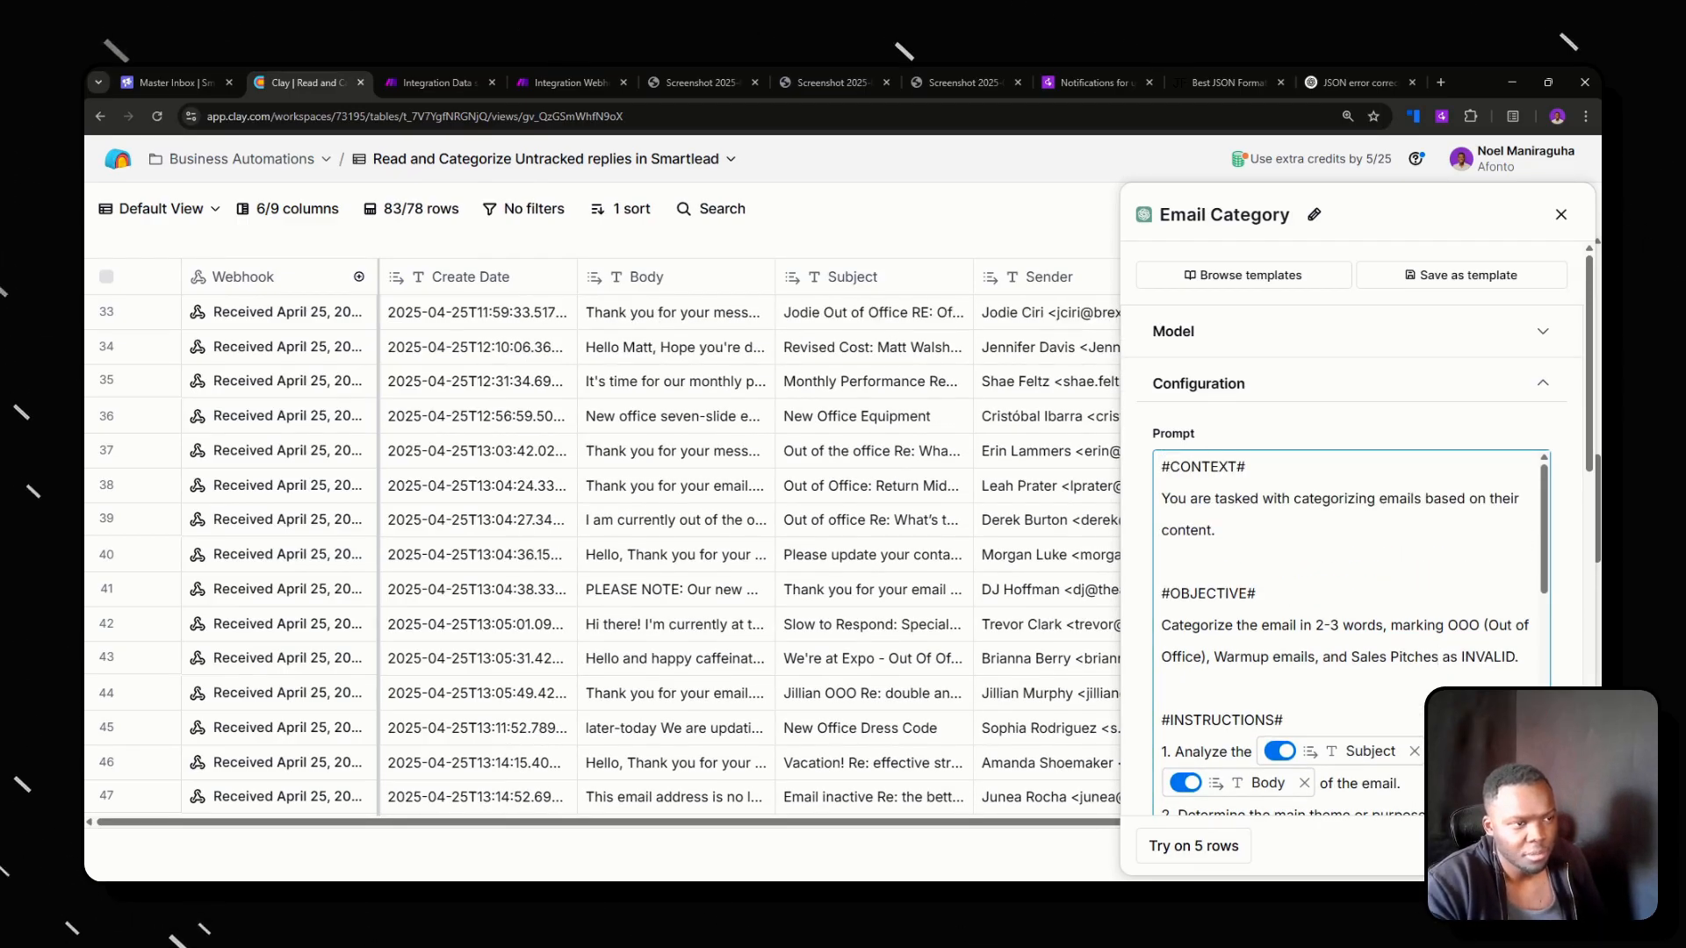
scroll(1350, 615, "down", 3)
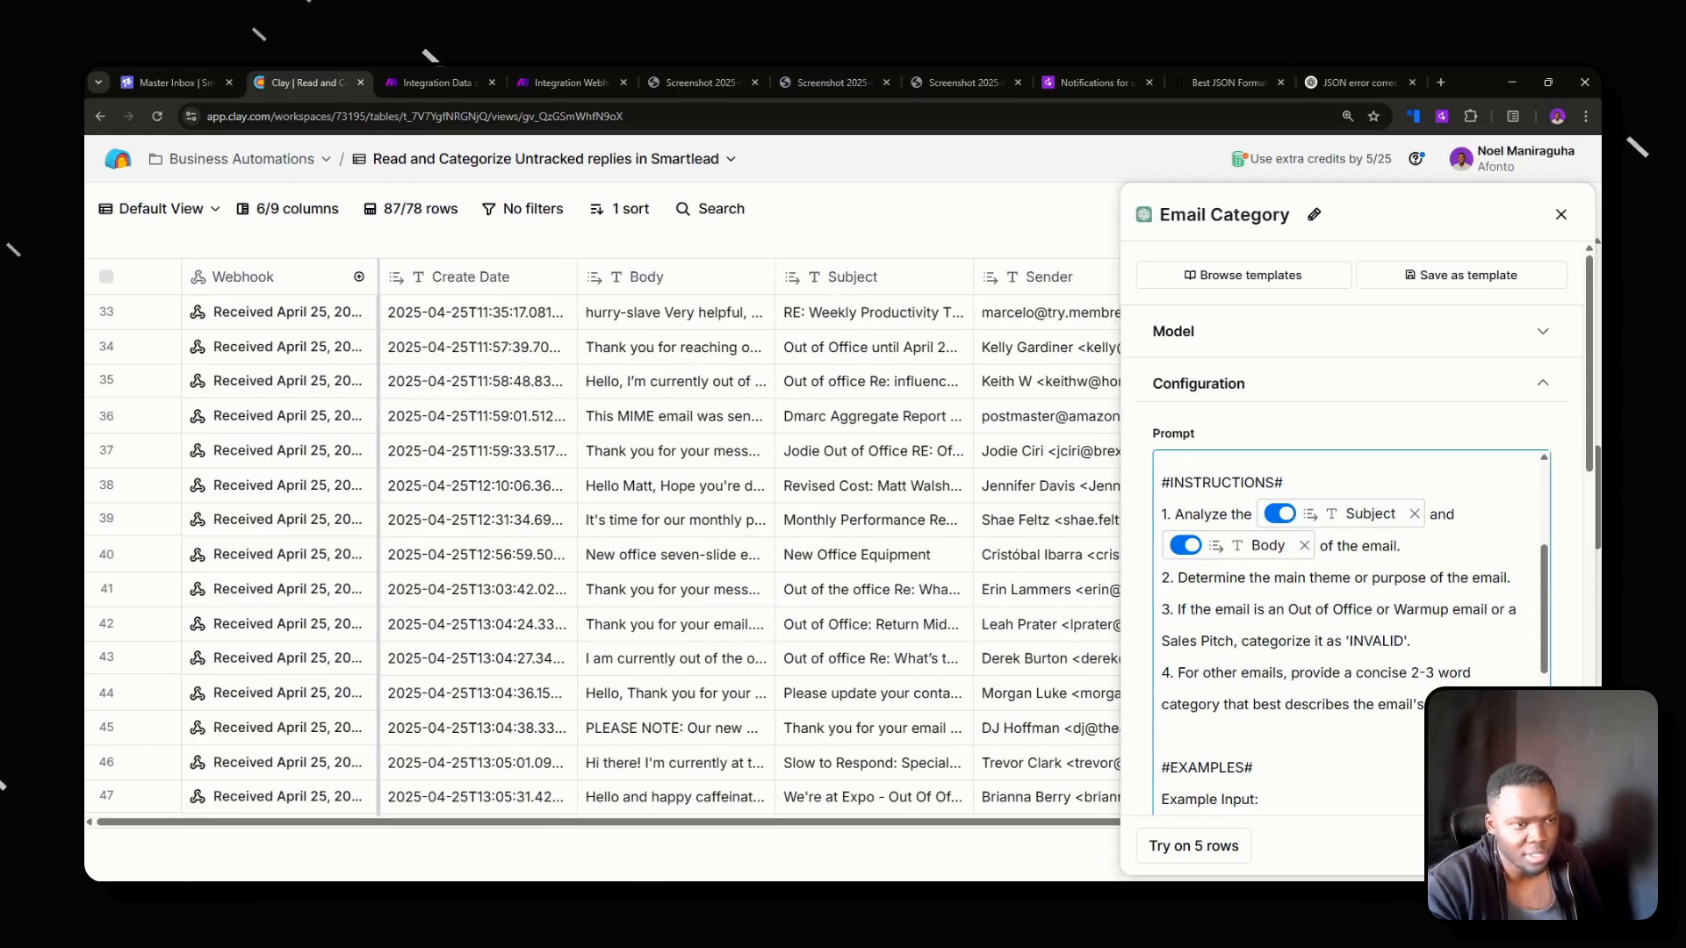
Check the example inputs and expected outputs at the end of the Email Category prompt, and save the column settings.
scroll(1351, 614, "down", 3)
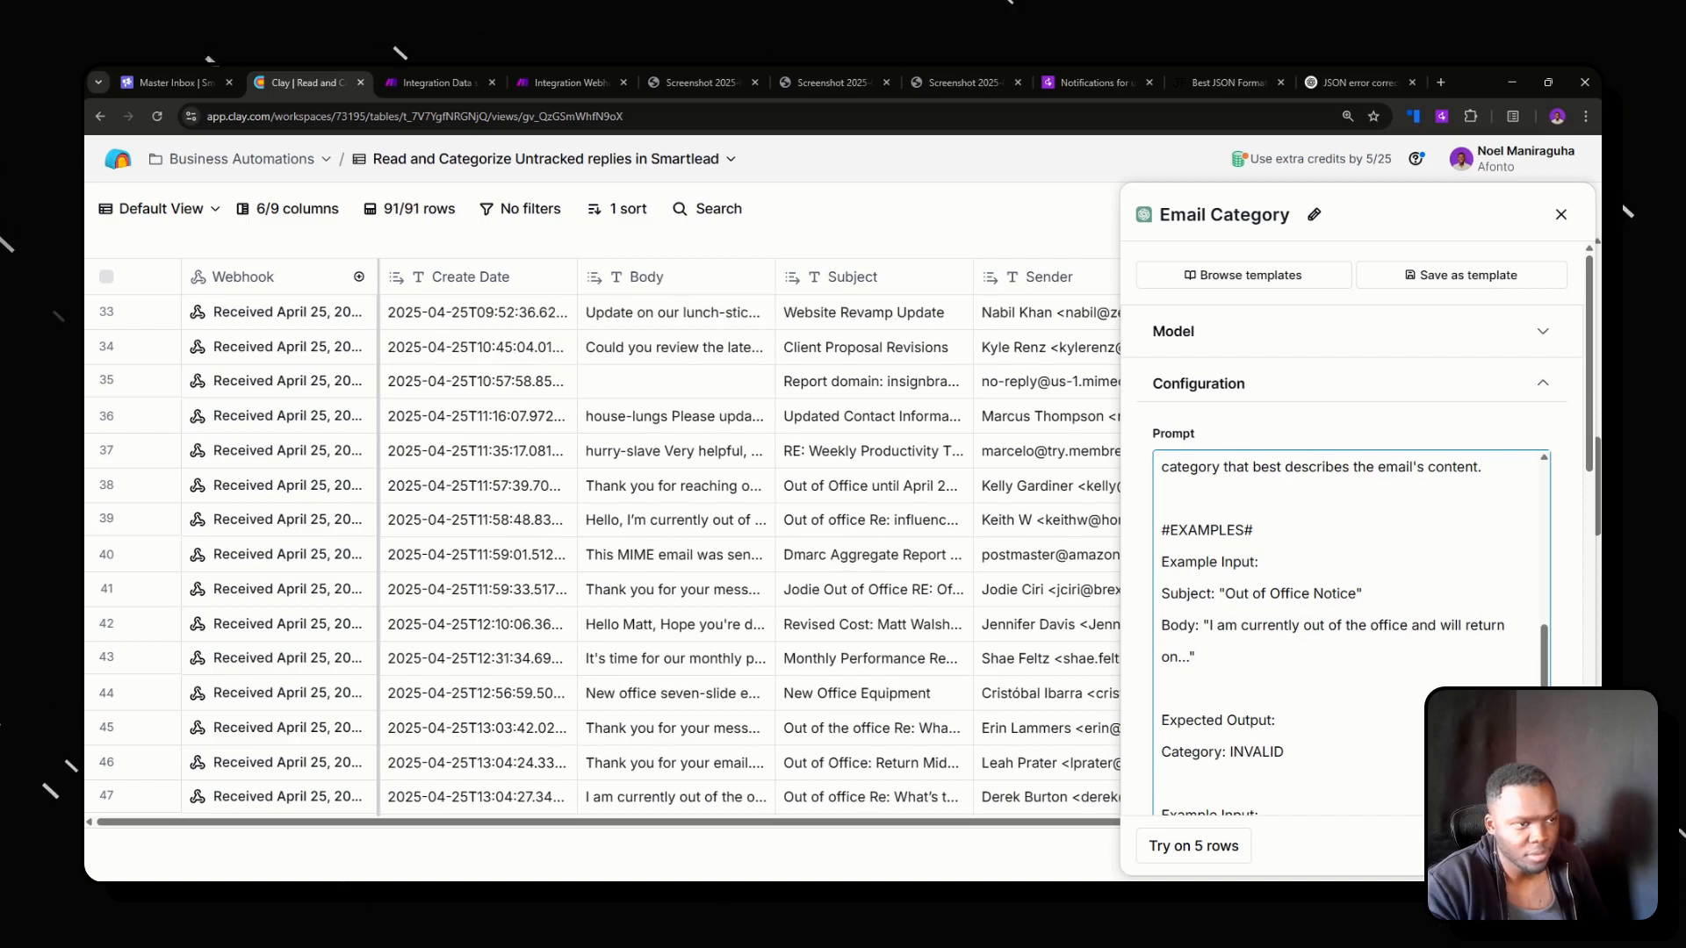
scroll(1350, 632, "down", 3)
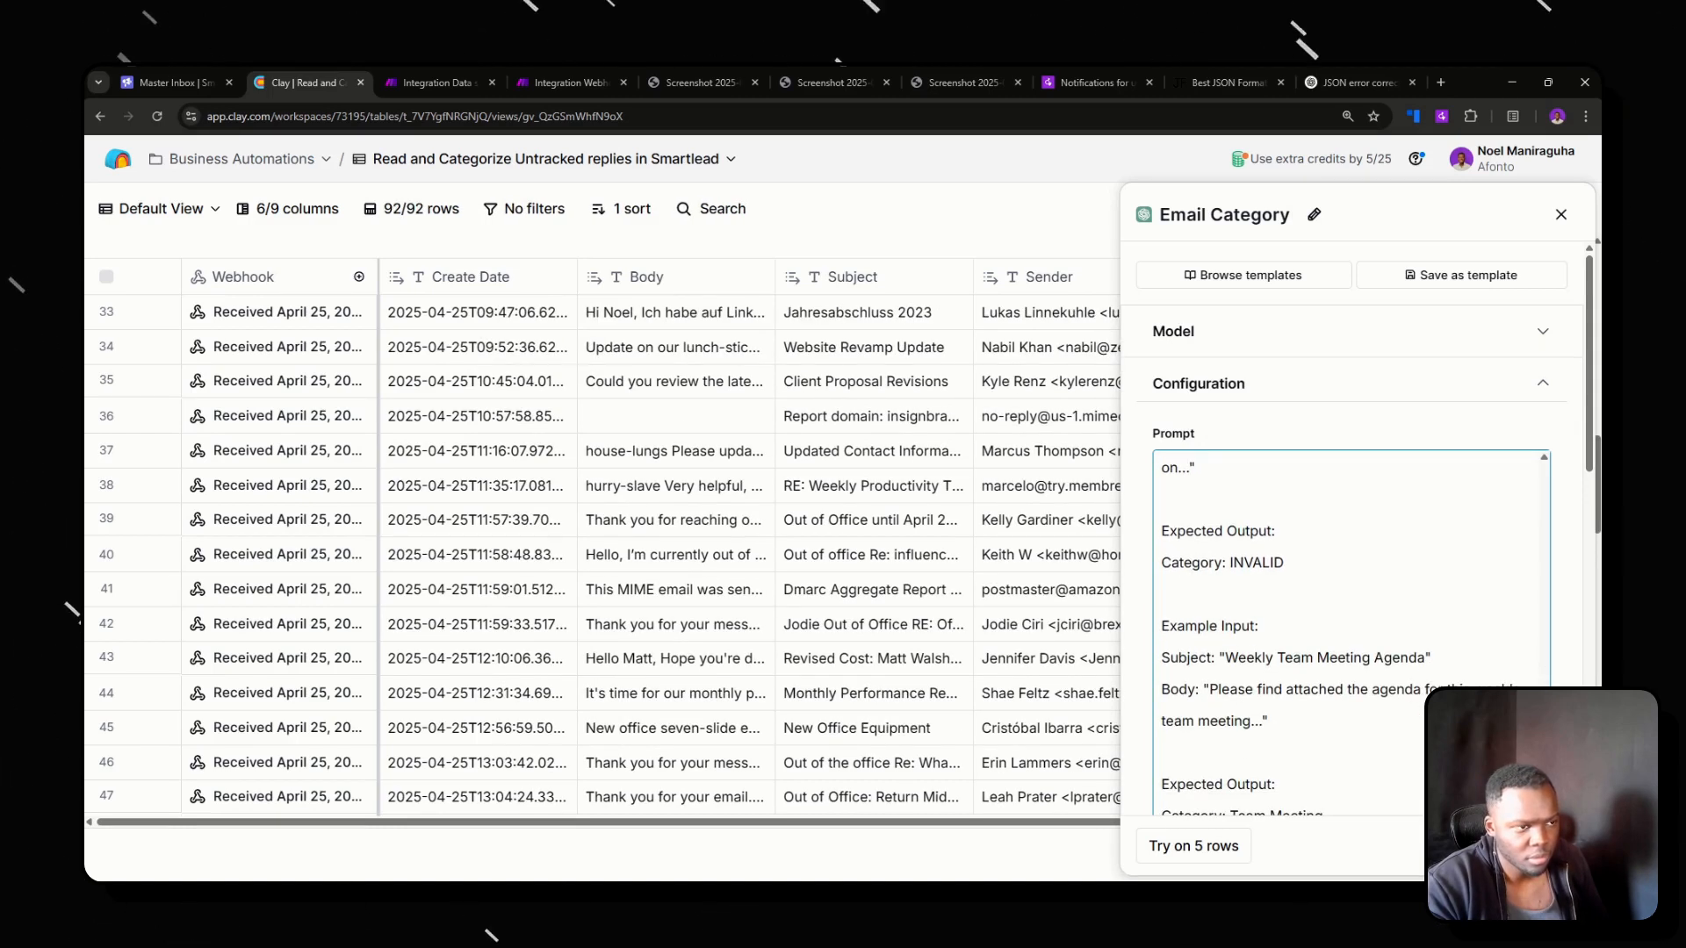
scroll(1351, 571, "down", 2)
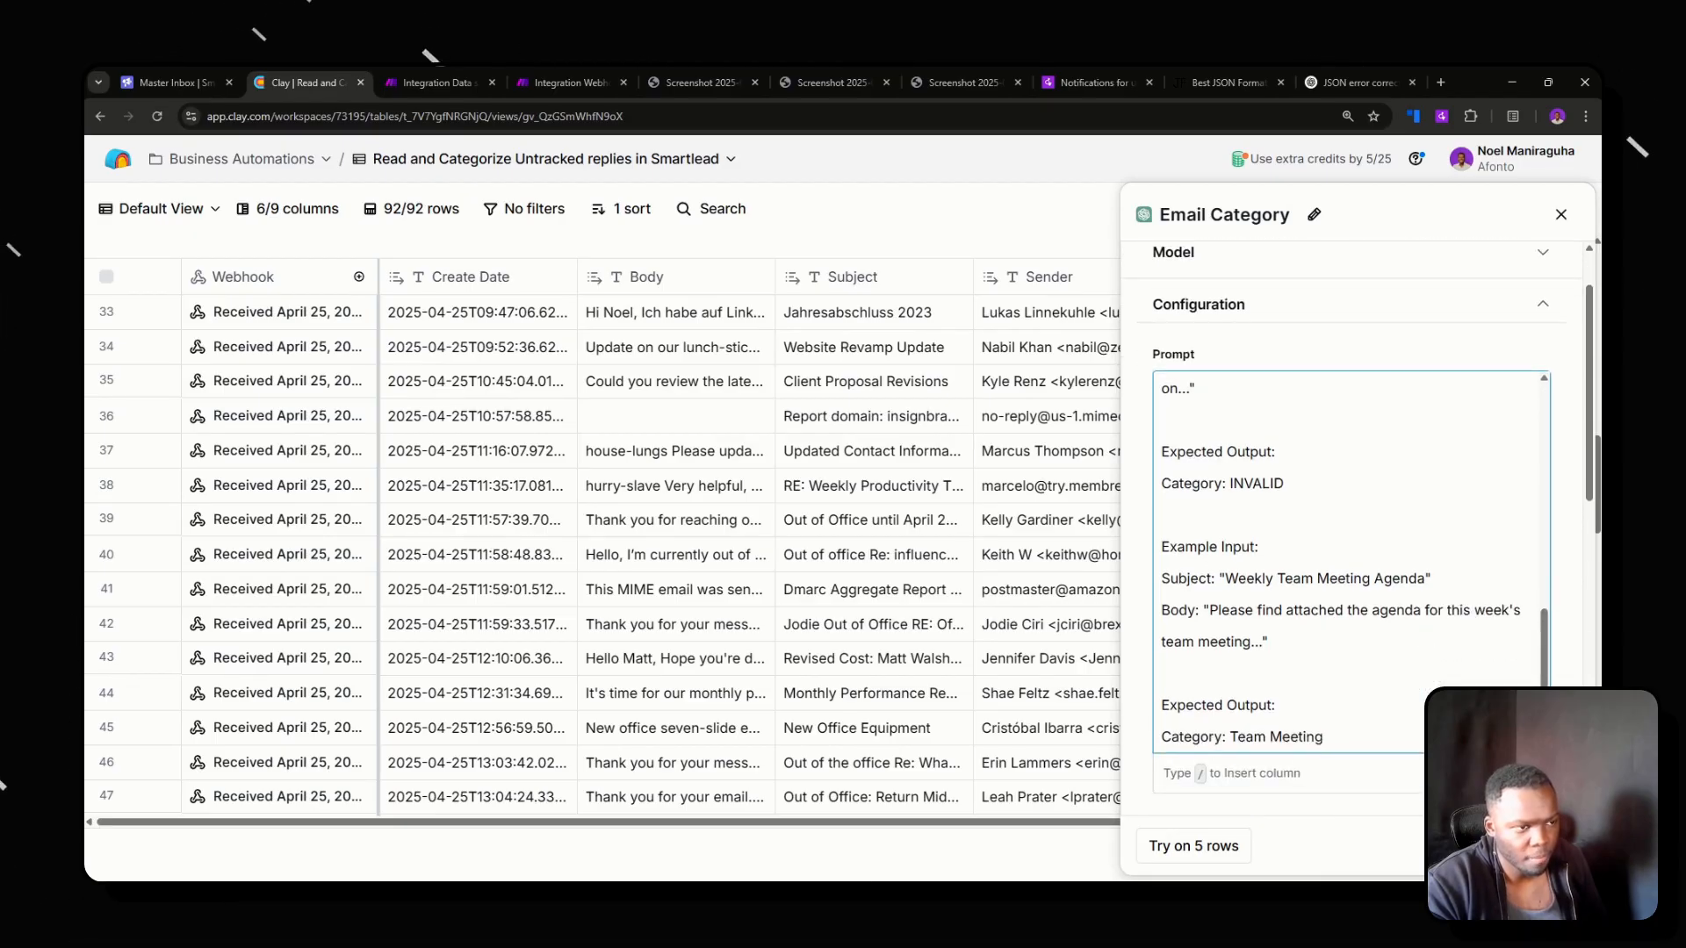
scroll(1317, 704, "down", 2)
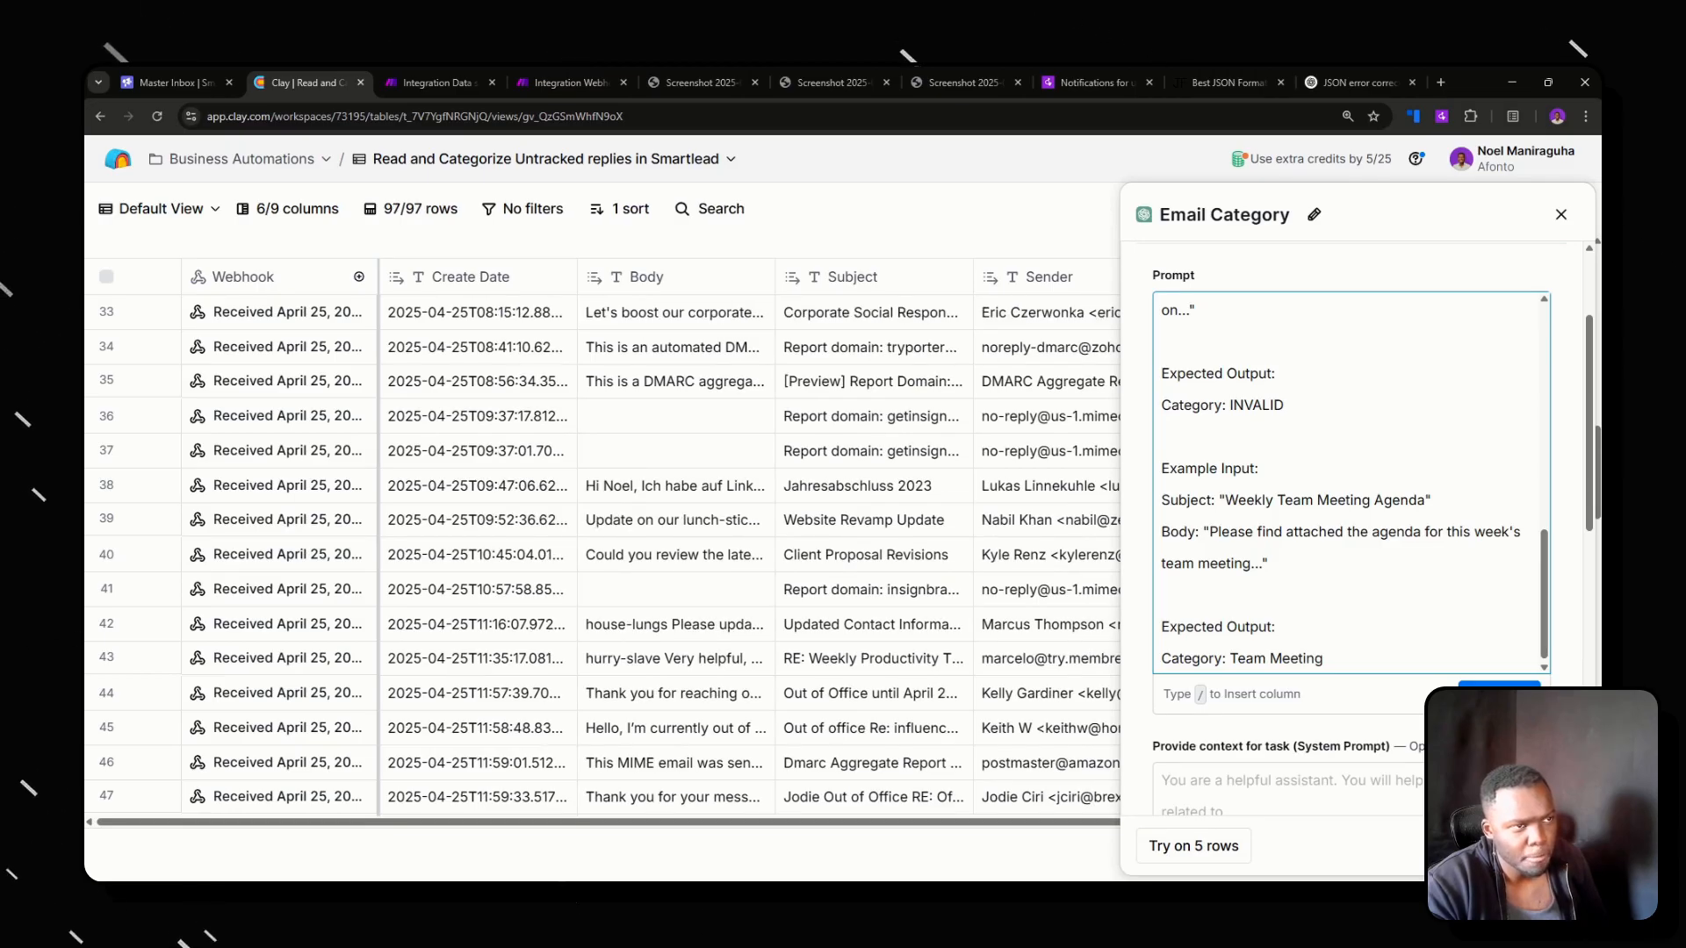
scroll(1351, 483, "up", 2)
scroll(1351, 483, "down", 2)
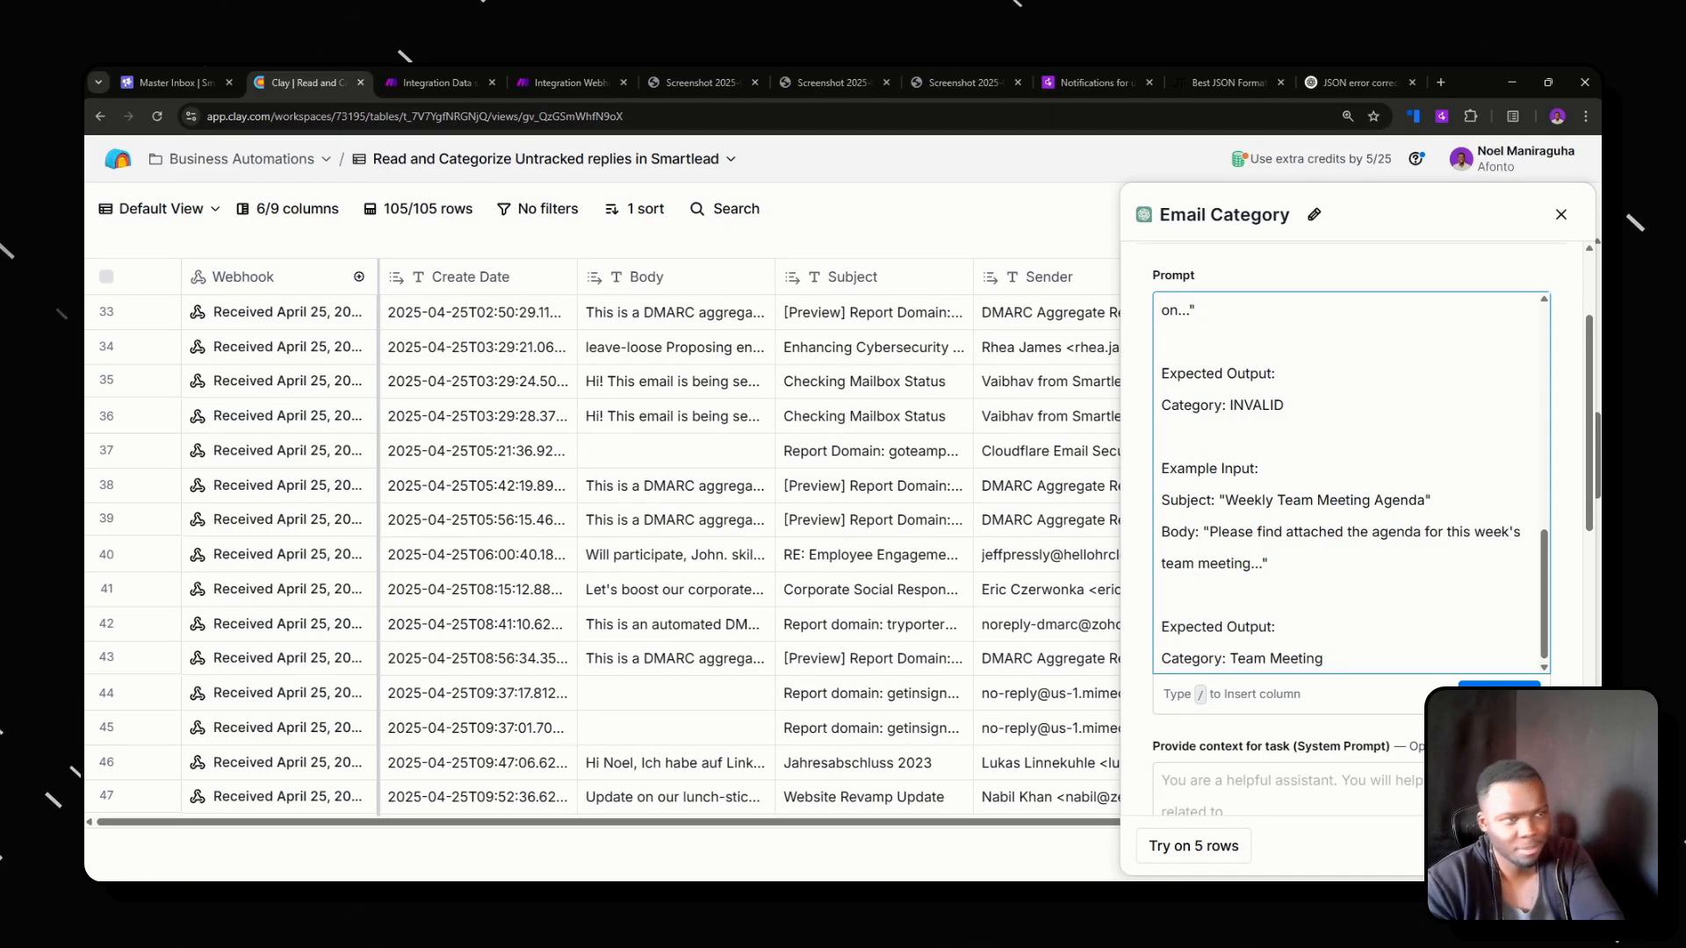
left_click(1528, 846)
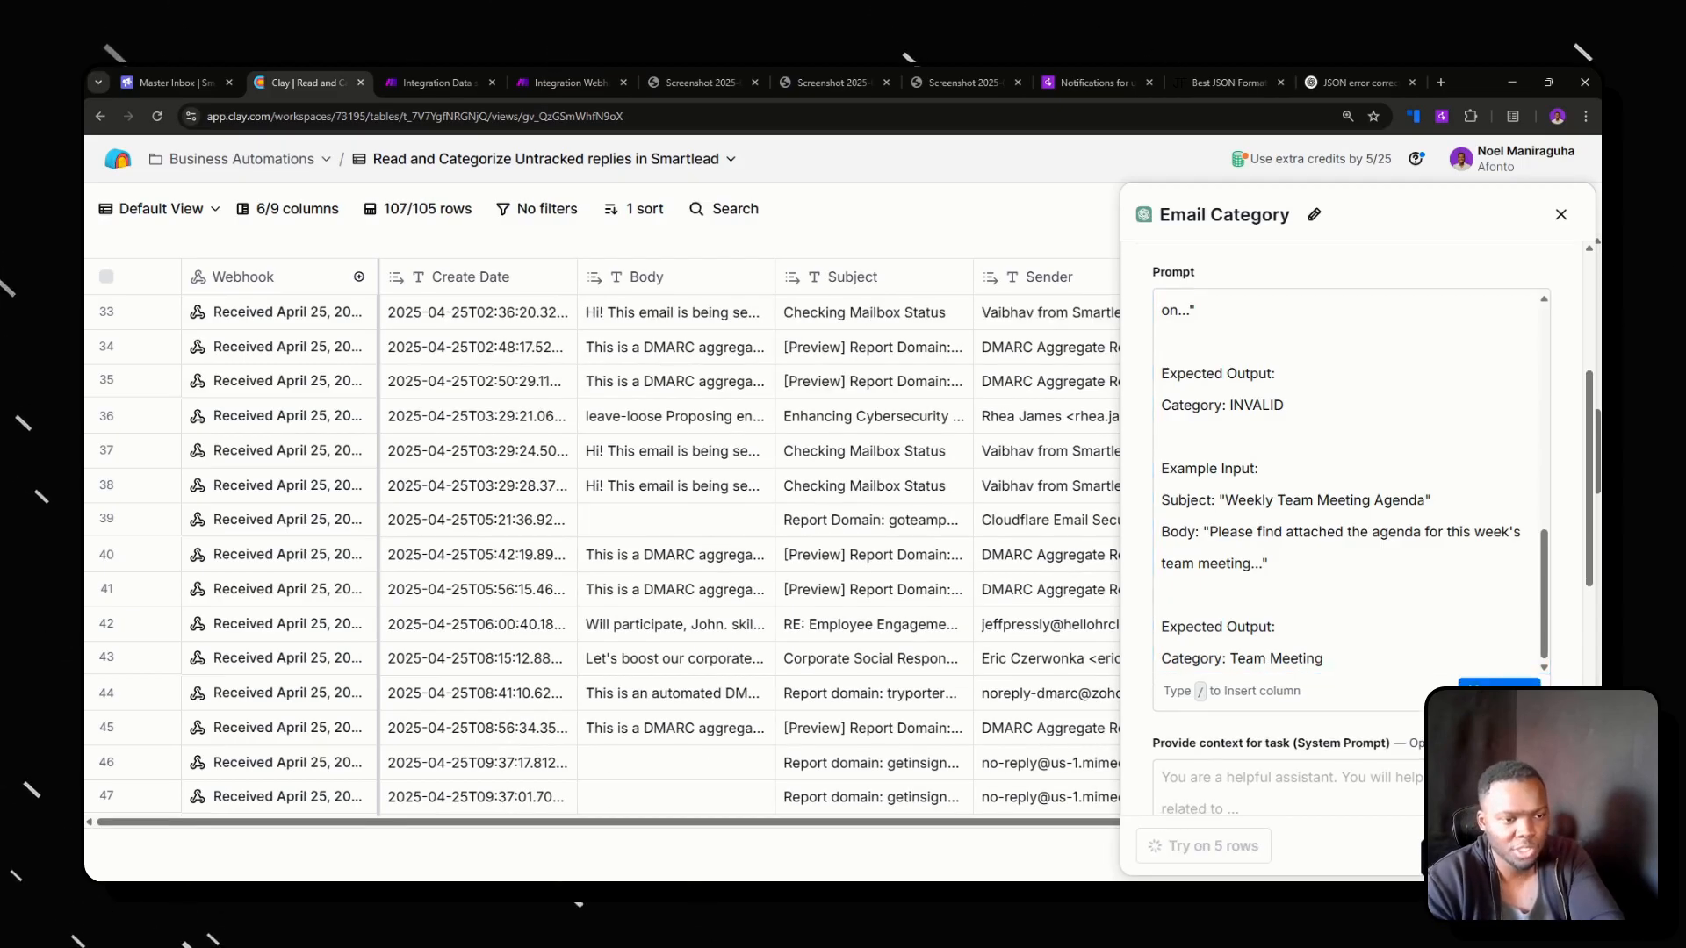
Run the updated Email Category column on a block of seven consecutive replies.
scroll(799, 562, "down", 2)
left_click_drag(1247, 351, 1247, 569)
right_click(1234, 450)
left_click(1264, 470)
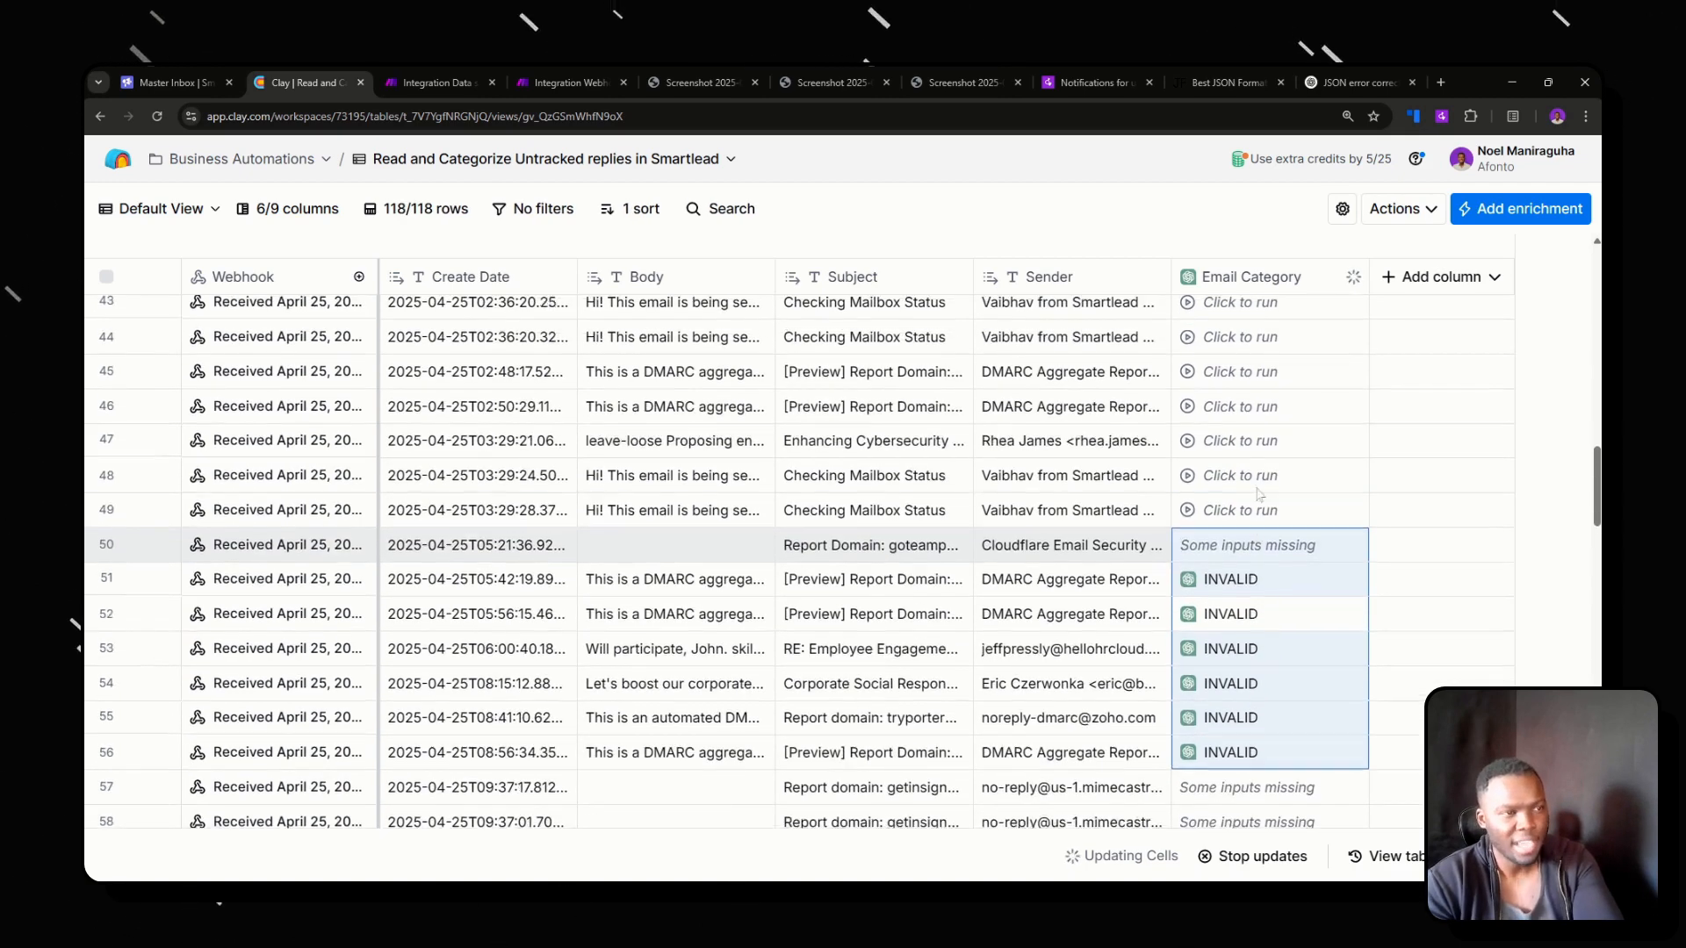
Run the Email Category column on the uncategorized replies above that block, up to the one created 2025-04-24T20:31:16.79.
left_click_drag(1243, 663, 1242, 360)
scroll(1243, 660, "up", 5)
right_click(1243, 360)
left_click(1282, 373)
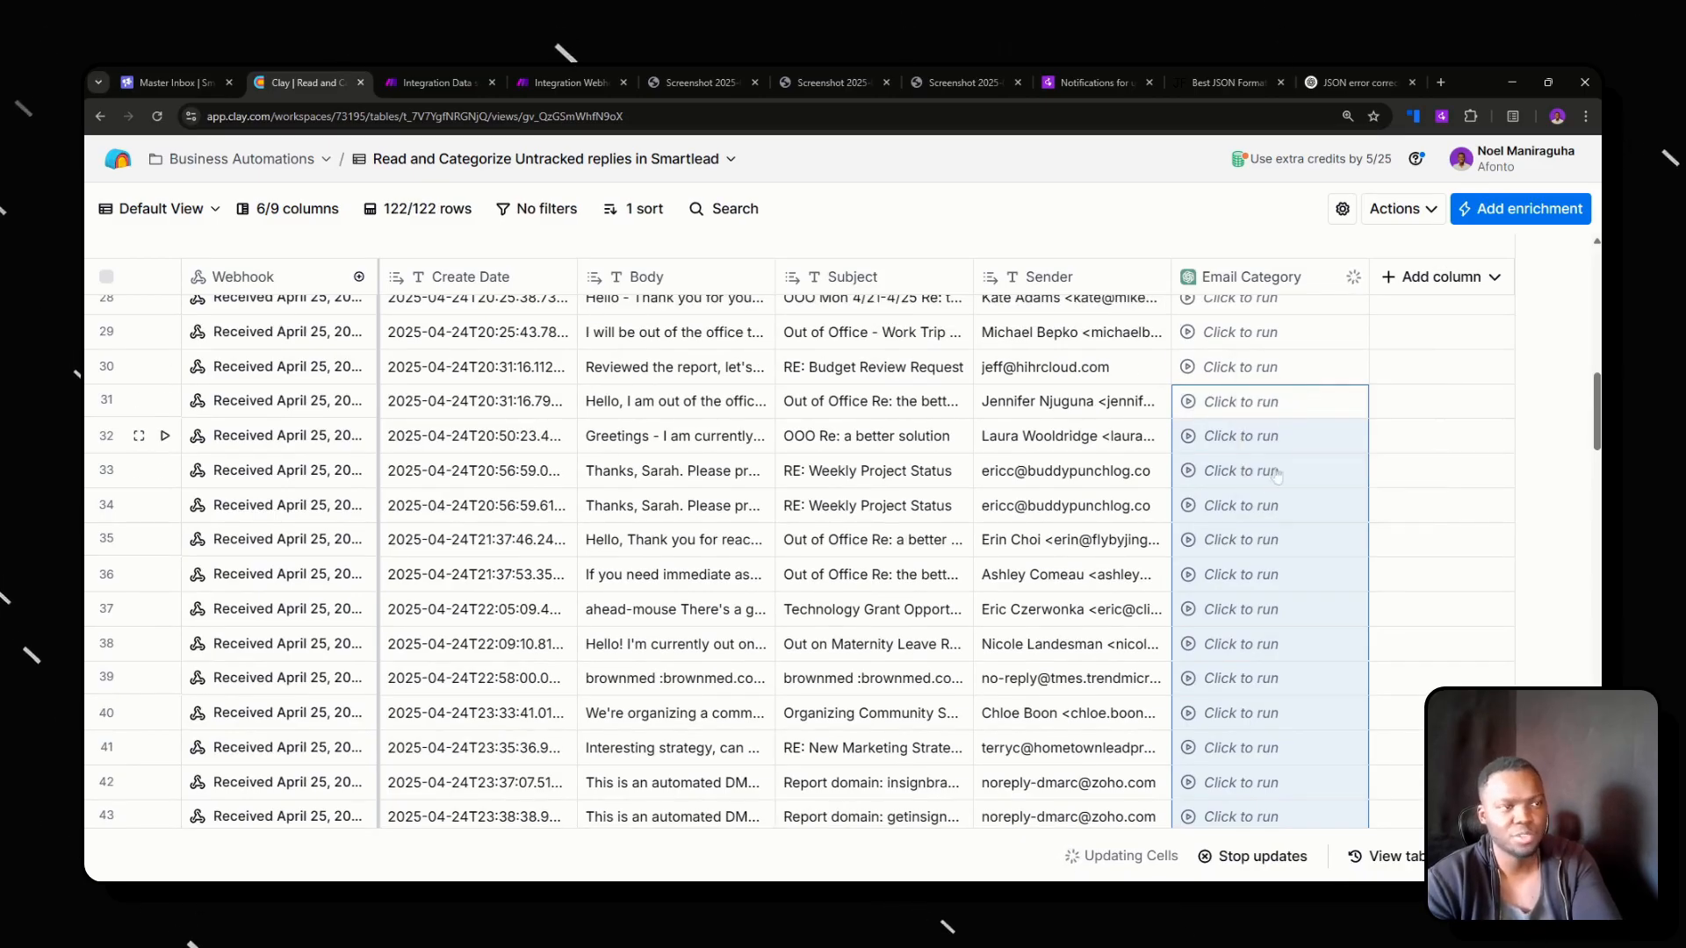
Review the categories assigned to the newly run replies, including the Body of the one categorized as Proposal Feedback.
scroll(1347, 466, "down", 5)
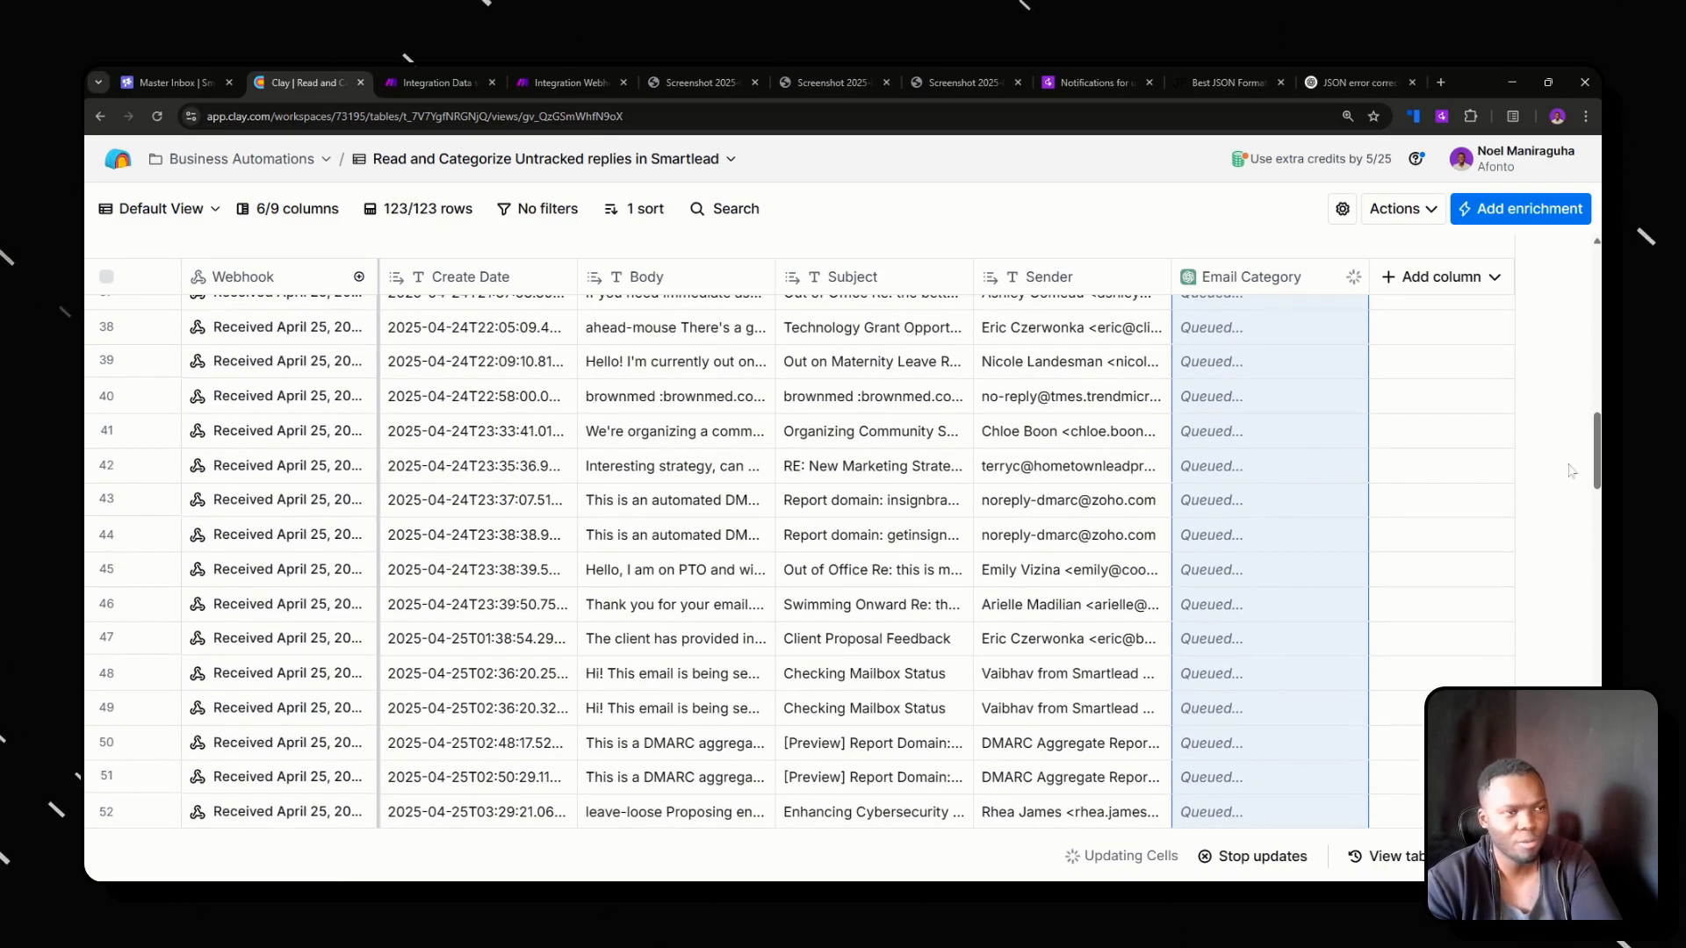
scroll(1321, 504, "down", 1)
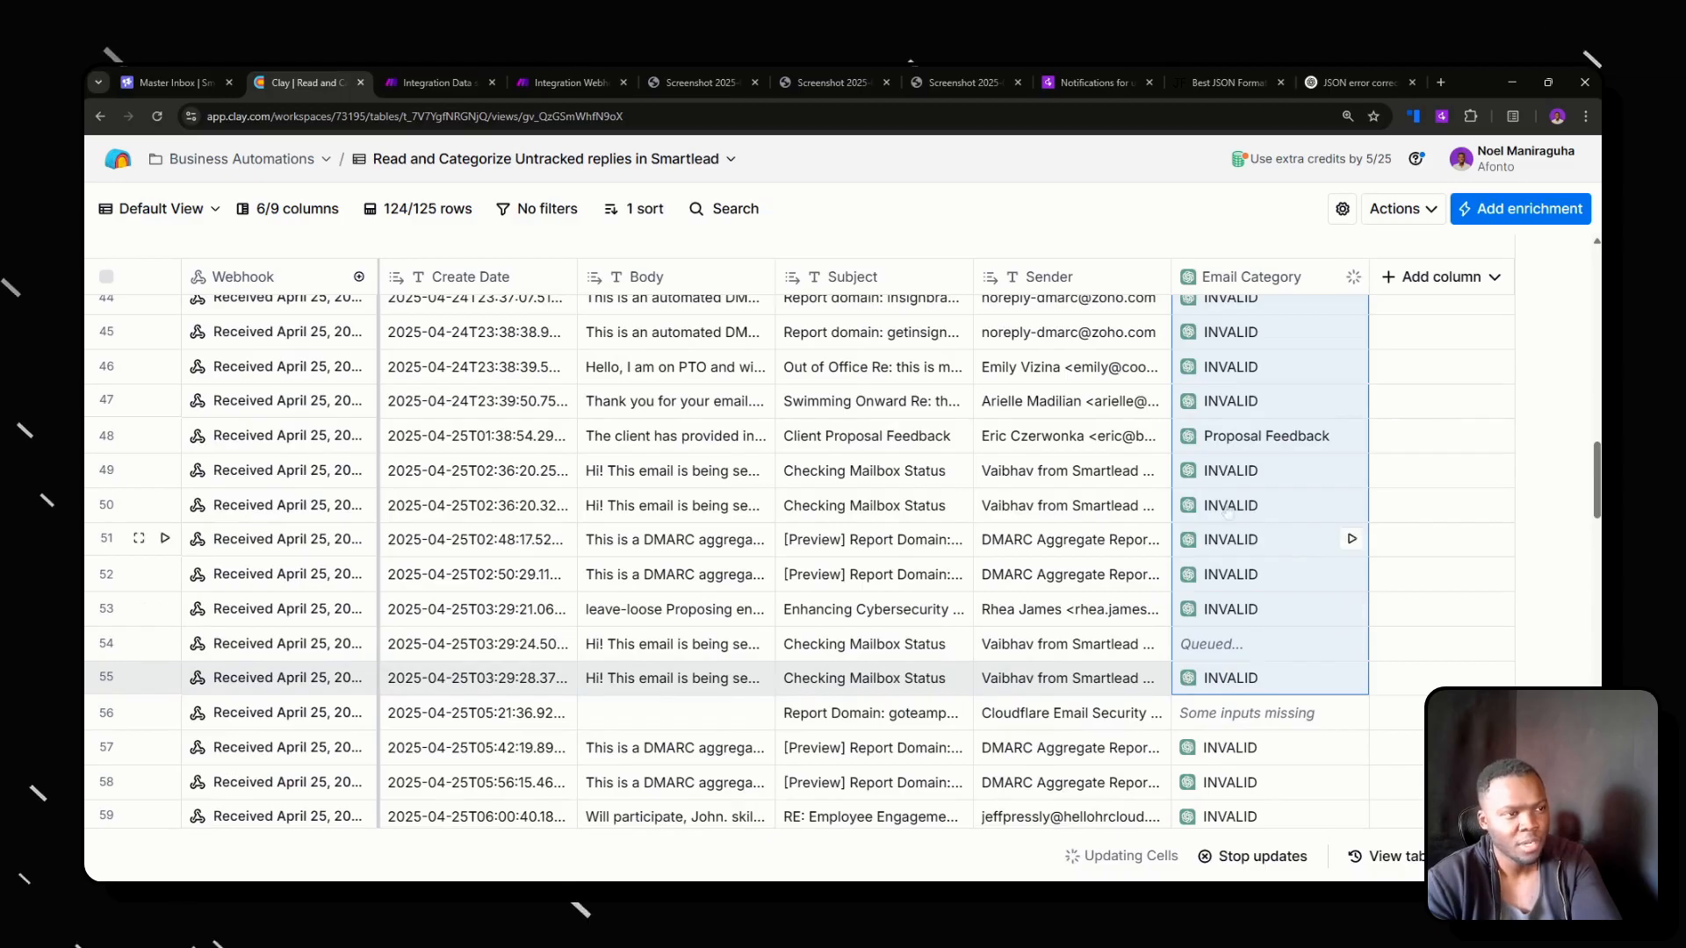
left_click(694, 446)
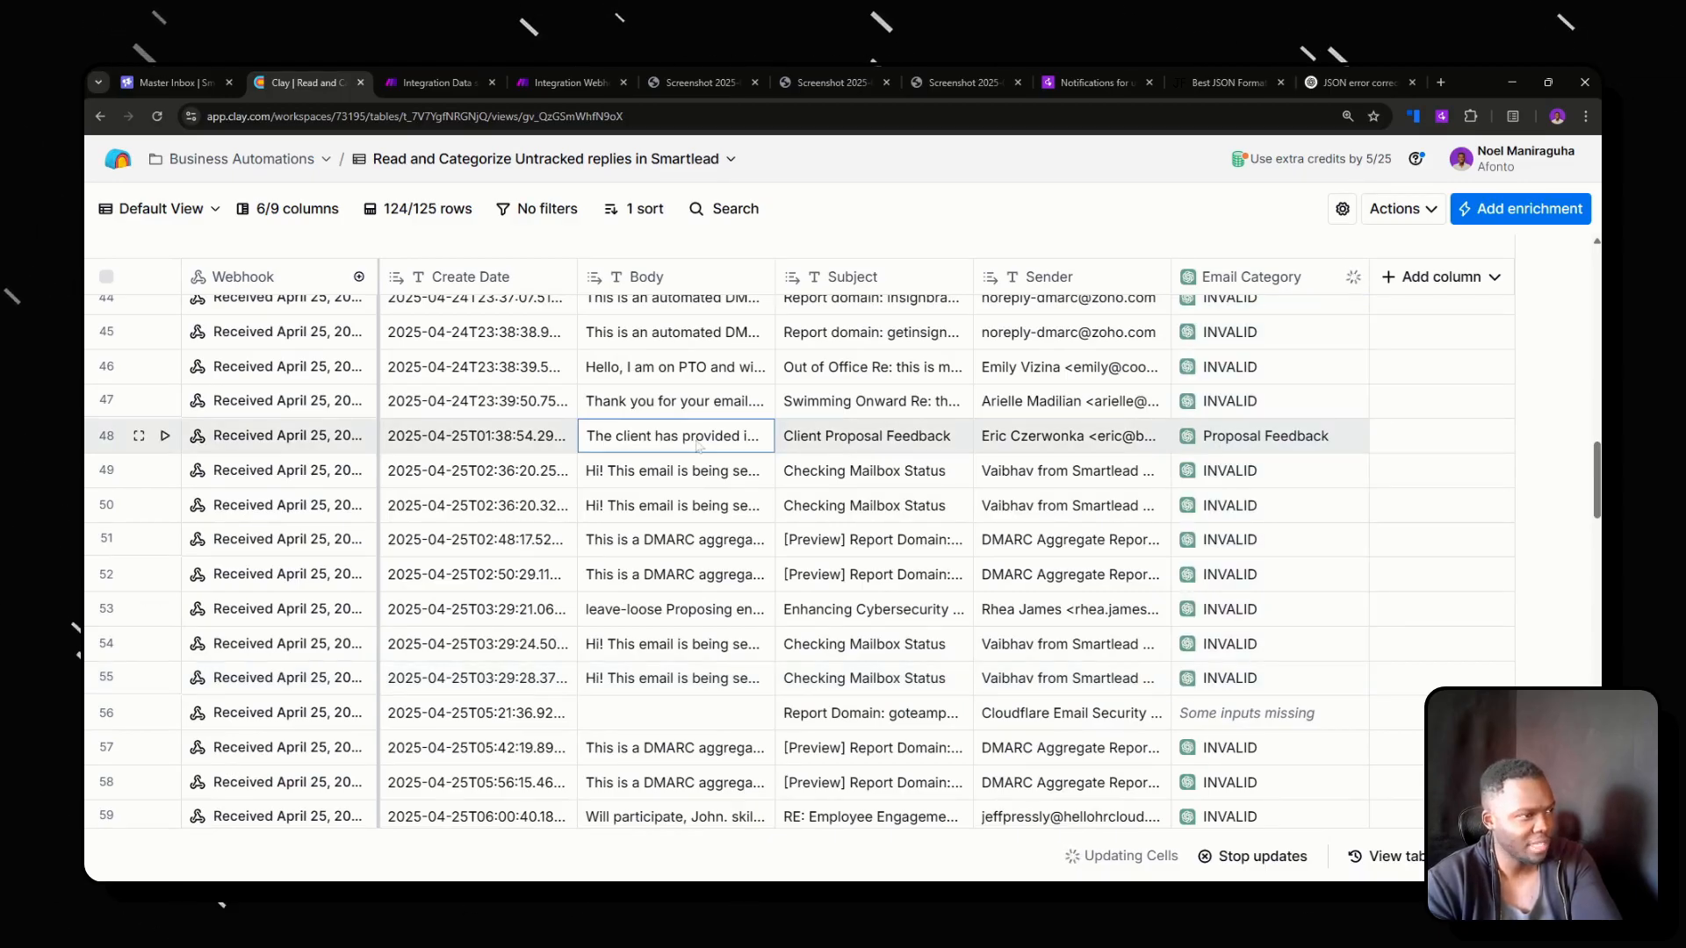
scroll(1237, 548, "up", 4)
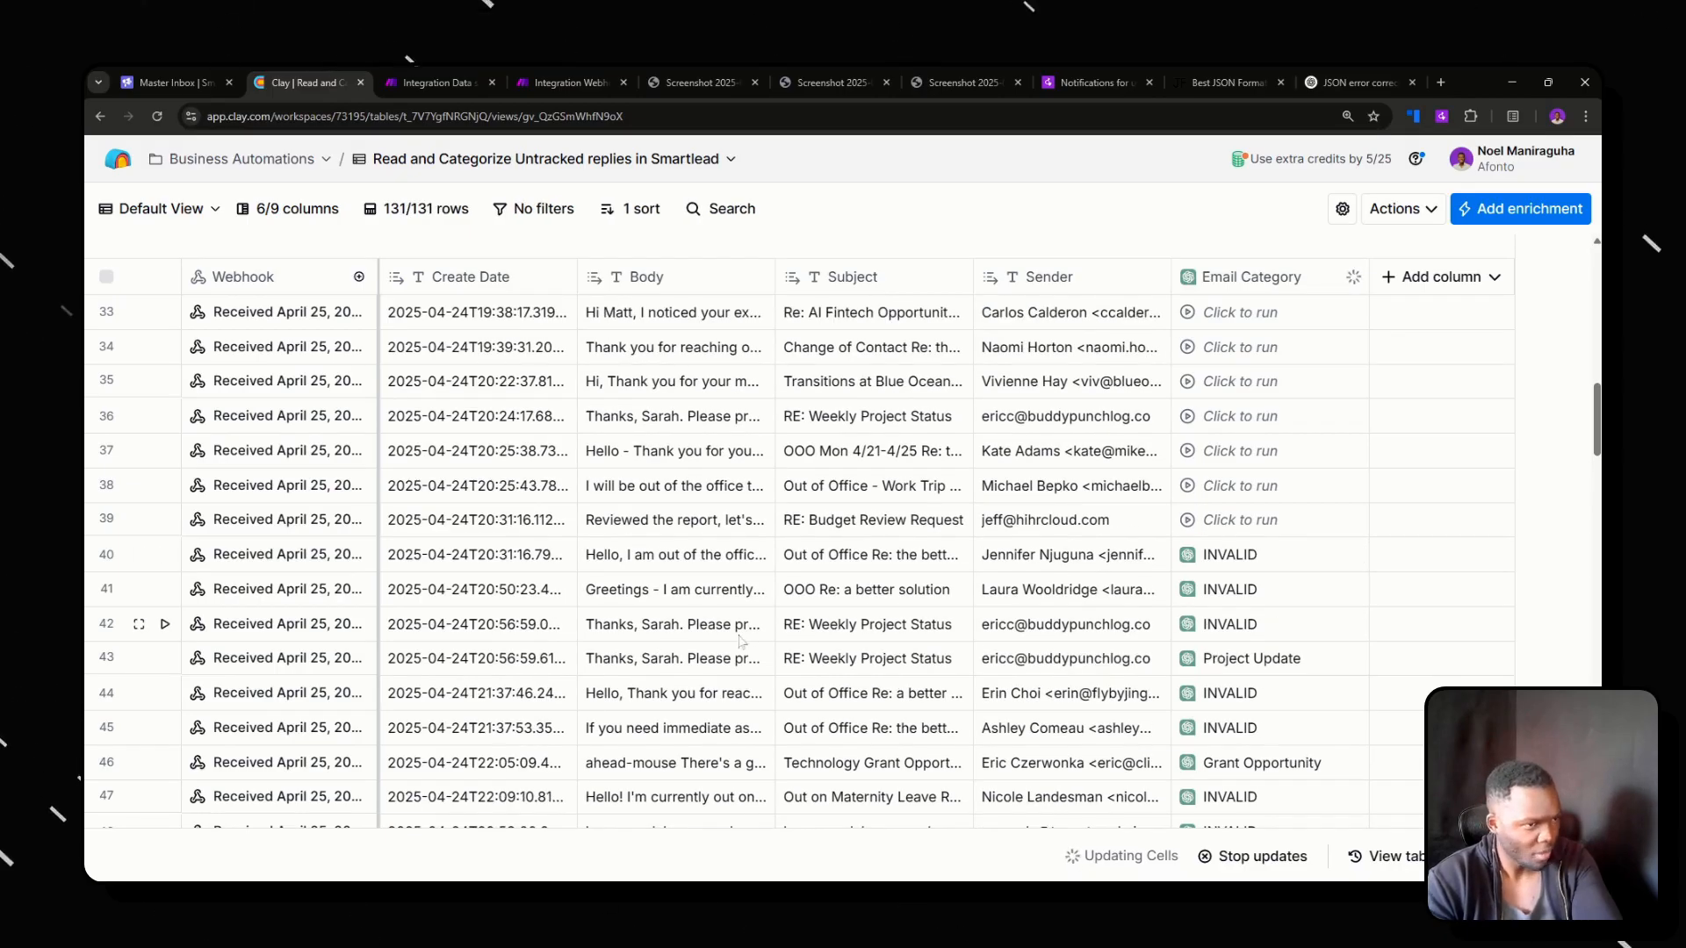
scroll(1235, 584, "down", 2)
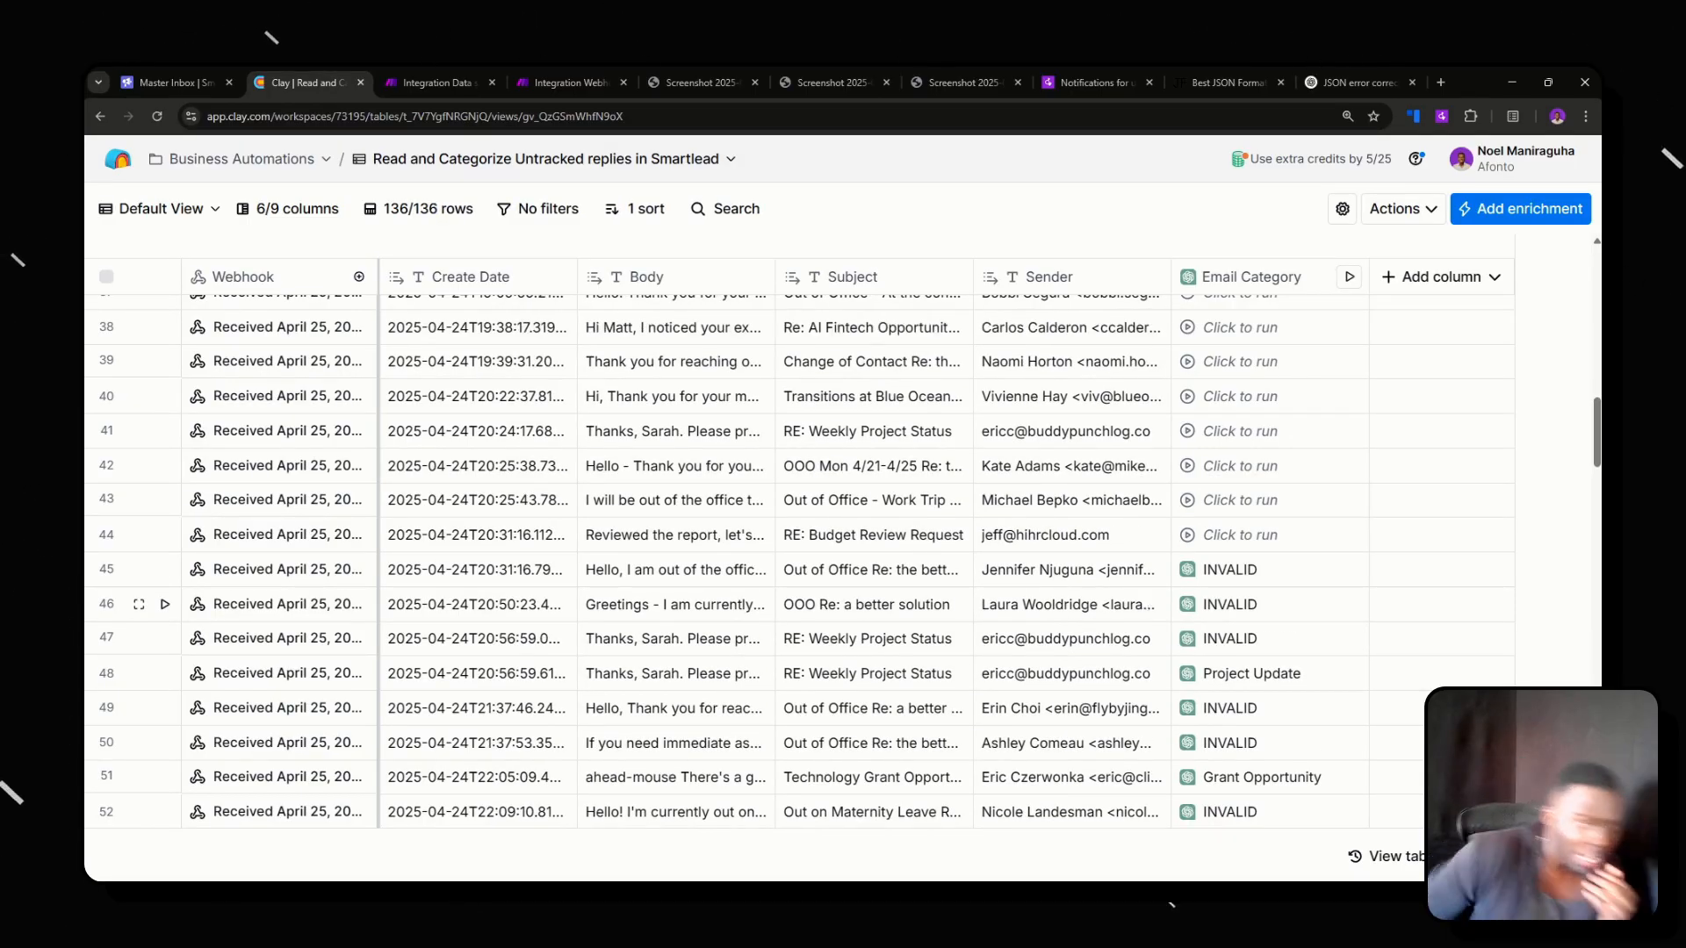
left_click(1454, 279)
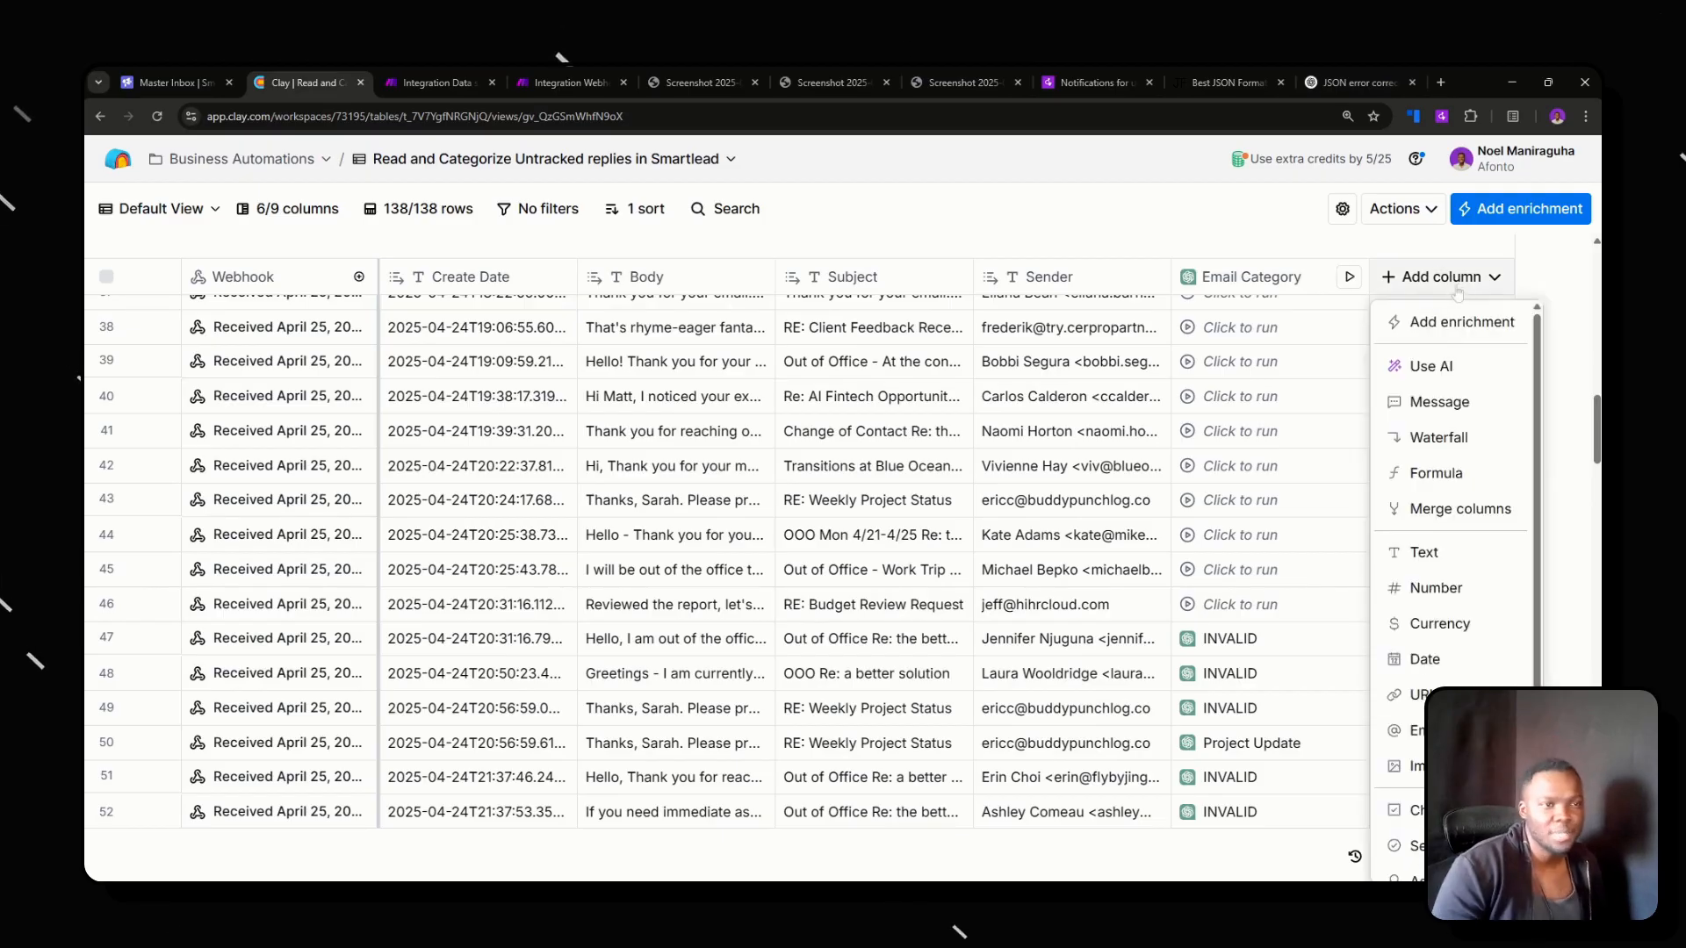
left_click(1440, 367)
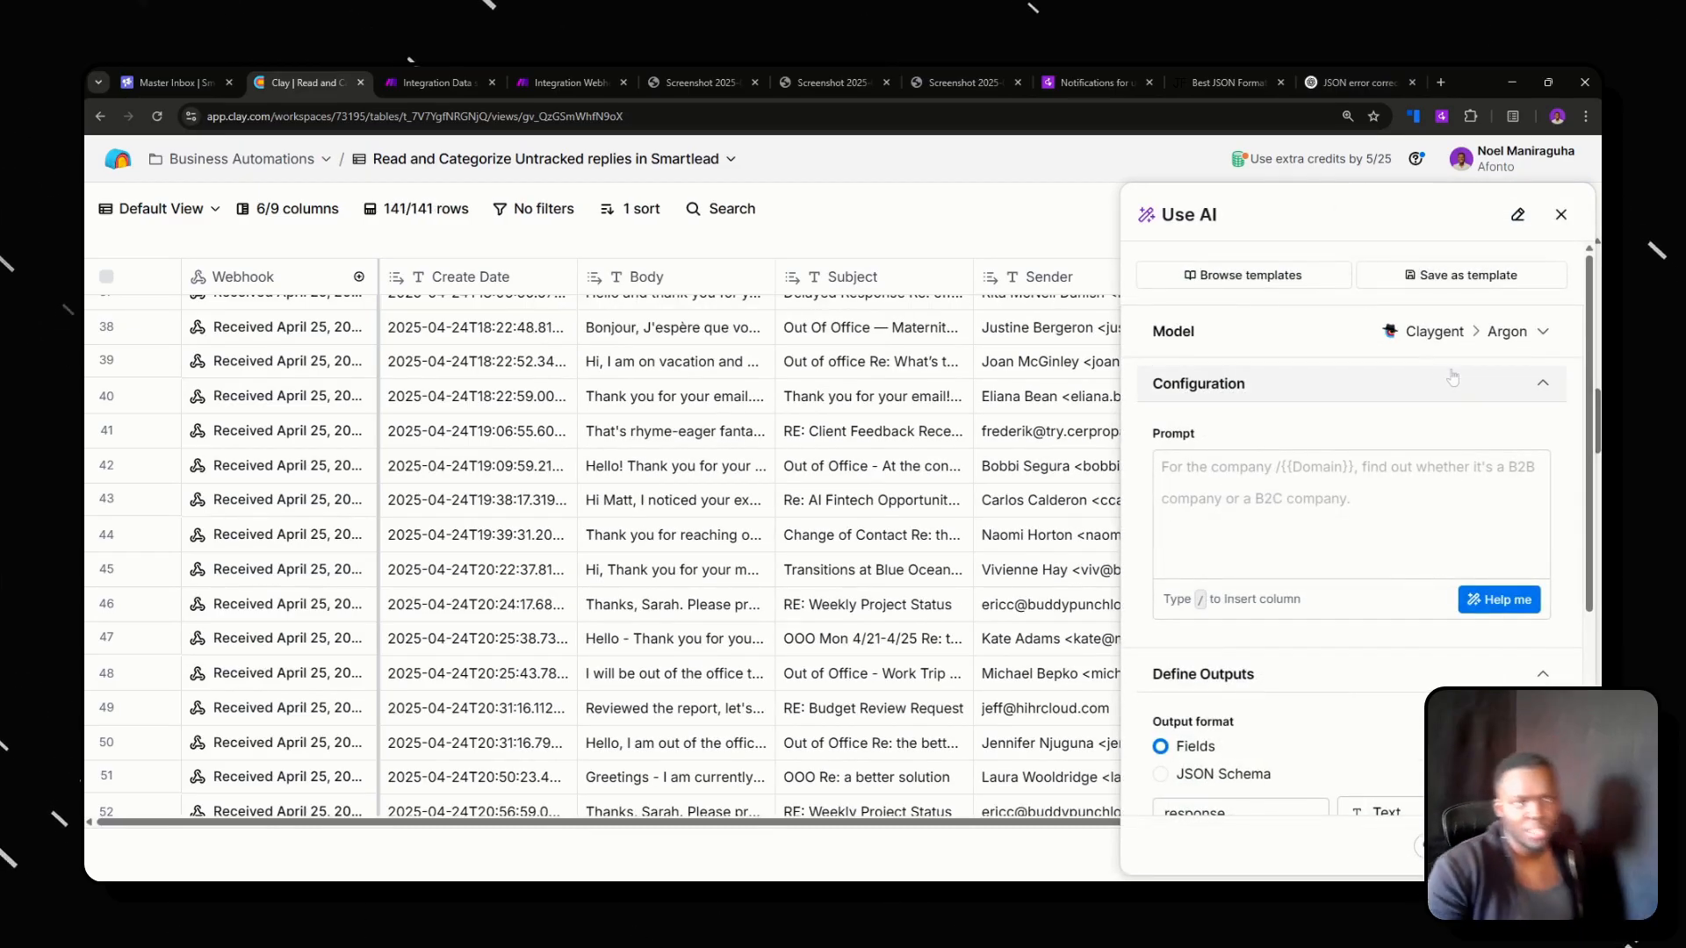
left_click(1561, 215)
left_click(1448, 278)
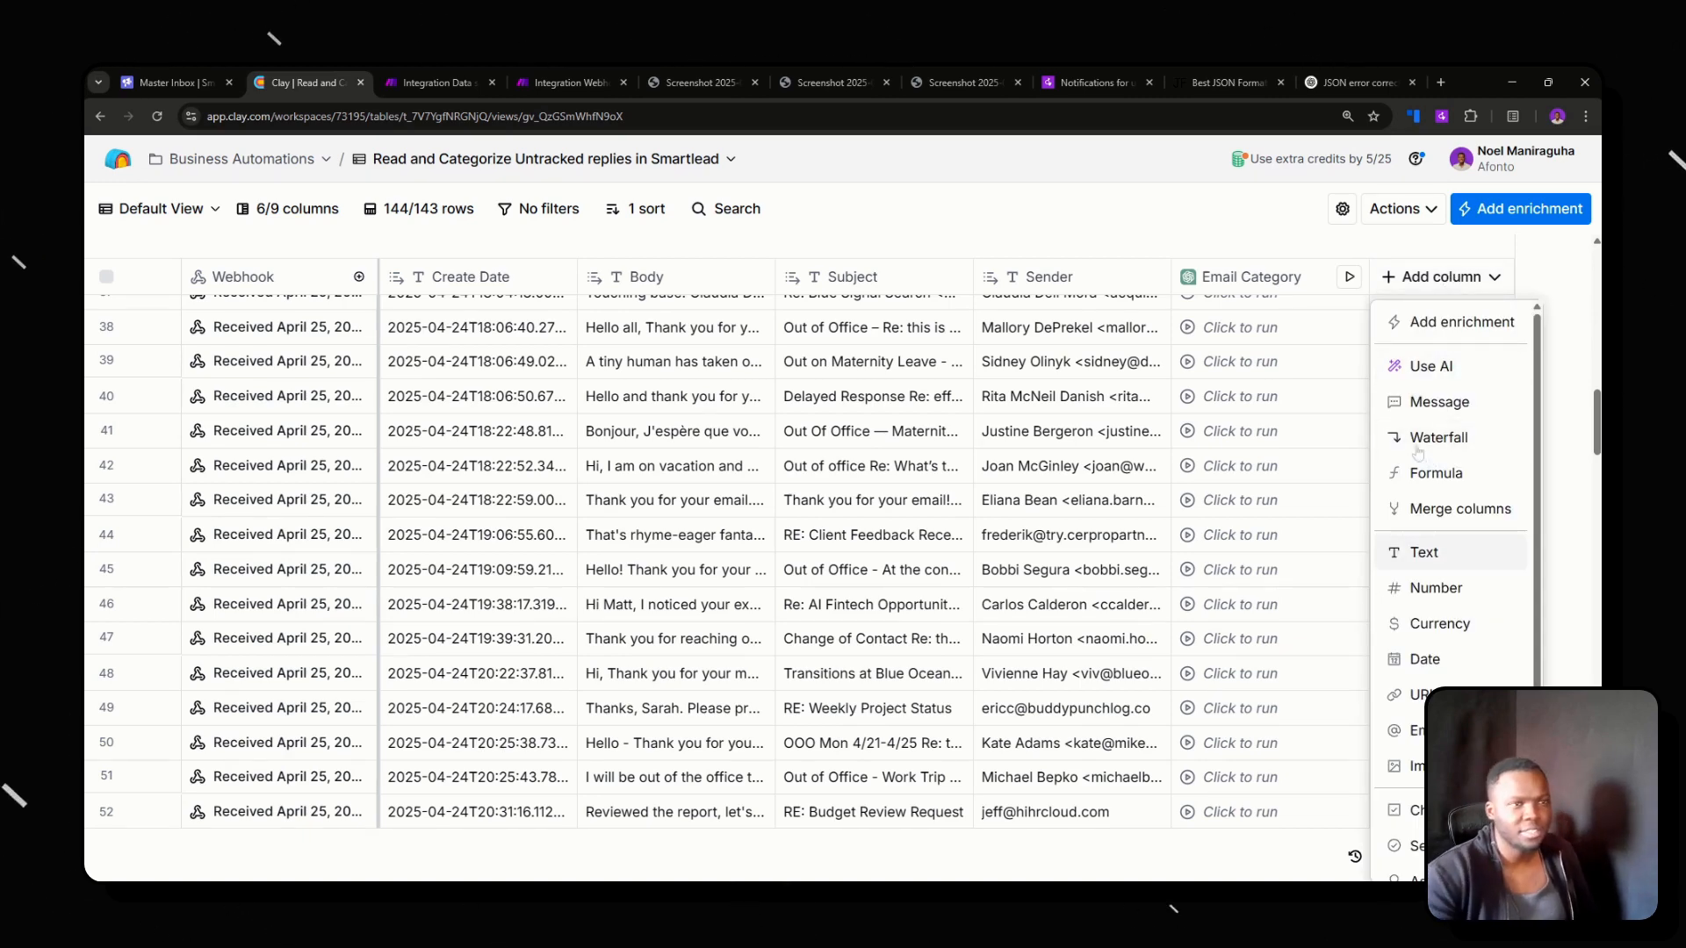
left_click(1457, 334)
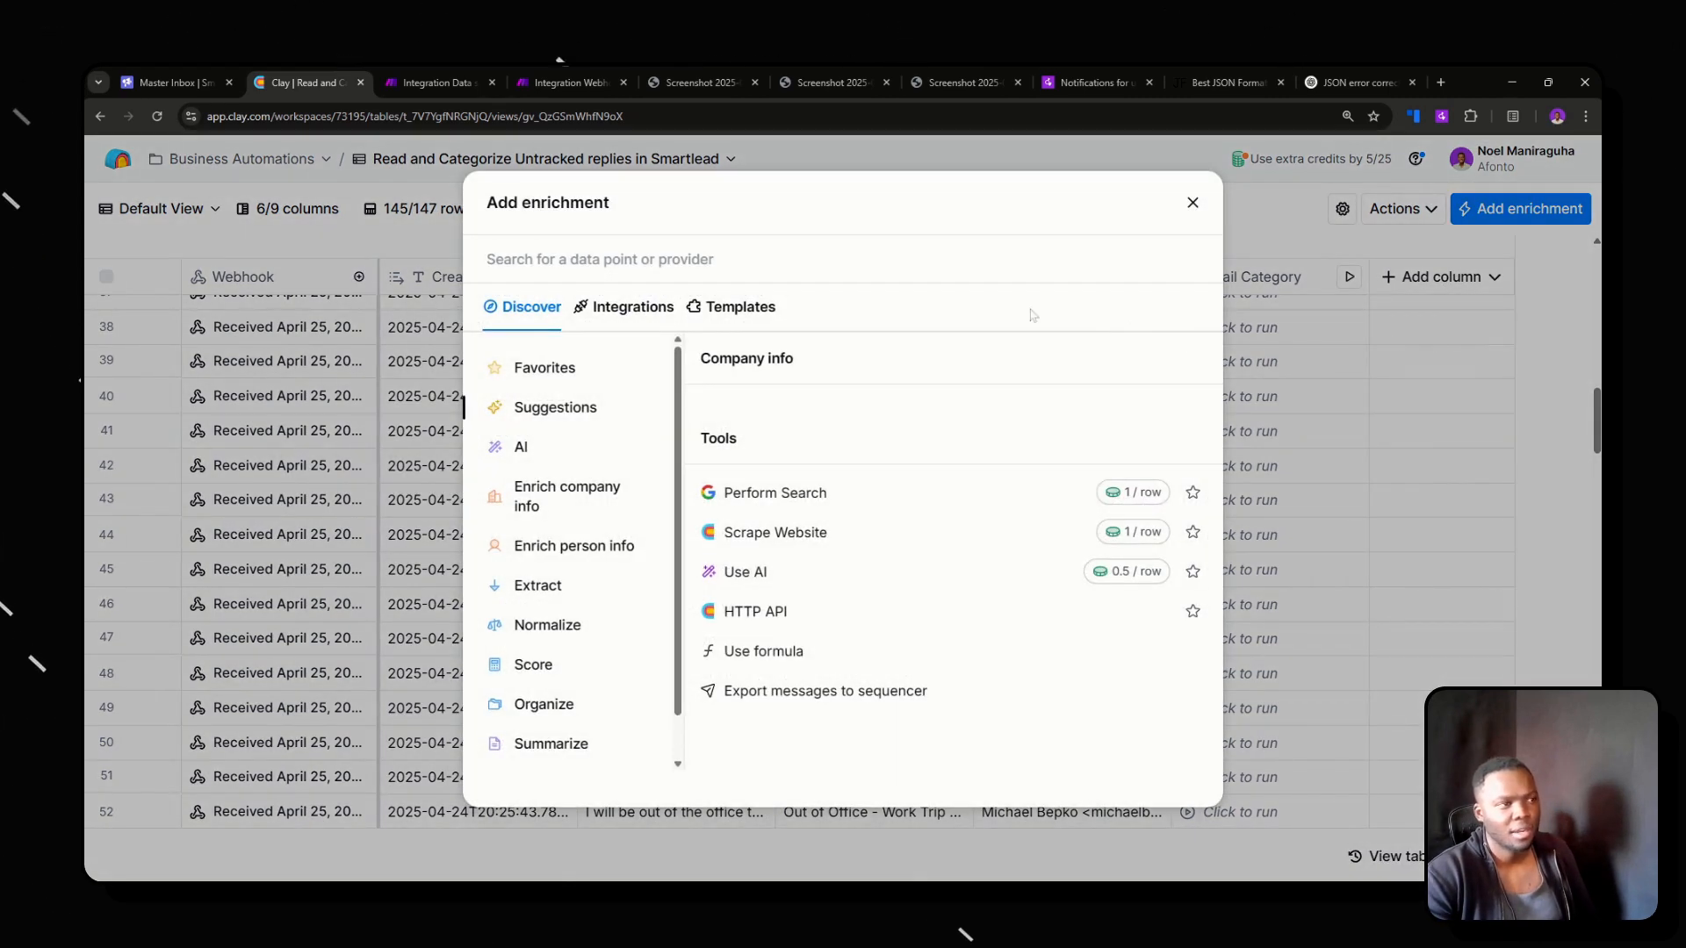
type("https")
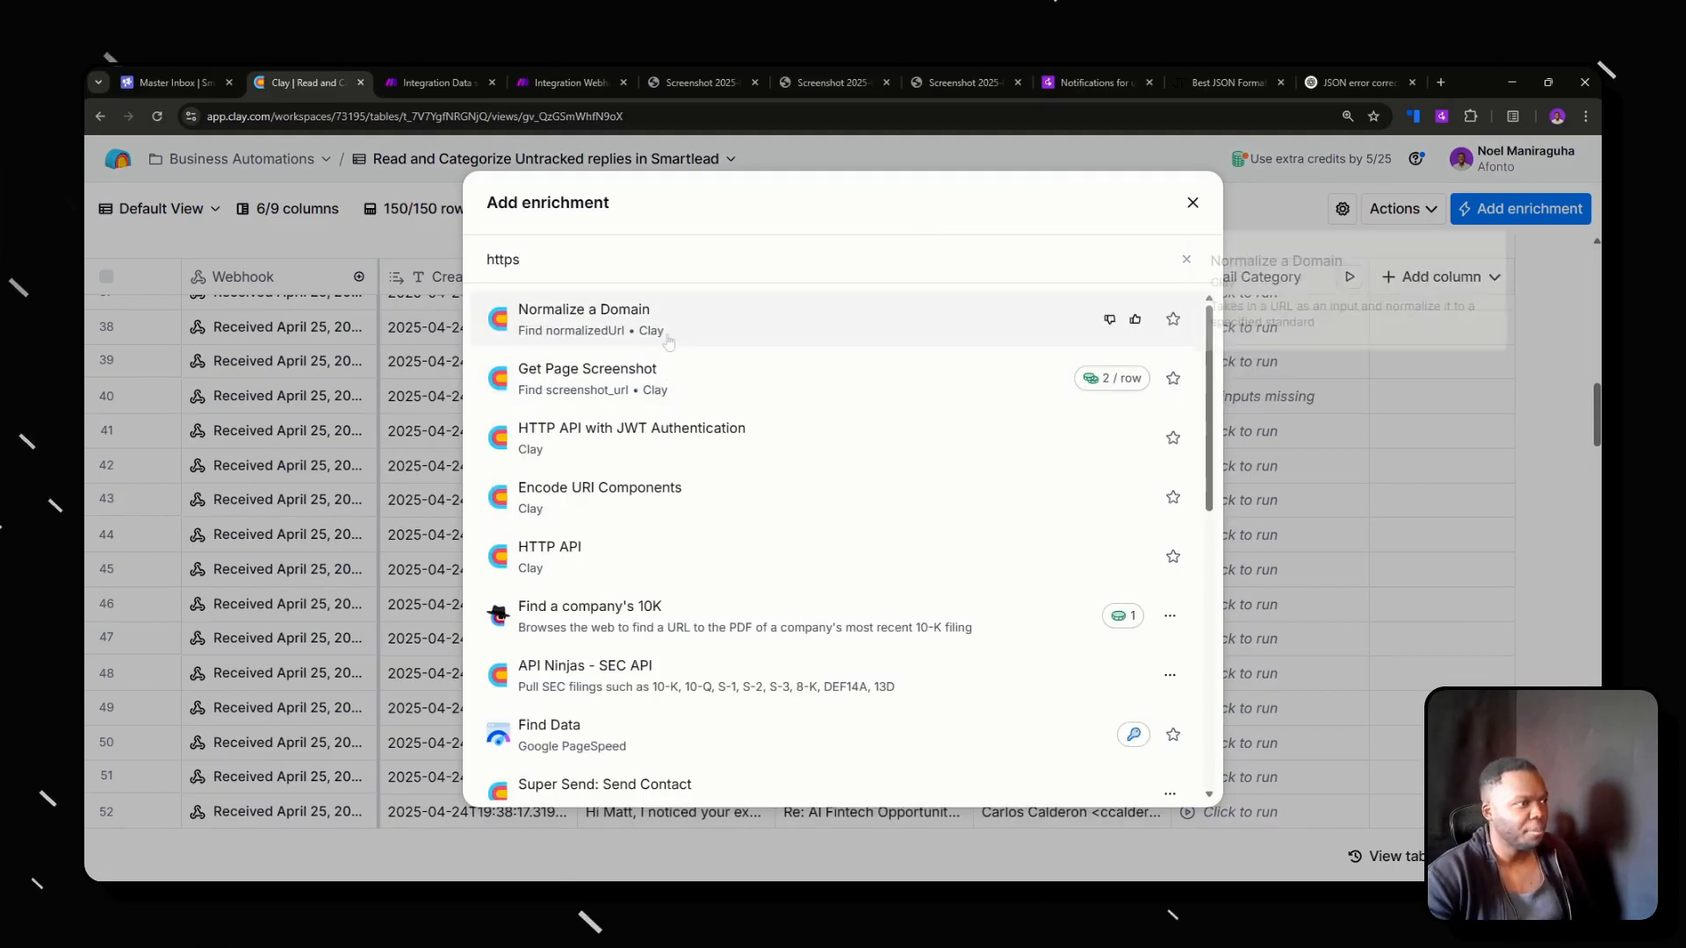
left_click(796, 562)
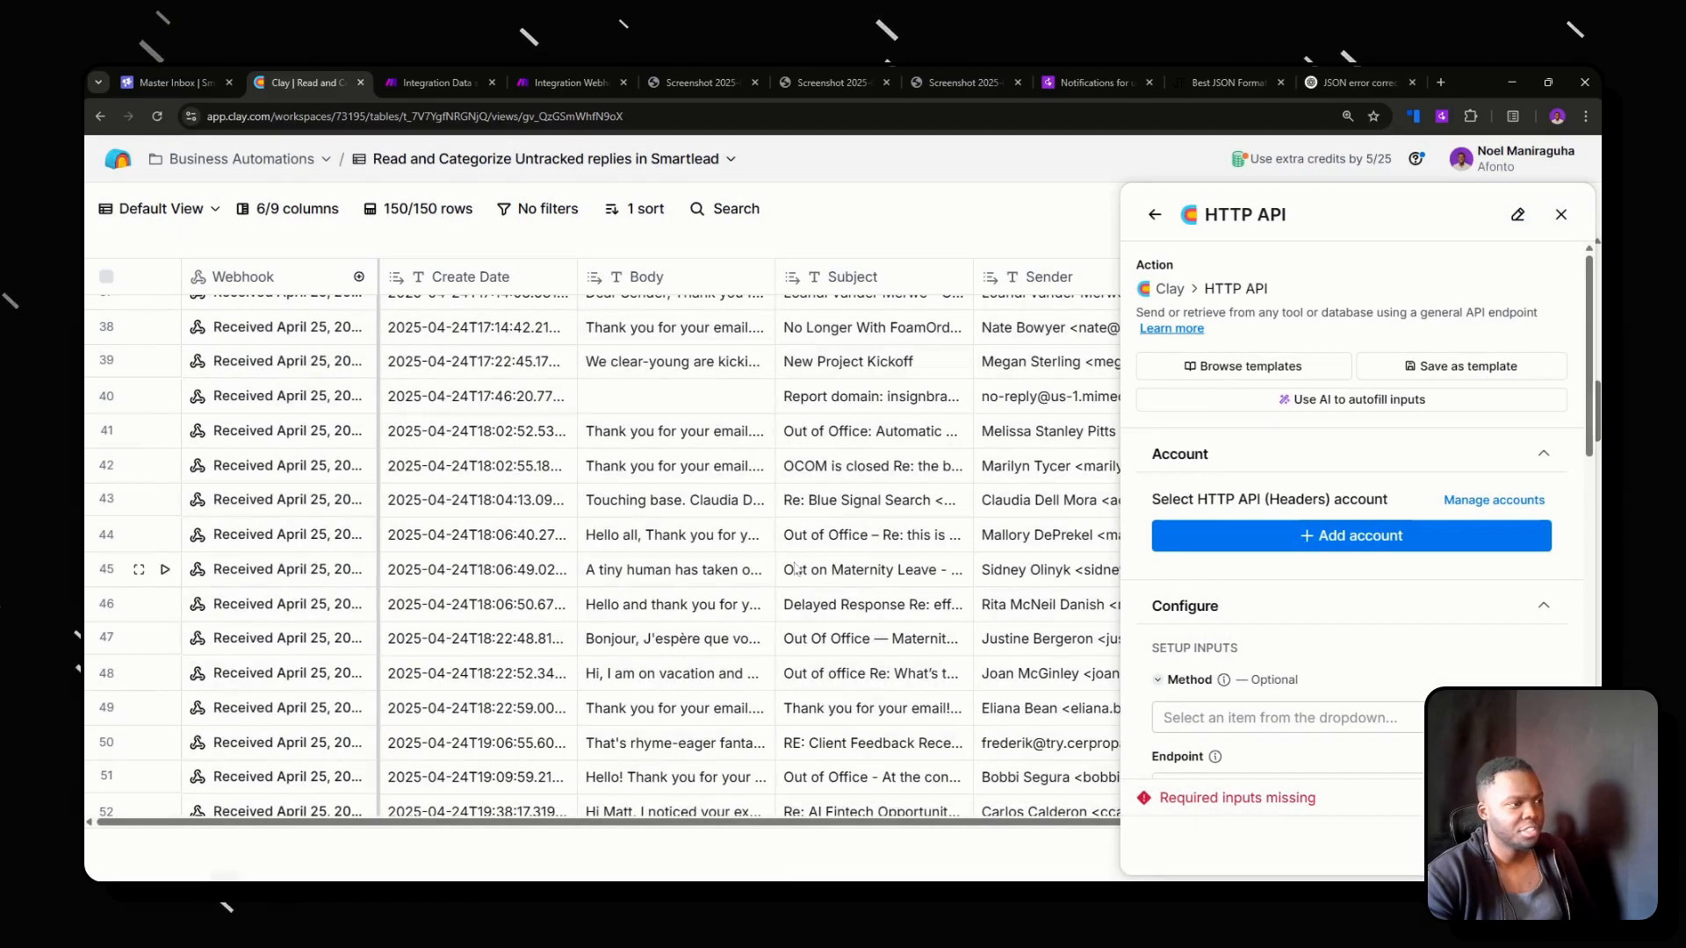
left_click(1561, 217)
Search the enrichments for "slack" and add Slack's Send Message to Channel as a new column.
left_click(1436, 275)
left_click(1445, 322)
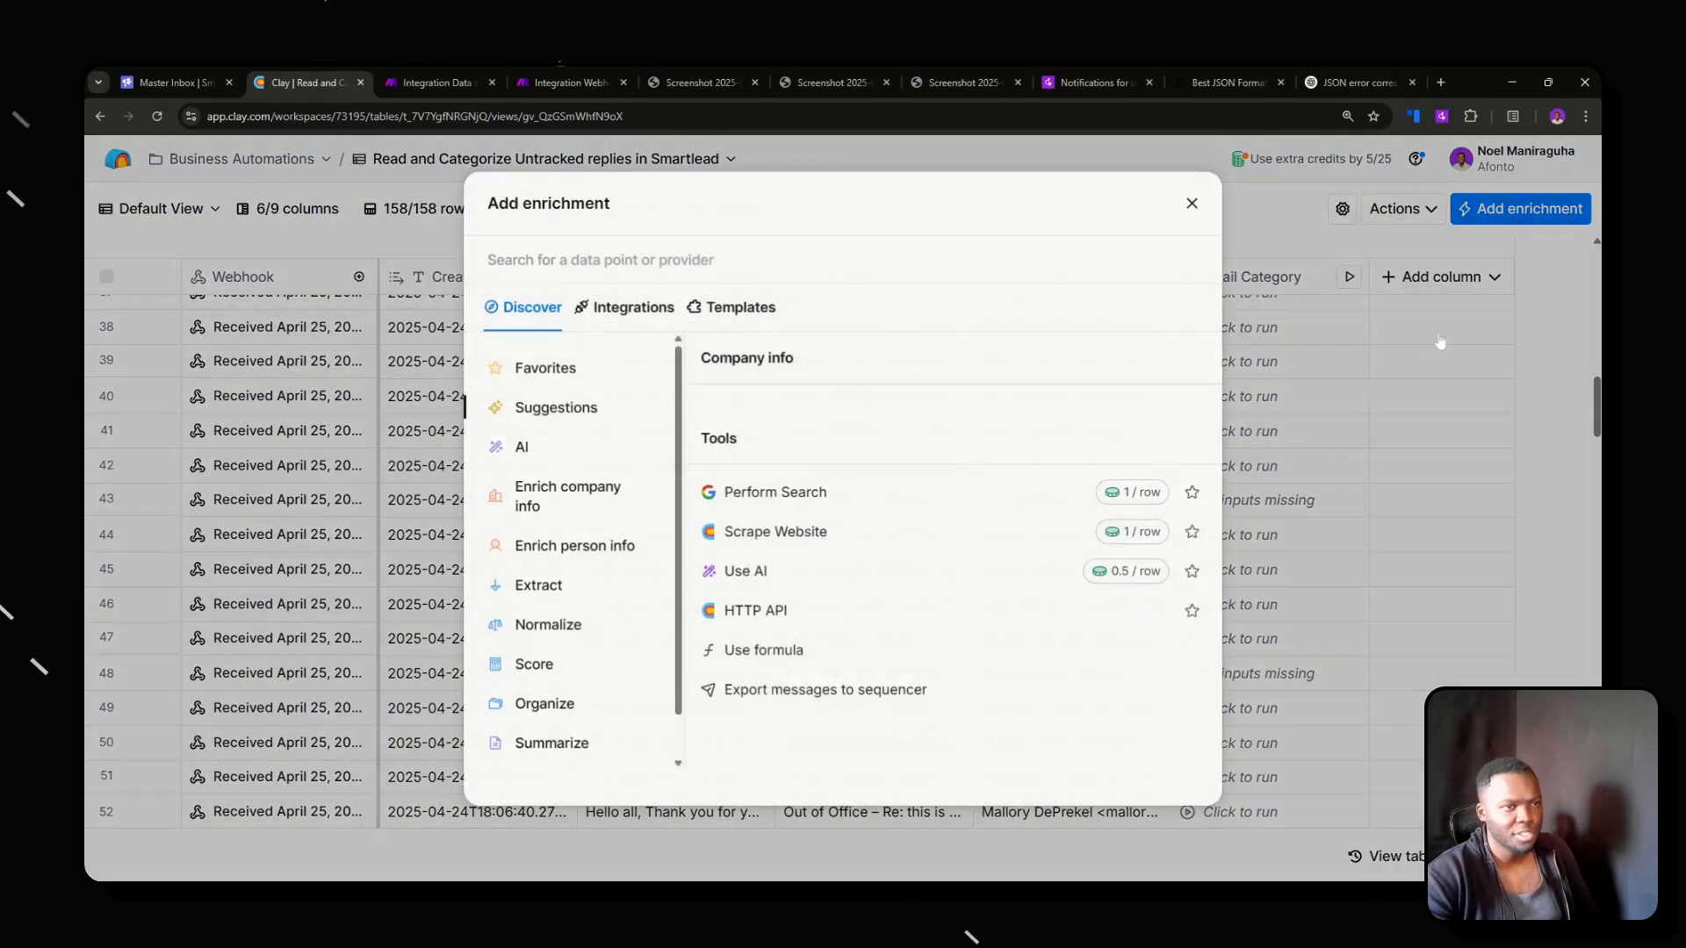
type("slack")
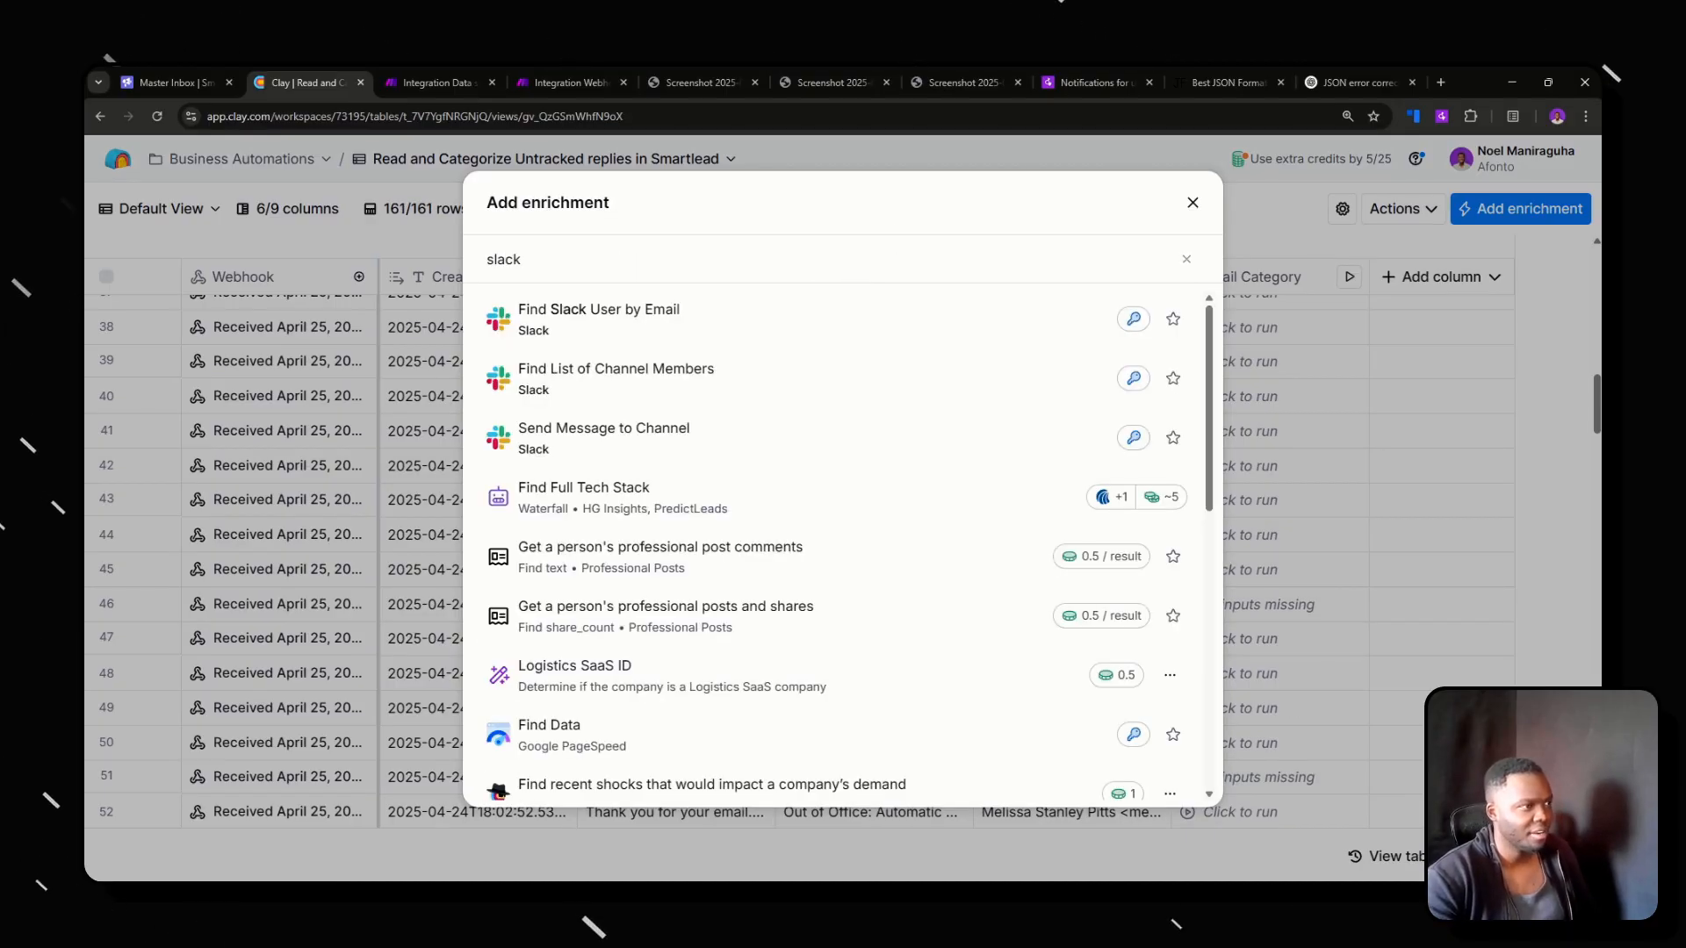
left_click(657, 441)
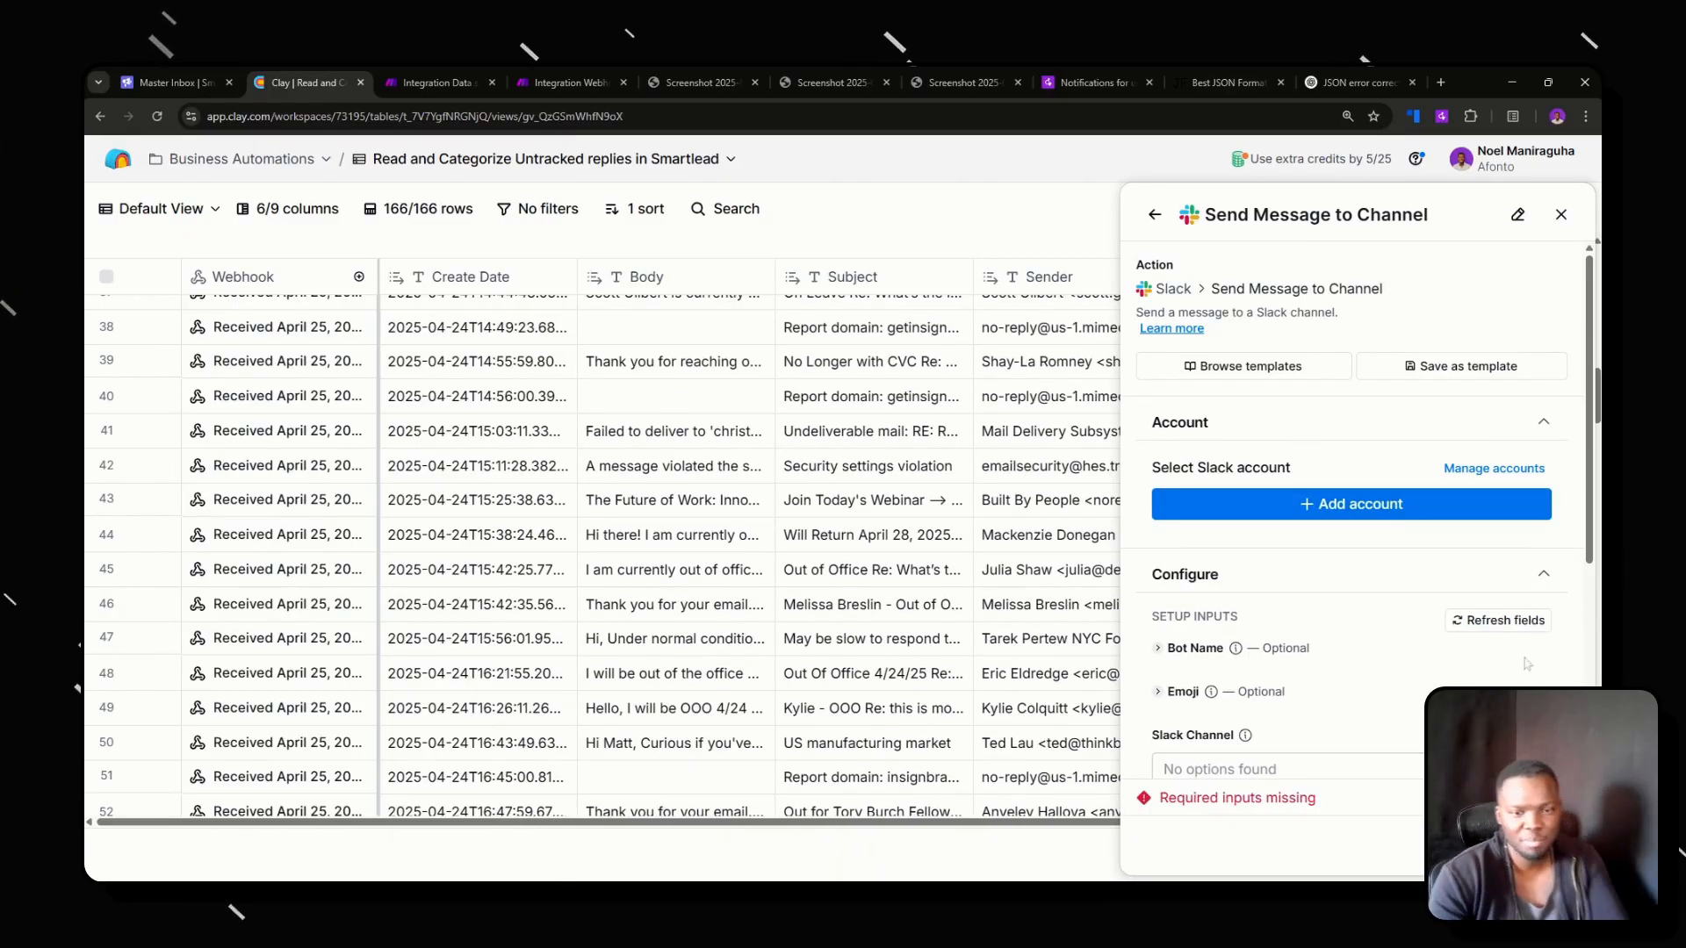
Add a Slack account connection named "Afonto Slack" and keep it set as default.
left_click(1353, 504)
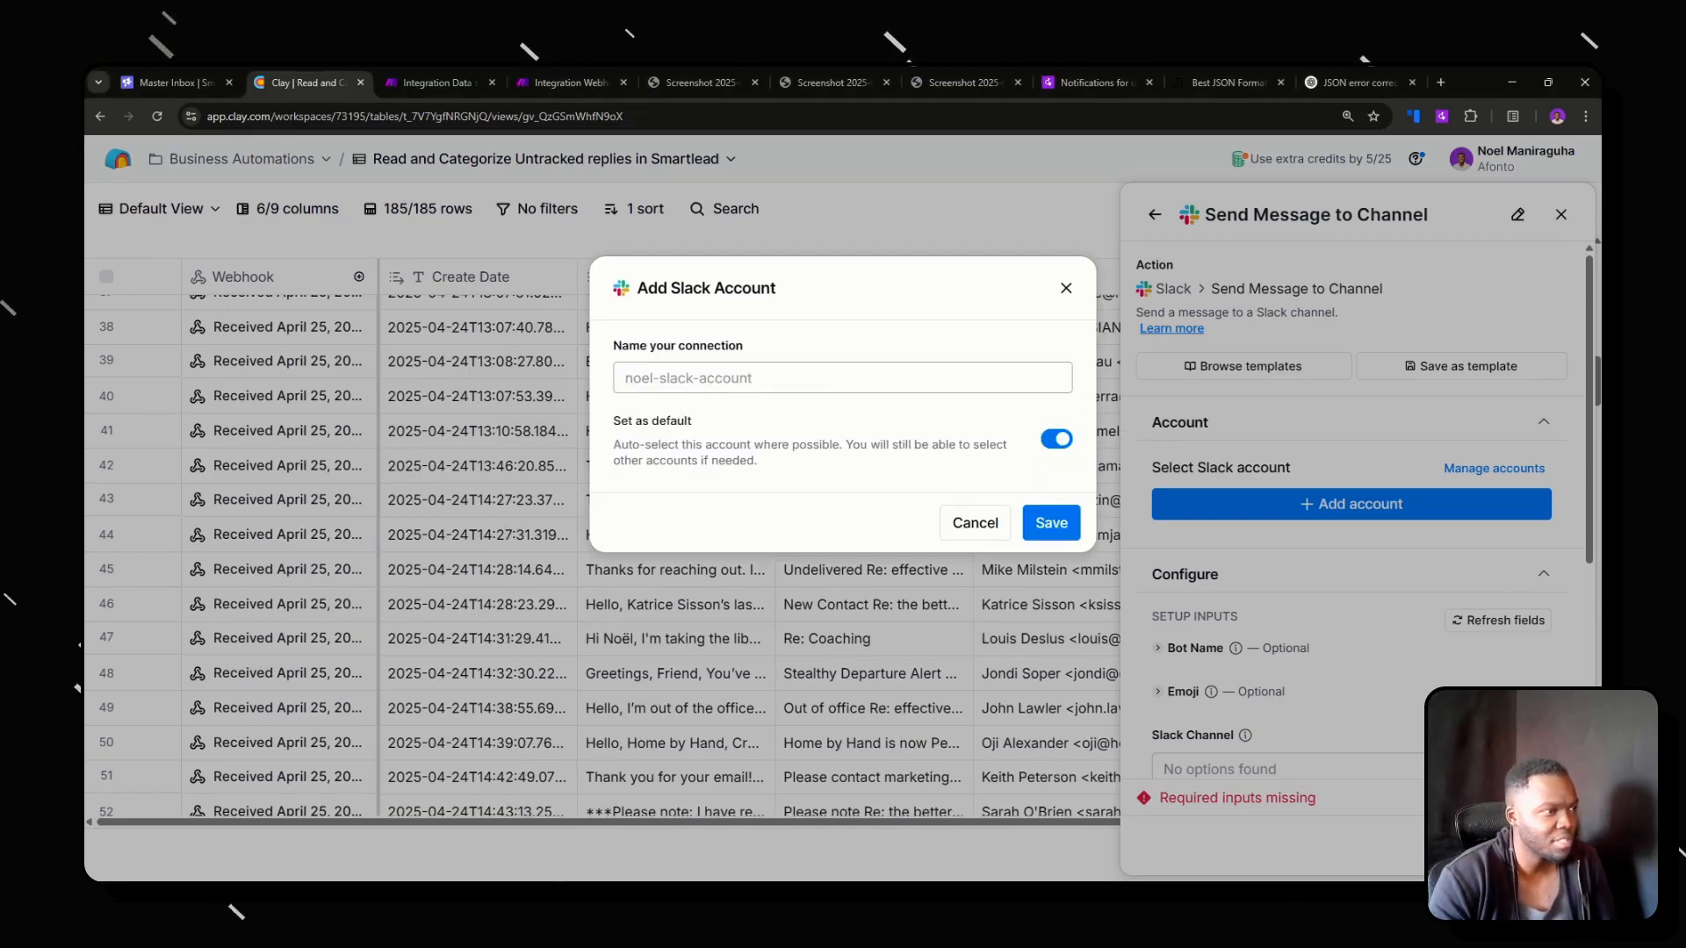
left_click(815, 386)
type("Afonto Slack")
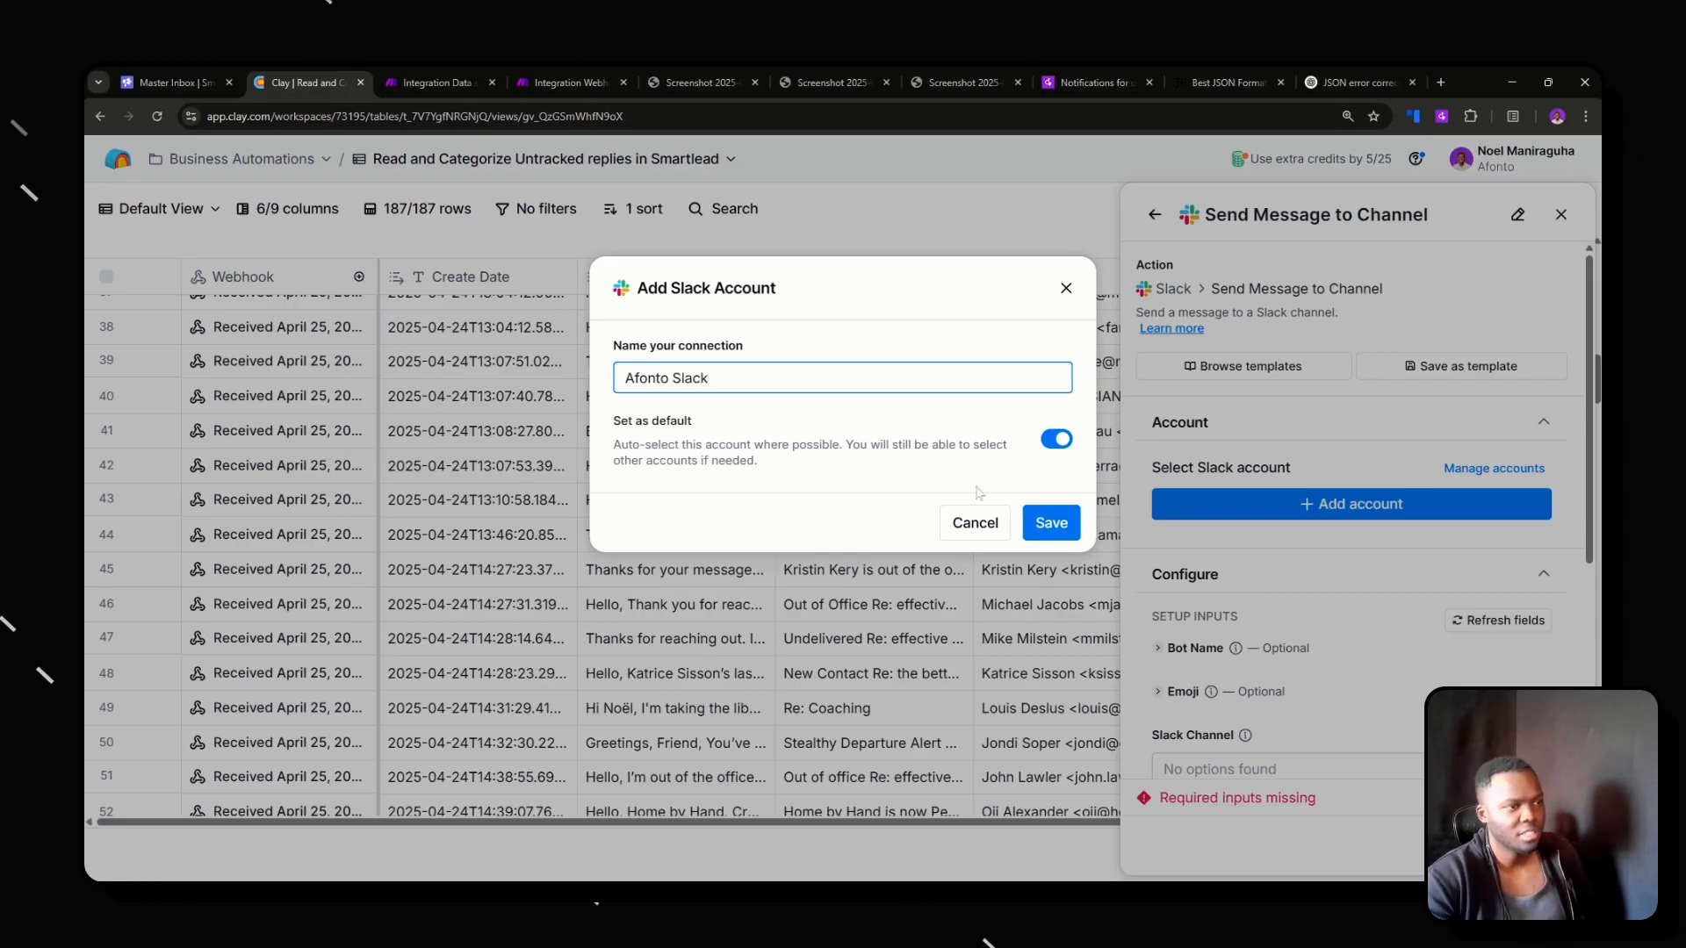
left_click(1052, 523)
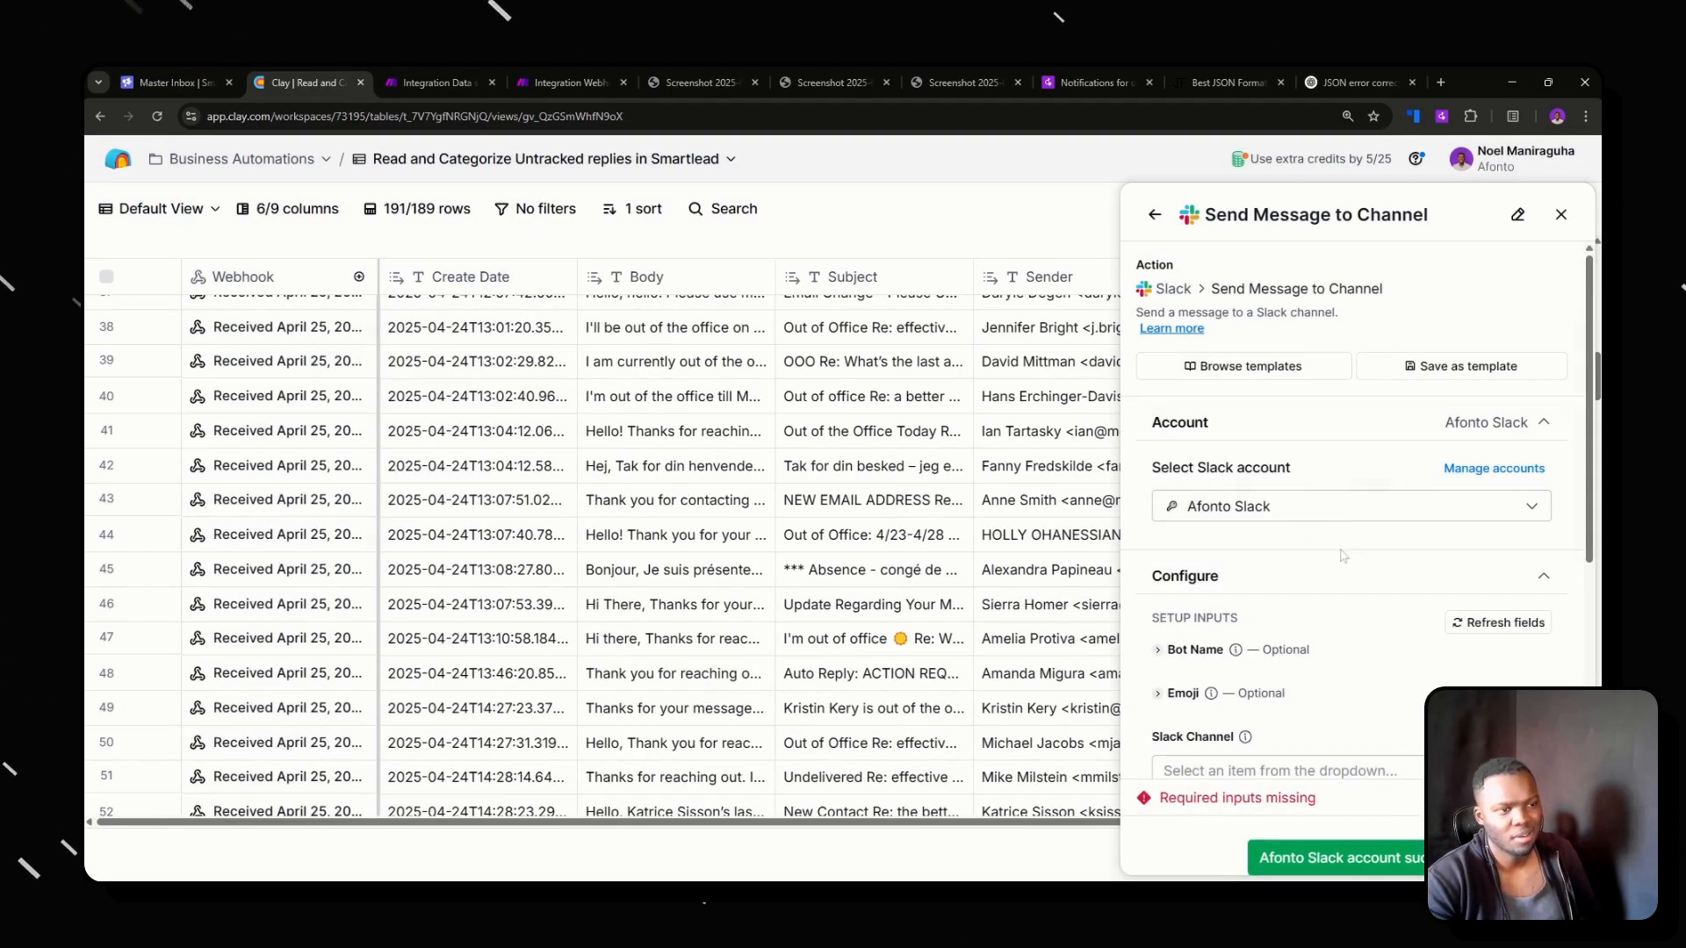
Expand the optional Emoji and Bot Name inputs of the Slack message, and set the bot name to "Clay".
scroll(1341, 556, "down", 2)
left_click(1183, 535)
left_click(1194, 492)
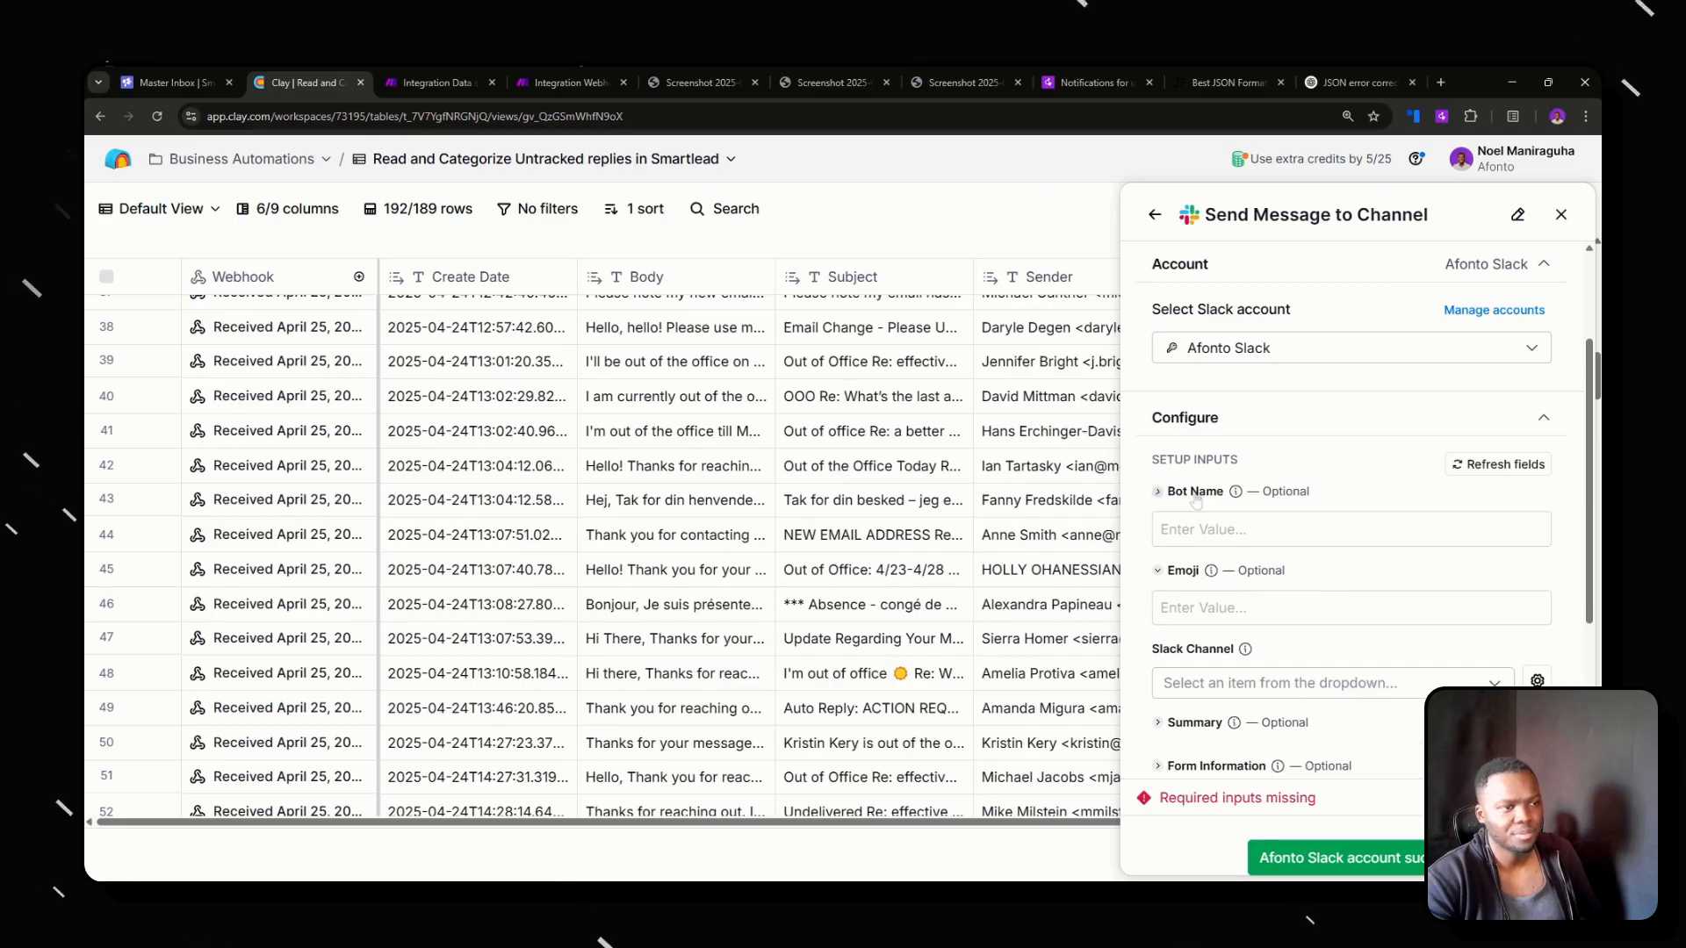
left_click(1199, 529)
type("Clay")
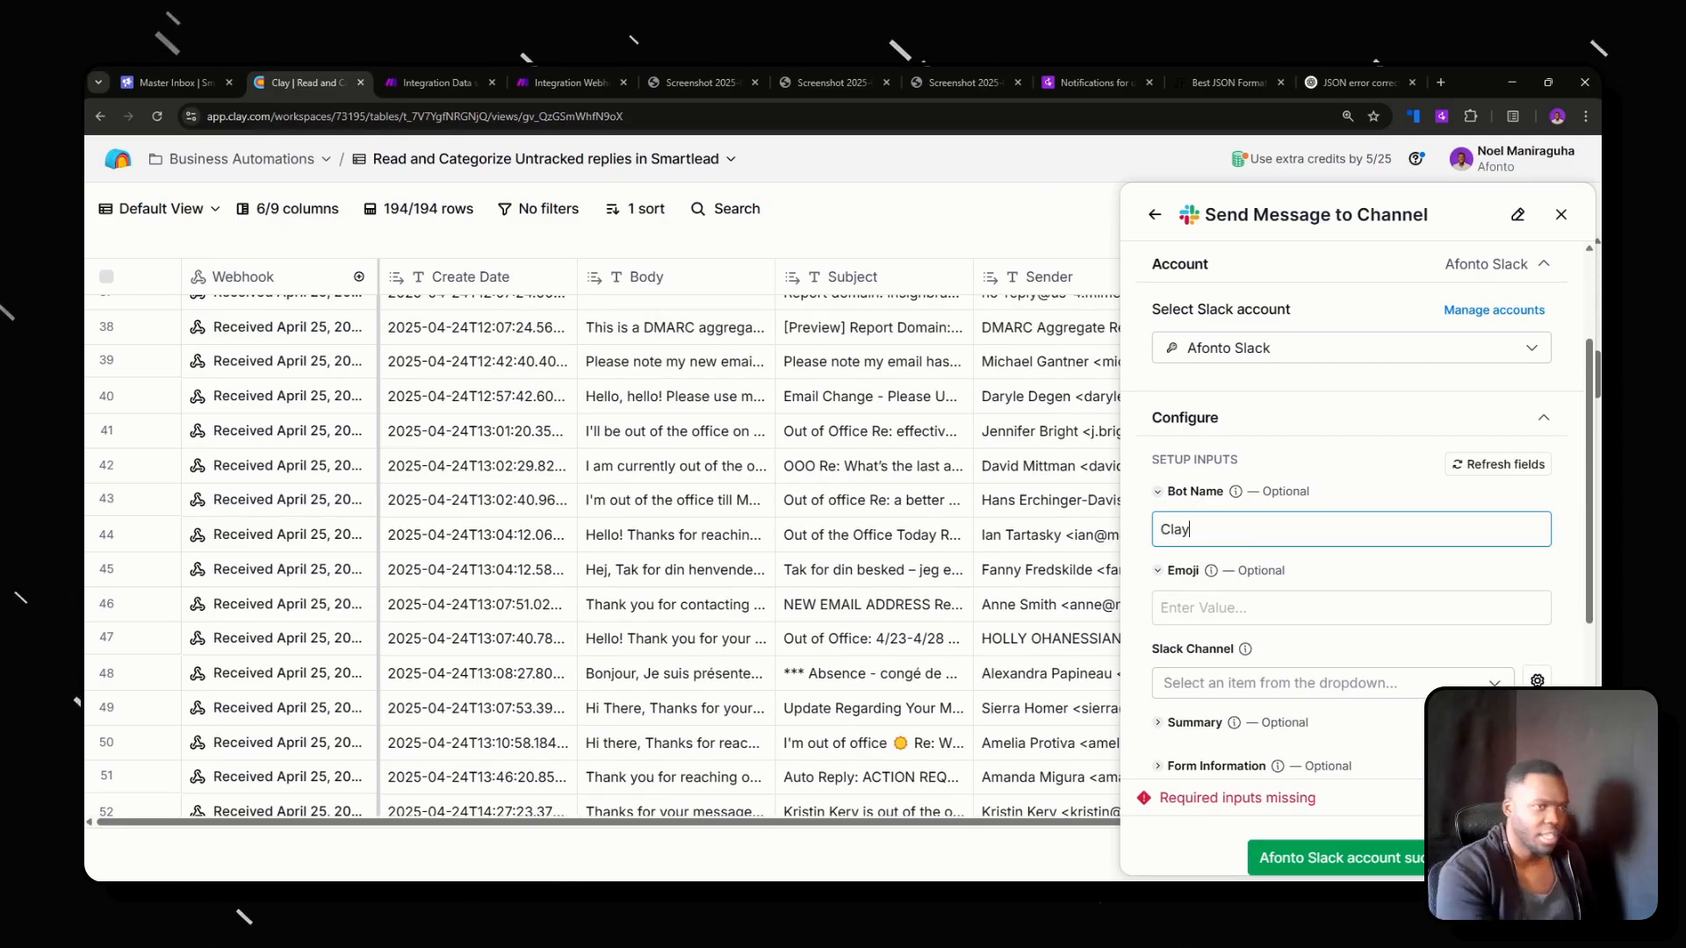
Expand the Slack message's optional Summary input and set it to "New Untracked Reply".
scroll(1198, 587, "down", 2)
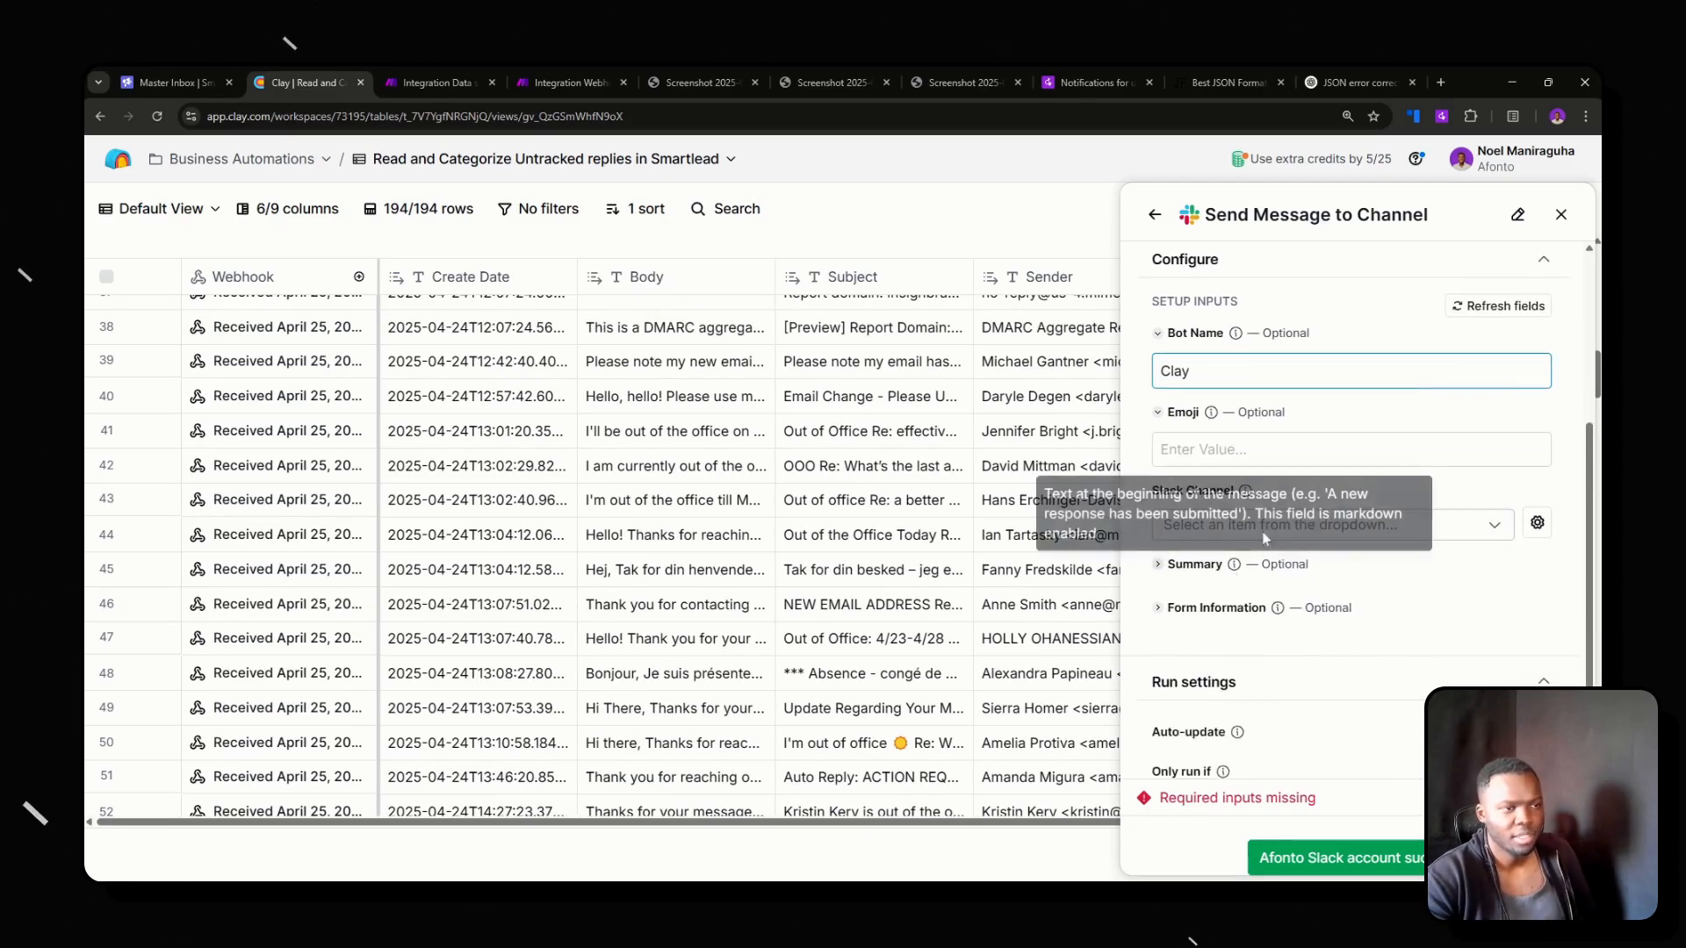
left_click(1194, 564)
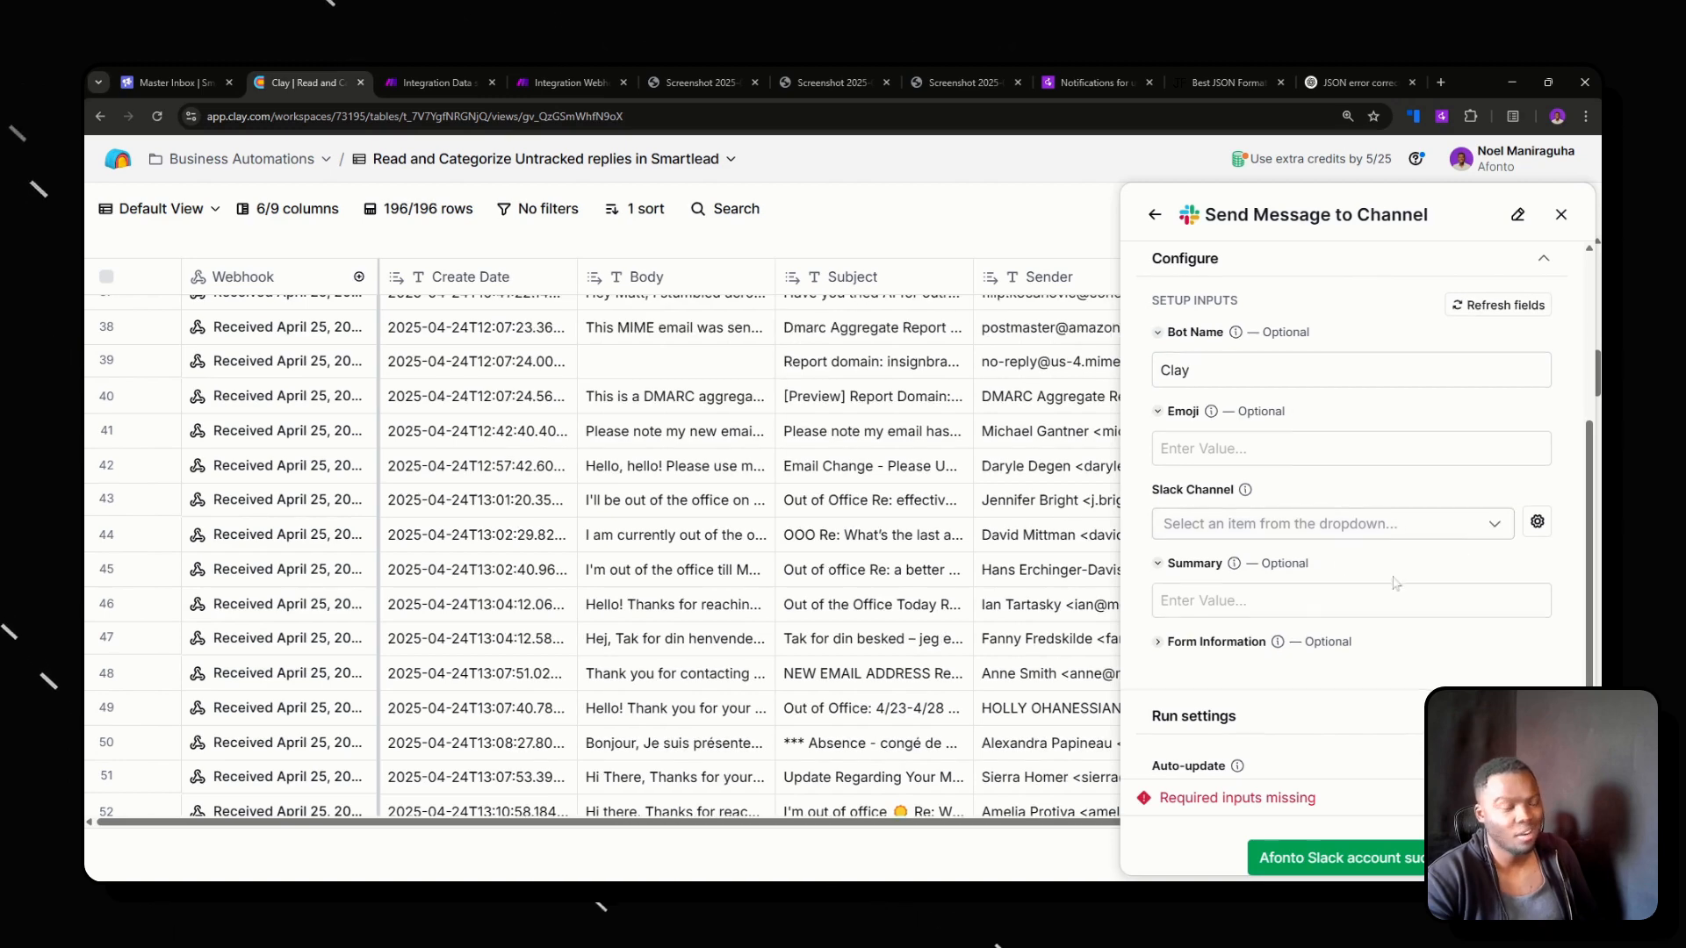
scroll(1352, 527, "down", 2)
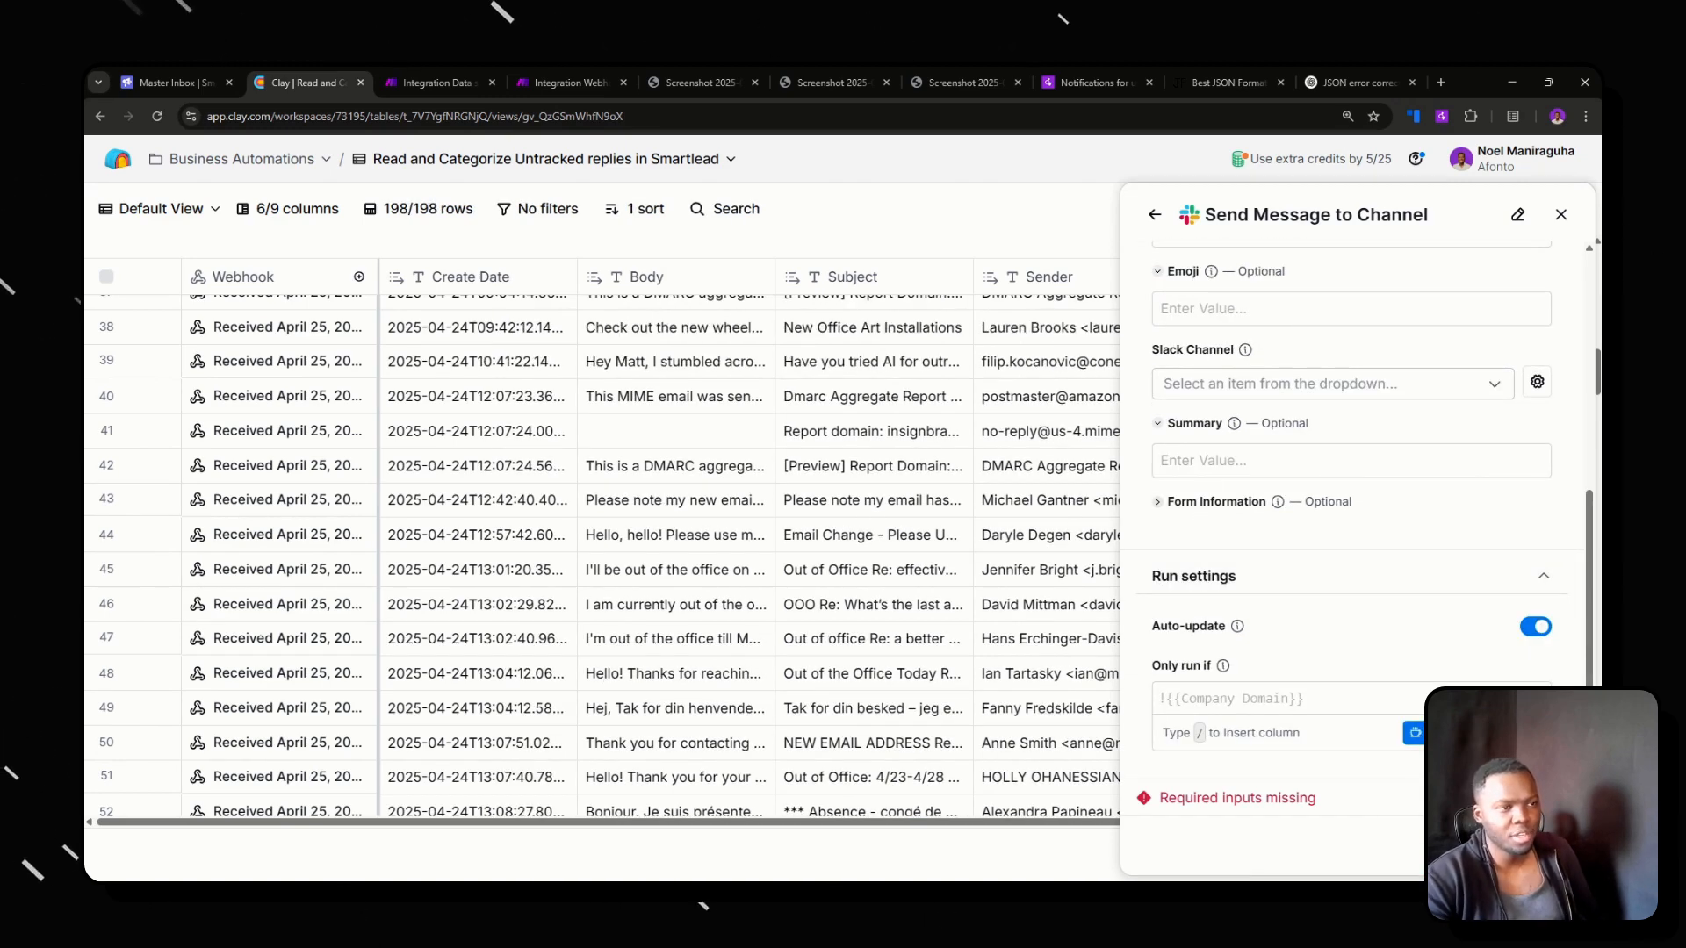
left_click(1275, 467)
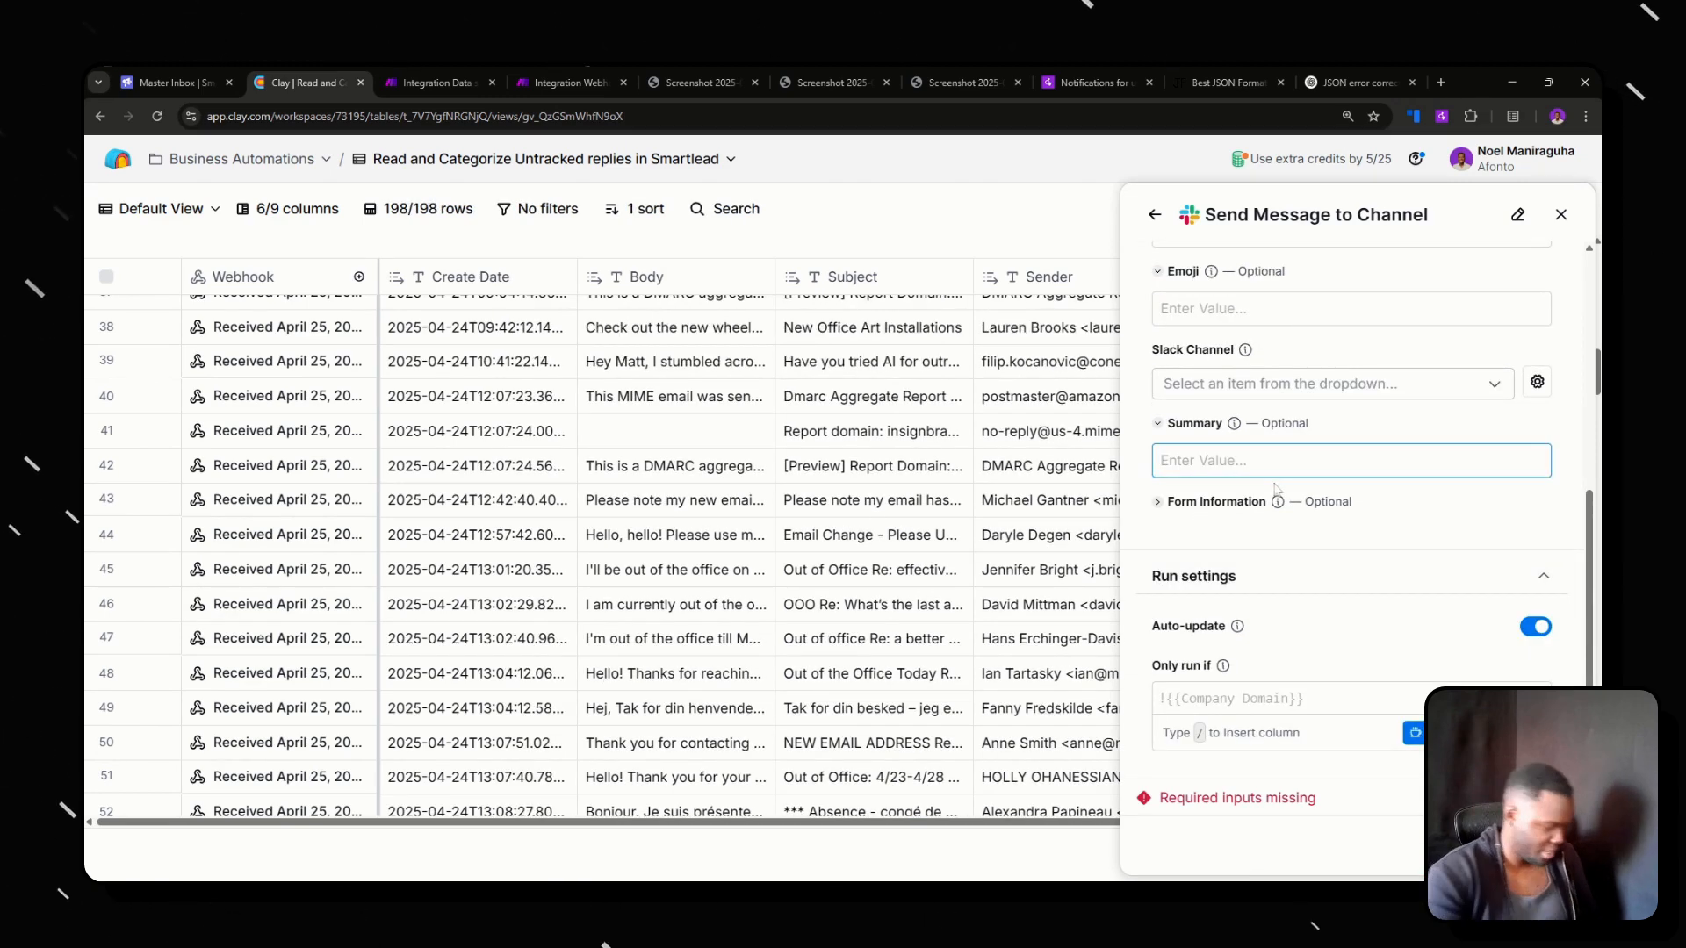
type("New T")
key("BackSpace")
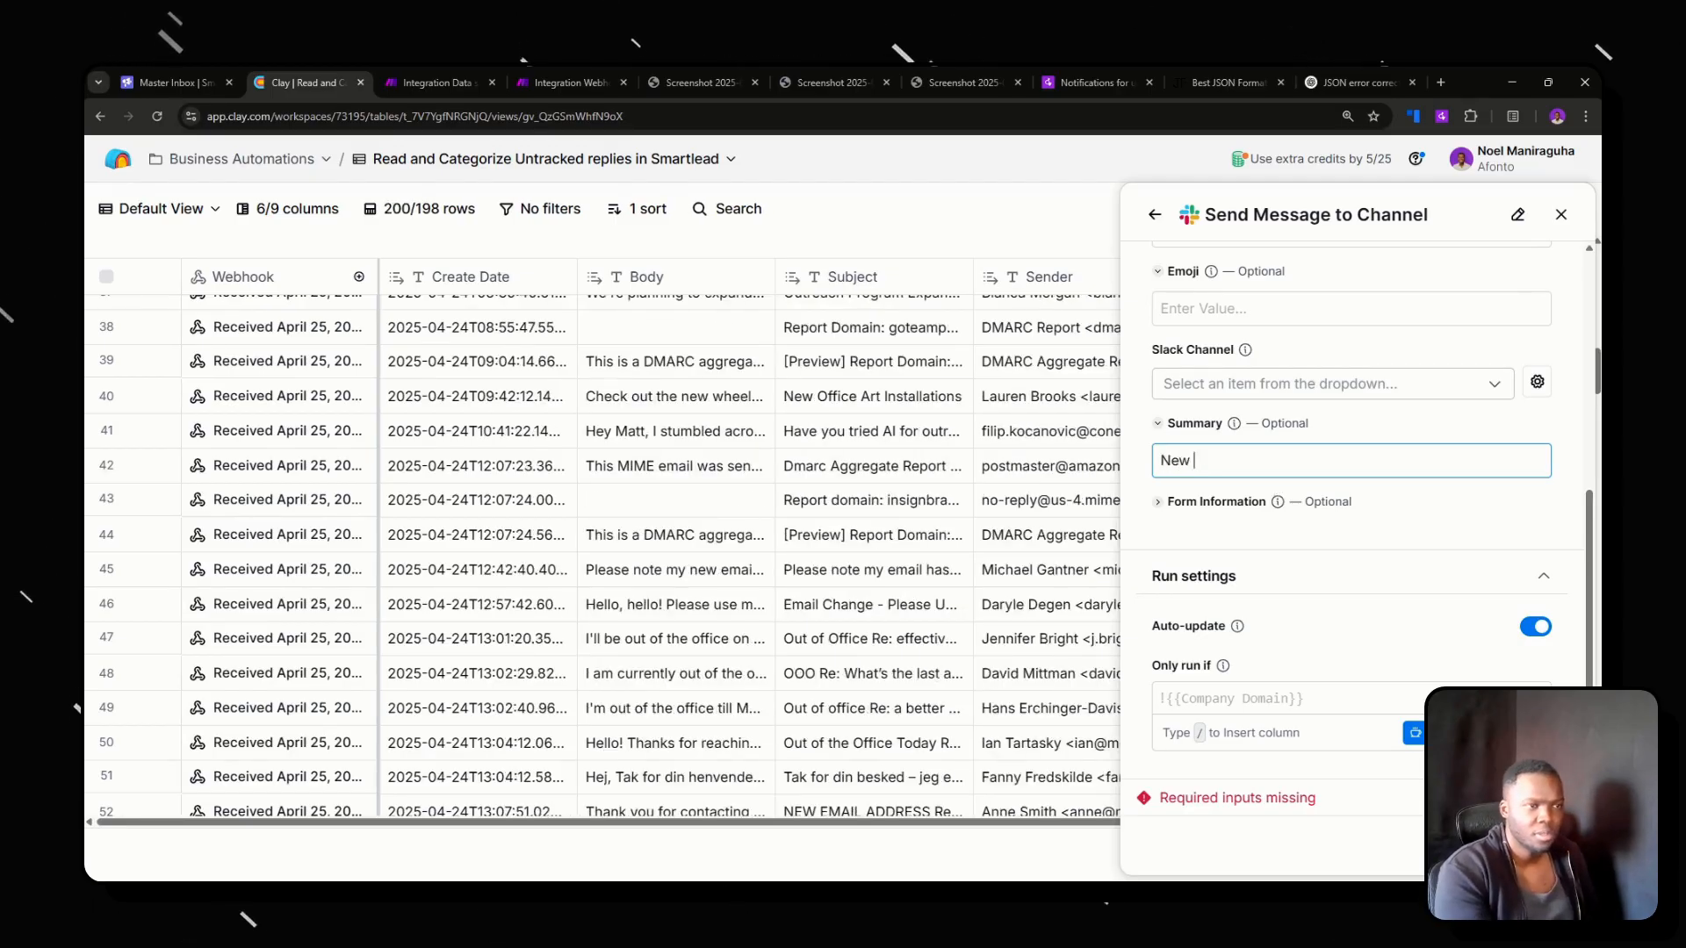
type("Untracked Replie")
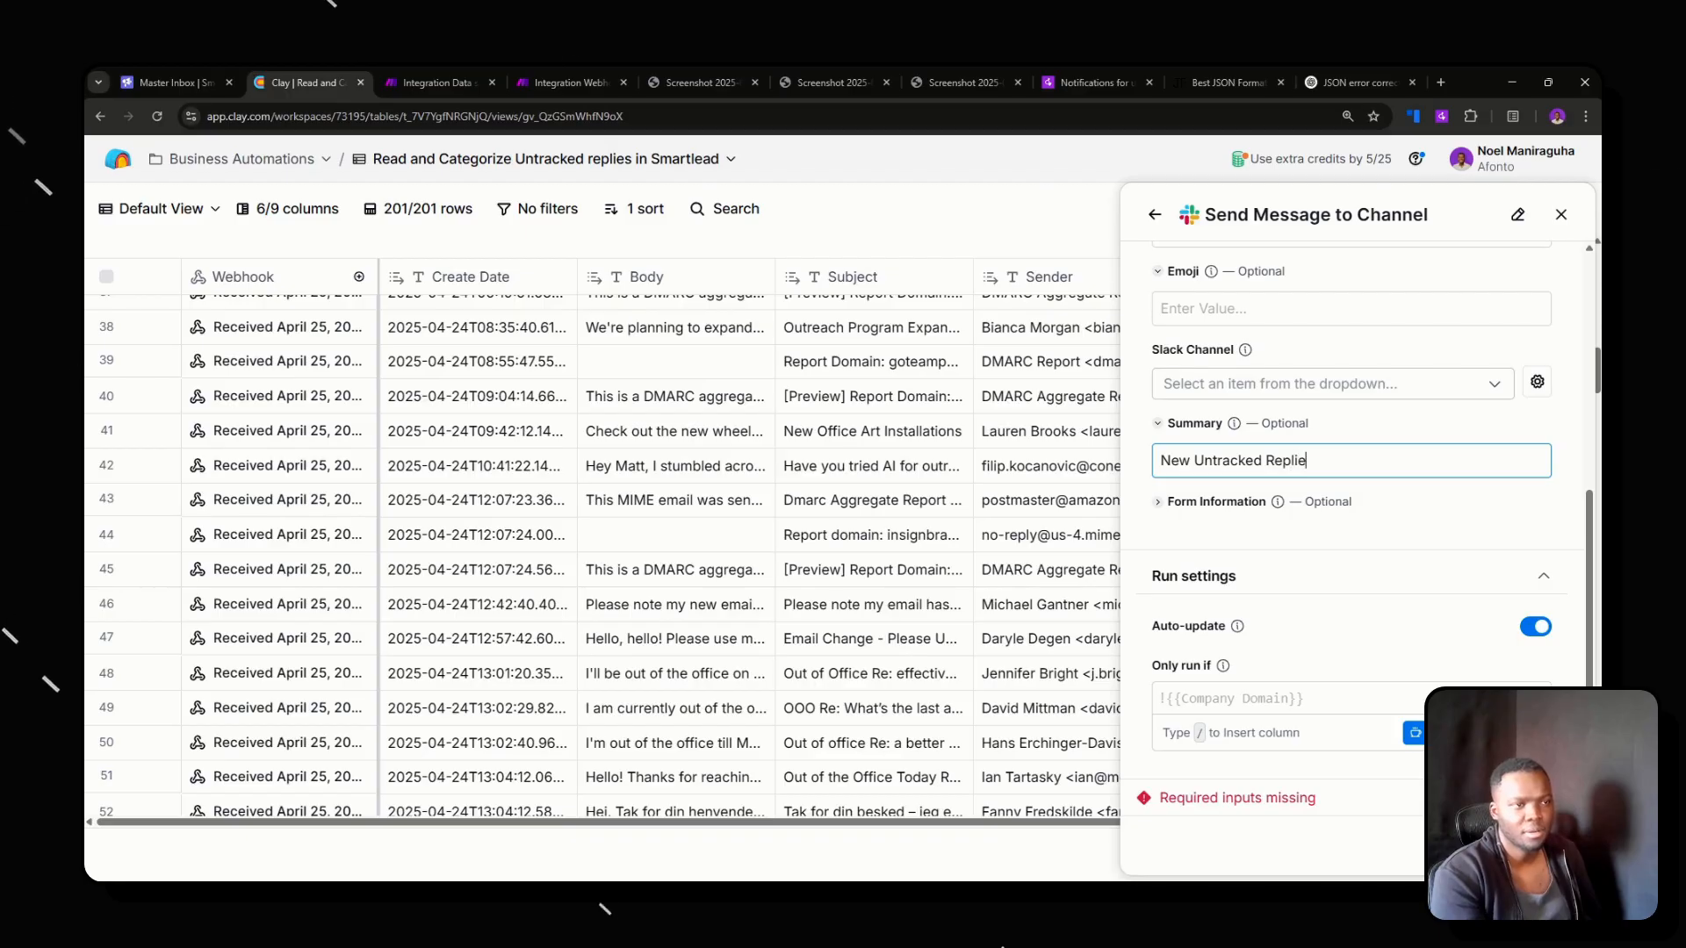
key("BackSpace")
key("BackSpace")
type("y")
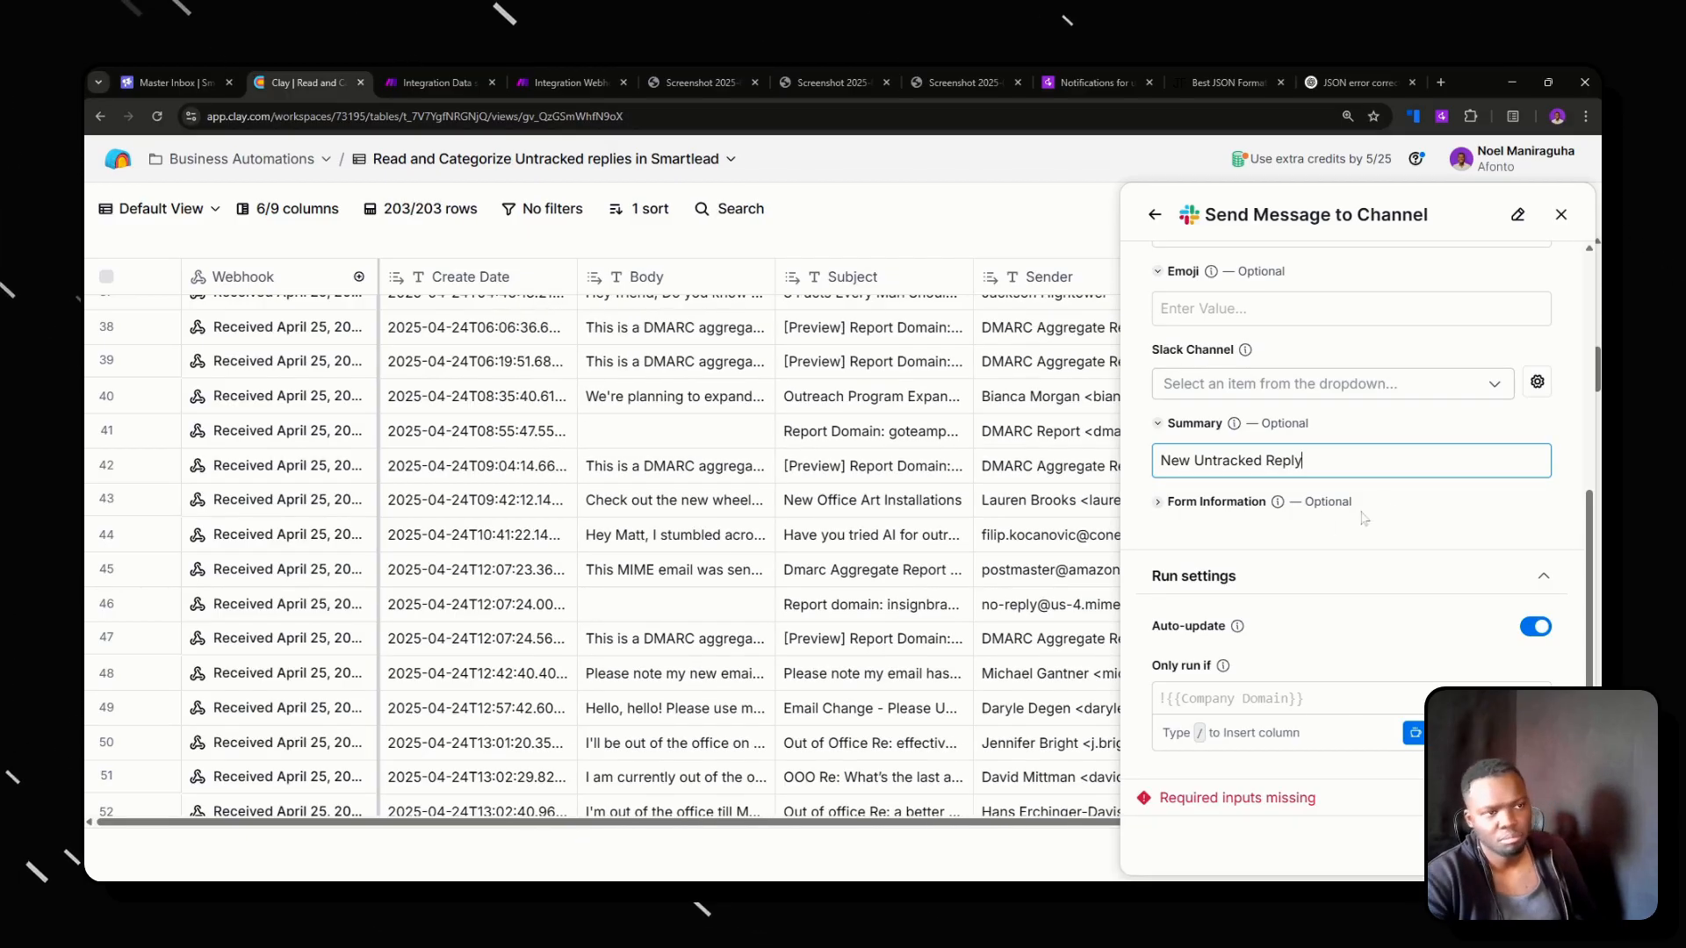
left_click(1441, 587)
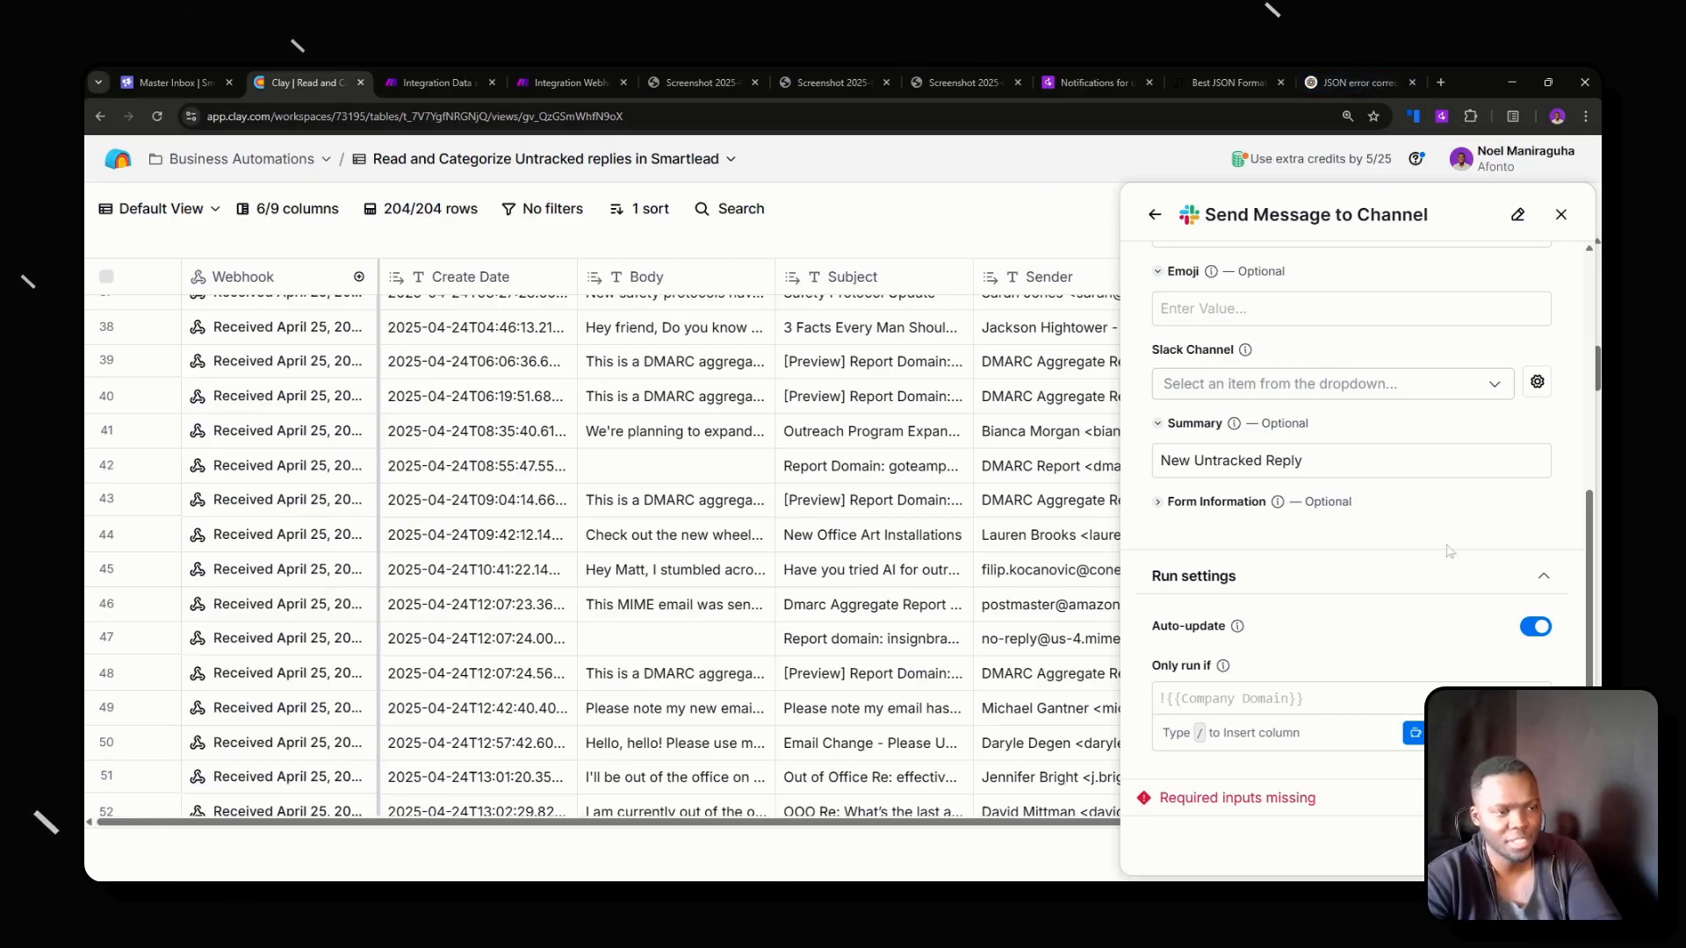
Close the unfinished Slack message setup while saving it as a Send Message to Channel column in the table.
scroll(1360, 680, "up", 3)
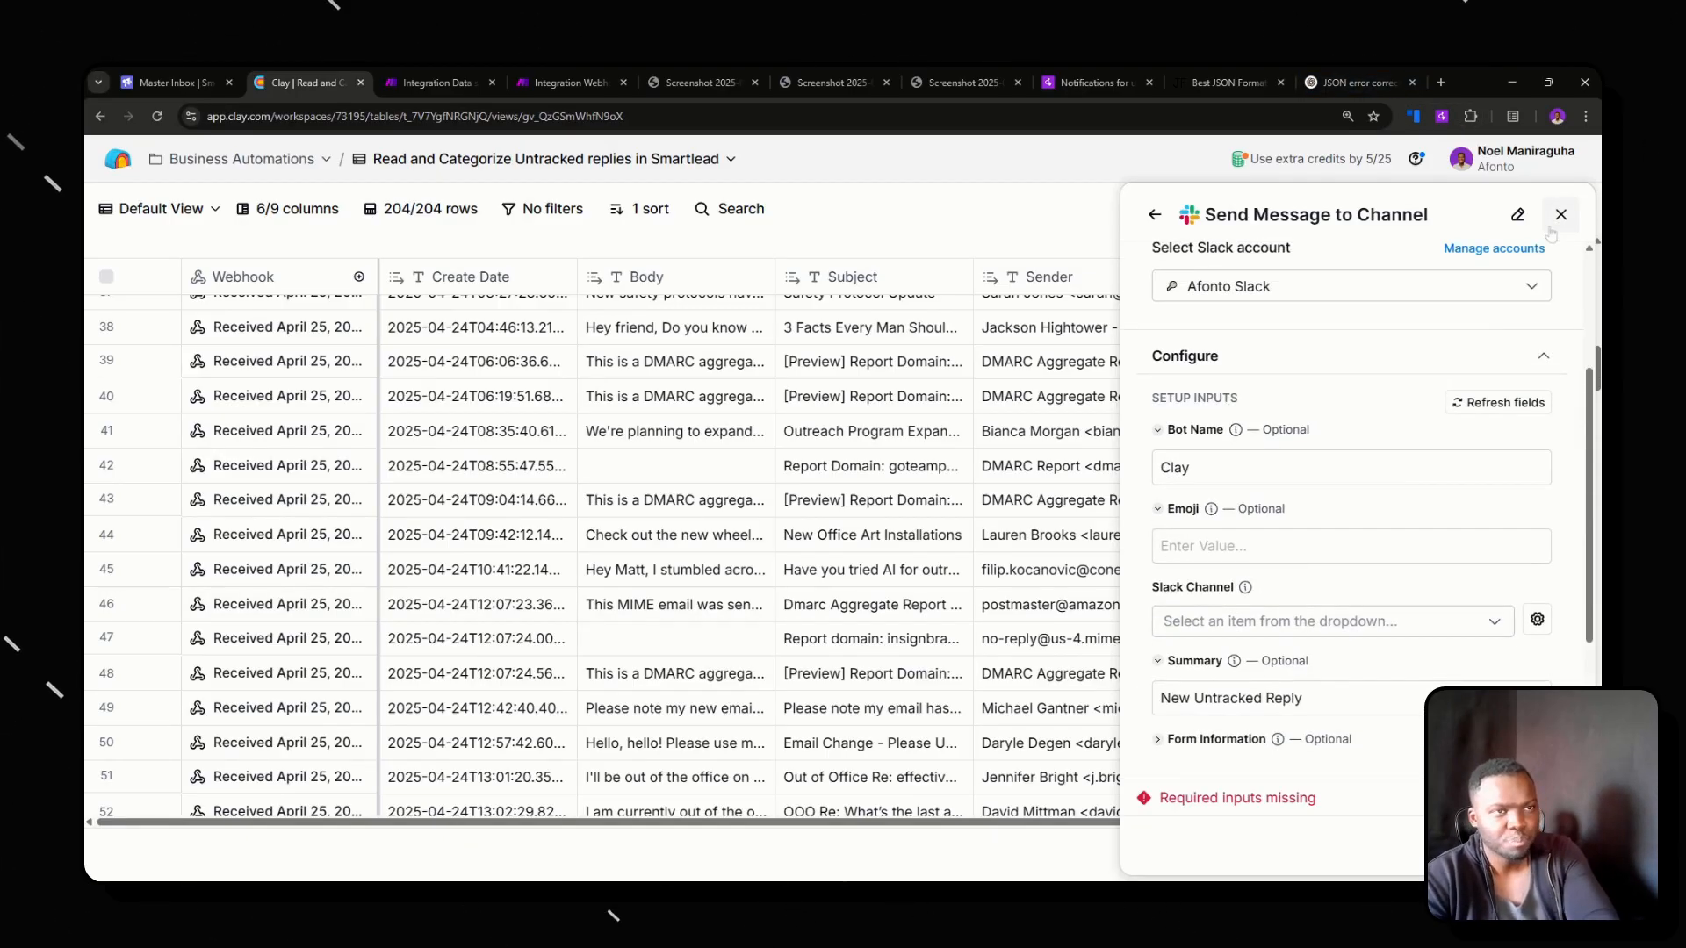
left_click(1556, 220)
left_click(959, 566)
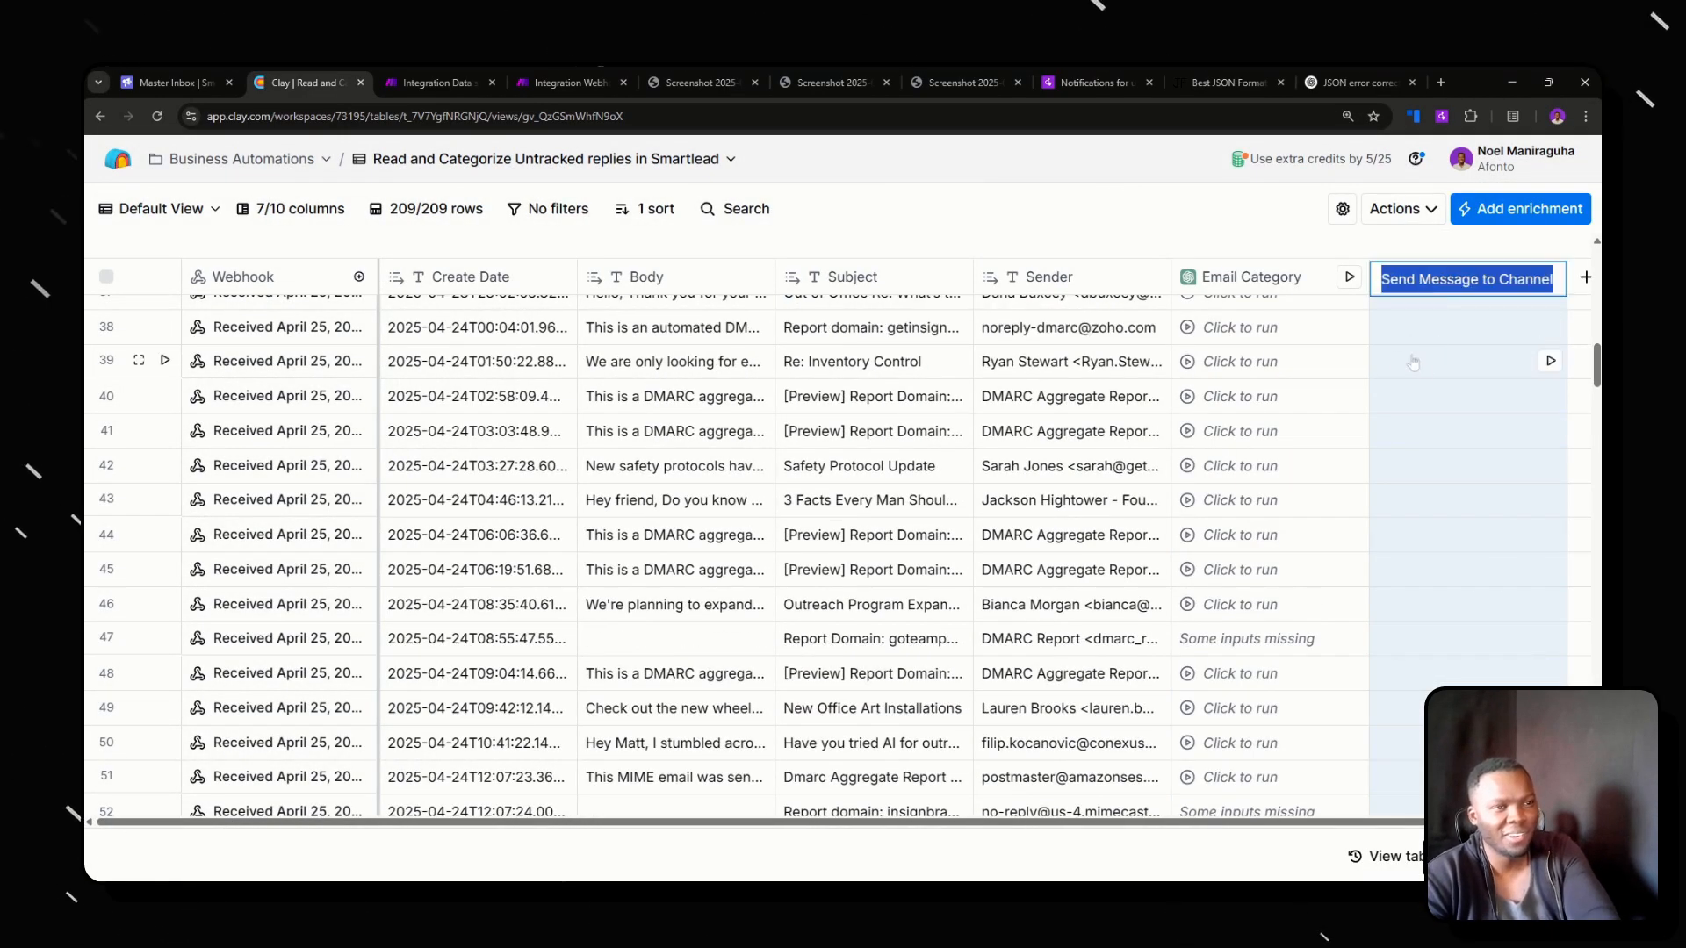
Reopen the Send Message to Channel column's configuration, review its inputs and run settings, and close it.
left_click(1440, 277)
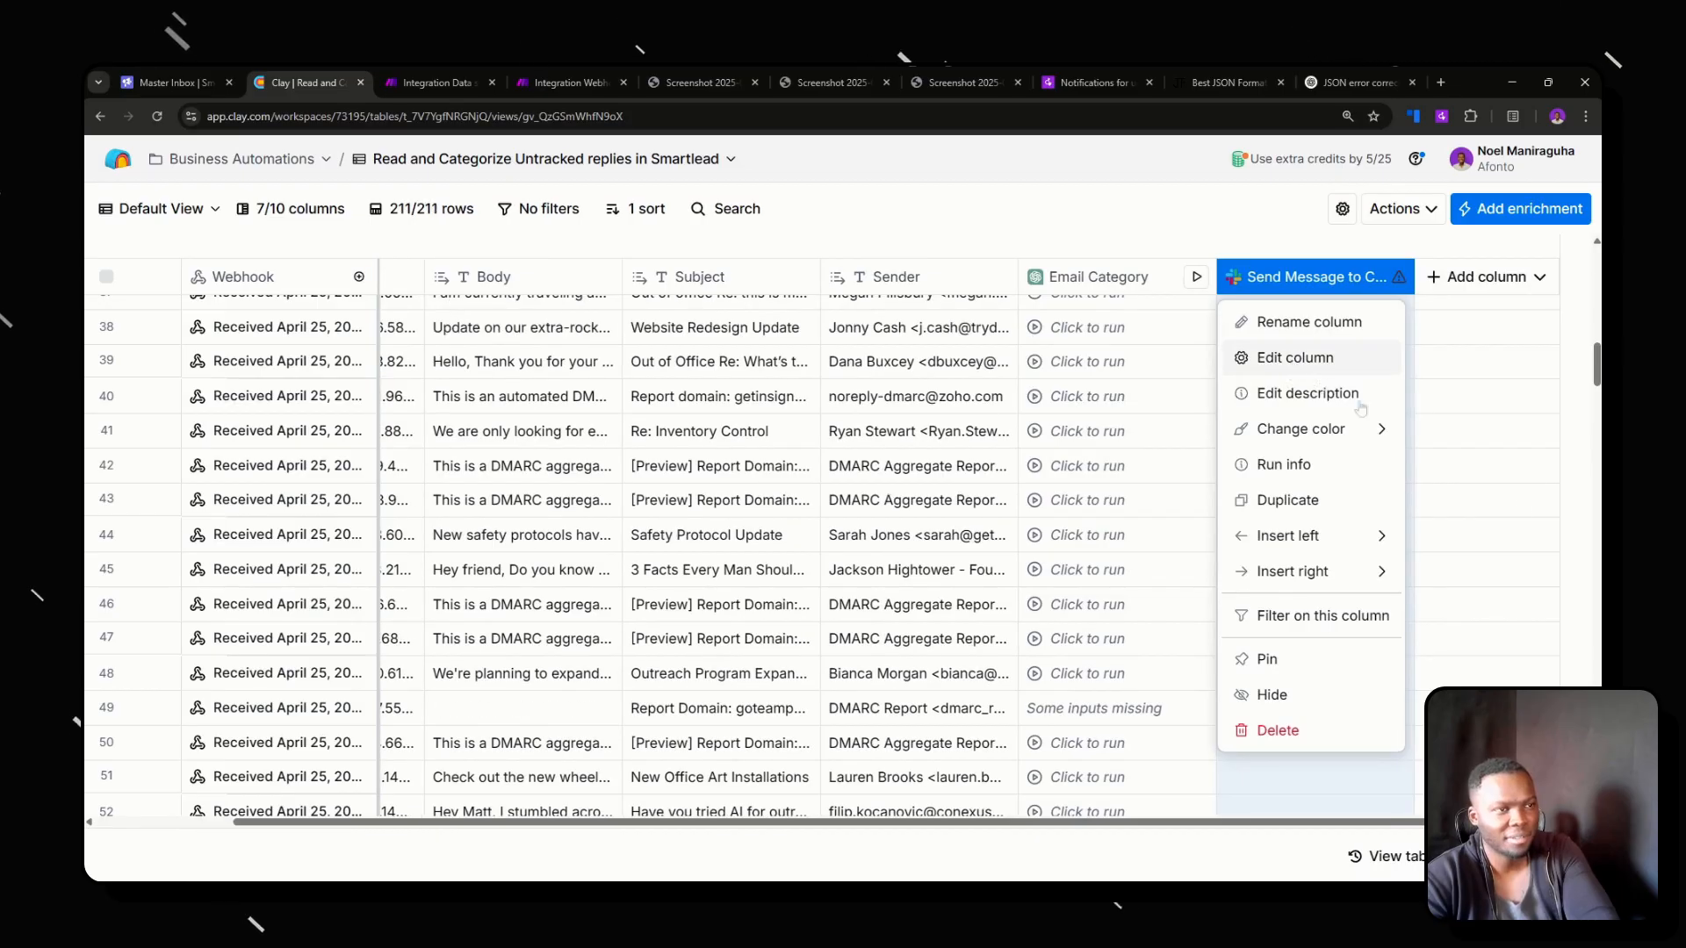
left_click(1295, 356)
scroll(1520, 606, "down", 5)
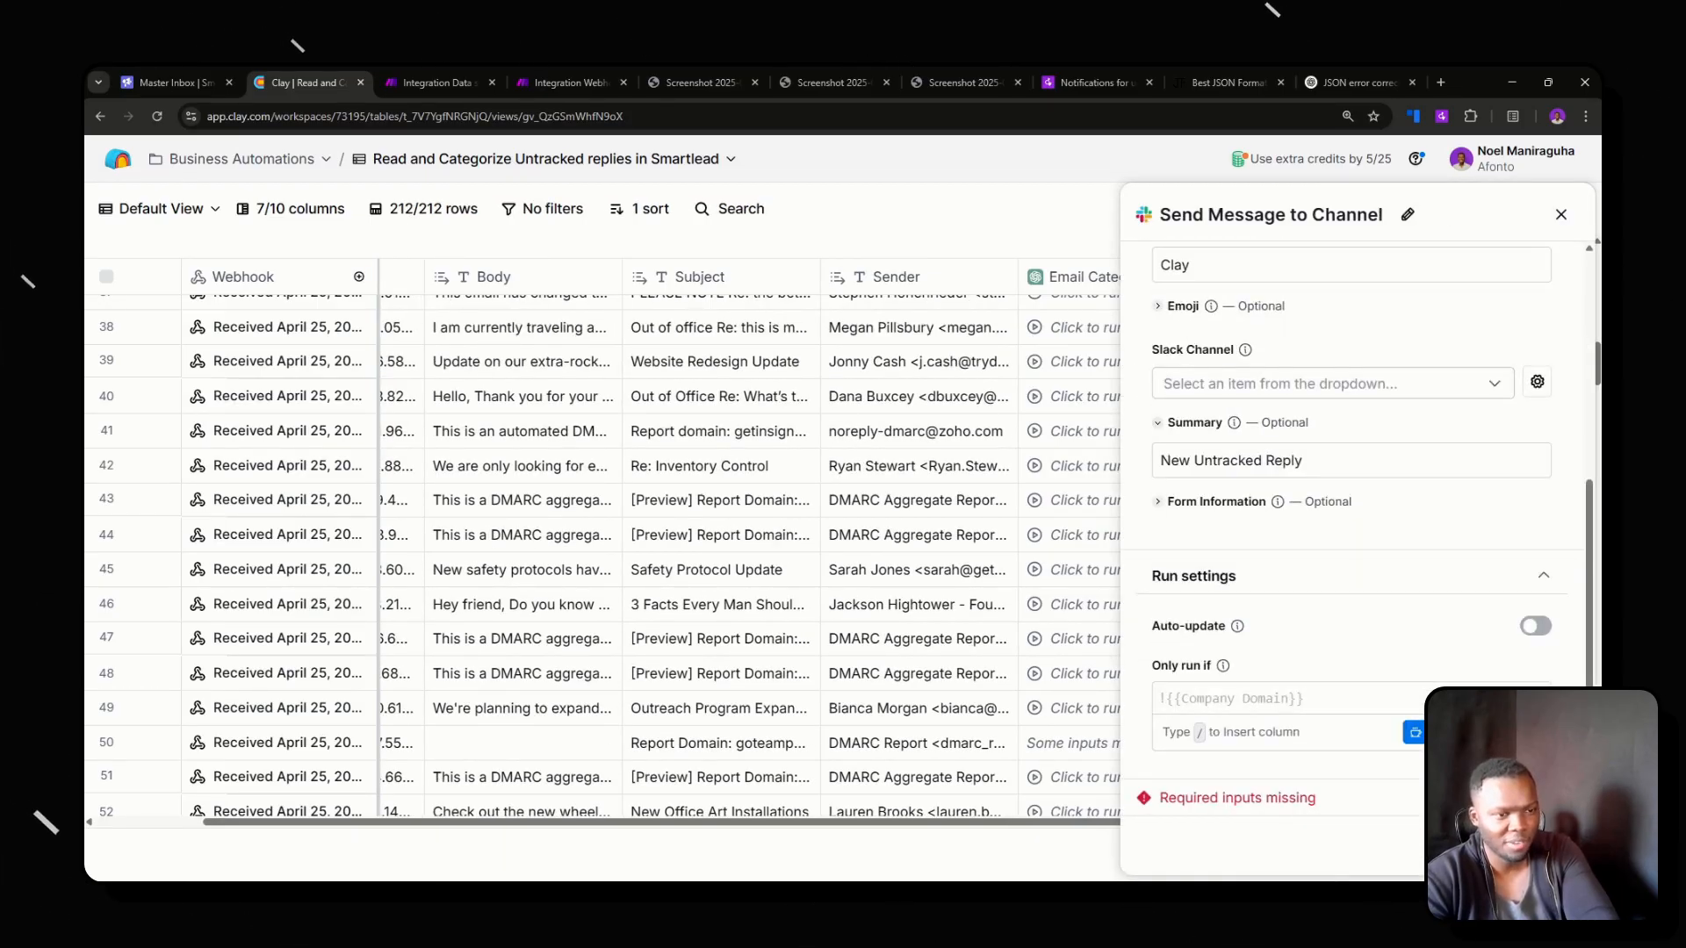
left_click(1561, 215)
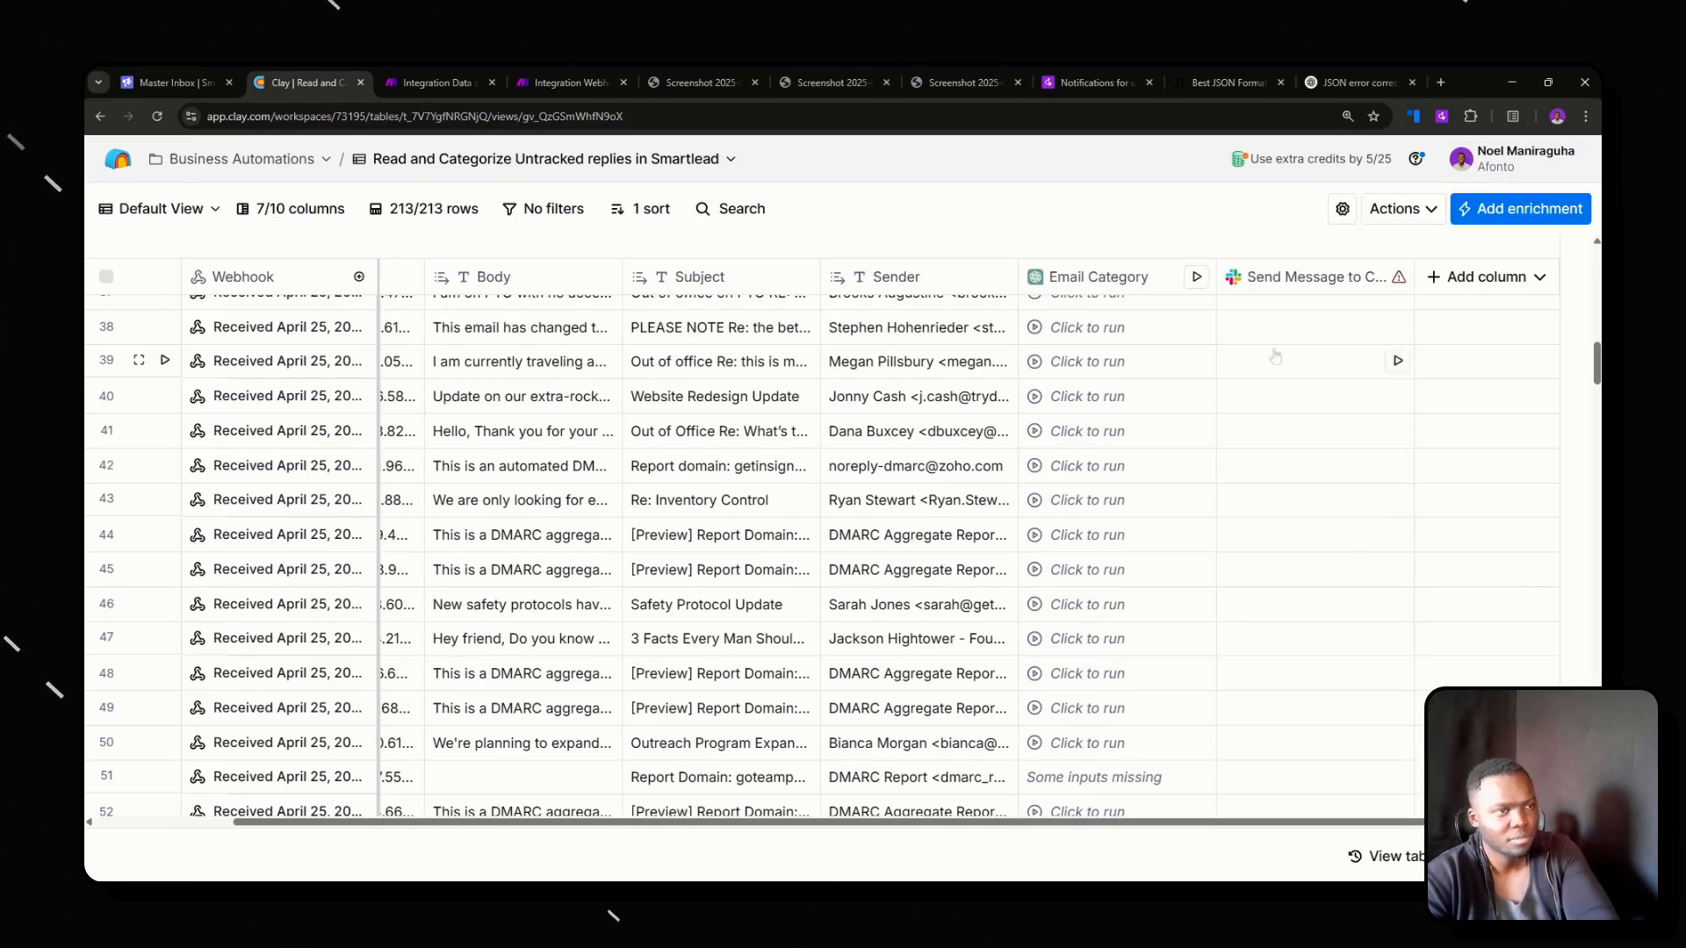
Check the scenario's progress in Make, switch to the Smartlead master inbox, and return to the Clay table.
left_click(436, 82)
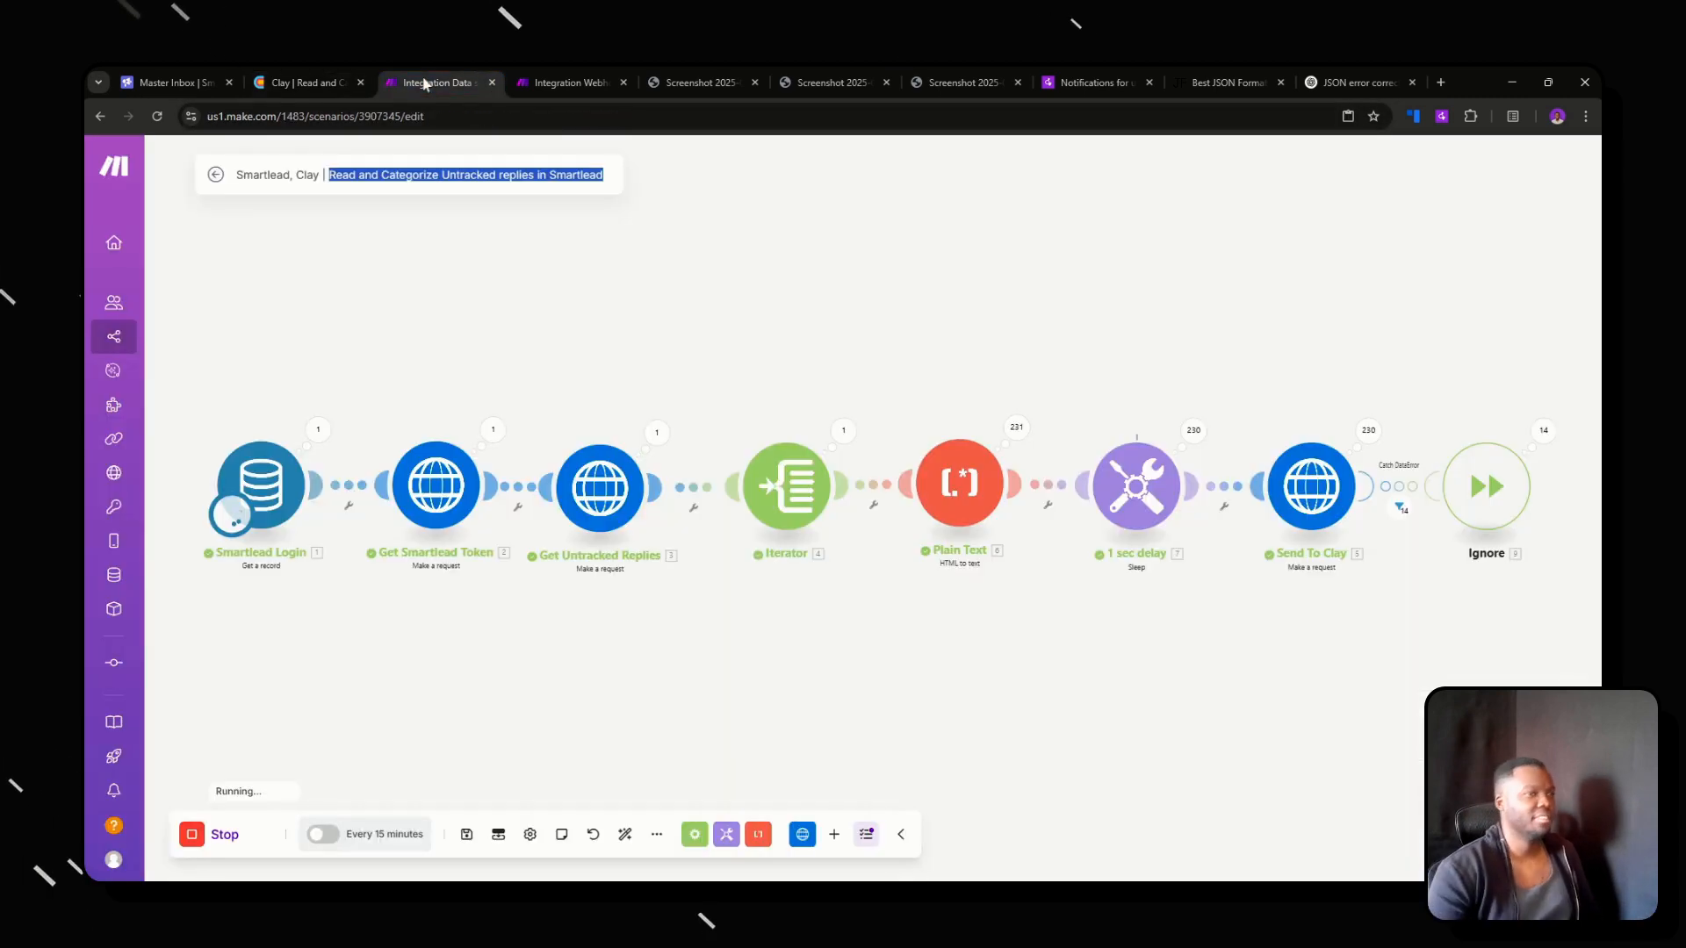
left_click(202, 78)
left_click(285, 73)
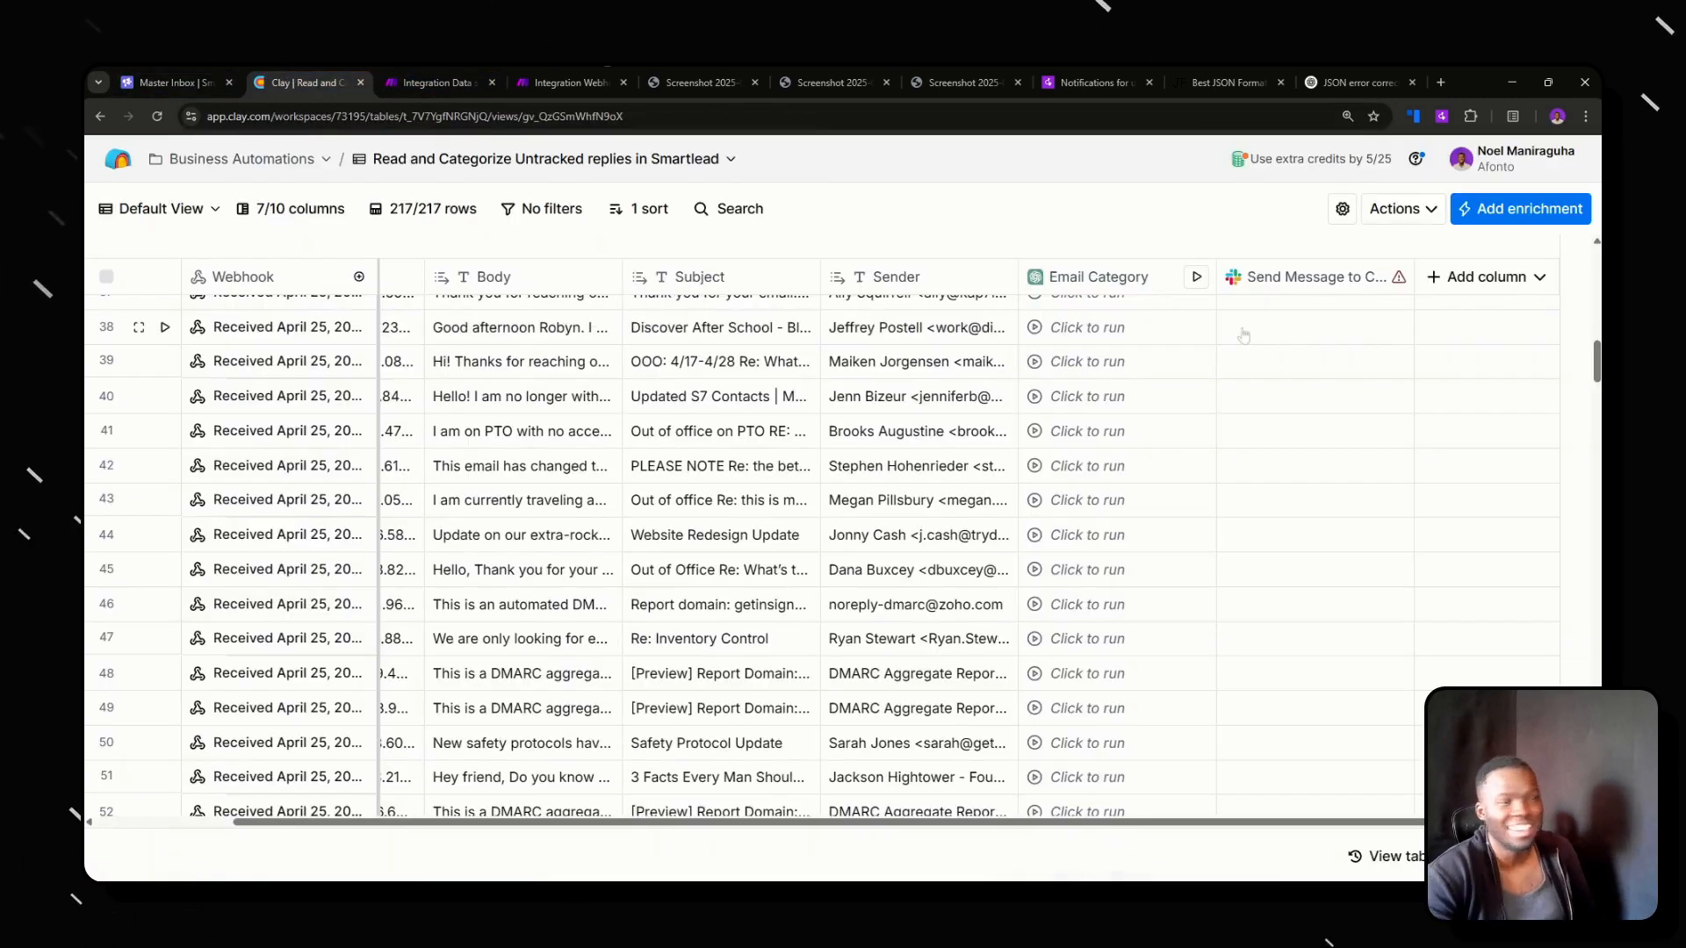